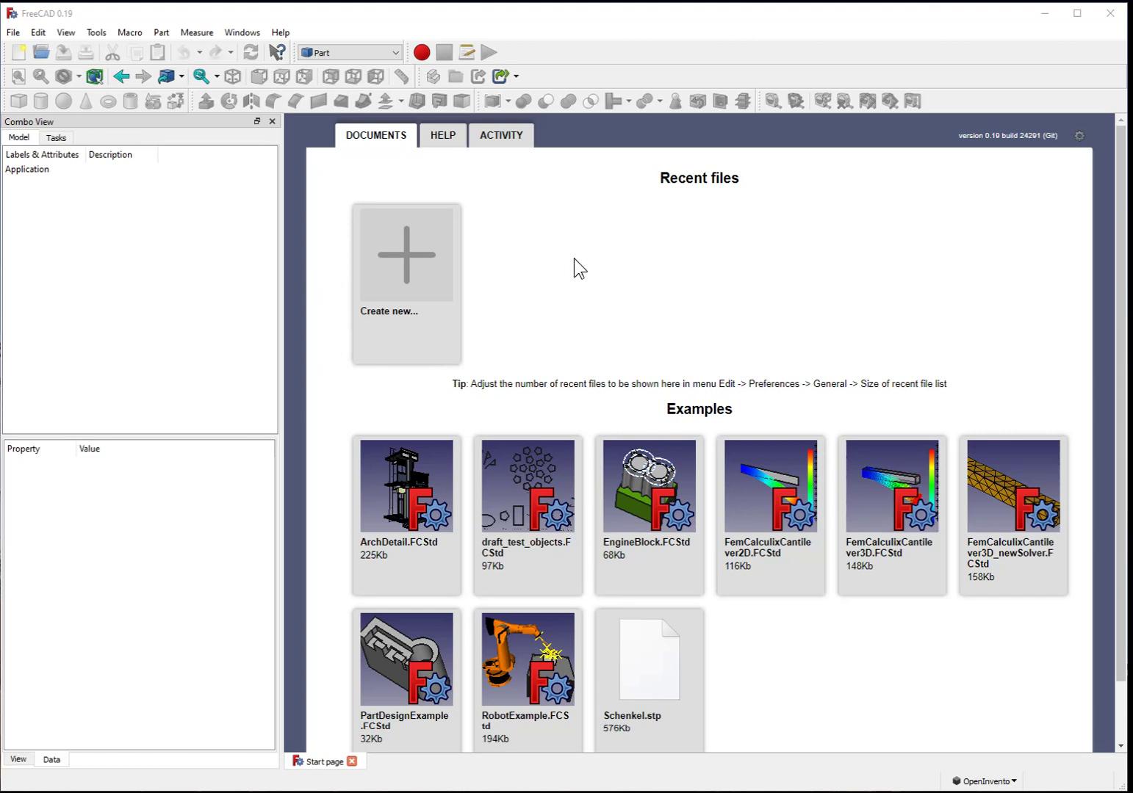
Step: Create a new empty document and activate the Sketcher workbench
left_click(403, 249)
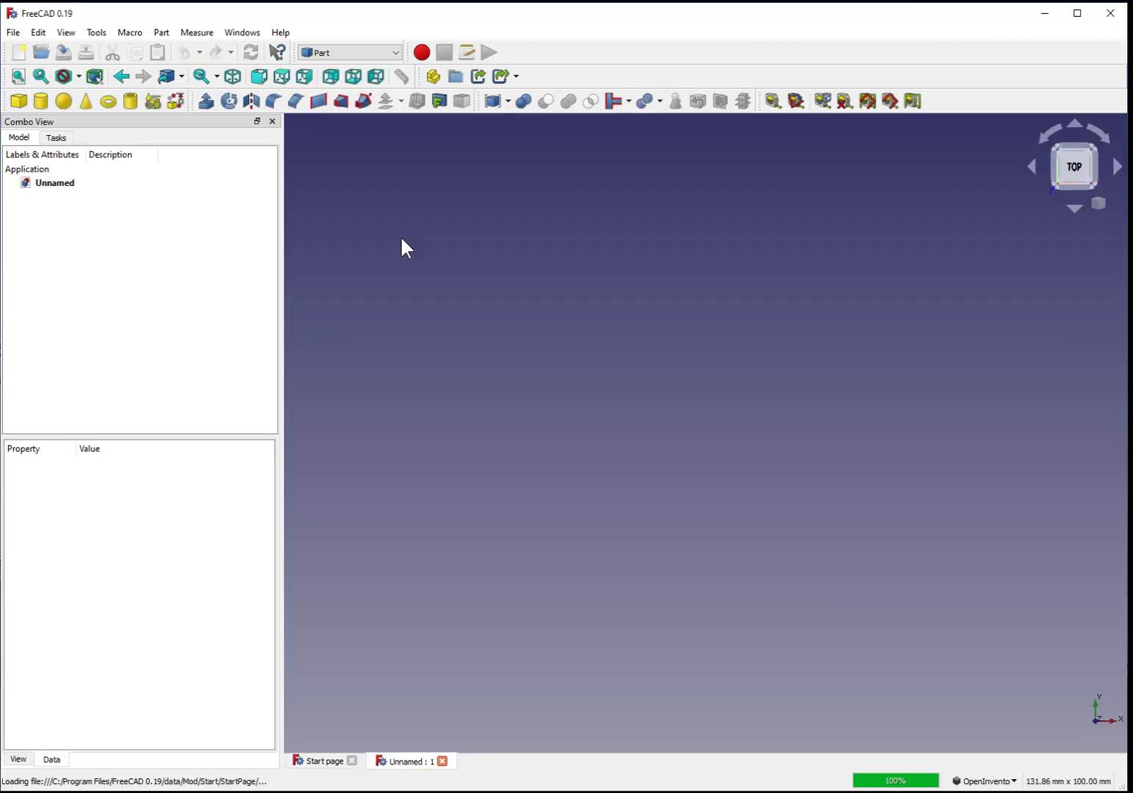
left_click(358, 57)
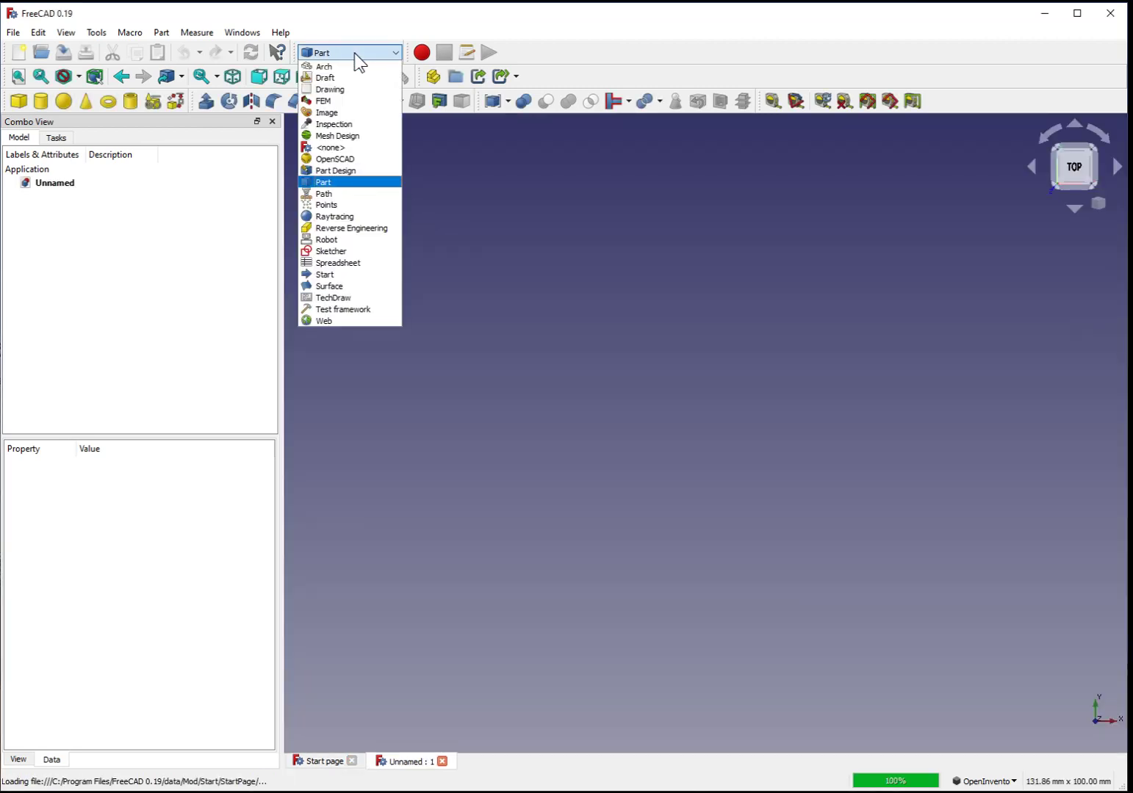
left_click(371, 252)
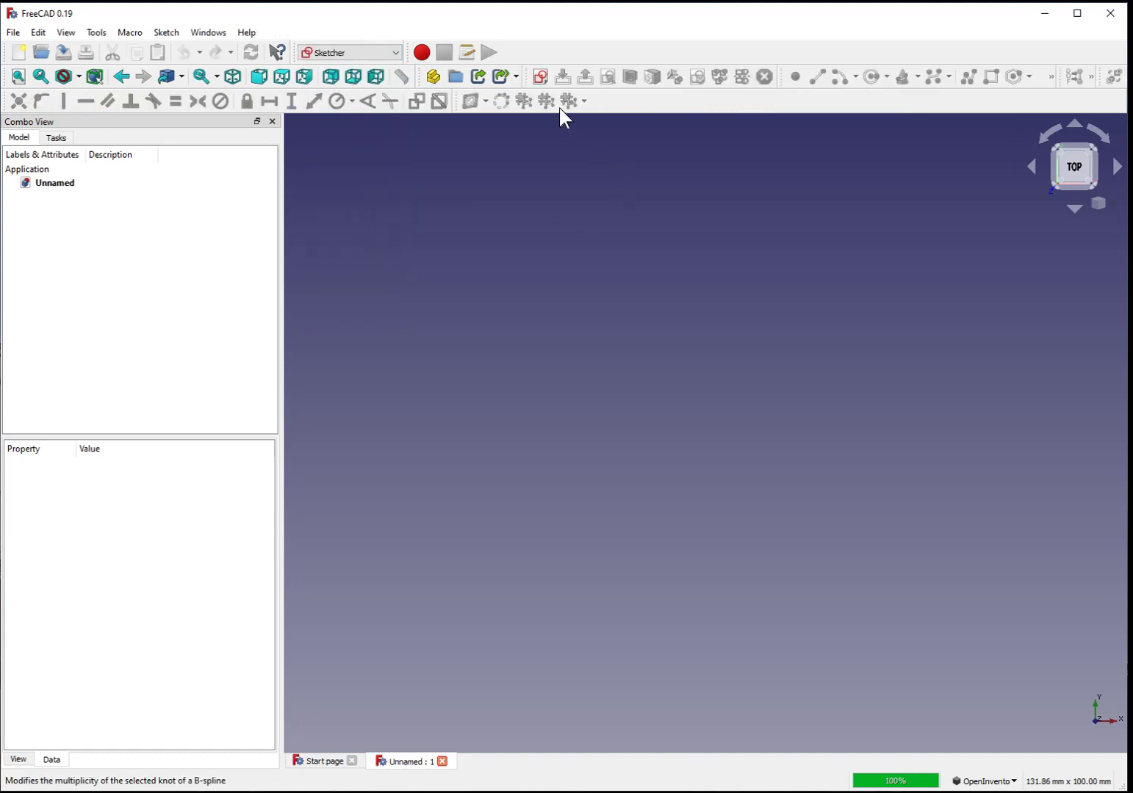
Step: Create a new sketch on the XY-Plane and pan the view
left_click(537, 73)
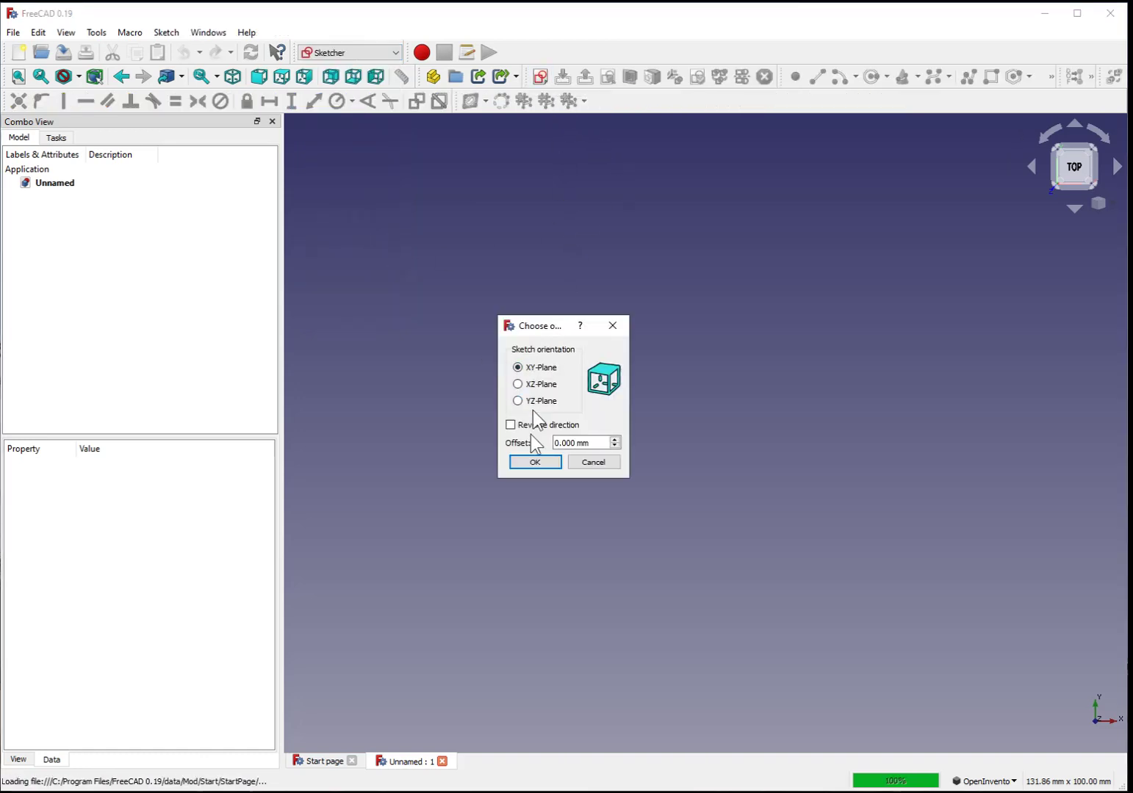
left_click(553, 463)
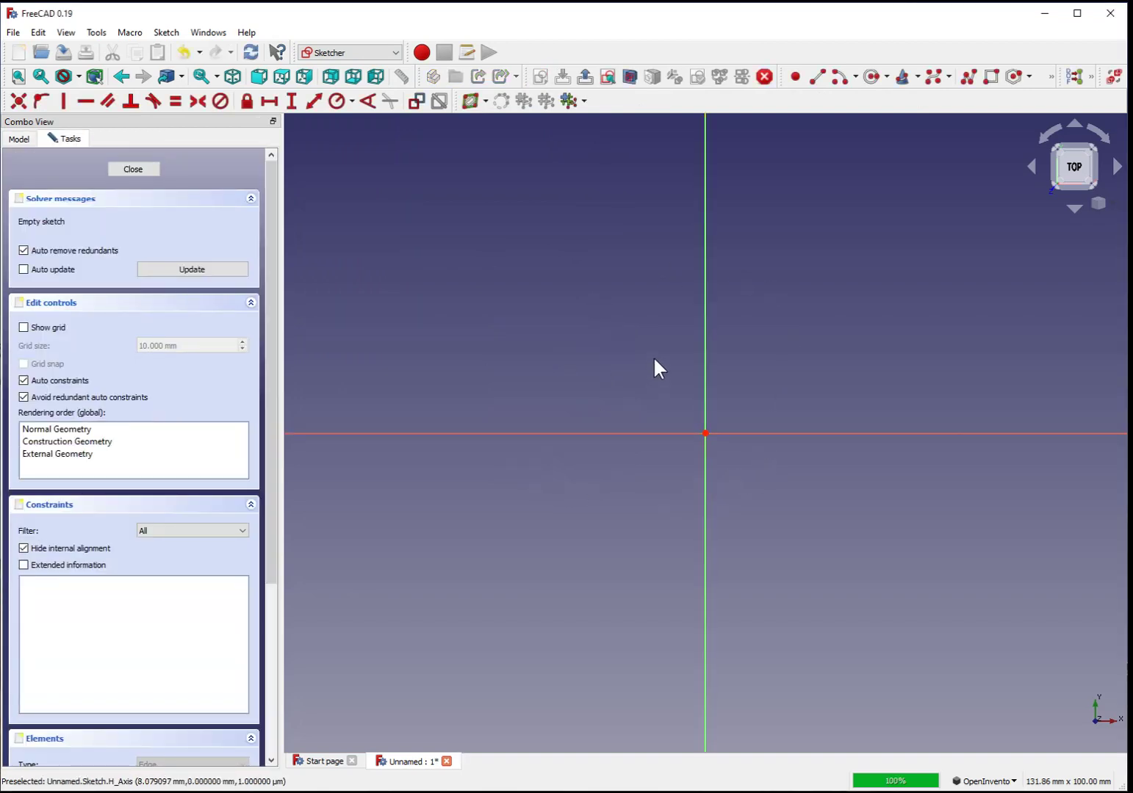
mouse_move(440, 269)
middle_mouse_down()
mouse_move(683, 457)
mouse_move(538, 523)
mouse_move(632, 379)
mouse_move(675, 457)
mouse_move(665, 473)
mouse_move(680, 506)
mouse_move(644, 442)
mouse_move(566, 377)
mouse_move(680, 447)
mouse_move(357, 327)
mouse_move(720, 321)
mouse_move(614, 405)
mouse_move(639, 423)
middle_mouse_up()
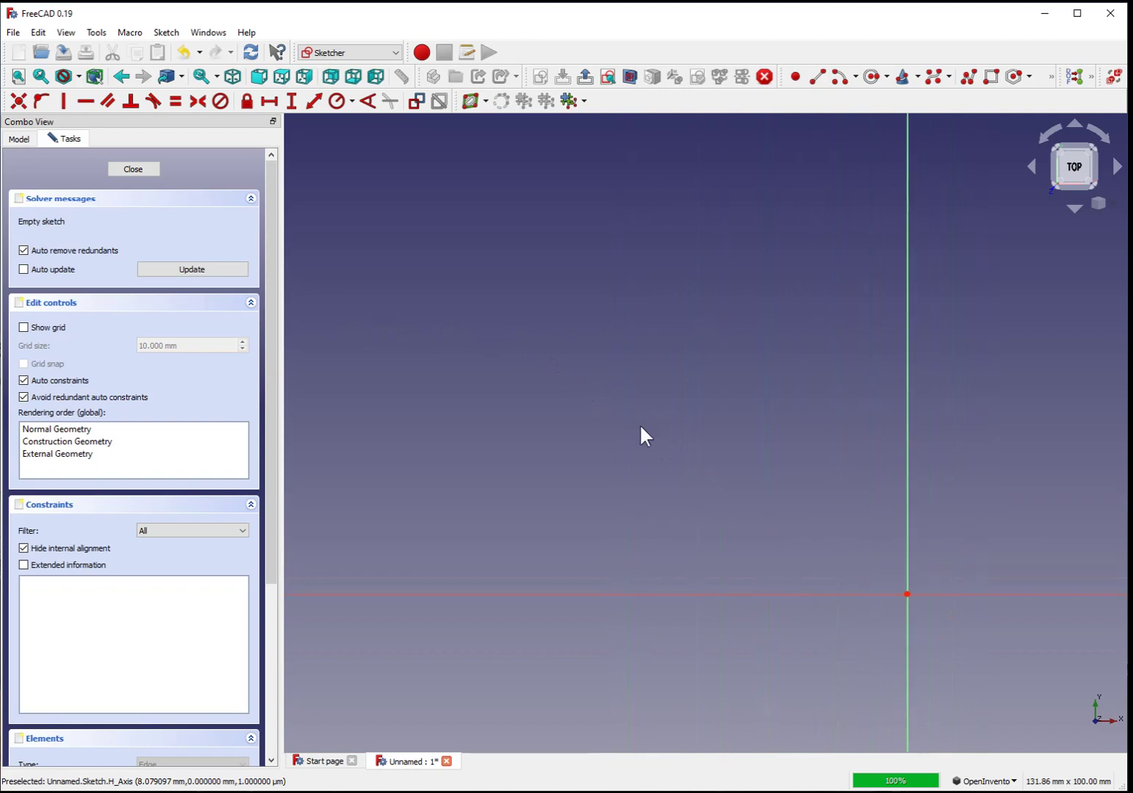
scroll(640, 425, "down", 6)
scroll(640, 426, "up", 4)
scroll(641, 425, "up", 1)
scroll(640, 425, "down", 2)
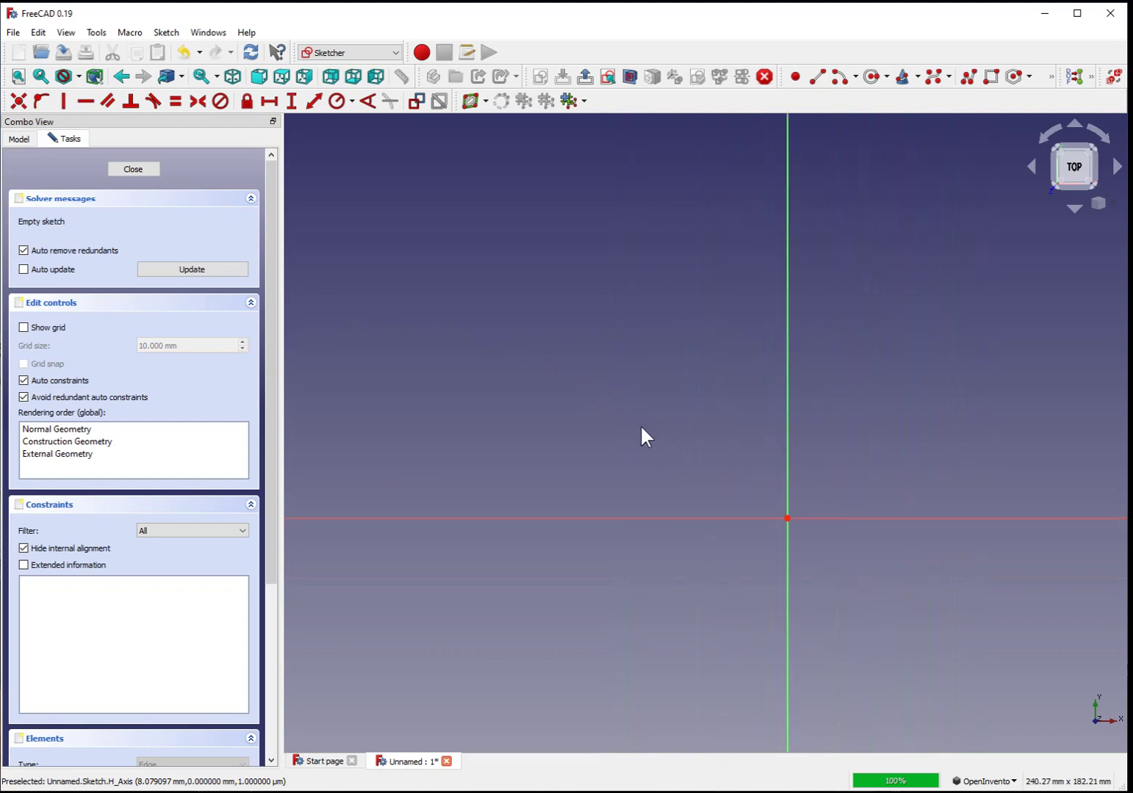
Step: Orbit the sketch with the view cube, return to Top, and shift the origin lower right
mouse_move(512, 425)
left_mouse_down()
mouse_move(764, 377)
mouse_move(488, 427)
mouse_move(592, 602)
mouse_move(584, 387)
left_mouse_up()
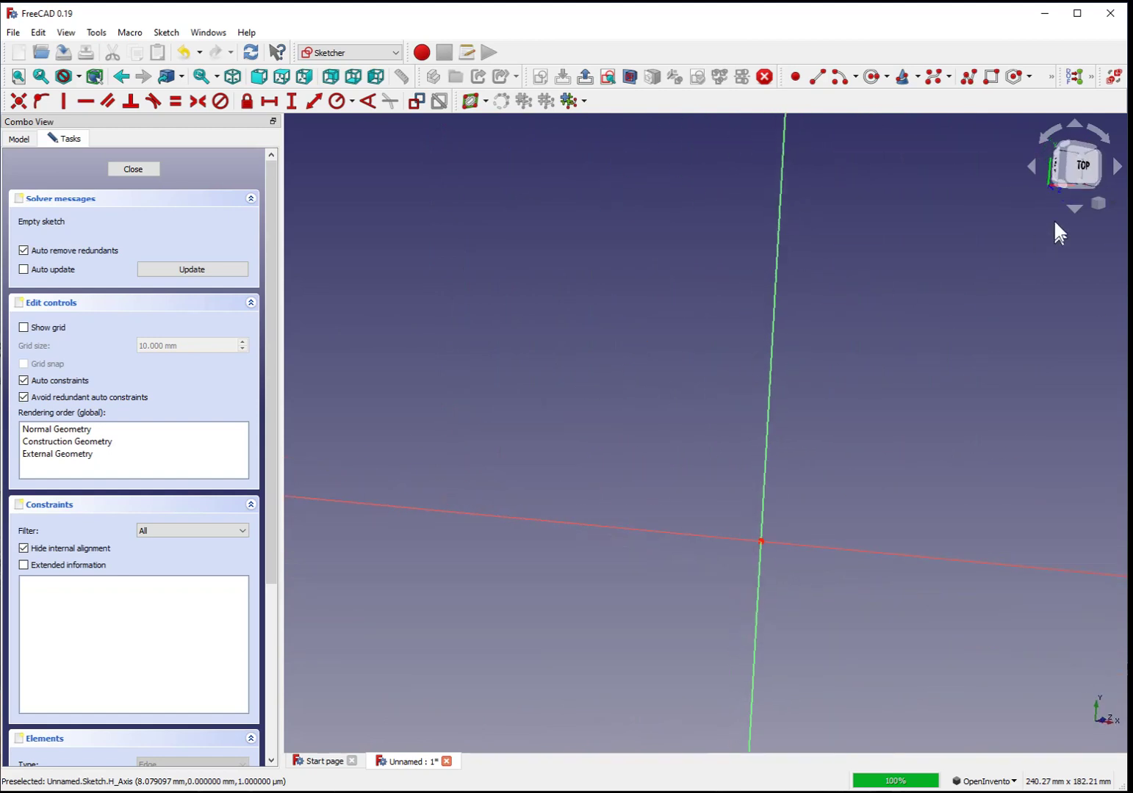
left_click(1086, 165)
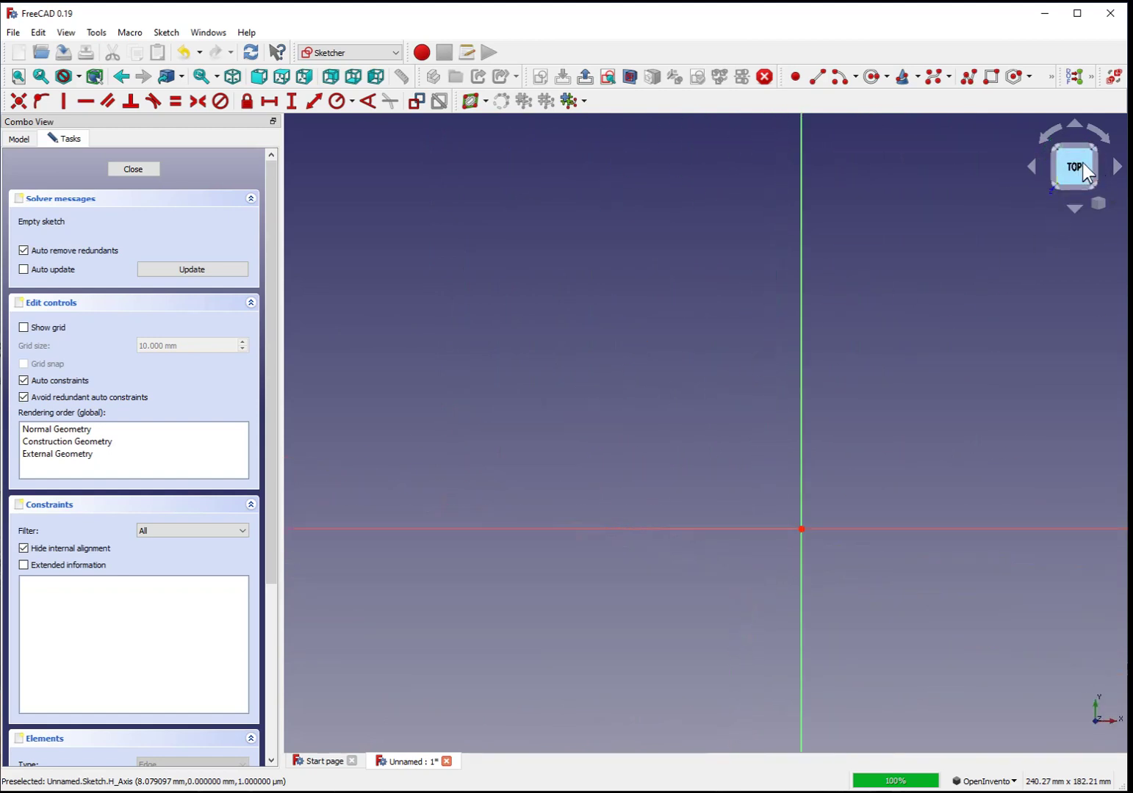
left_click(1073, 211)
left_click(1073, 210)
left_click(1073, 209)
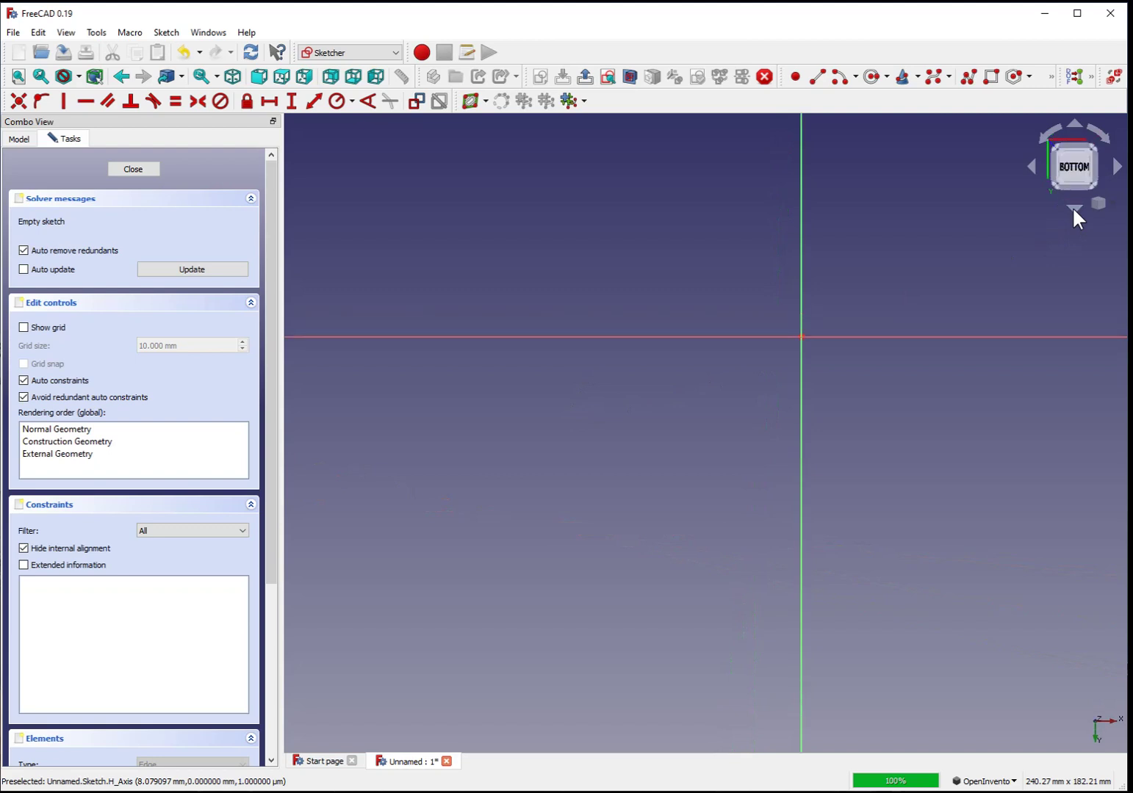
left_click(1073, 209)
left_click(1073, 209)
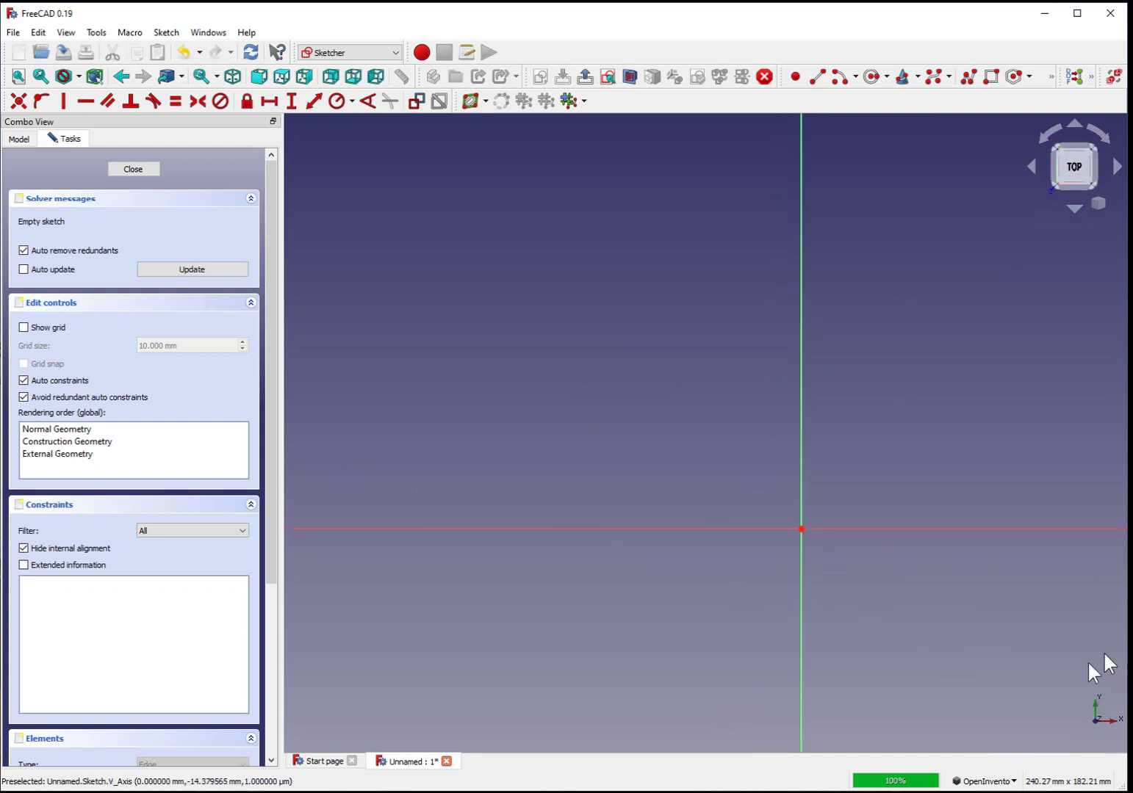
mouse_move(667, 420)
middle_mouse_down()
mouse_move(786, 500)
mouse_move(771, 473)
middle_mouse_up()
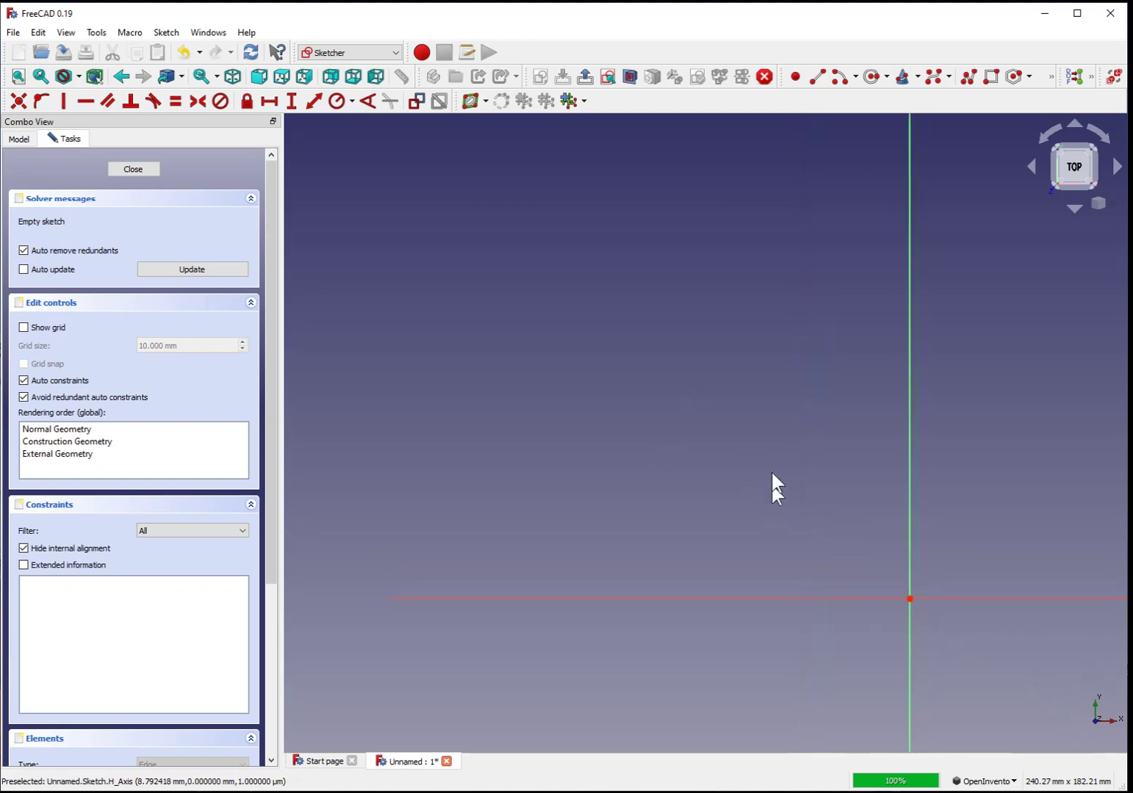
Step: Draw a rectangle left of the vertical axis and above the horizontal axis
left_click(993, 76)
left_click(545, 302)
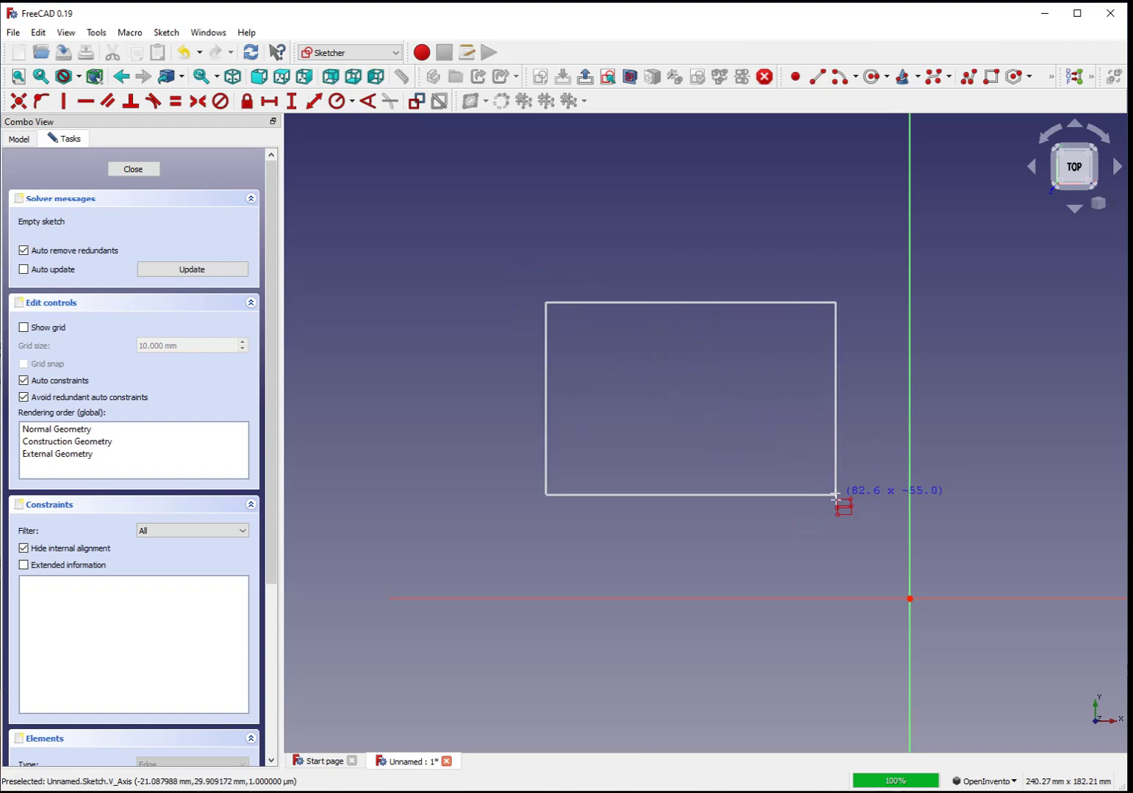
left_click(850, 557)
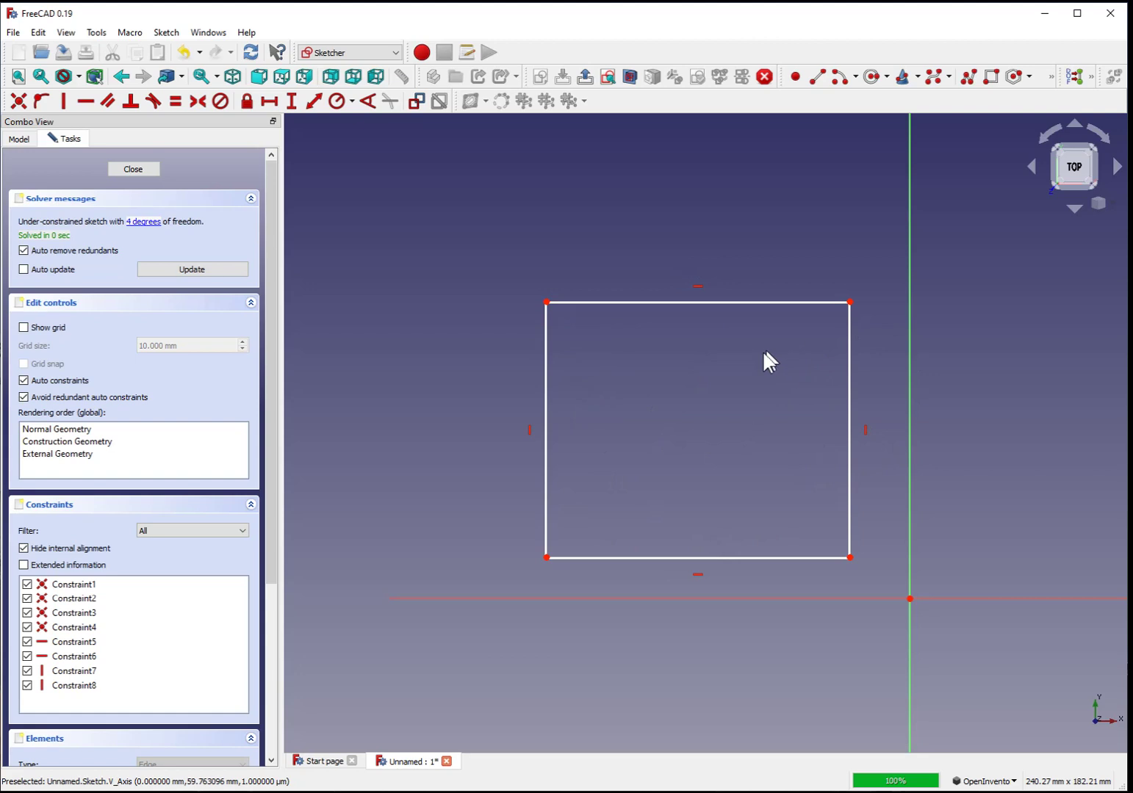
Step: Drag the rectangle's bottom edge to adjust it, then select both bottom corners
left_click(546, 558)
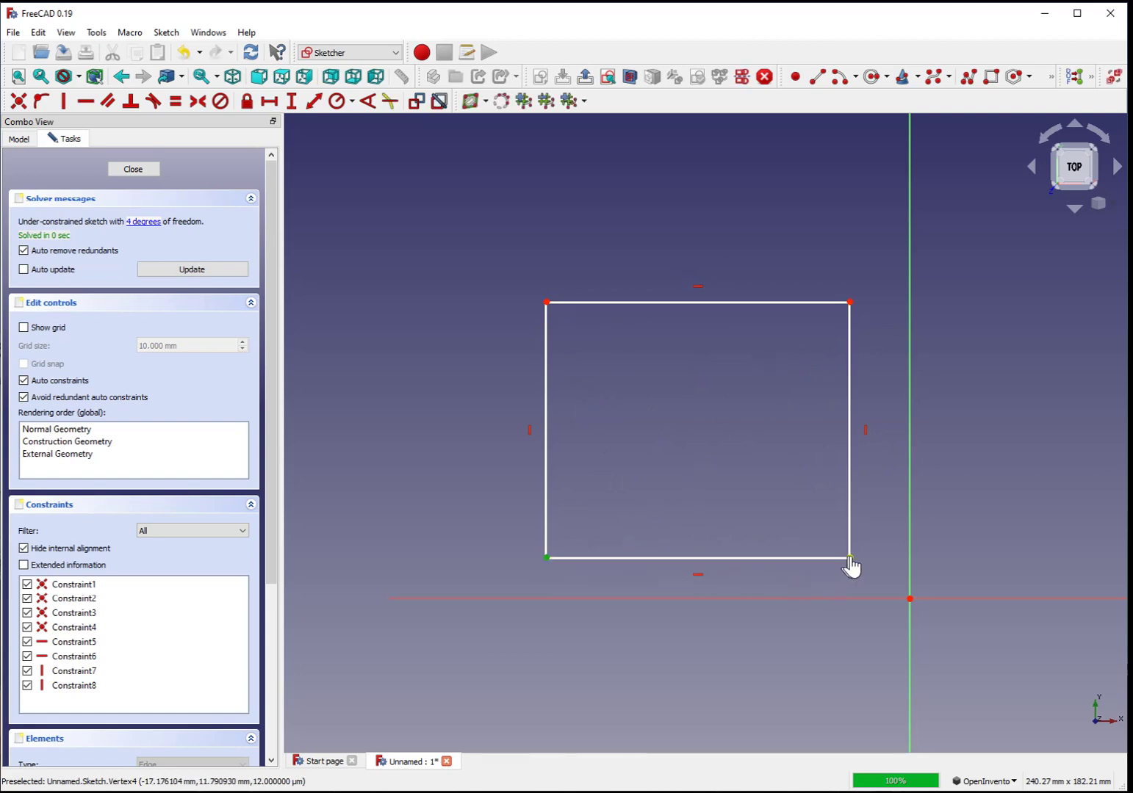
left_click(850, 558)
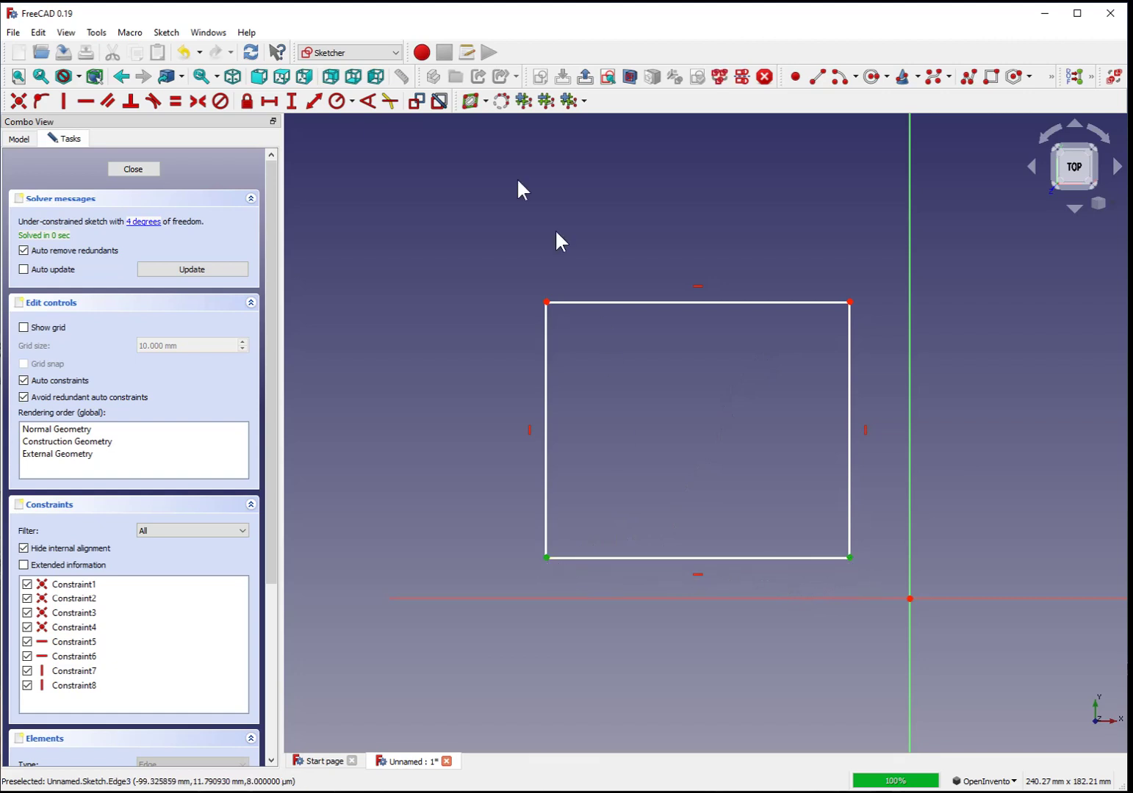
left_click(467, 411)
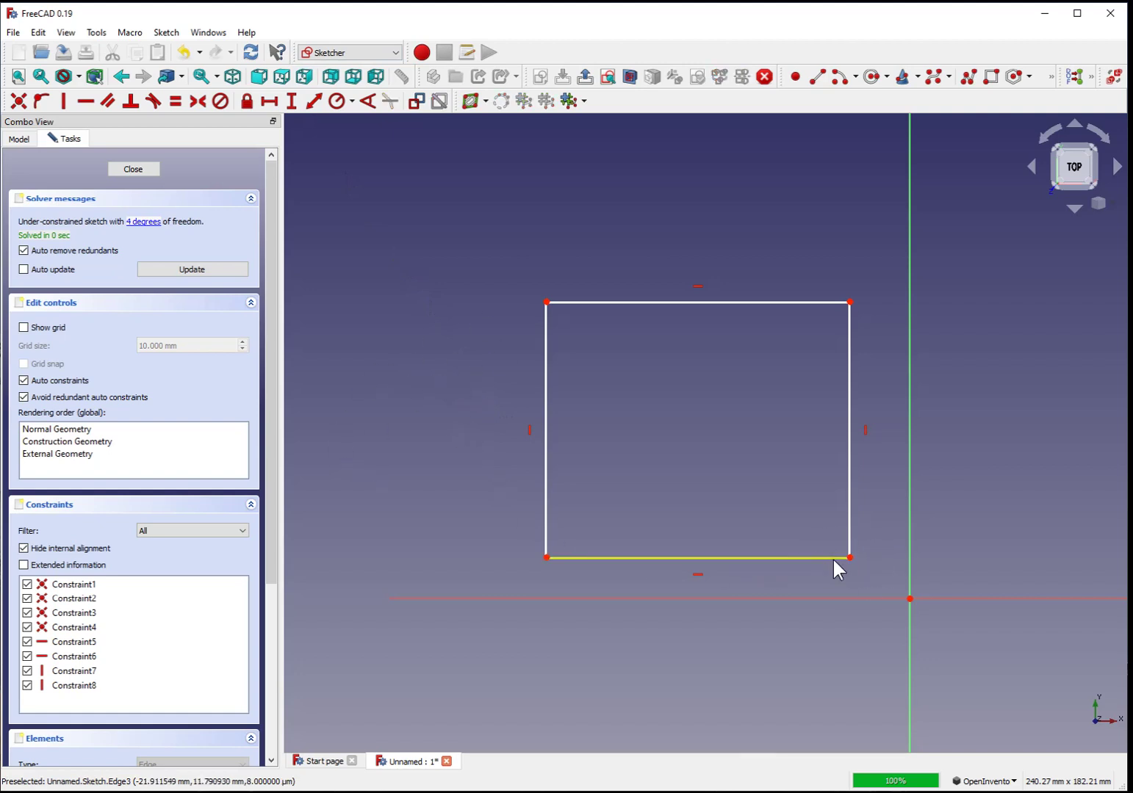
left_click(737, 559)
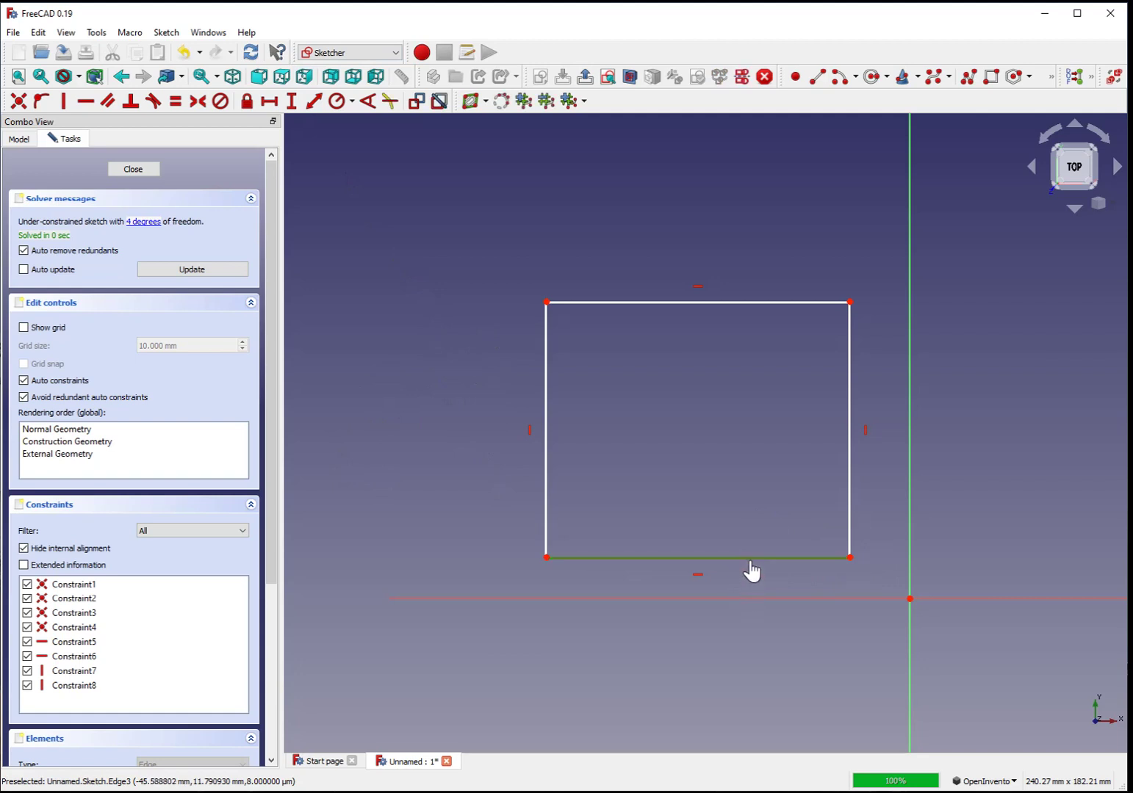
mouse_move(743, 560)
left_mouse_down()
mouse_move(746, 492)
mouse_move(759, 528)
mouse_move(672, 506)
mouse_move(708, 371)
mouse_move(782, 557)
mouse_move(731, 565)
mouse_move(781, 574)
mouse_move(761, 573)
left_mouse_up()
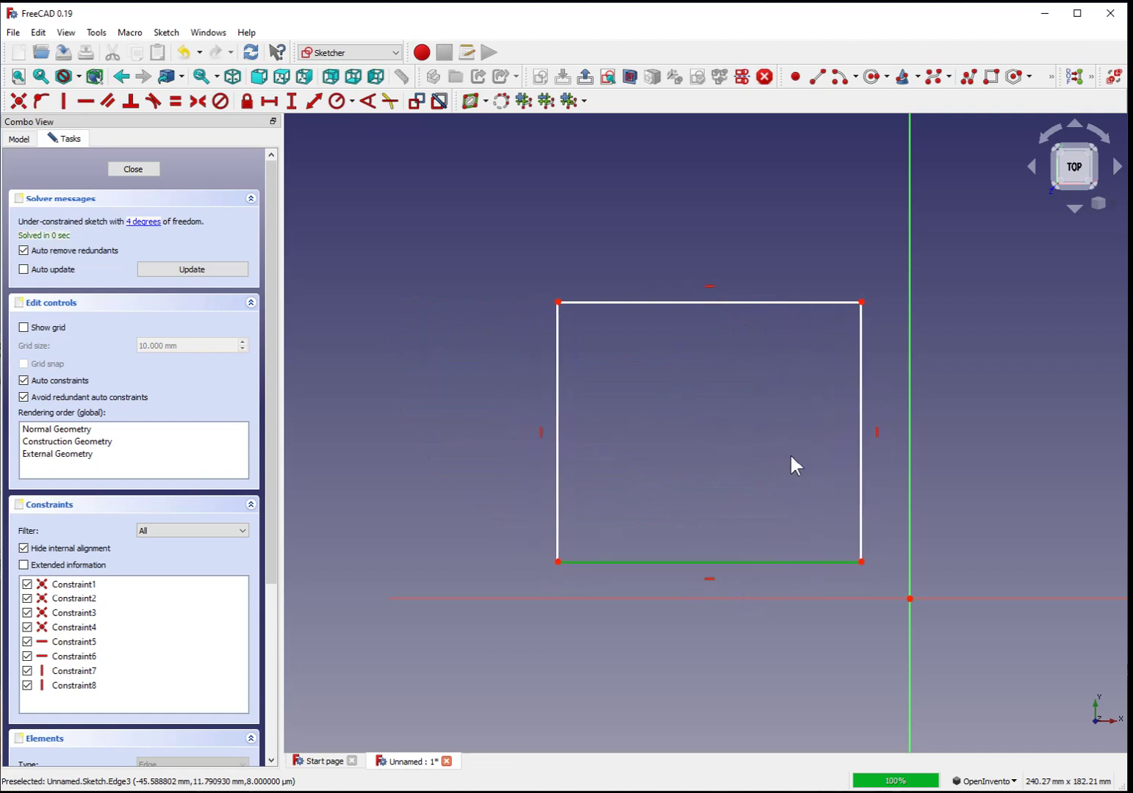
left_click(754, 441)
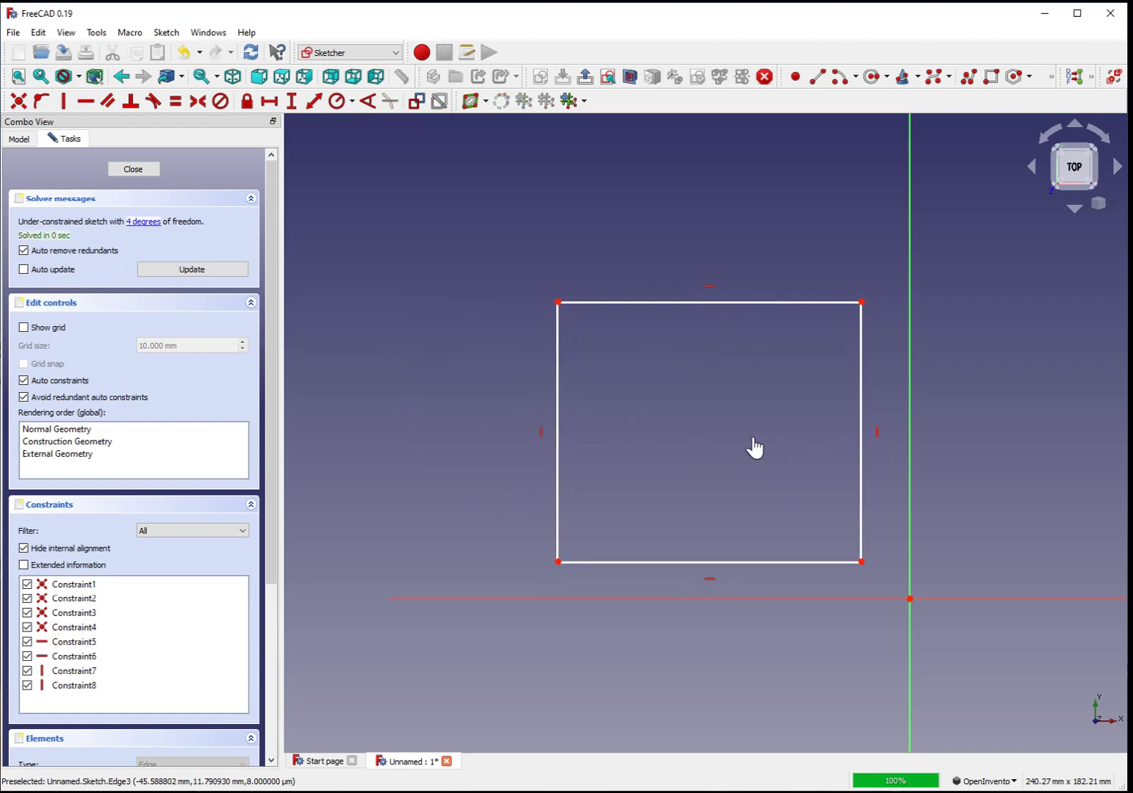
left_click(861, 562)
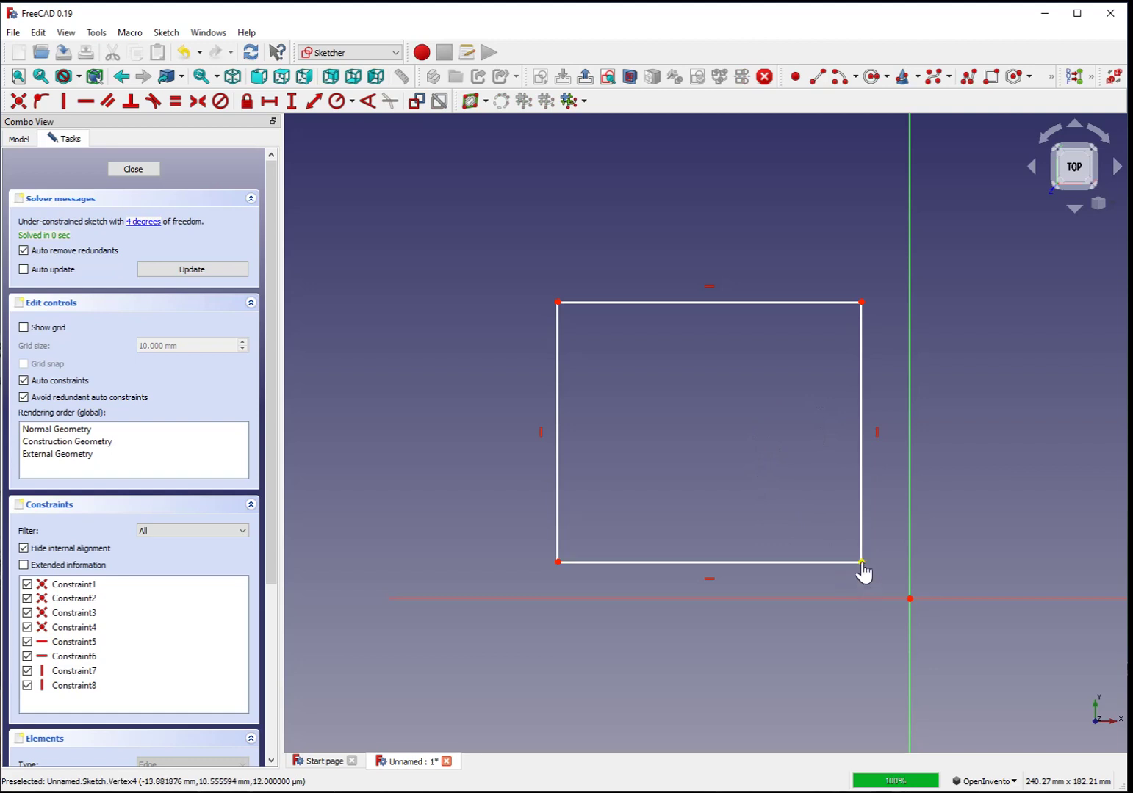
left_click(556, 564)
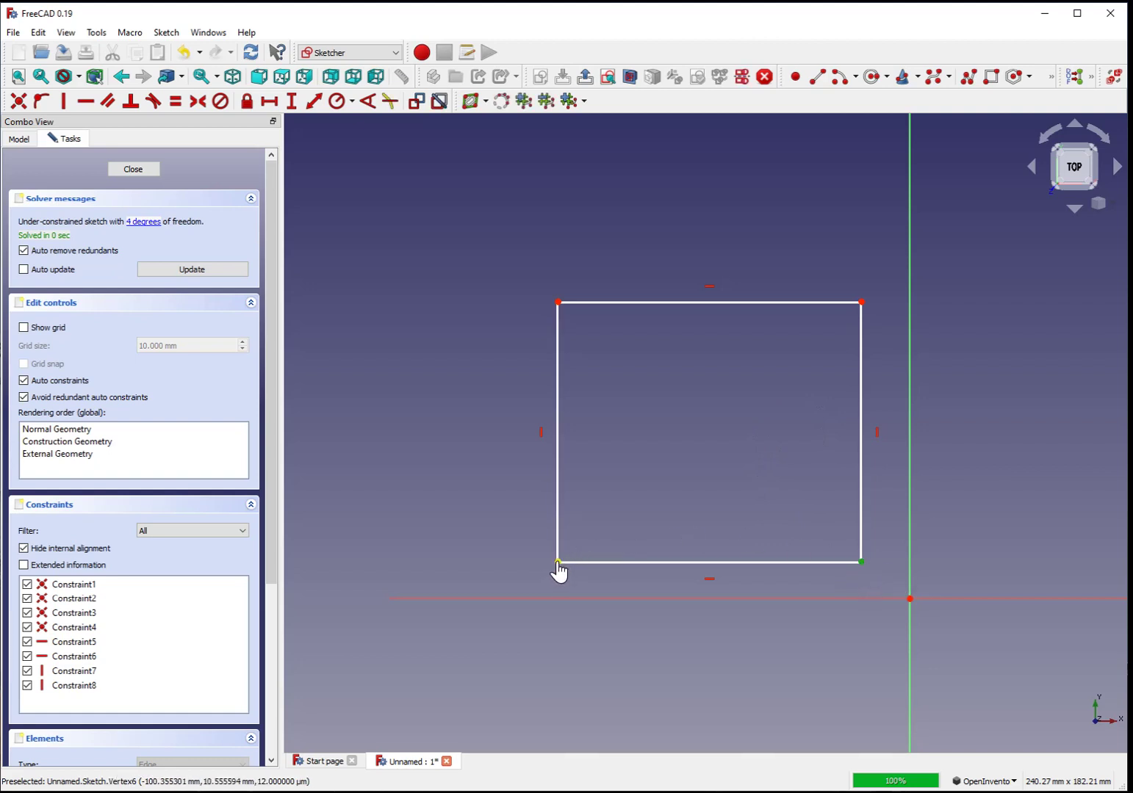
Step: Dimension the bottom corners 50 mm apart horizontally, naming the constraint base_width
left_click(269, 102)
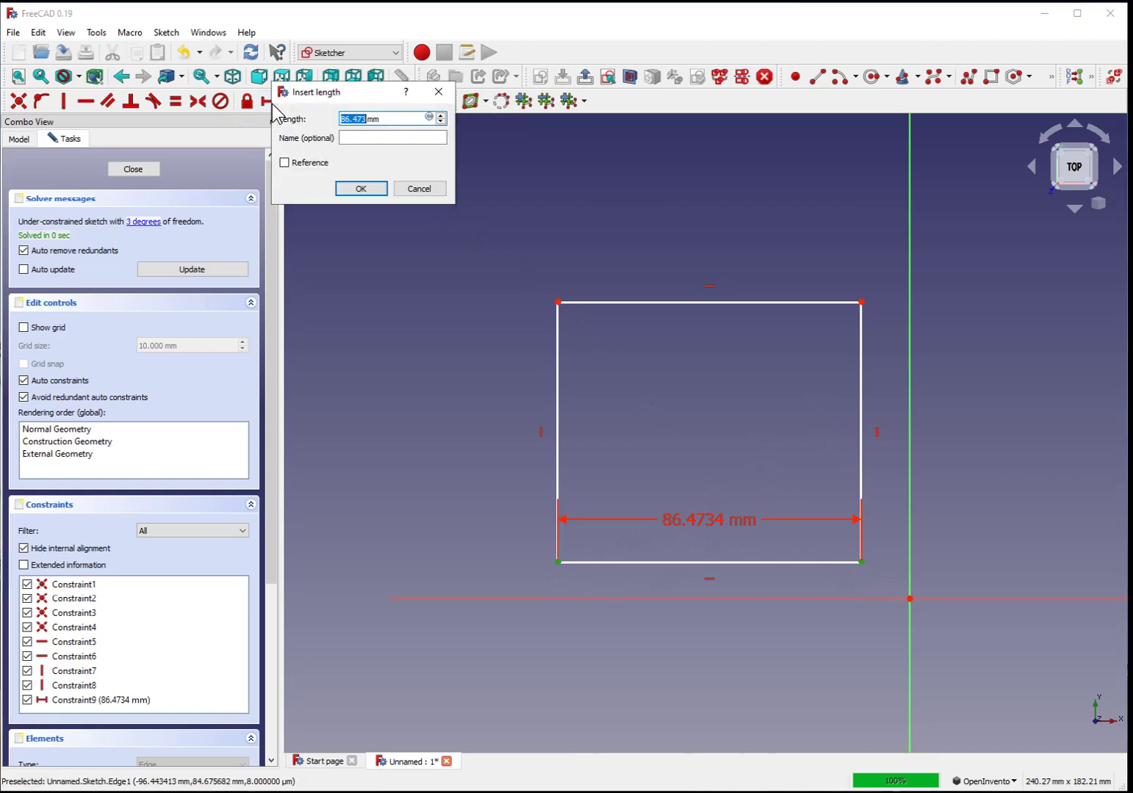
mouse_move(354, 98)
left_mouse_down()
mouse_move(740, 372)
mouse_move(719, 368)
left_mouse_up()
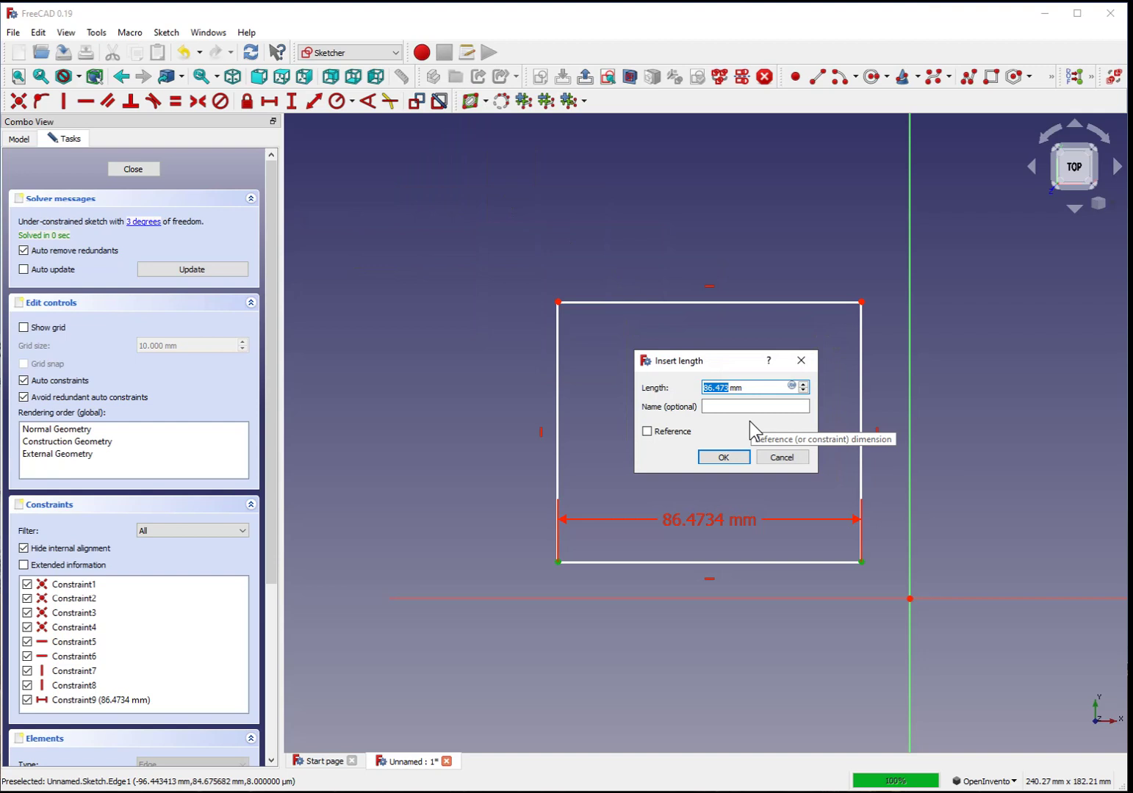
type("50")
key("Tab")
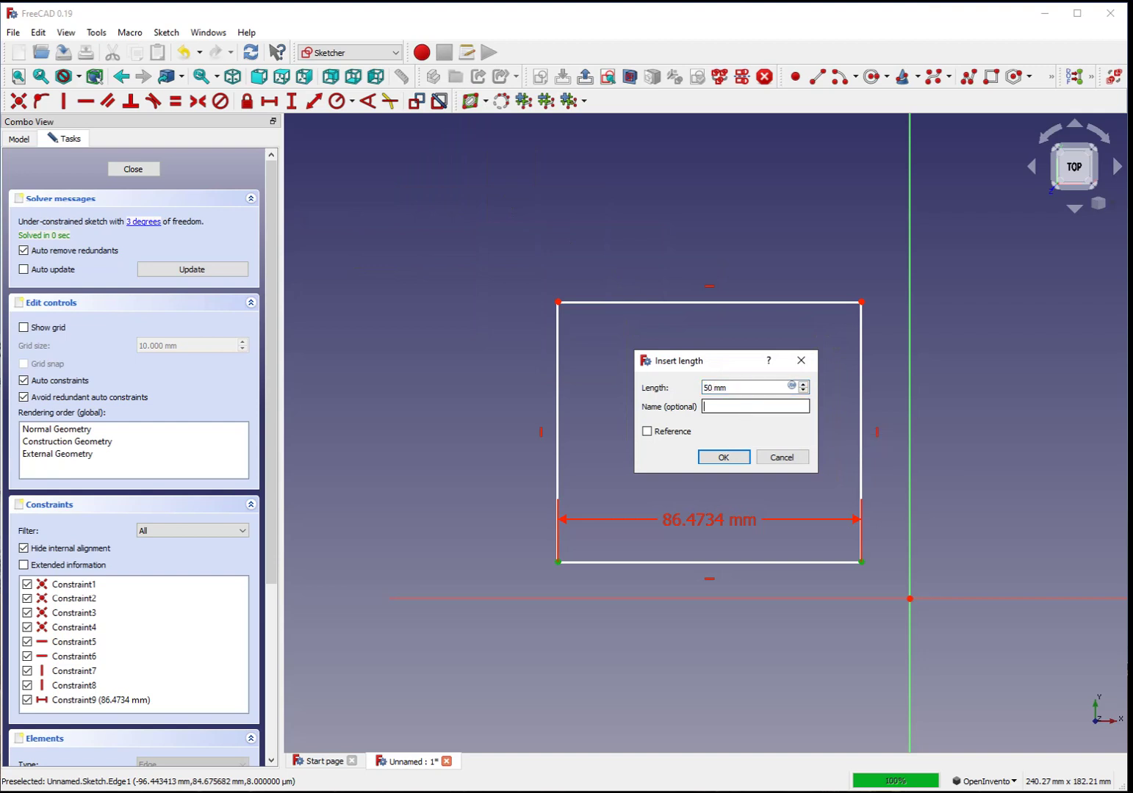
type("base_width")
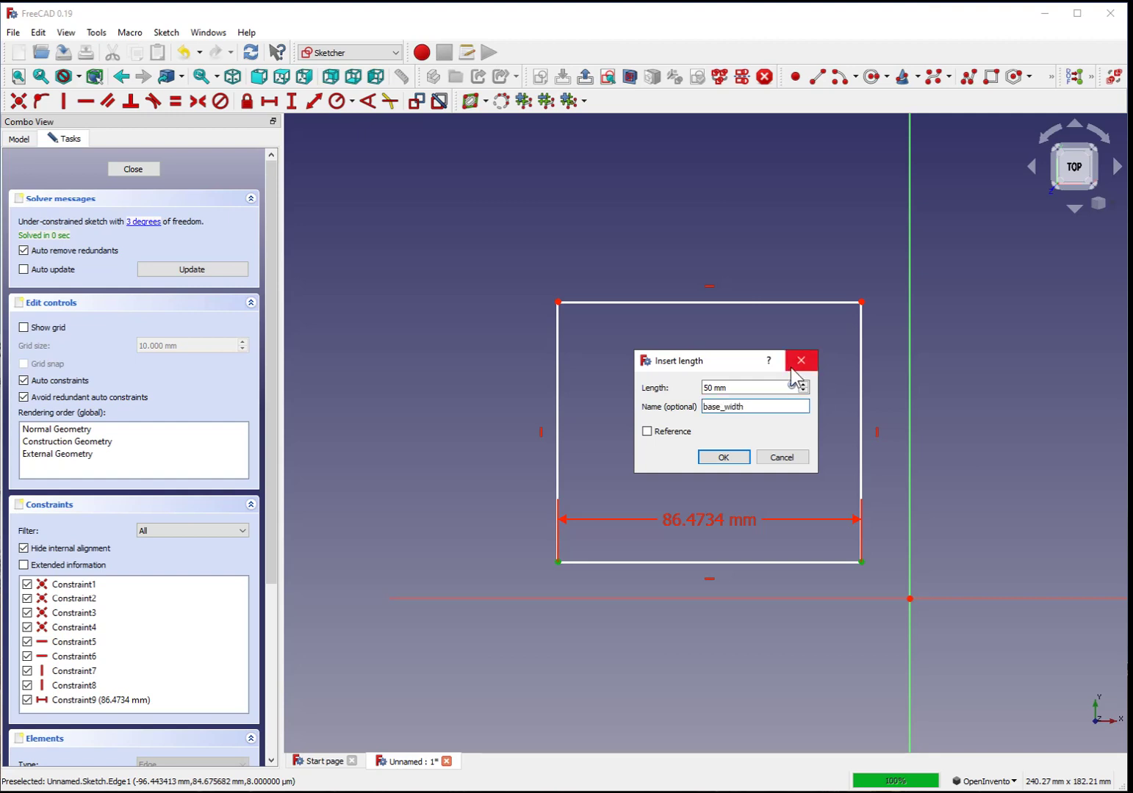
left_click(721, 459)
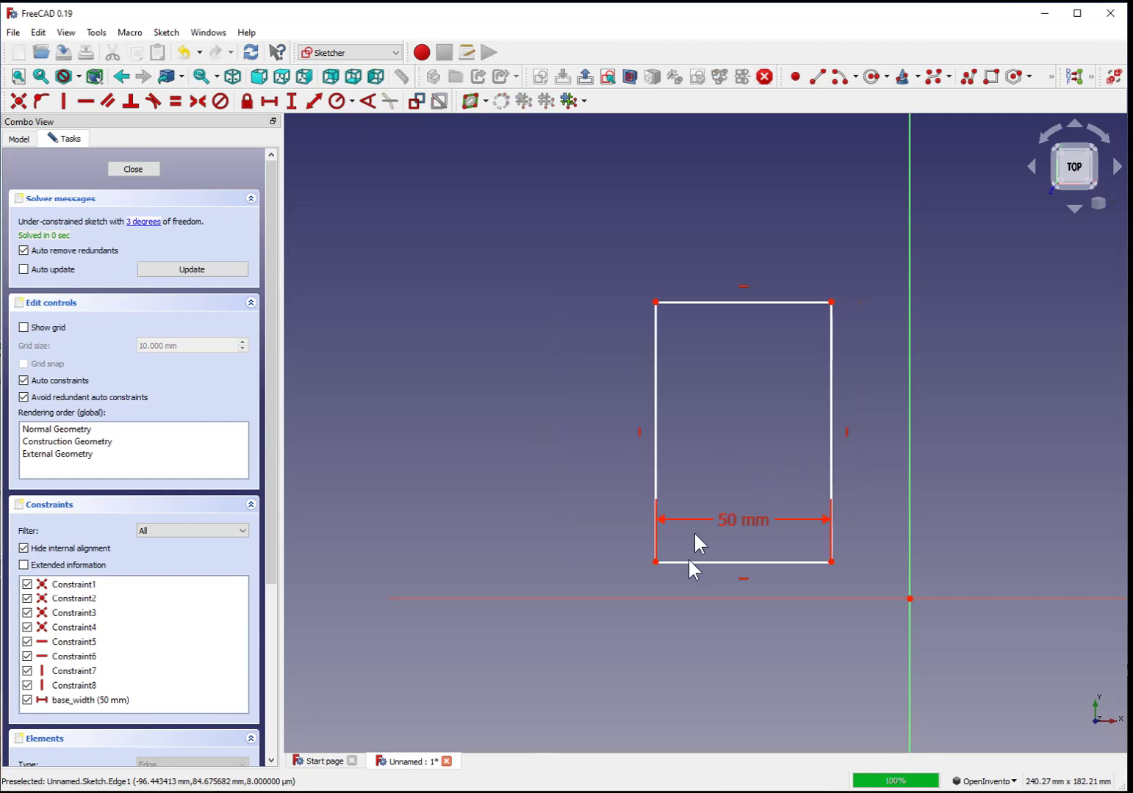
left_click(655, 563)
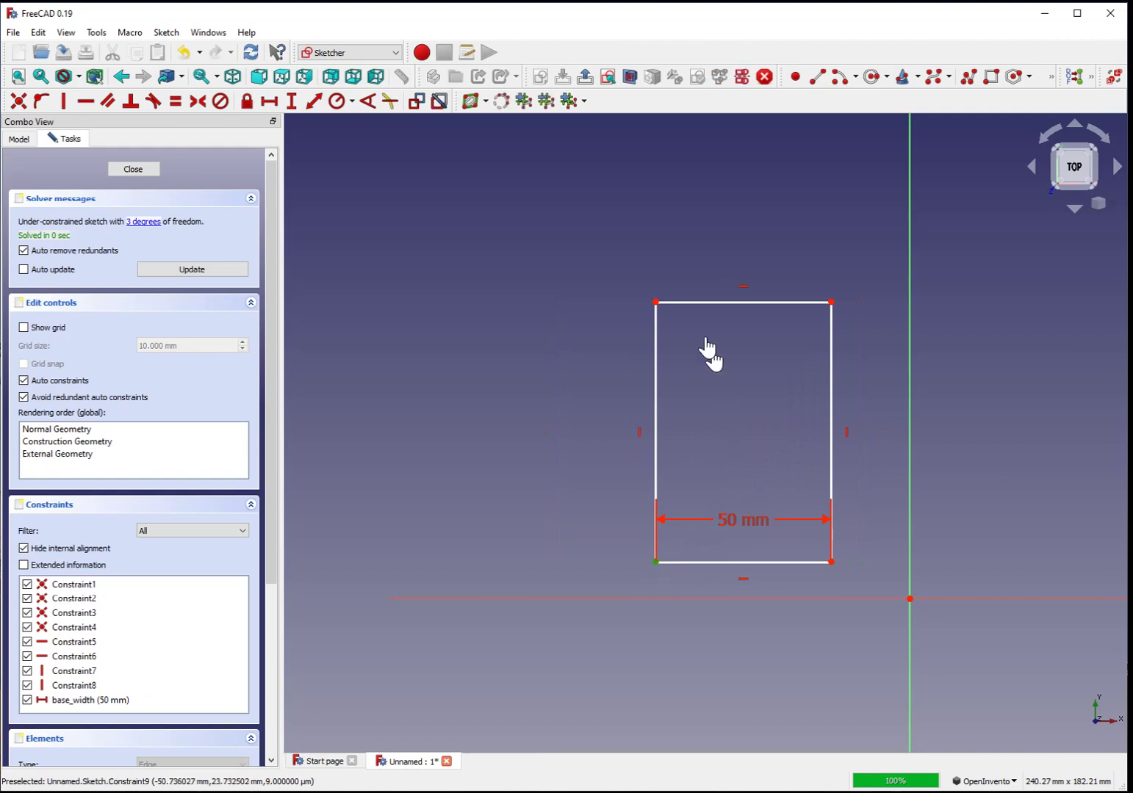
Step: Add a vertical distance on the left side set by the expression .Constraints.base_width
left_click(655, 302)
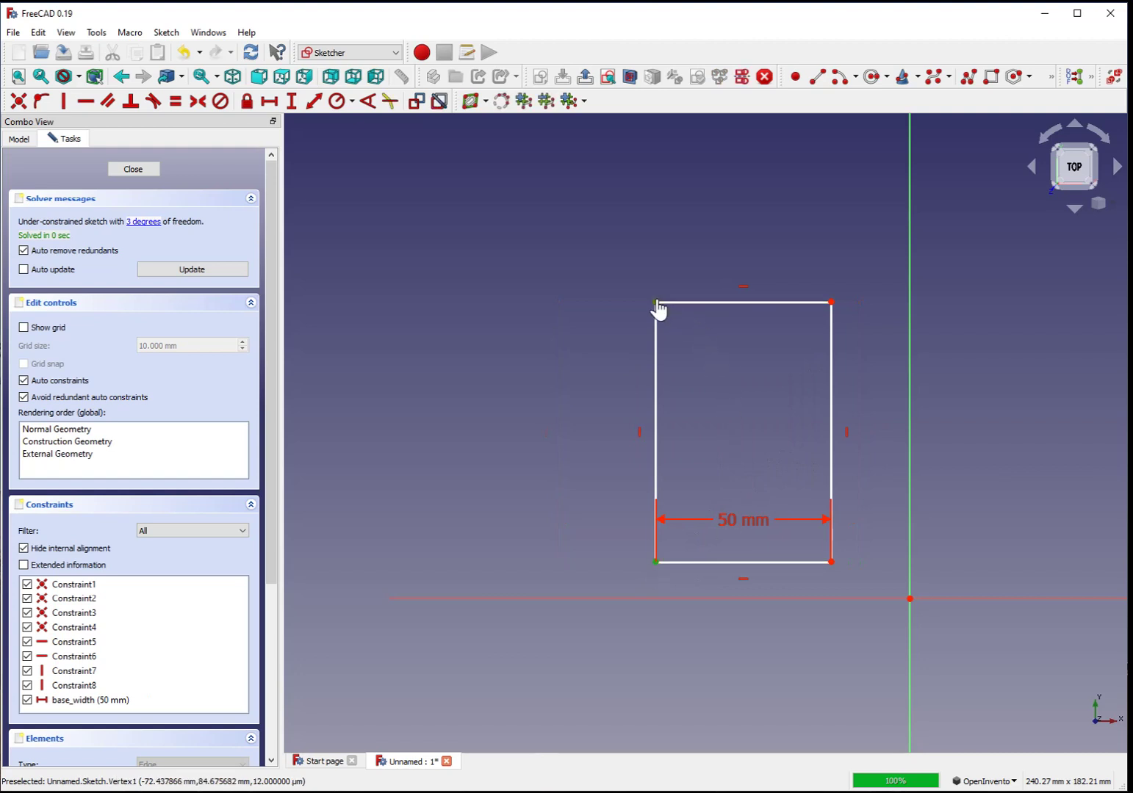
left_click(297, 101)
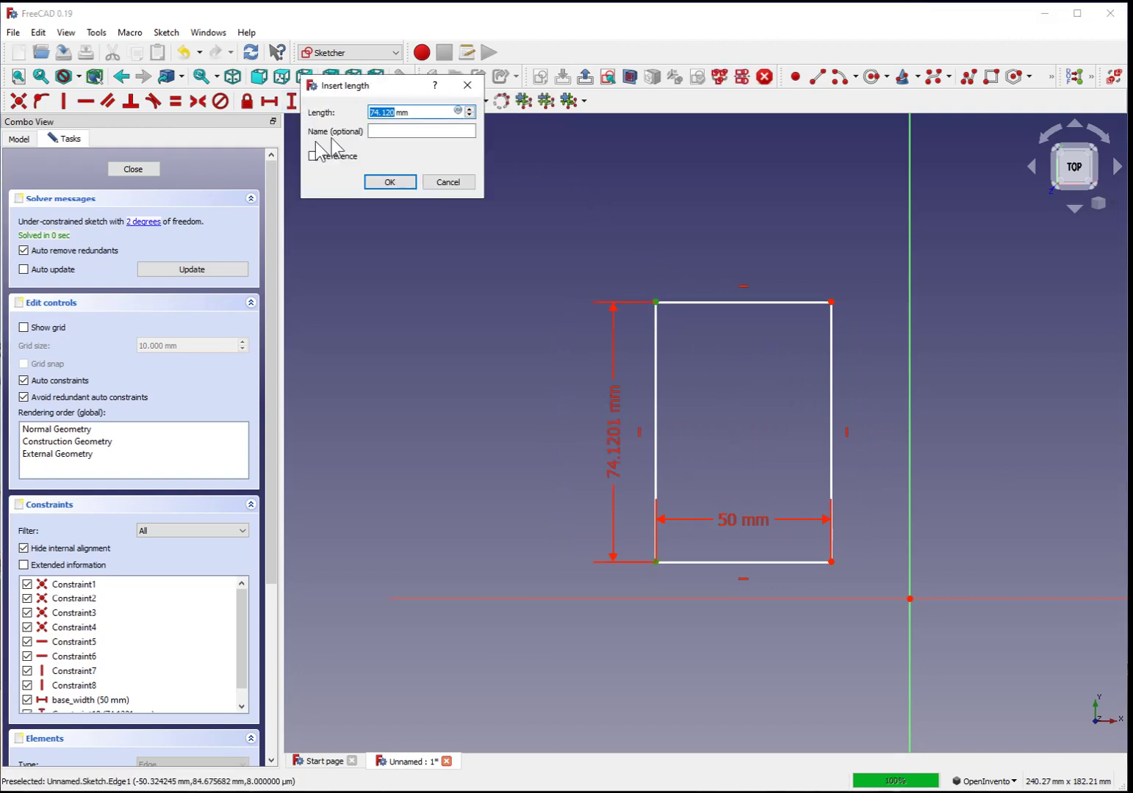
left_click_drag(390, 85, 487, 345)
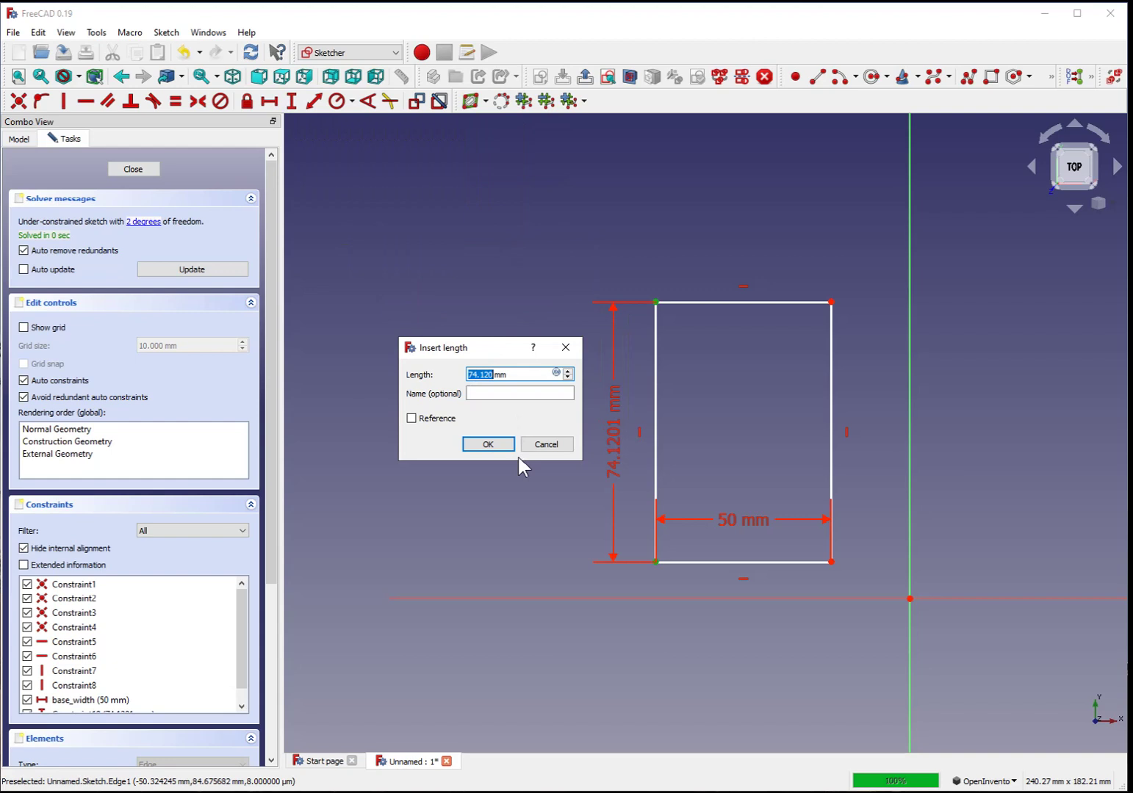
key("=")
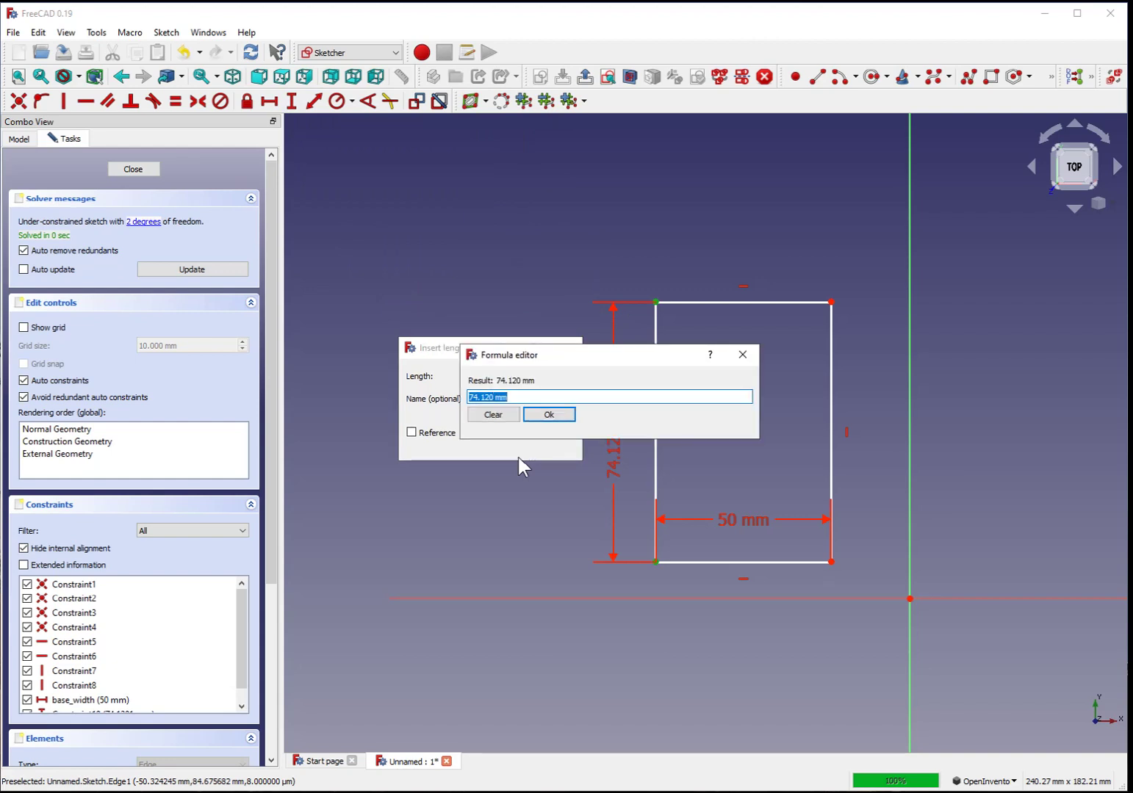
type(".")
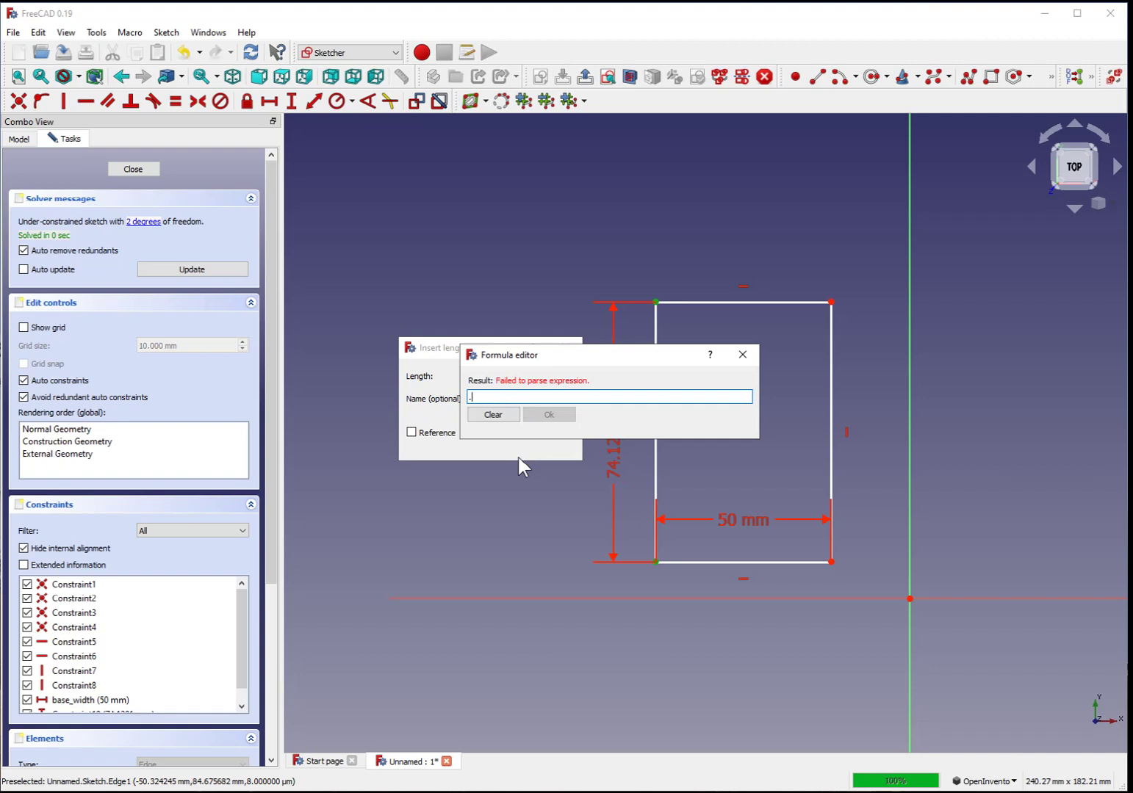
type("Constrai")
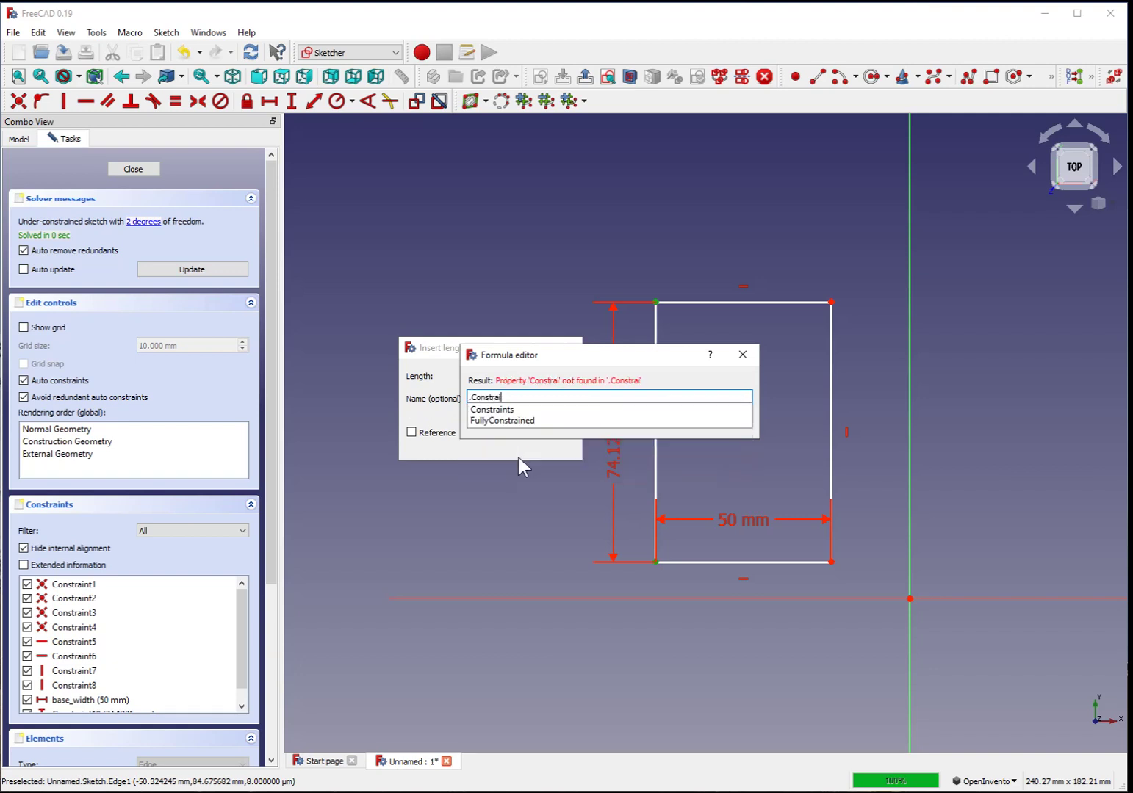
type("nts.bas")
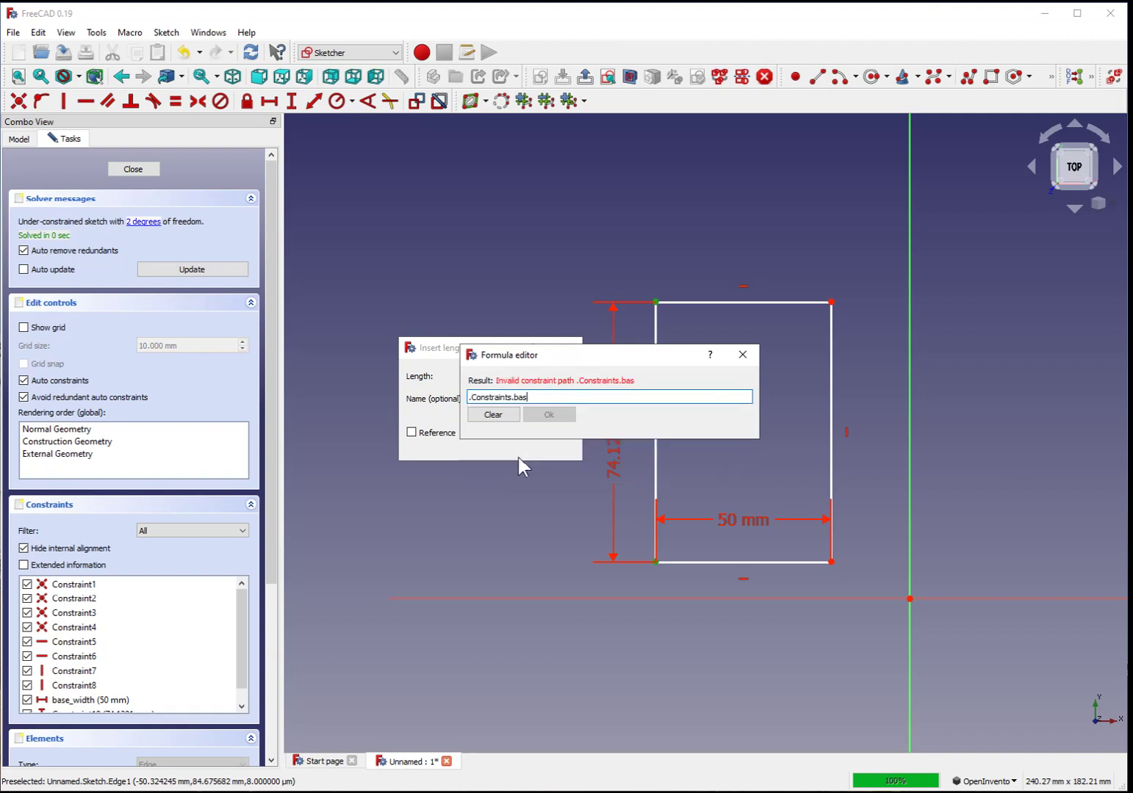
type("e_width")
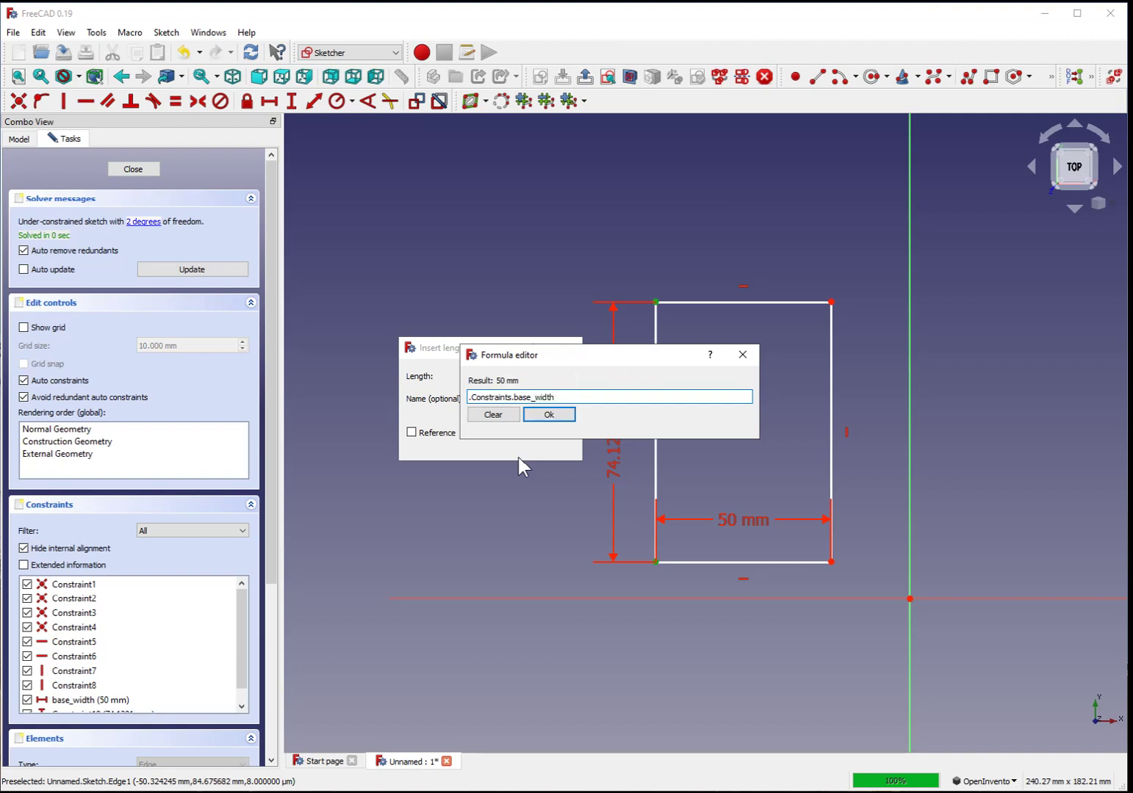
left_click(548, 415)
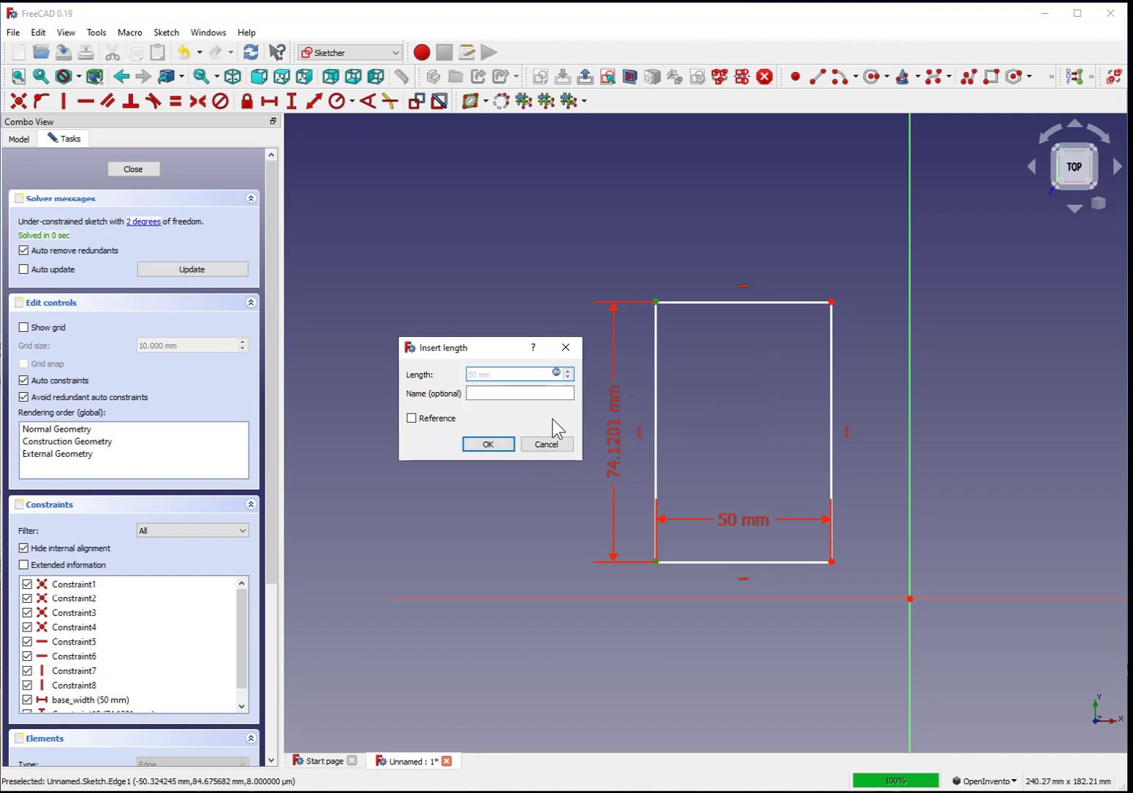
left_click(502, 445)
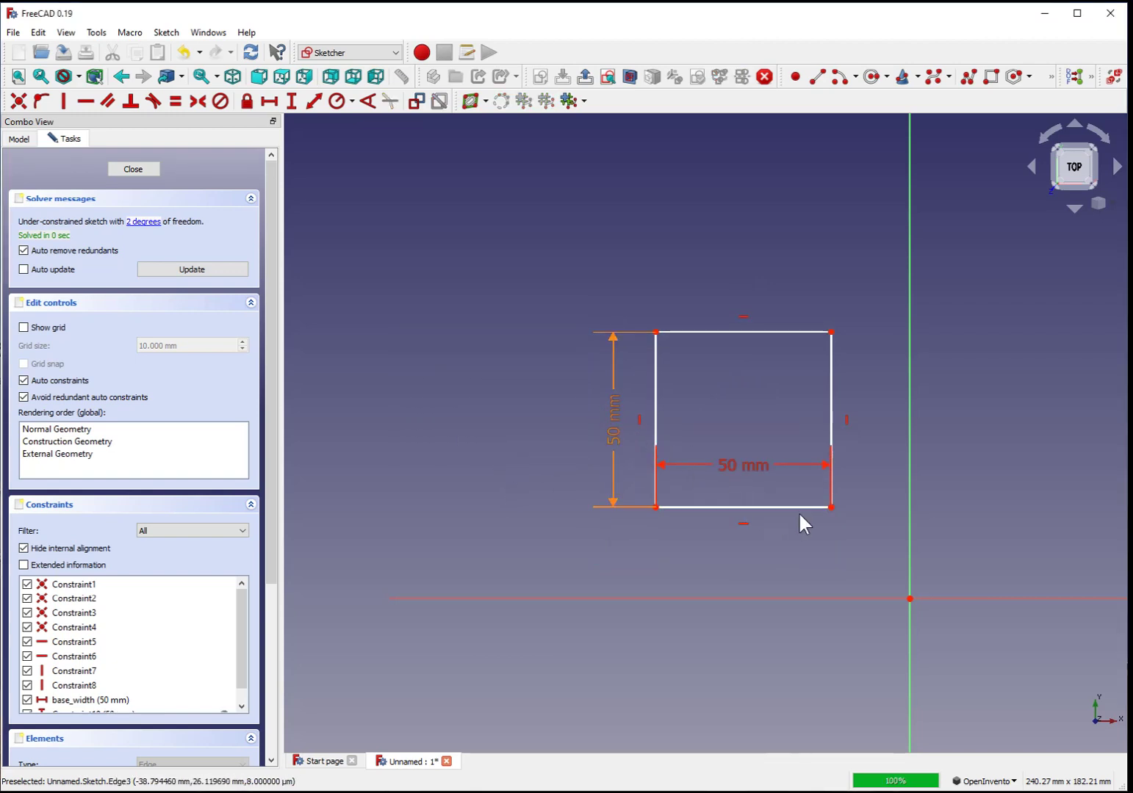
Step: Change base_width to 60 mm and drag the square to test its freedom
double_click(732, 468)
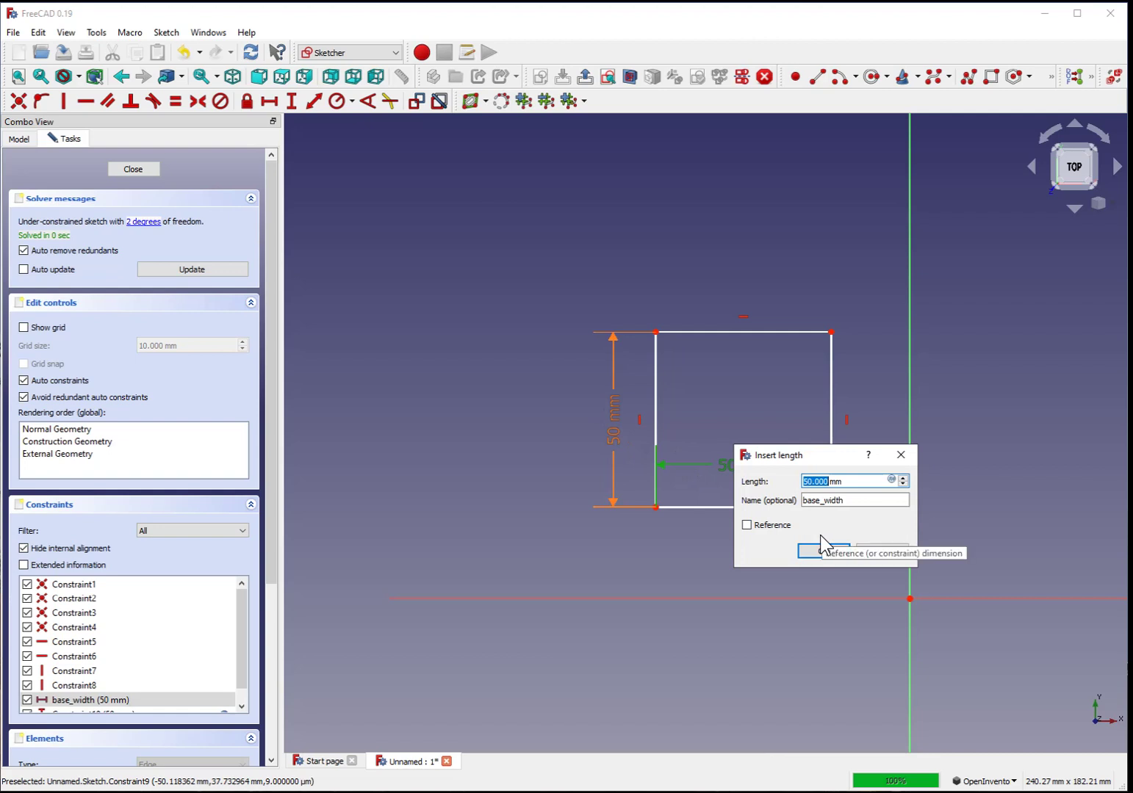
type("6")
type("09")
left_click(827, 550)
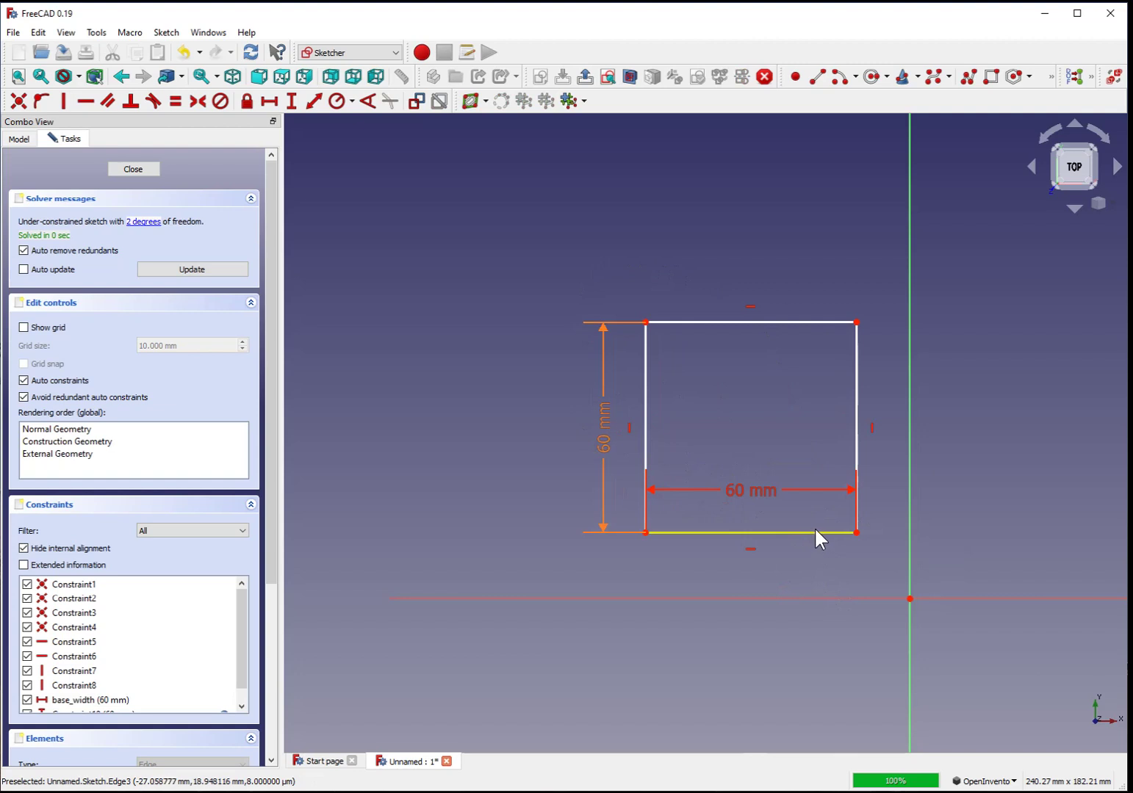
mouse_move(816, 534)
left_mouse_down()
mouse_move(788, 530)
mouse_move(686, 582)
mouse_move(782, 443)
mouse_move(773, 541)
mouse_move(826, 549)
mouse_move(791, 540)
mouse_move(788, 553)
mouse_move(813, 543)
mouse_move(786, 542)
mouse_move(810, 549)
left_mouse_up()
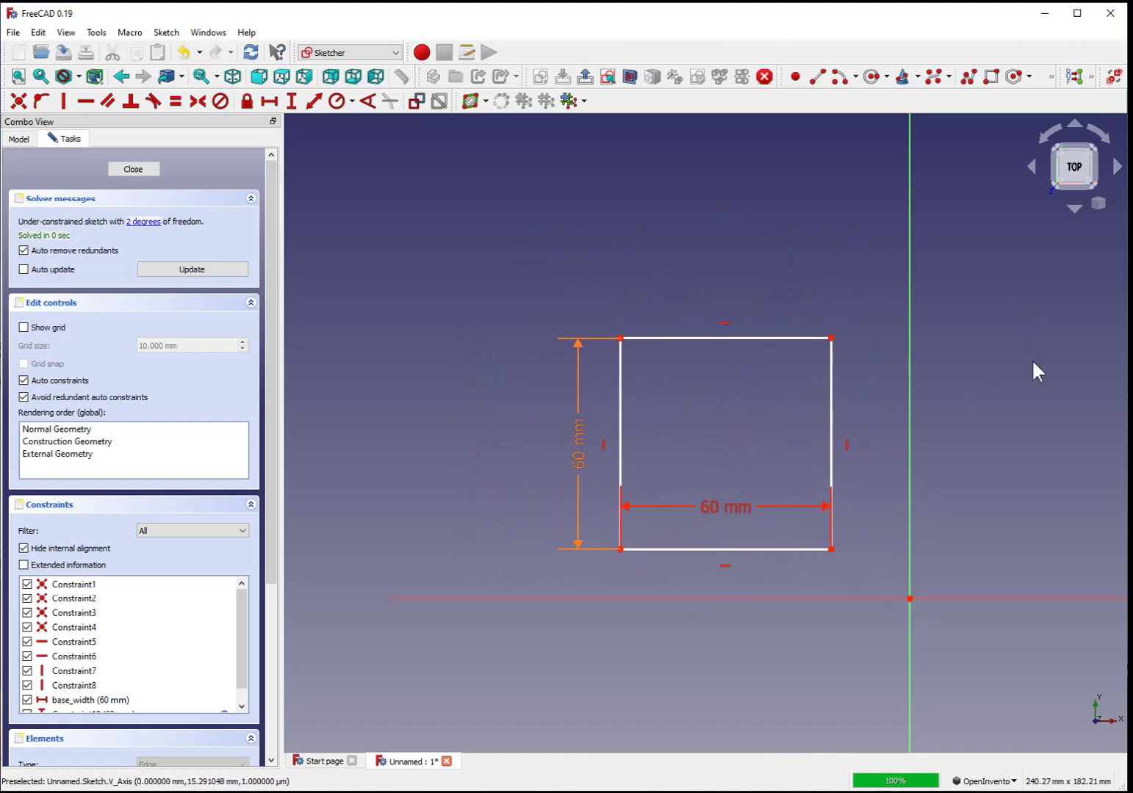
Step: Constrain the lower-right corner 20 mm horizontally from the sketch origin
left_click(832, 551)
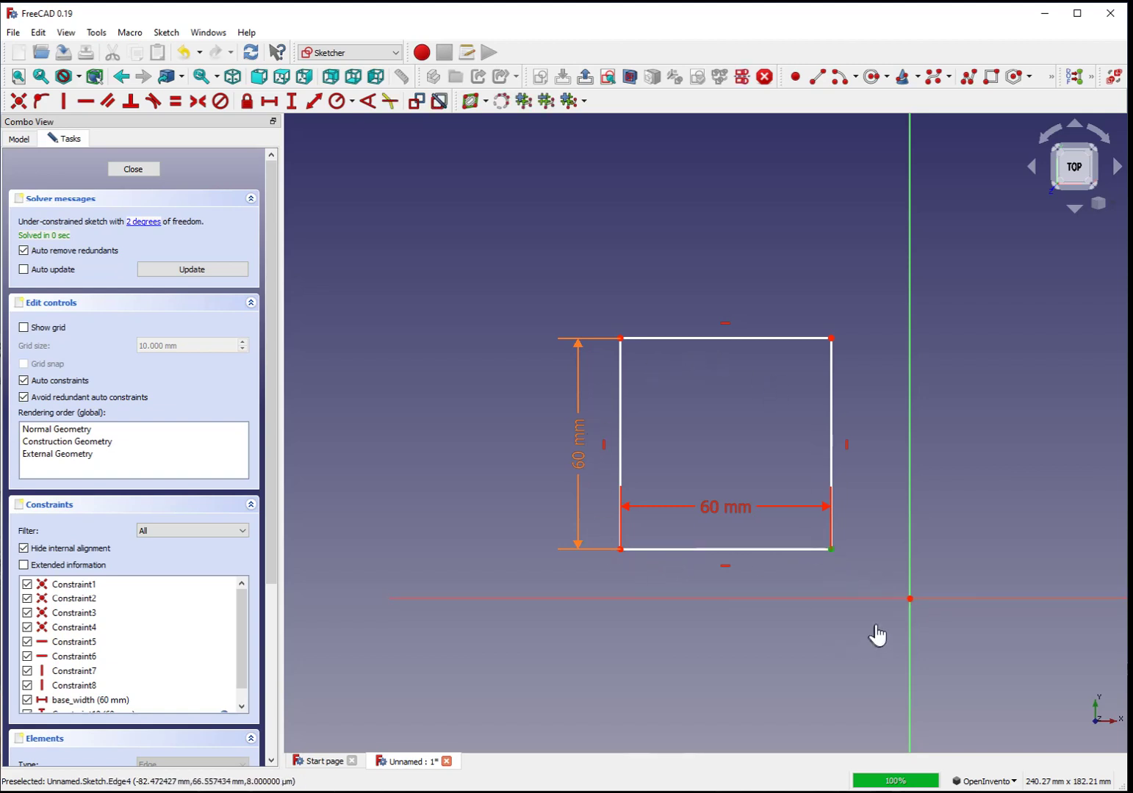
left_click(909, 599)
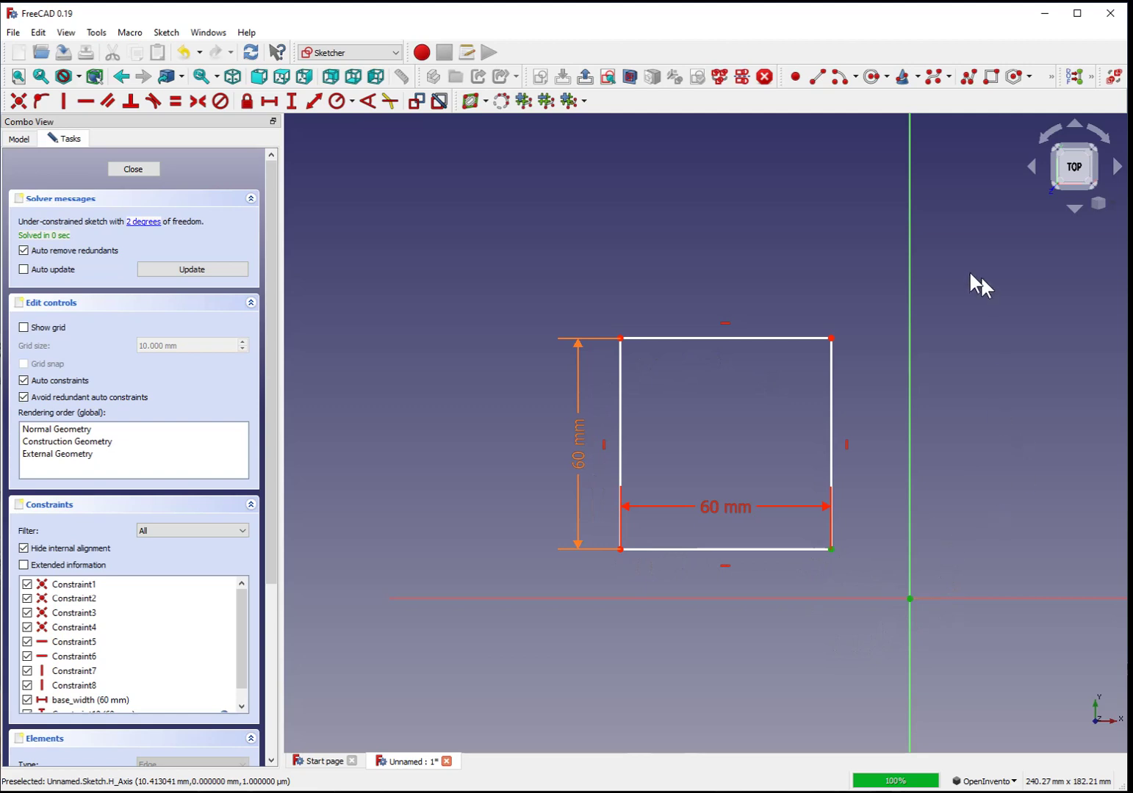
left_click(268, 102)
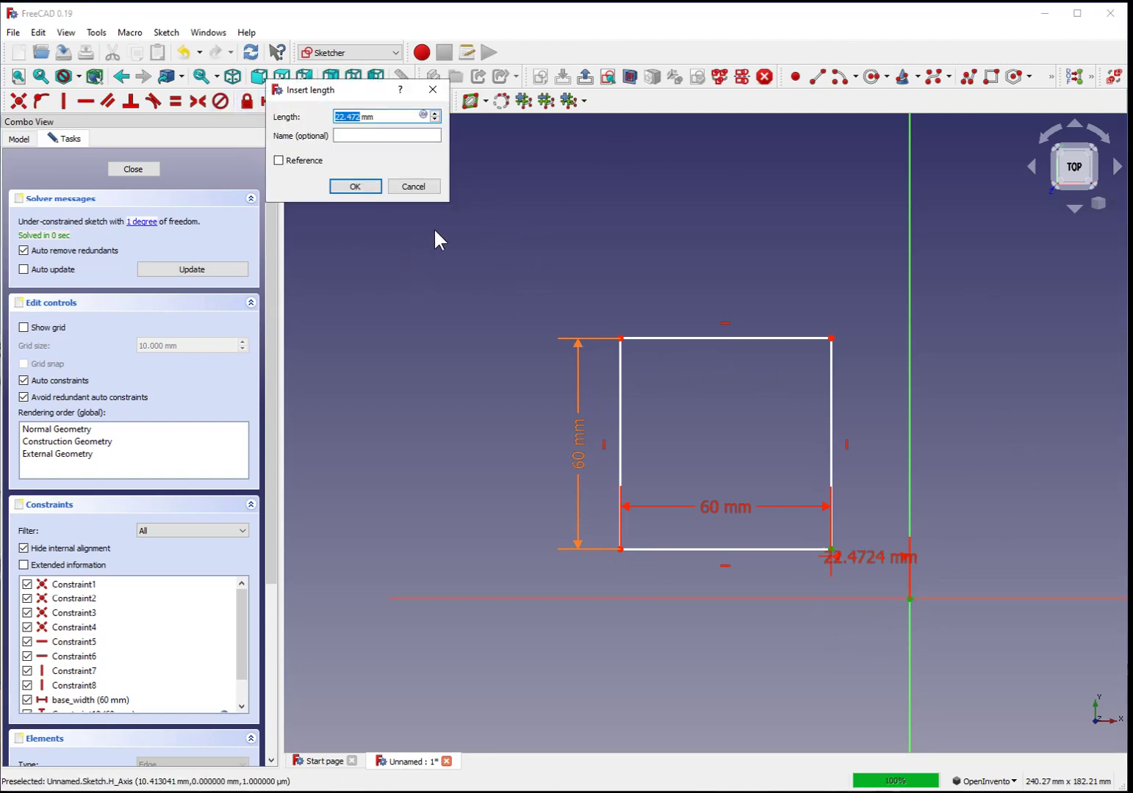
type("20")
left_click(354, 186)
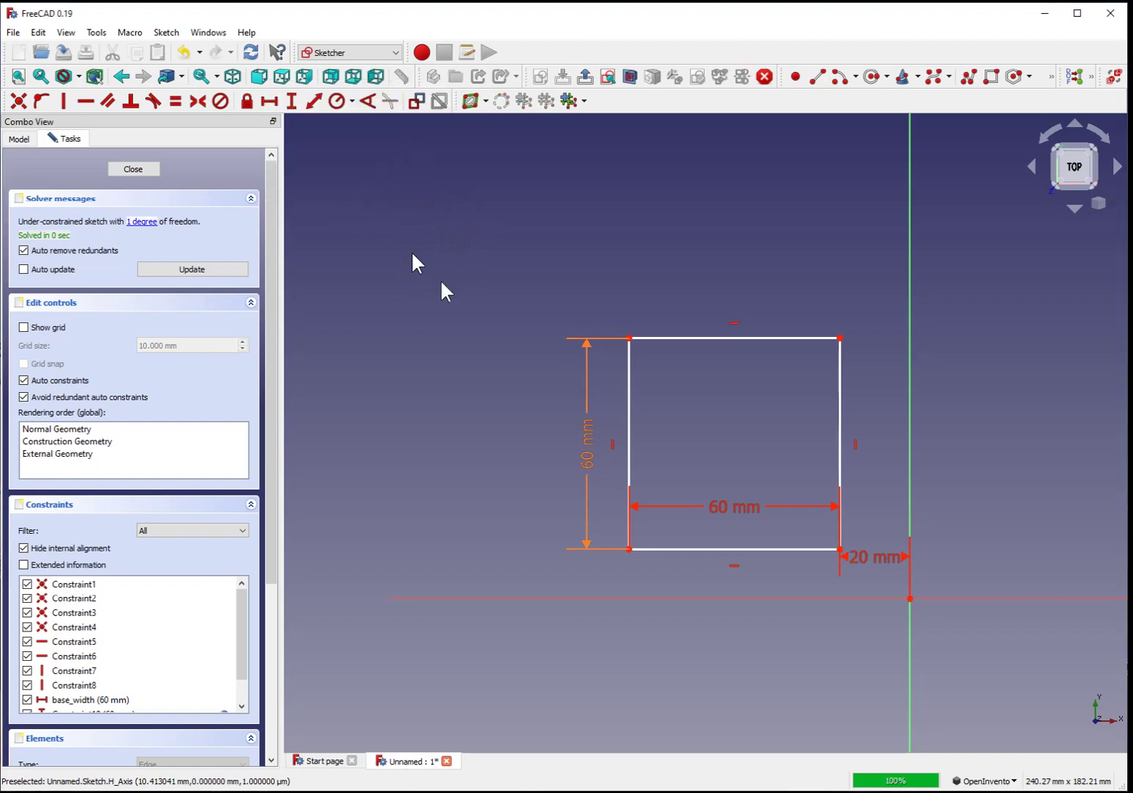
mouse_move(787, 556)
left_mouse_down()
mouse_move(750, 406)
mouse_move(786, 379)
mouse_move(789, 586)
mouse_move(544, 468)
mouse_move(950, 490)
mouse_move(736, 538)
mouse_move(811, 599)
mouse_move(797, 572)
left_mouse_up()
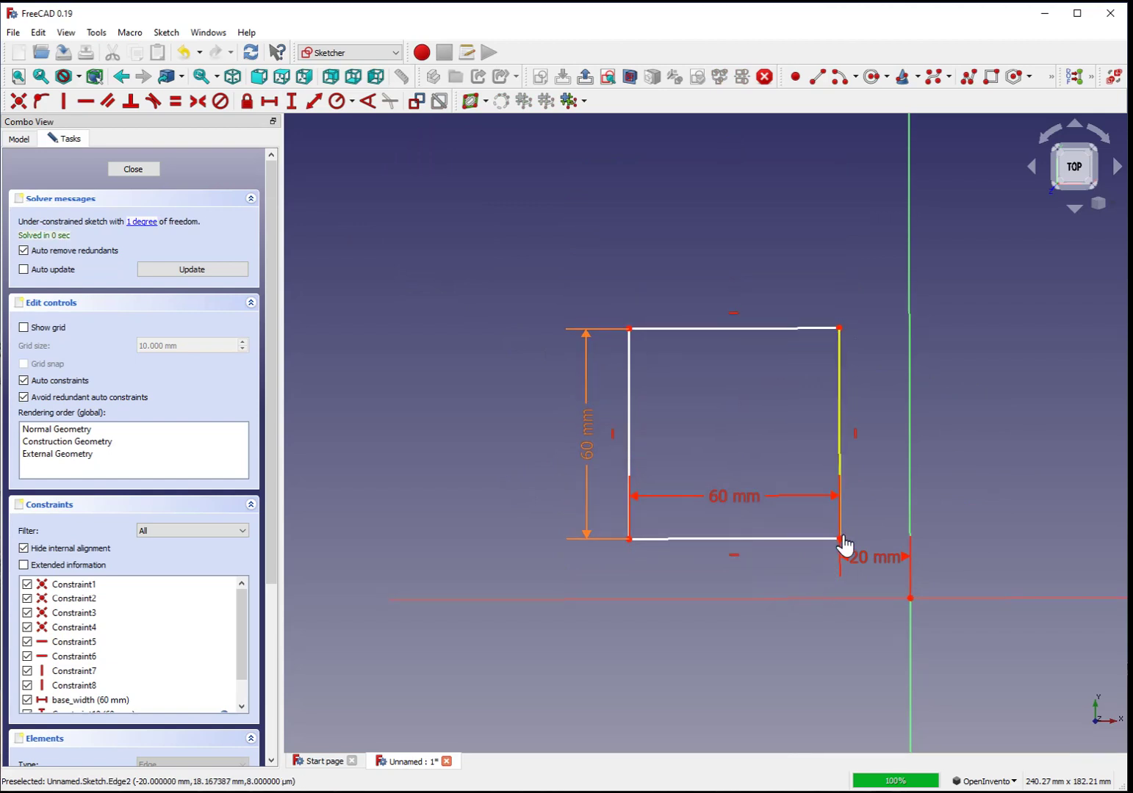
left_click_drag(1023, 235, 960, 379)
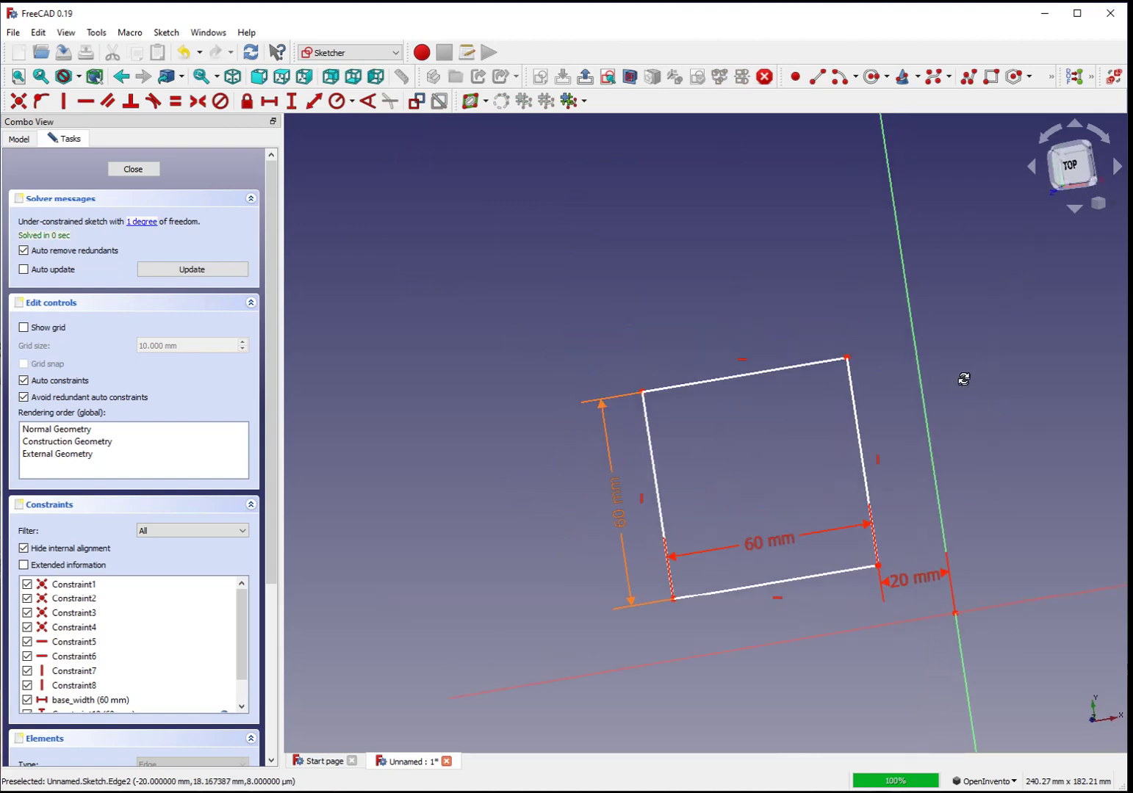
left_click(1085, 172)
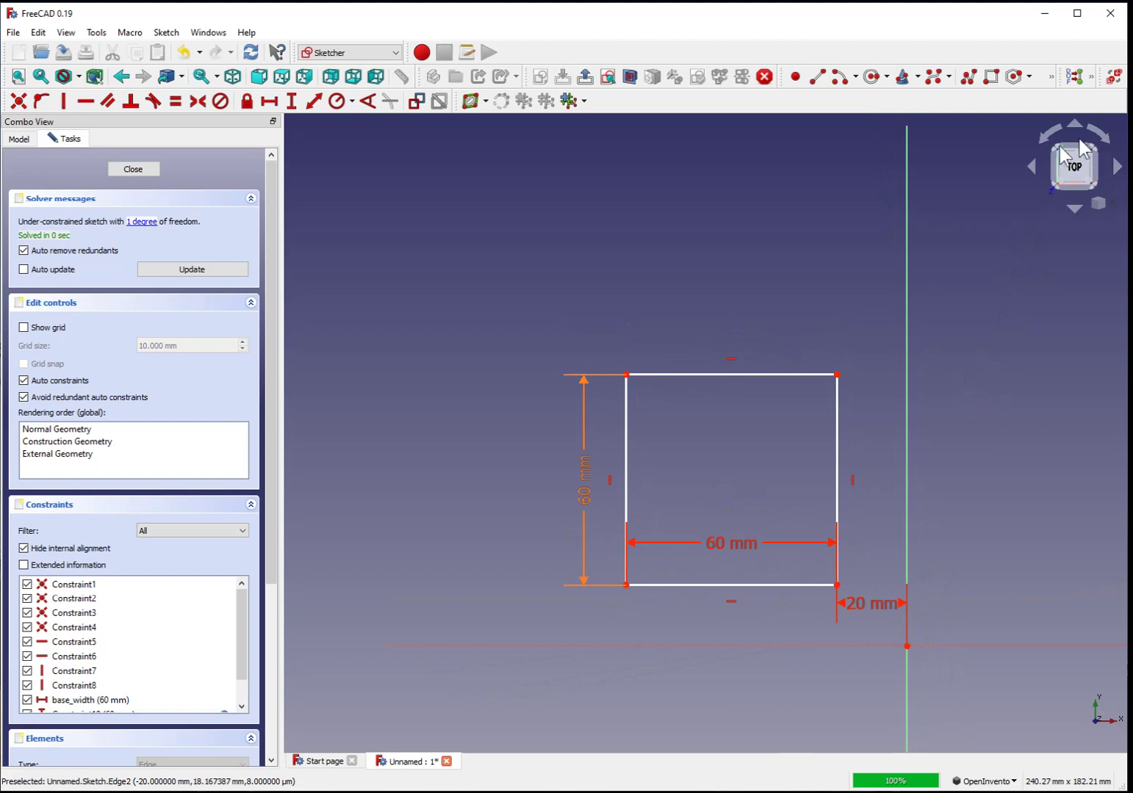
mouse_move(941, 561)
middle_mouse_down()
mouse_move(923, 465)
mouse_move(893, 457)
middle_mouse_up()
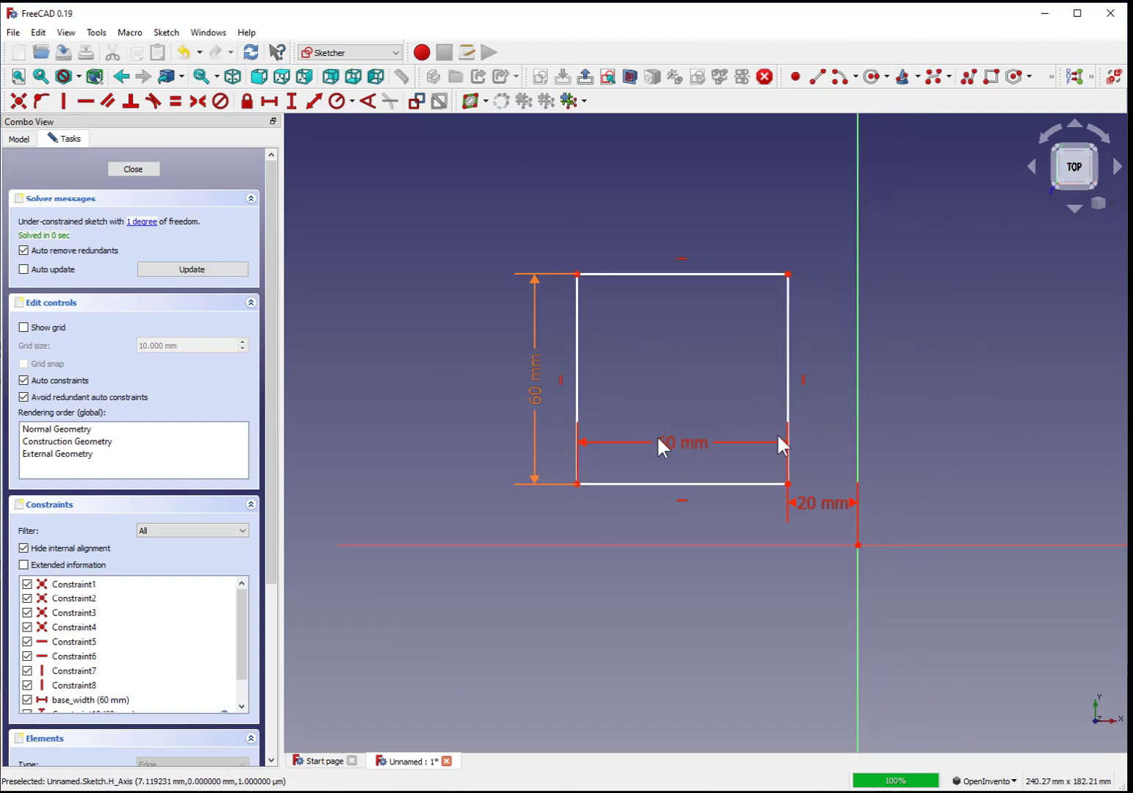
left_click(788, 485)
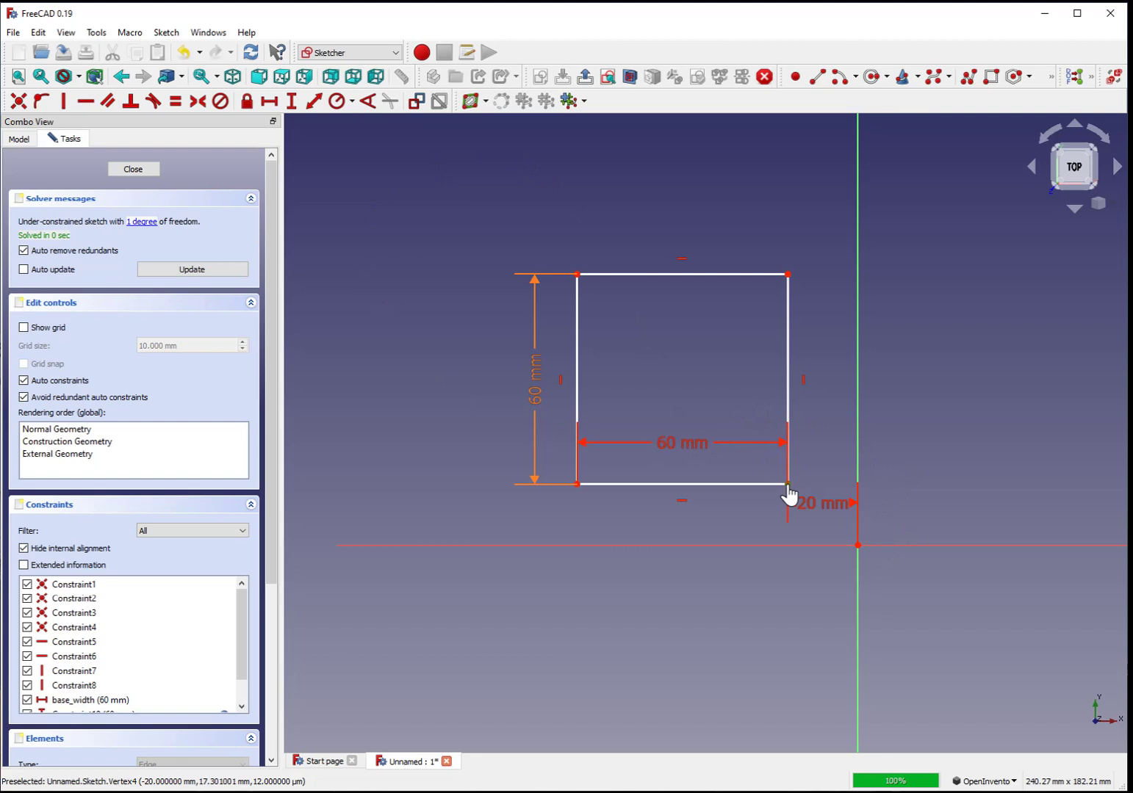
Step: Add a 20 mm vertical distance from the origin to the lower-right corner, then close the sketch
left_click(858, 545)
left_click(293, 102)
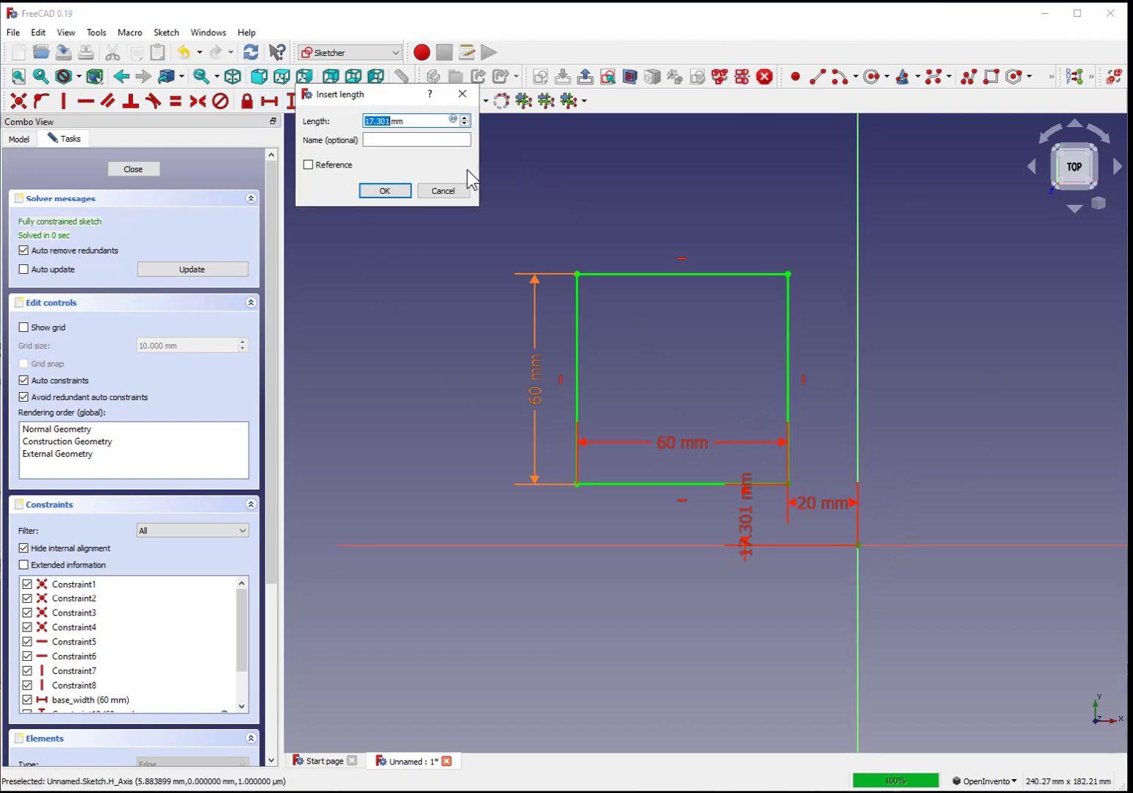
type("20")
left_click(404, 194)
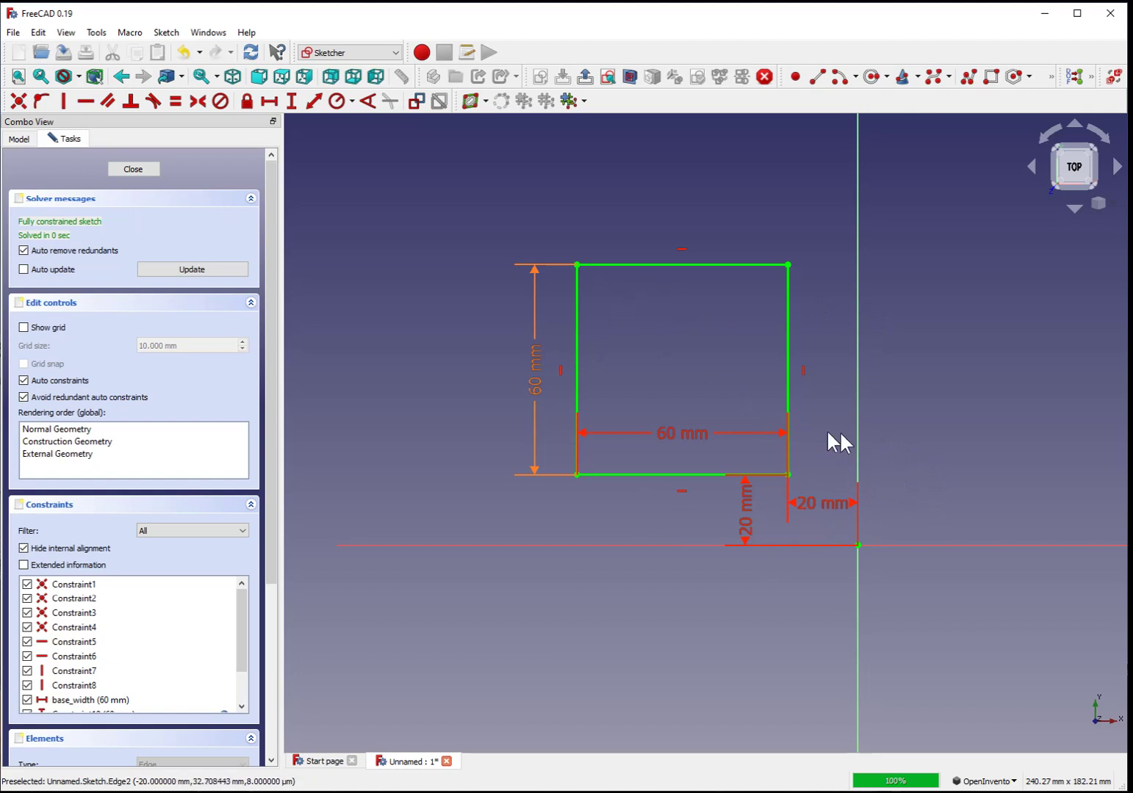
left_click(144, 170)
Step: Rename the Sketch to base_sketch through the model tree's context menu
mouse_move(505, 278)
middle_mouse_down()
mouse_move(508, 268)
mouse_move(734, 453)
mouse_move(856, 572)
middle_mouse_up()
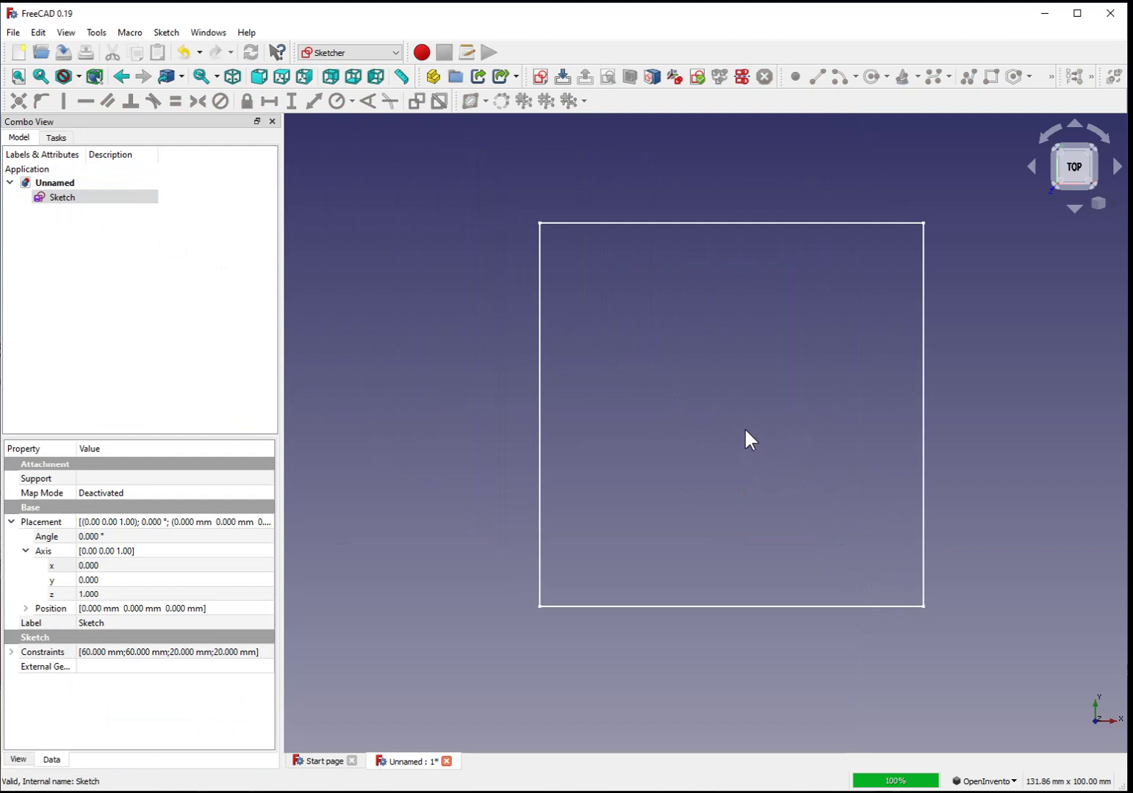
scroll(745, 434, "down", 1)
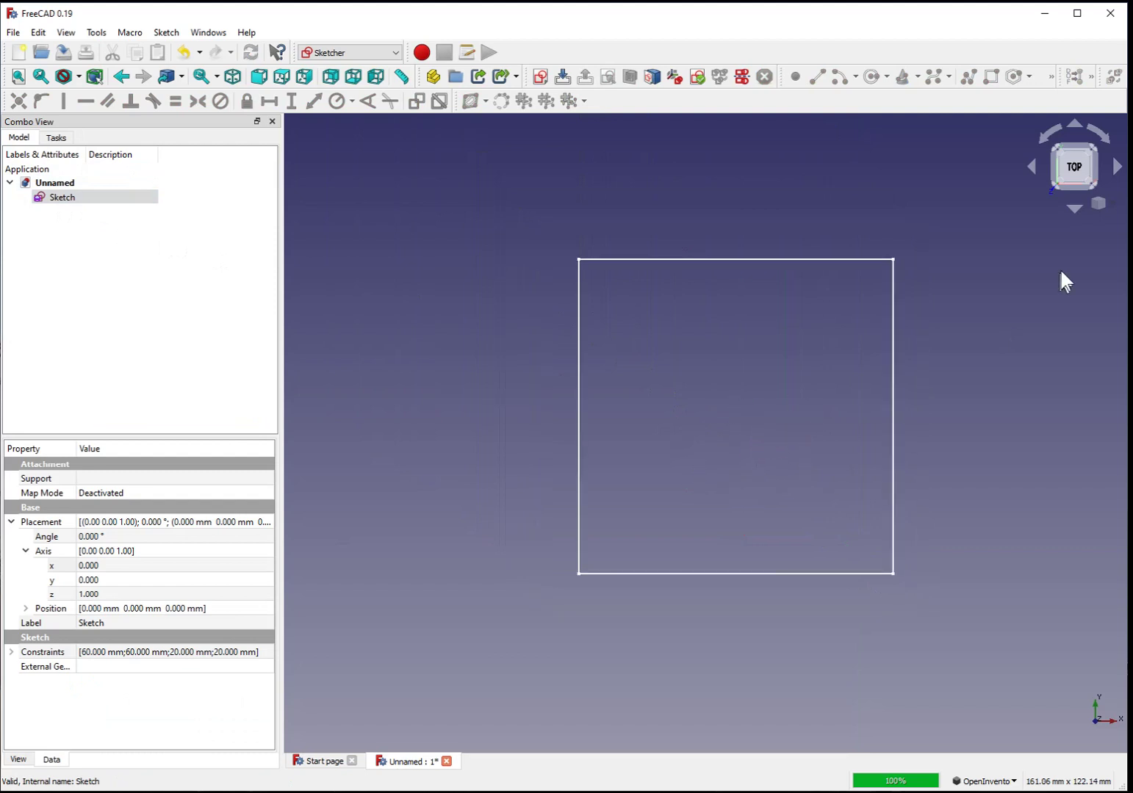
mouse_move(1046, 569)
left_mouse_down()
mouse_move(948, 577)
mouse_move(819, 487)
mouse_move(958, 569)
left_mouse_up()
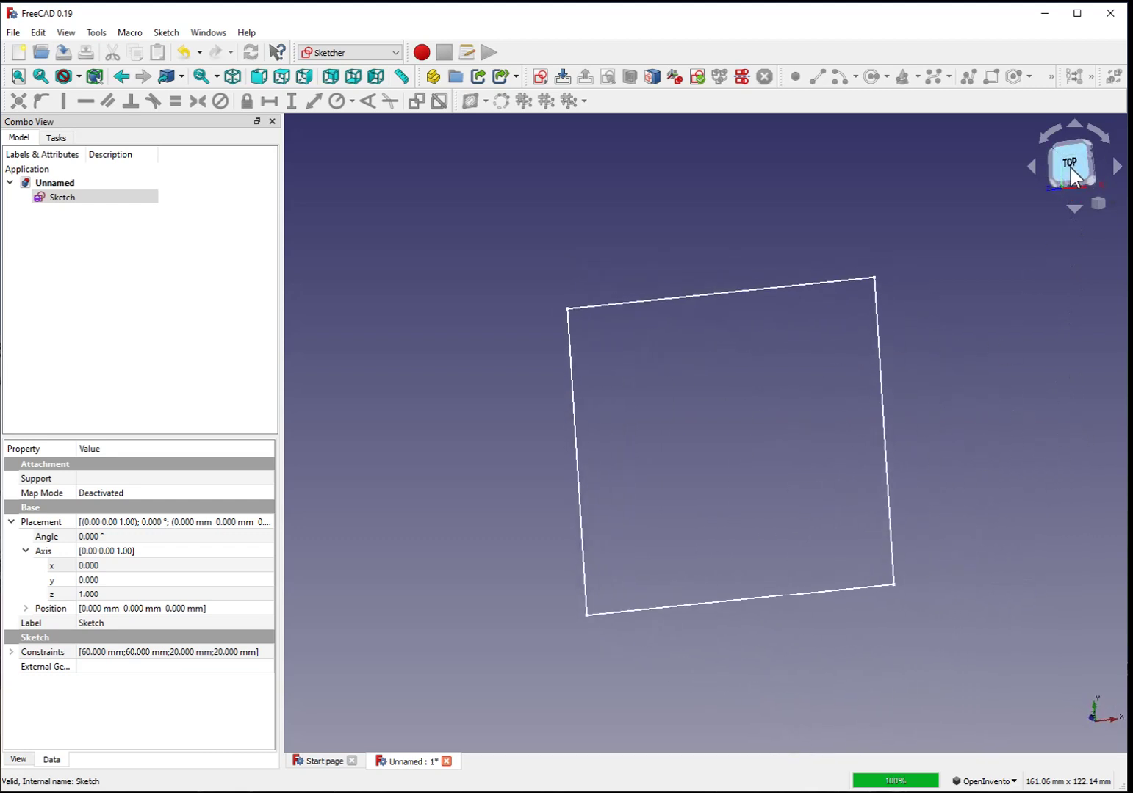
left_click(1077, 169)
right_click(69, 197)
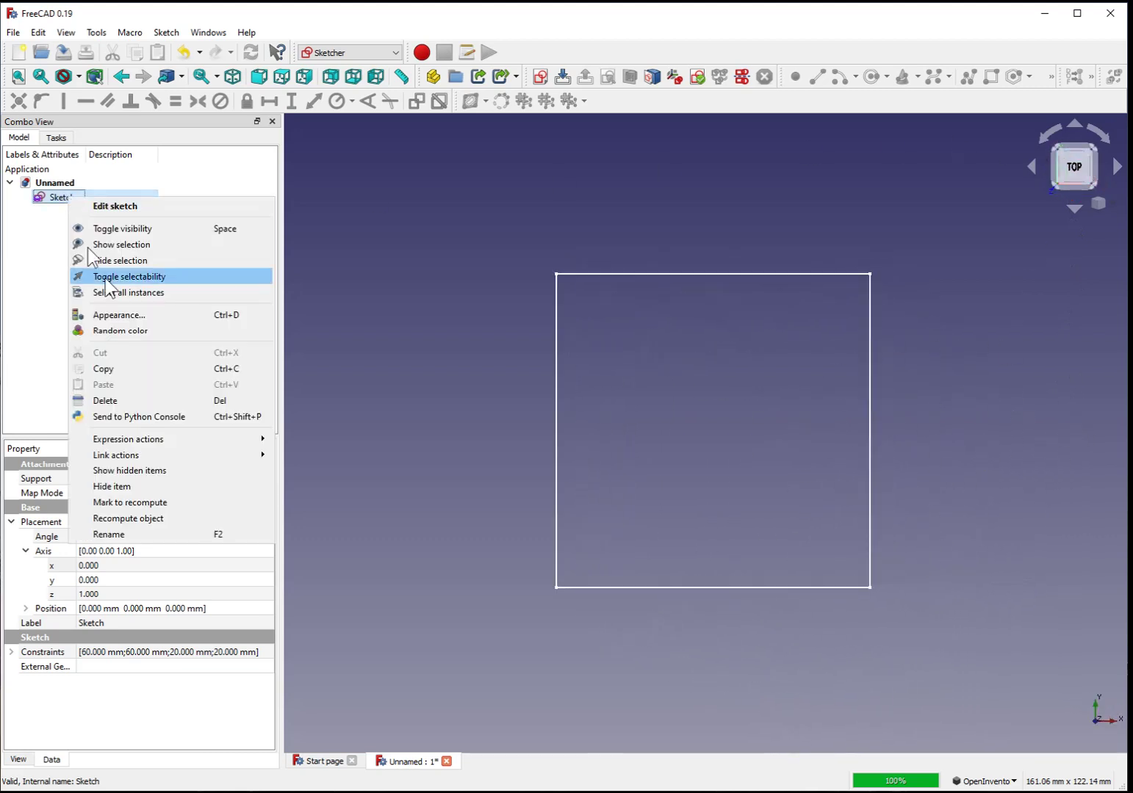
left_click(177, 532)
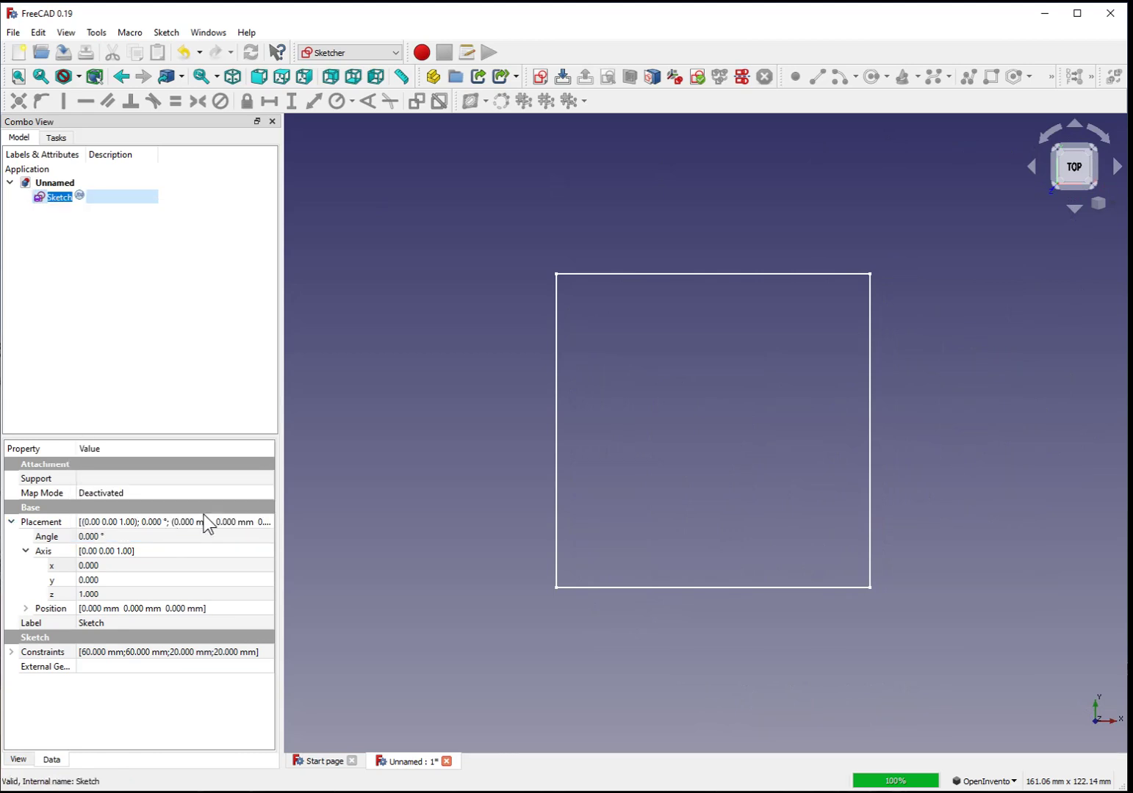
type("base")
key("Return")
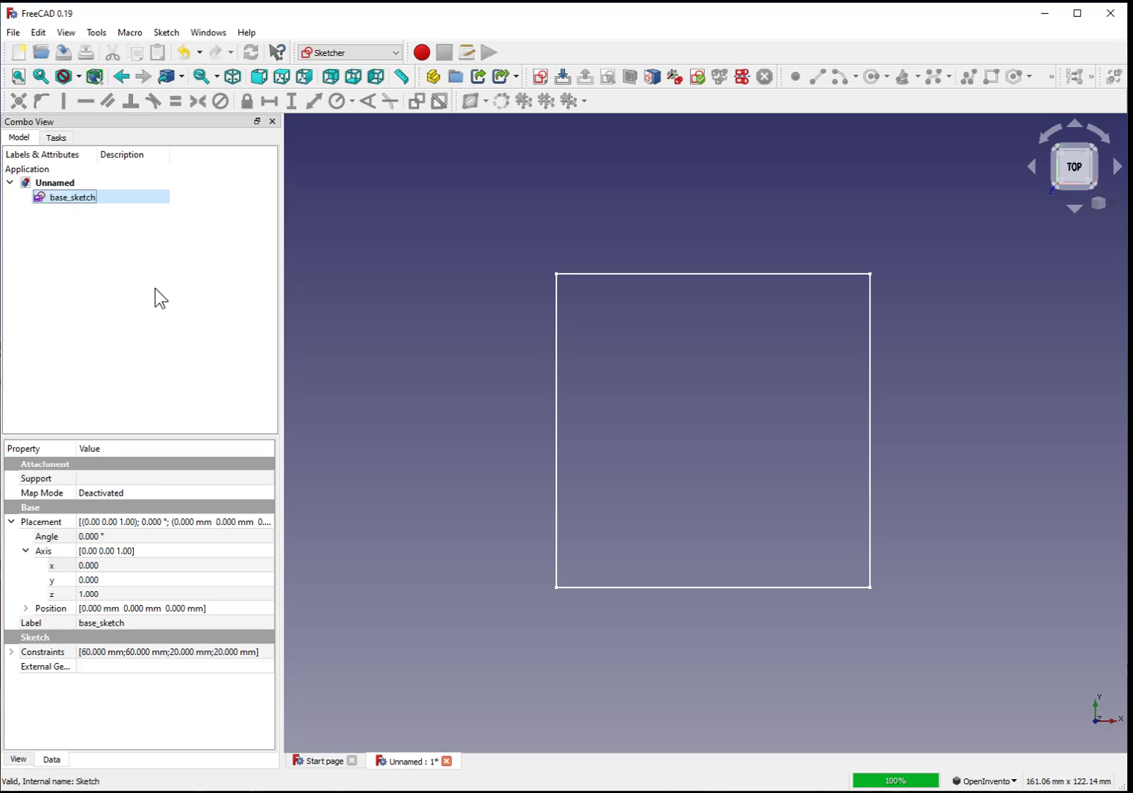
left_click(155, 288)
Step: Switch to the Part workbench and extrude base_sketch with a 60 mm Along length
left_click(345, 52)
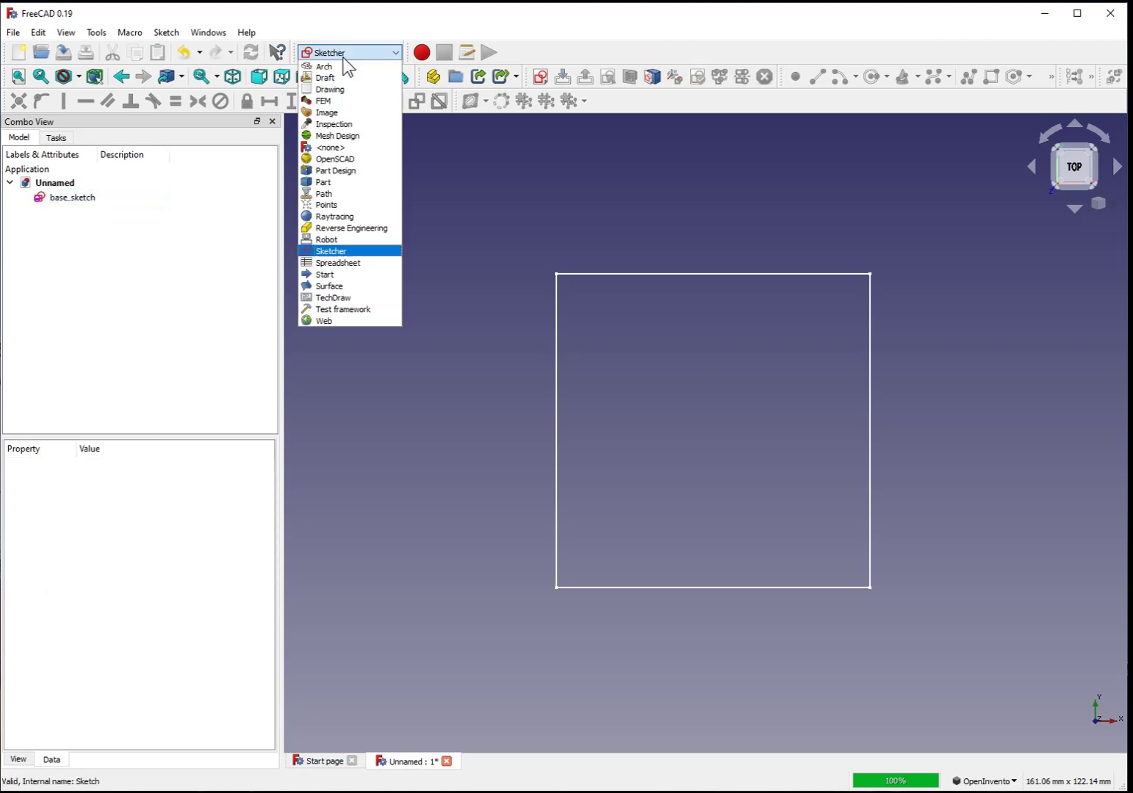
left_click(373, 182)
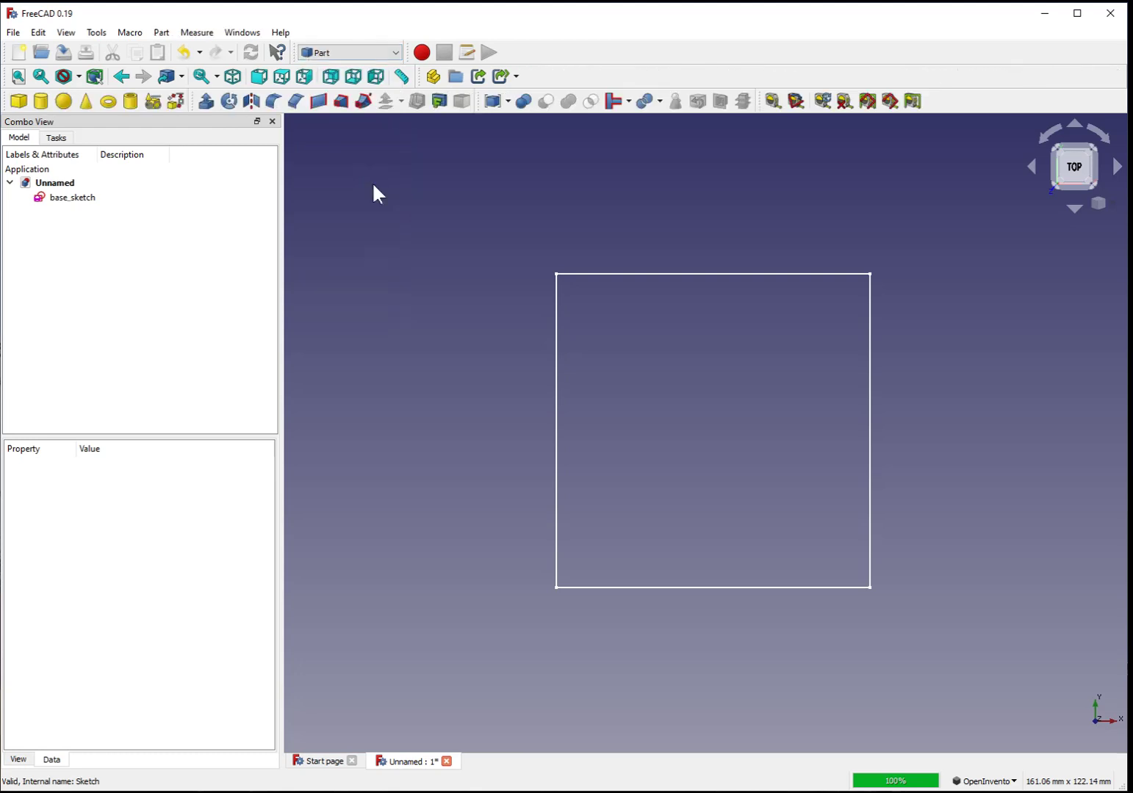
left_click(83, 197)
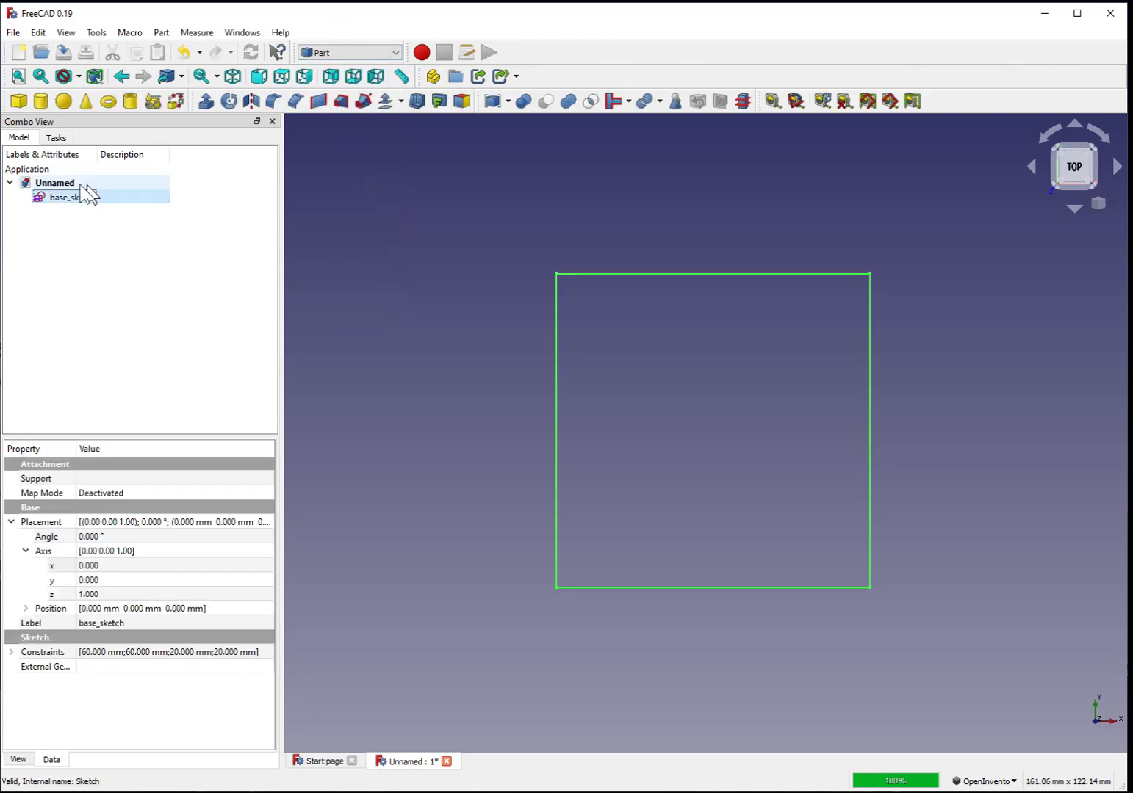
left_click(204, 100)
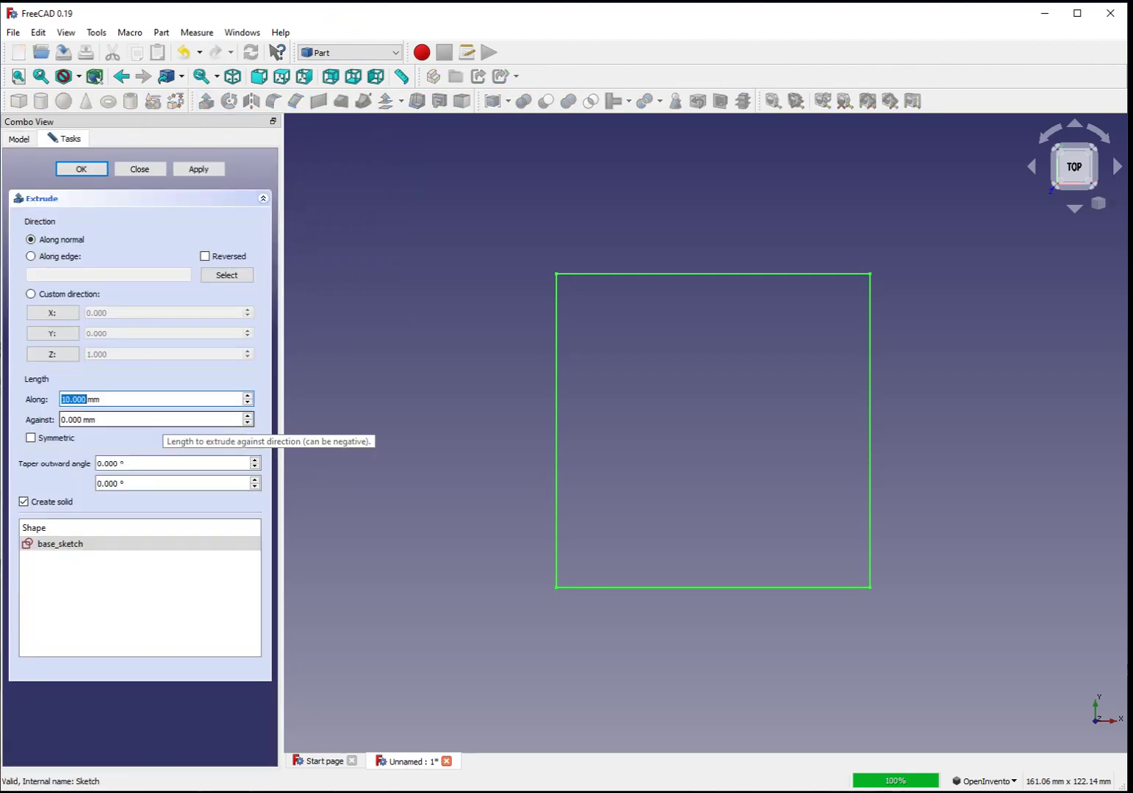
type("6")
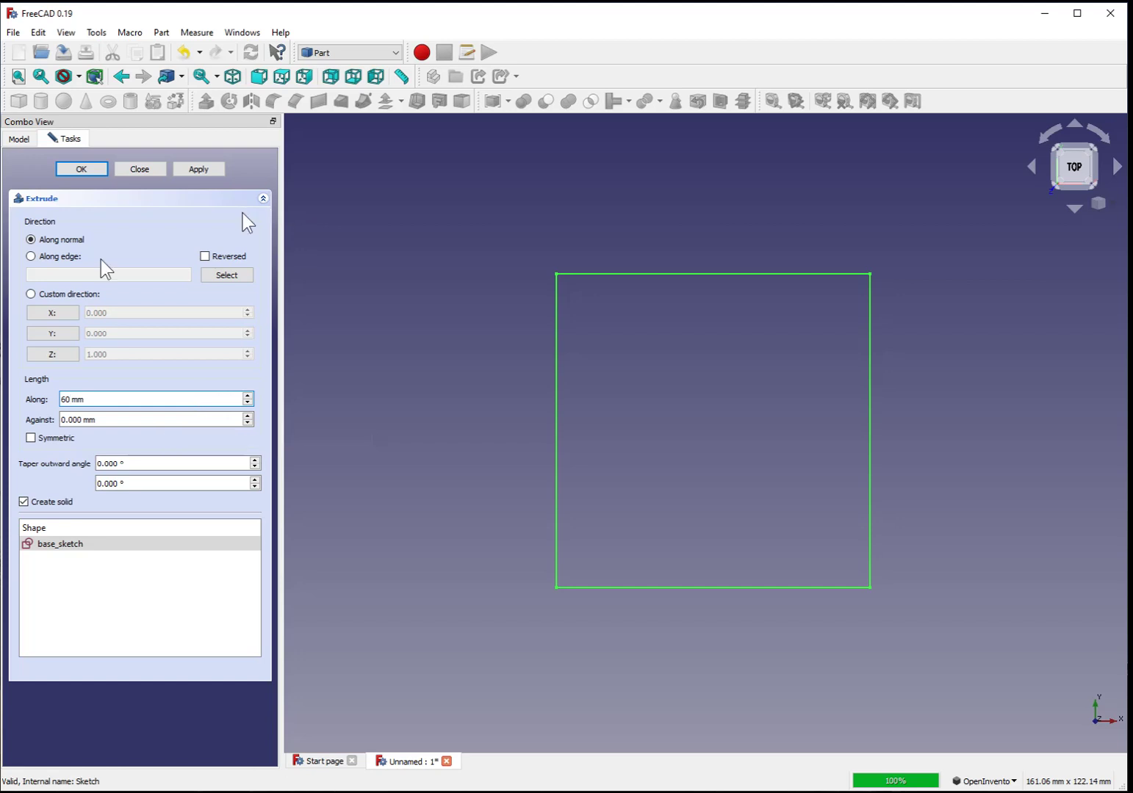
left_click(70, 420)
left_click(61, 400)
Step: Confirm the extrusion and orbit the view to inspect the 60 mm cube
left_click(81, 170)
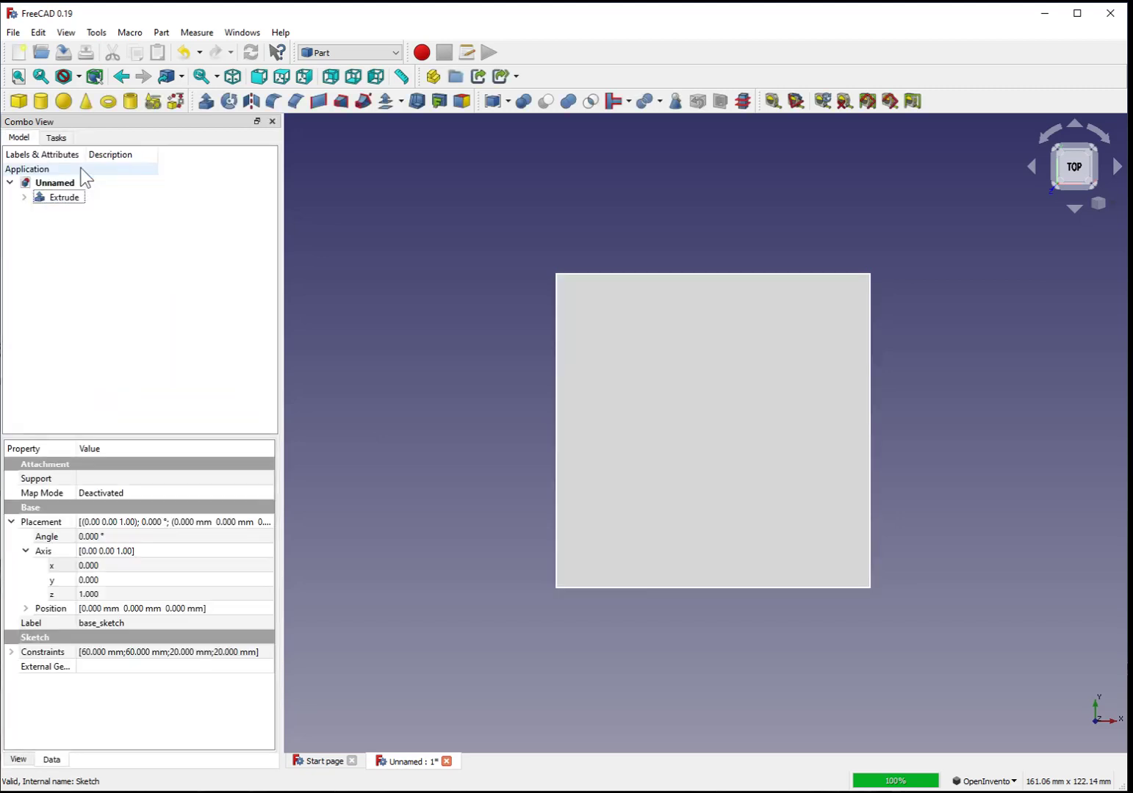
middle_click_drag(790, 695, 724, 575)
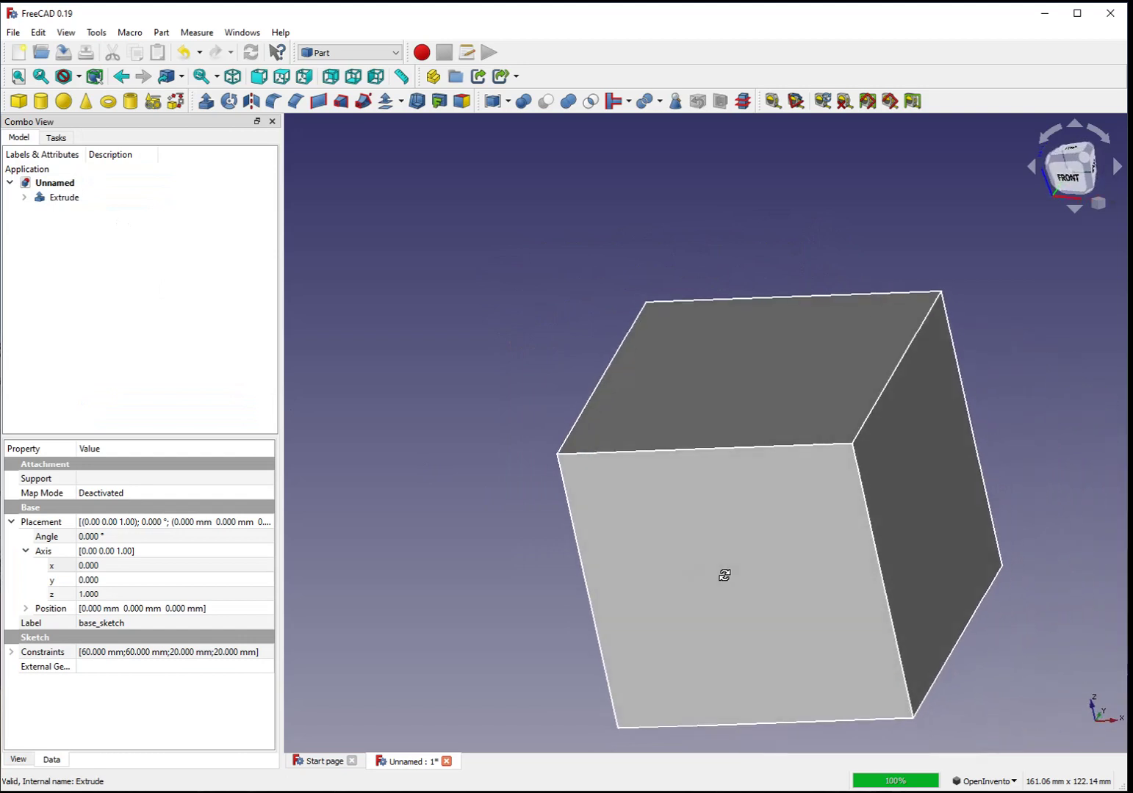
middle_click_drag(996, 492, 943, 448)
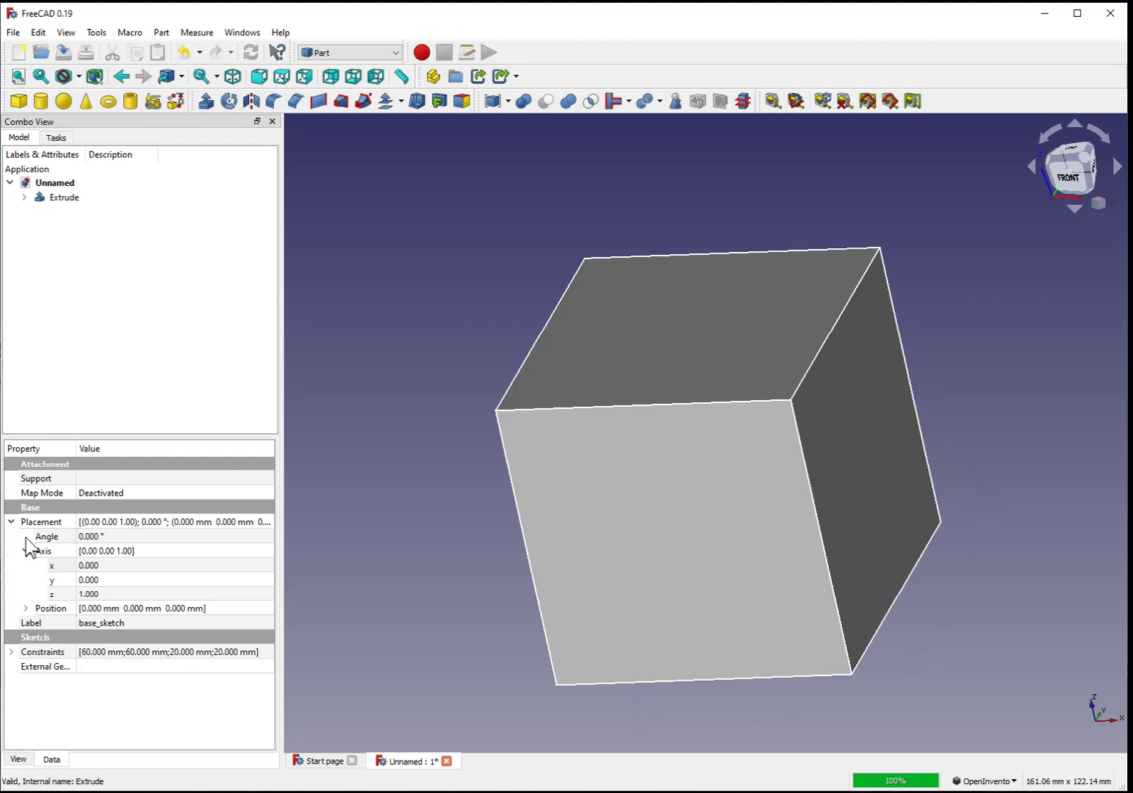
Step: Set the Extrude's Length Fwd to 10 mm, then to 2 mm
left_click(64, 198)
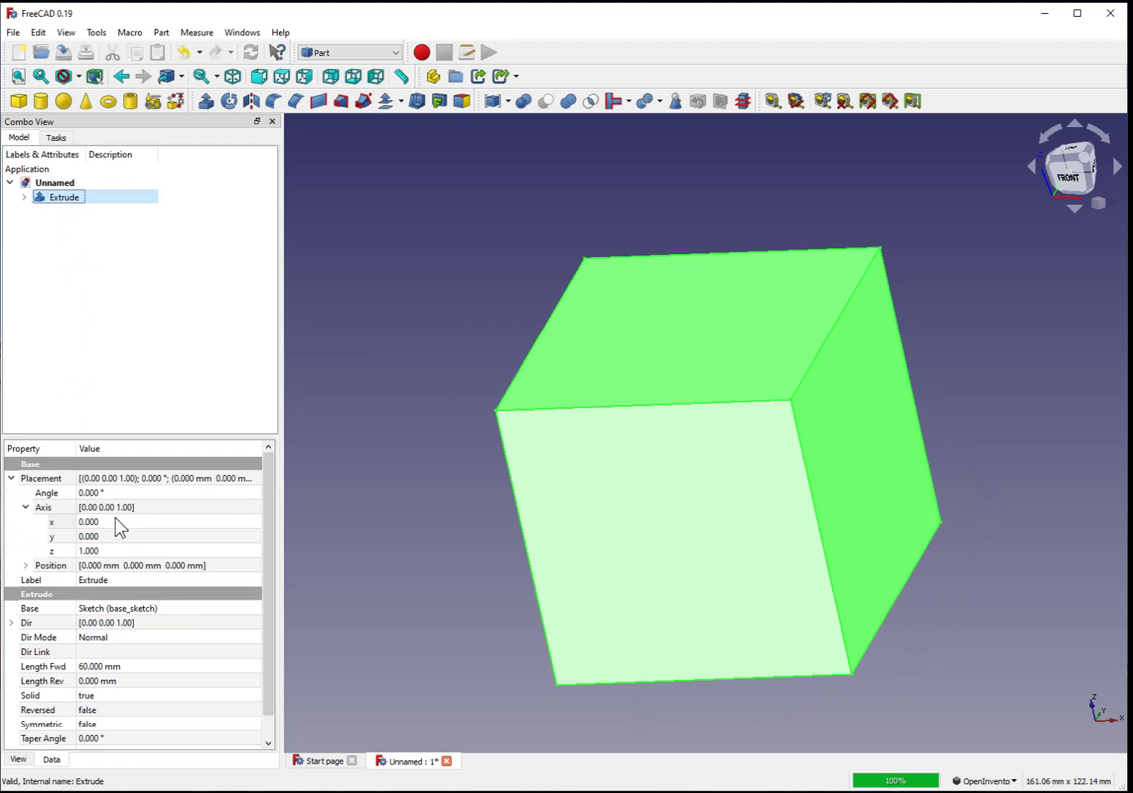
left_click(86, 667)
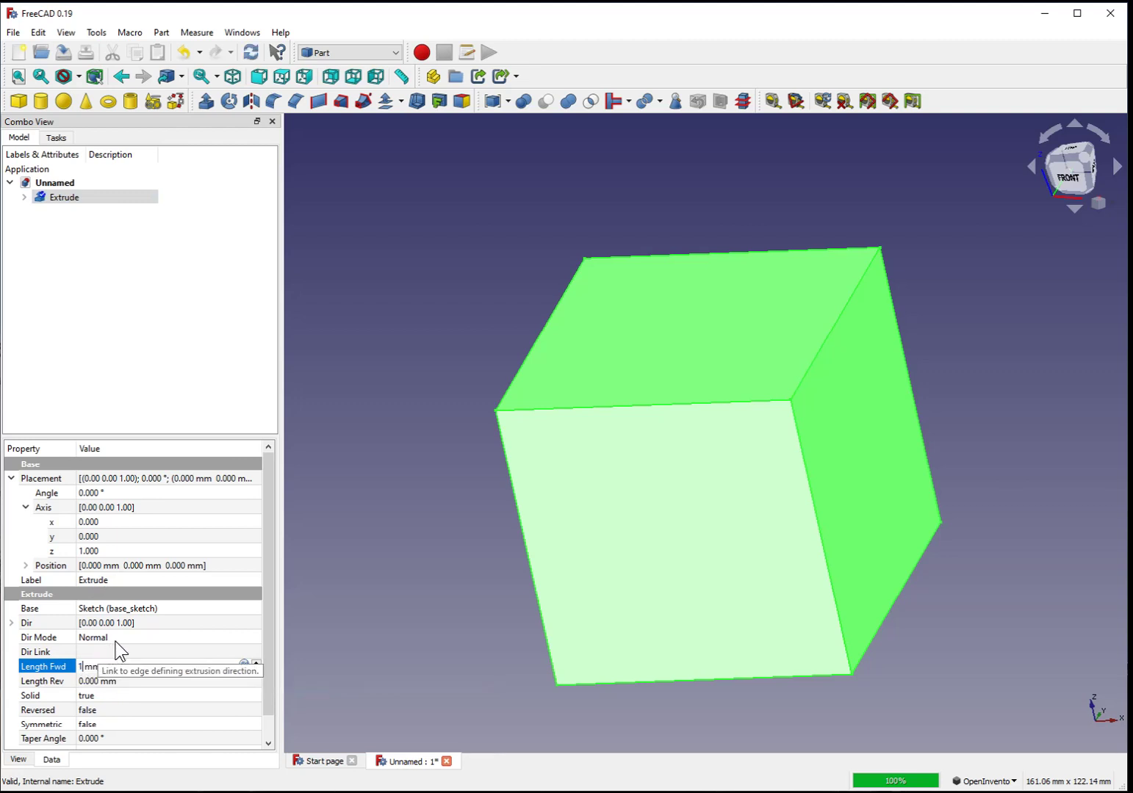
type("10")
left_click(147, 651)
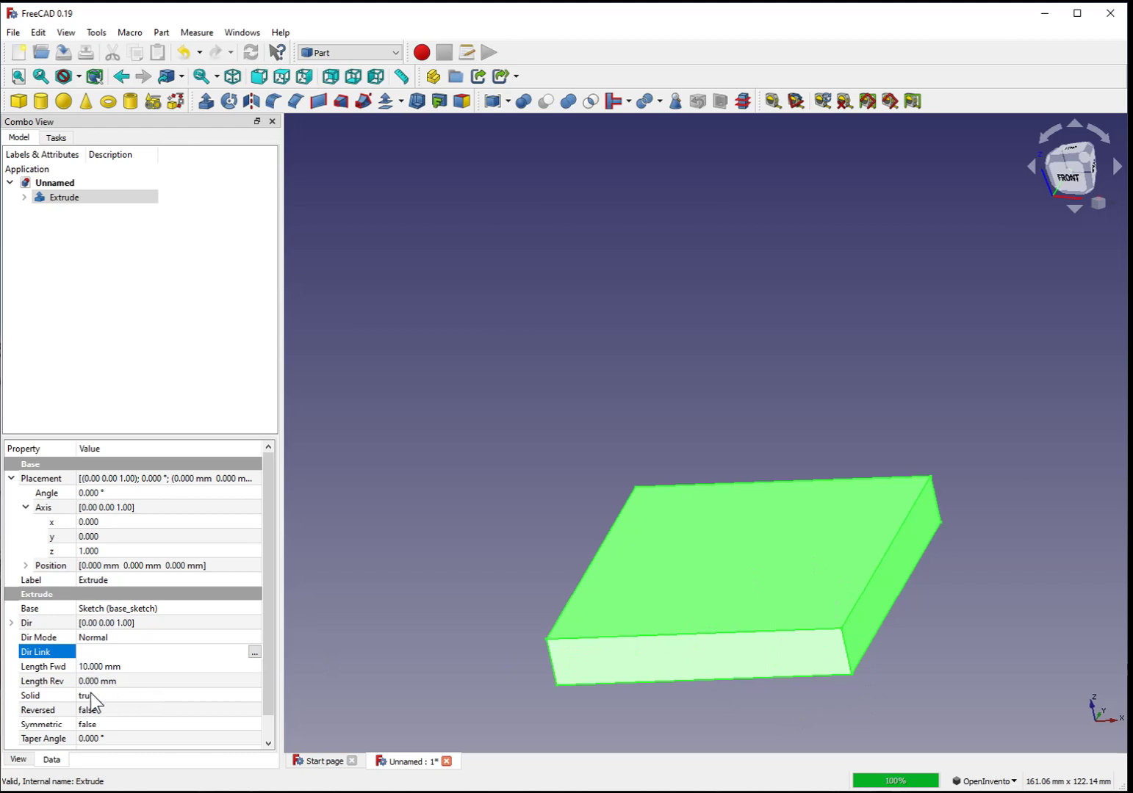
left_click(85, 667)
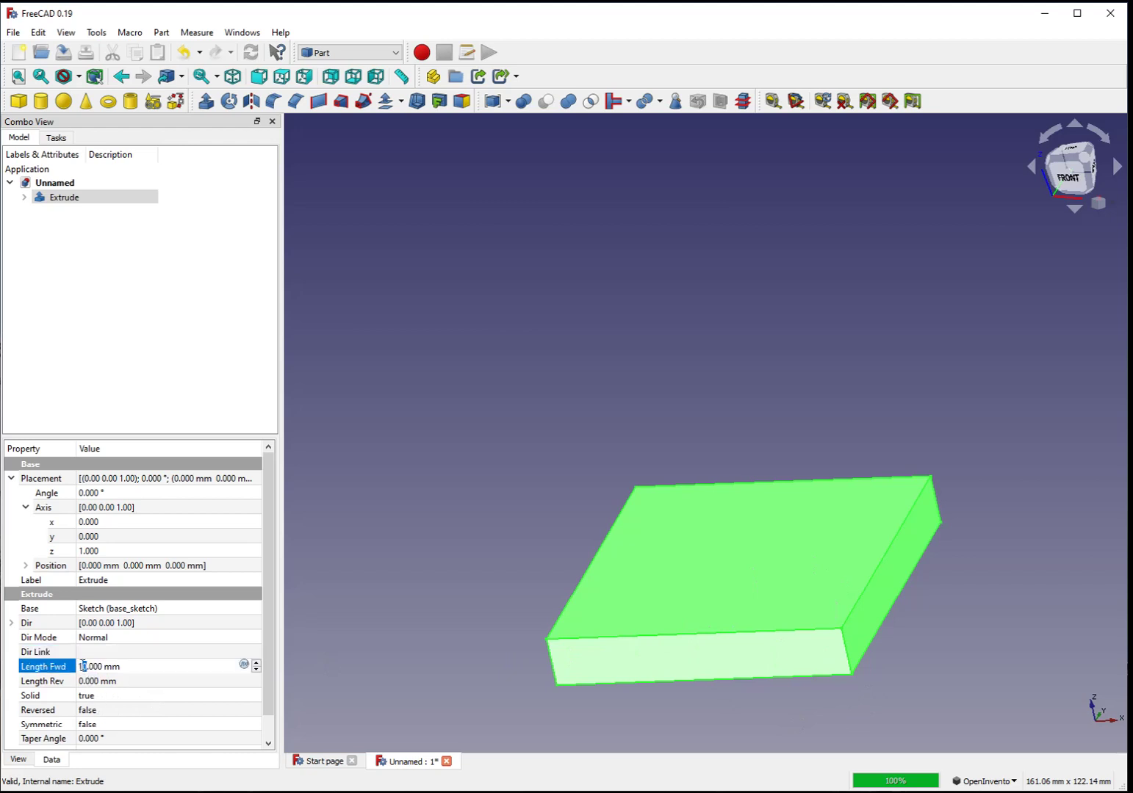
type("2")
key("Return")
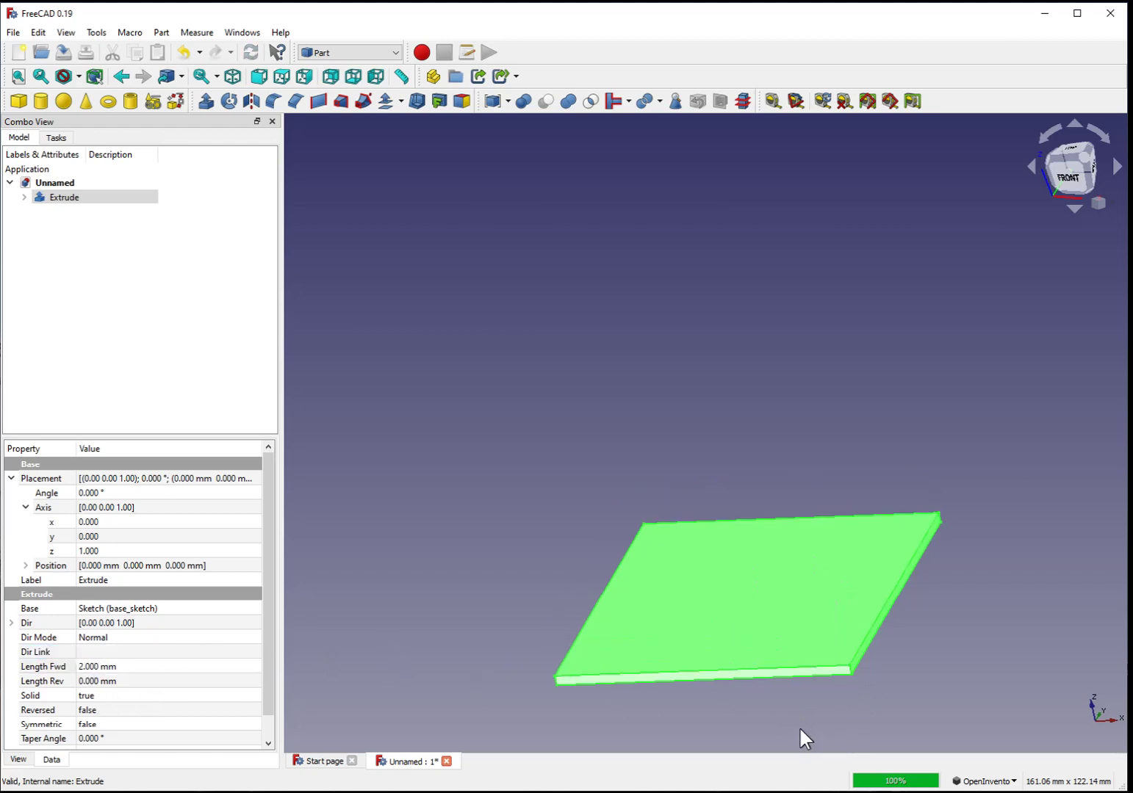
Step: Reorient the plate view through front, isometric and top views, shifting it left
left_click(1073, 178)
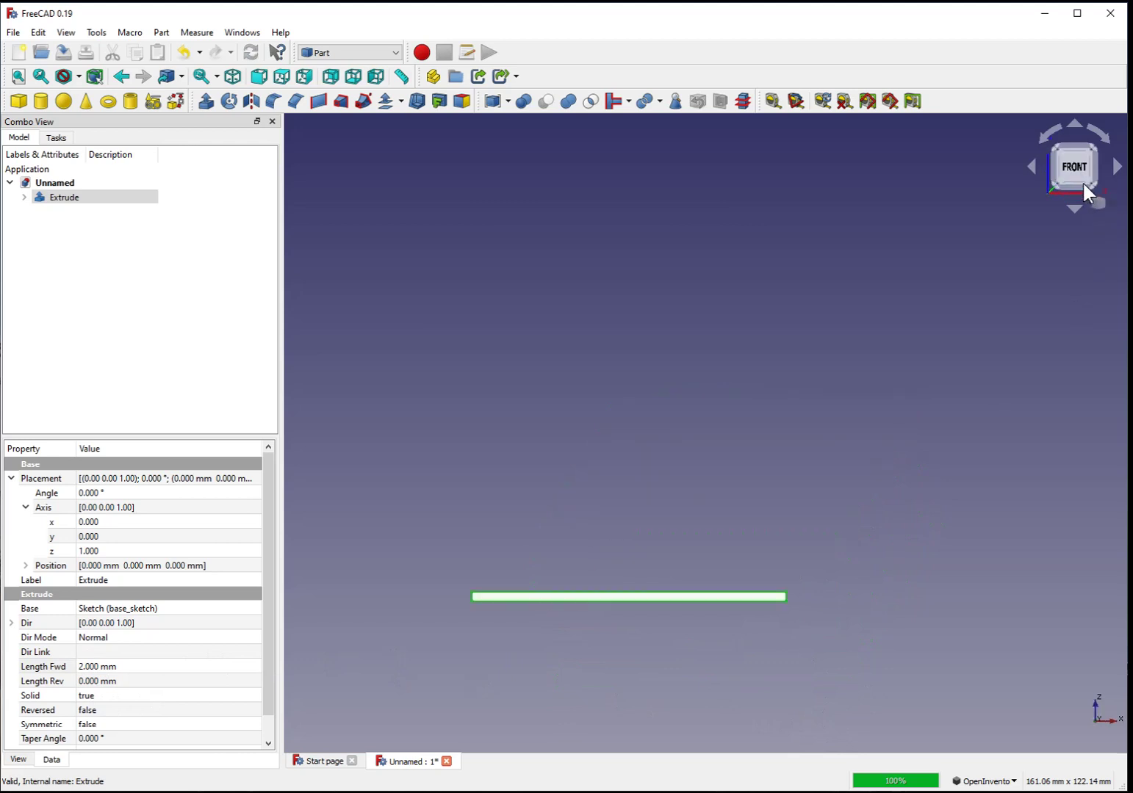
left_click(1118, 168)
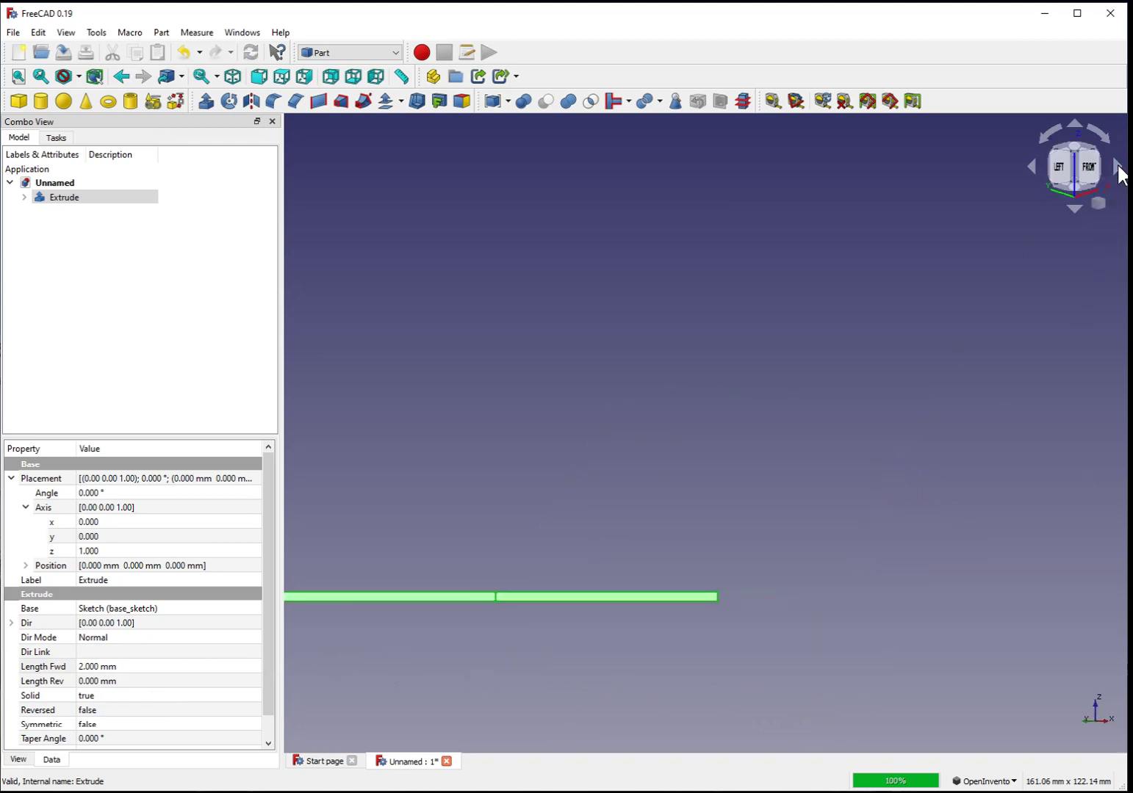
left_click(1072, 207)
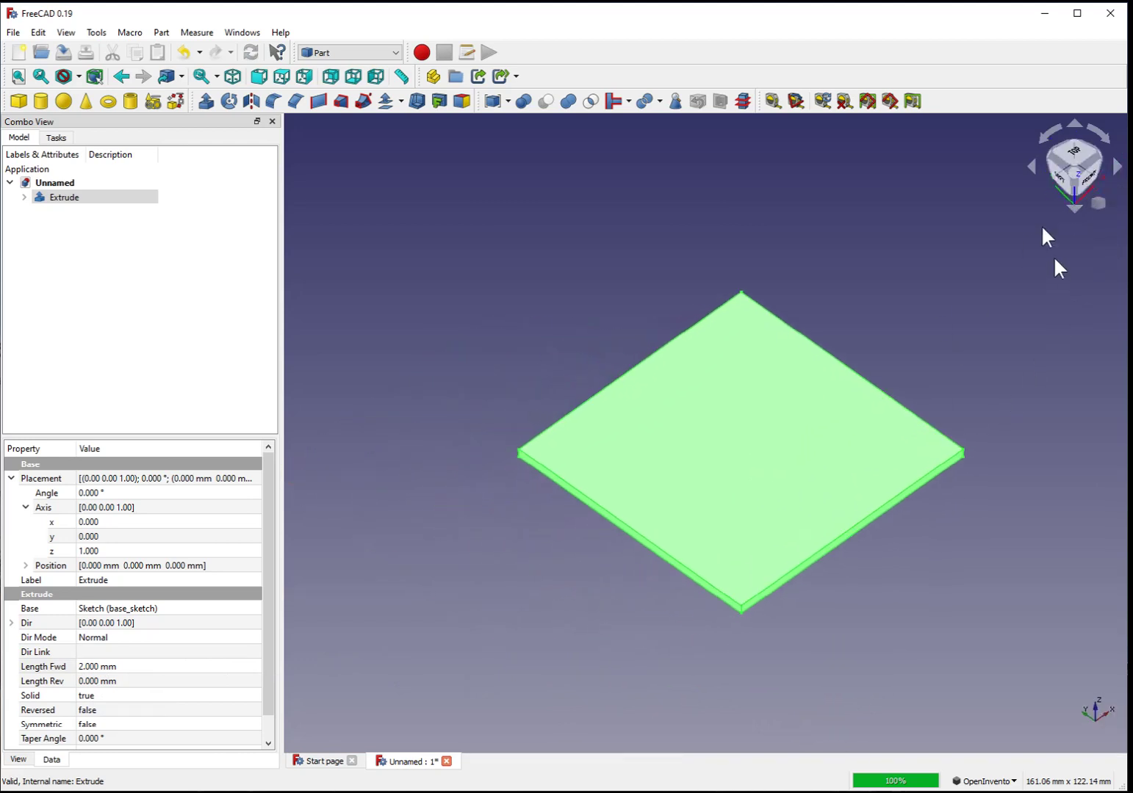
left_click(65, 33)
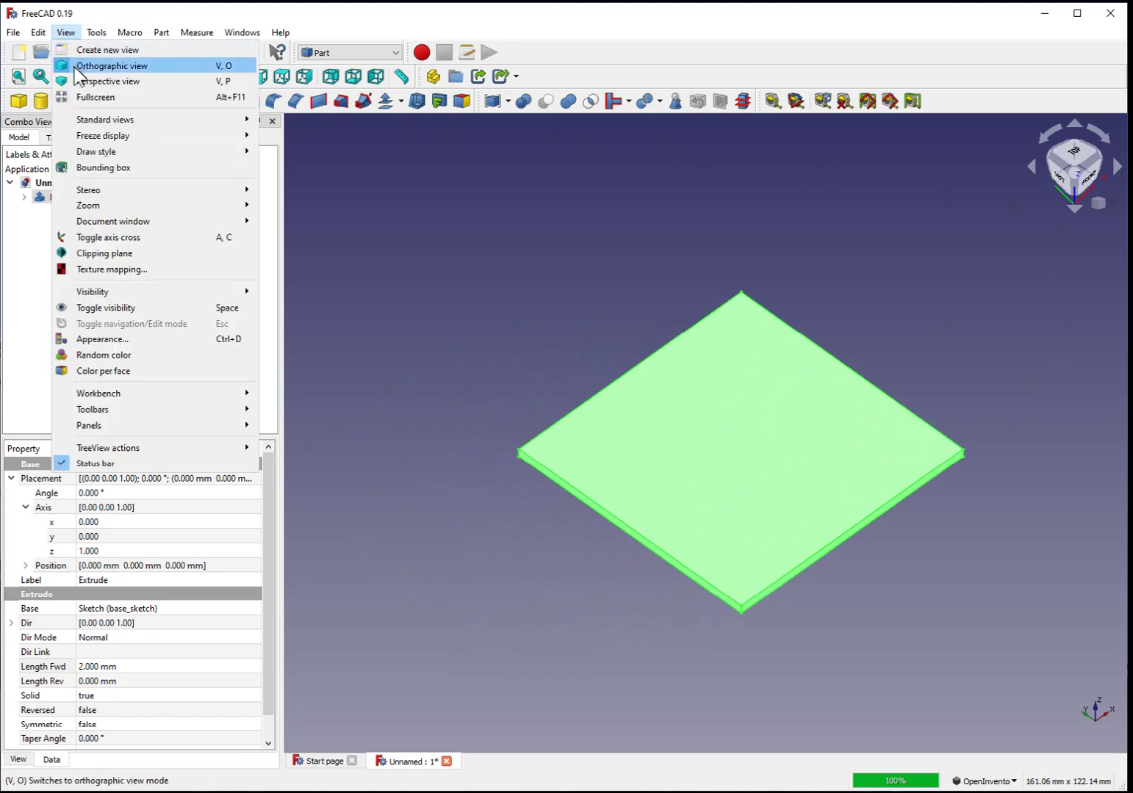
mouse_move(102, 124)
mouse_move(242, 32)
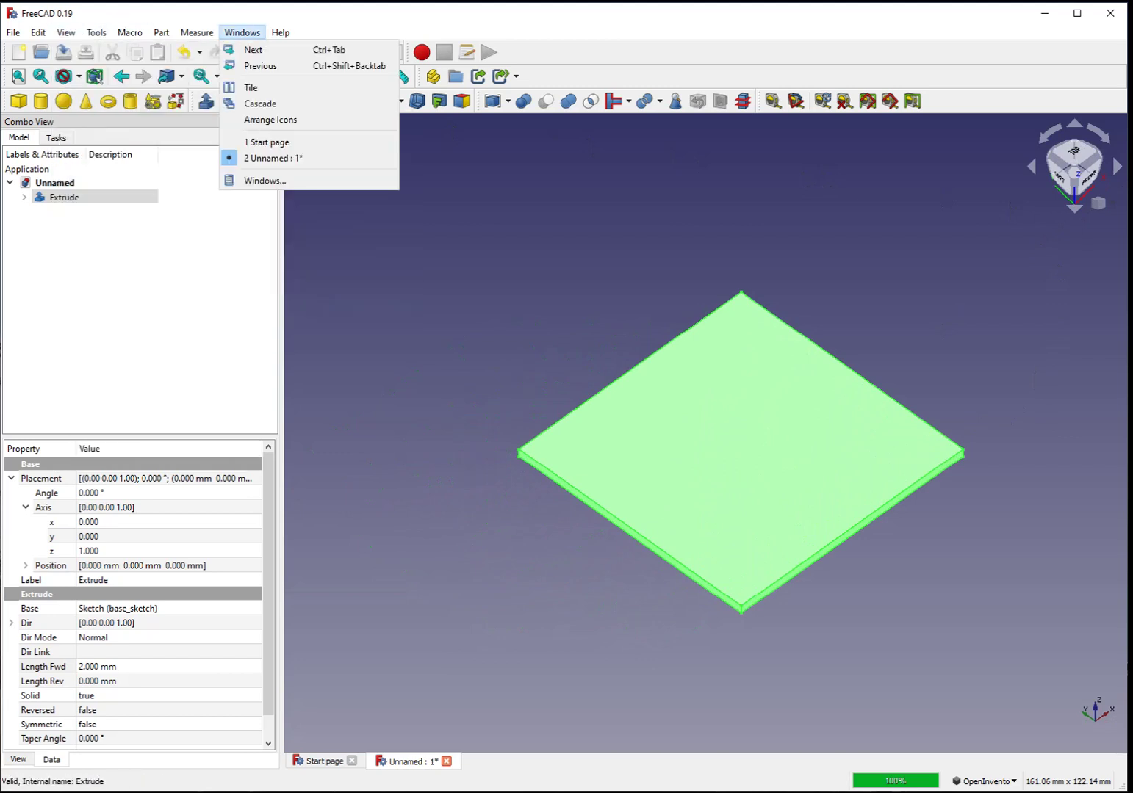
left_click(705, 44)
left_click(1073, 152)
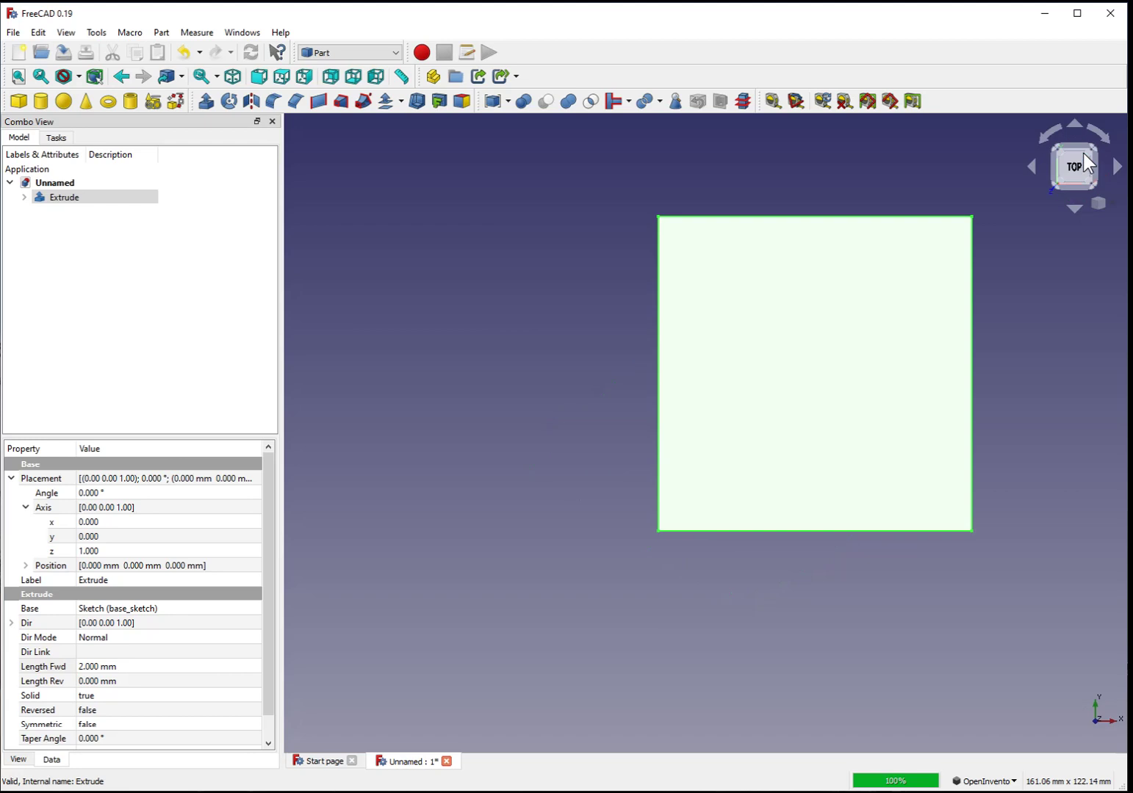
middle_click_drag(1027, 356, 955, 373)
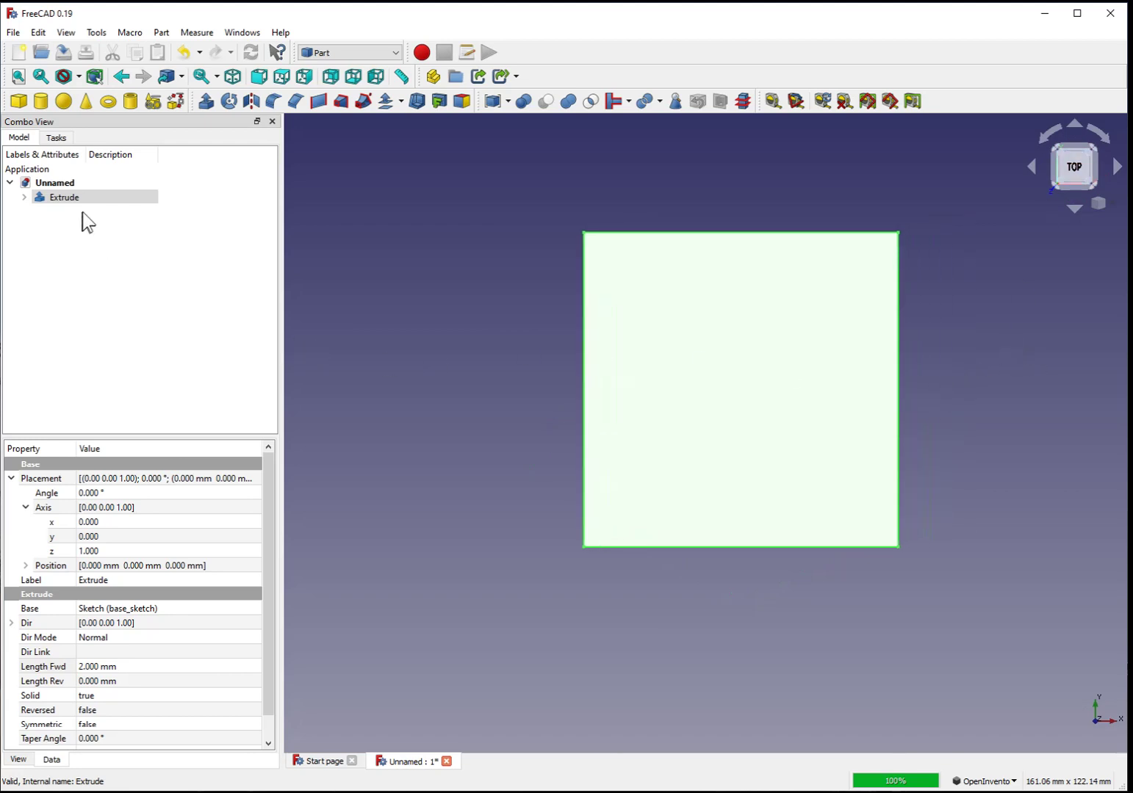
Step: Rename the Extrude object in the model tree to base_part
right_click(54, 193)
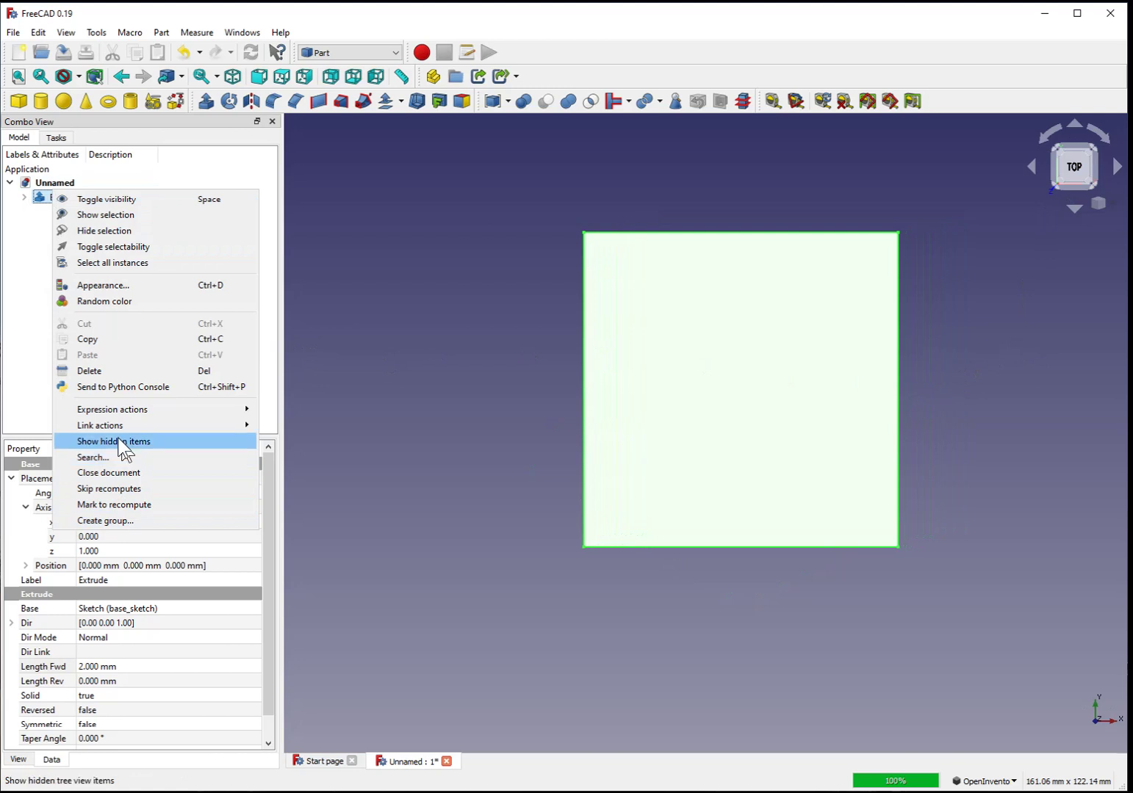
left_click(38, 322)
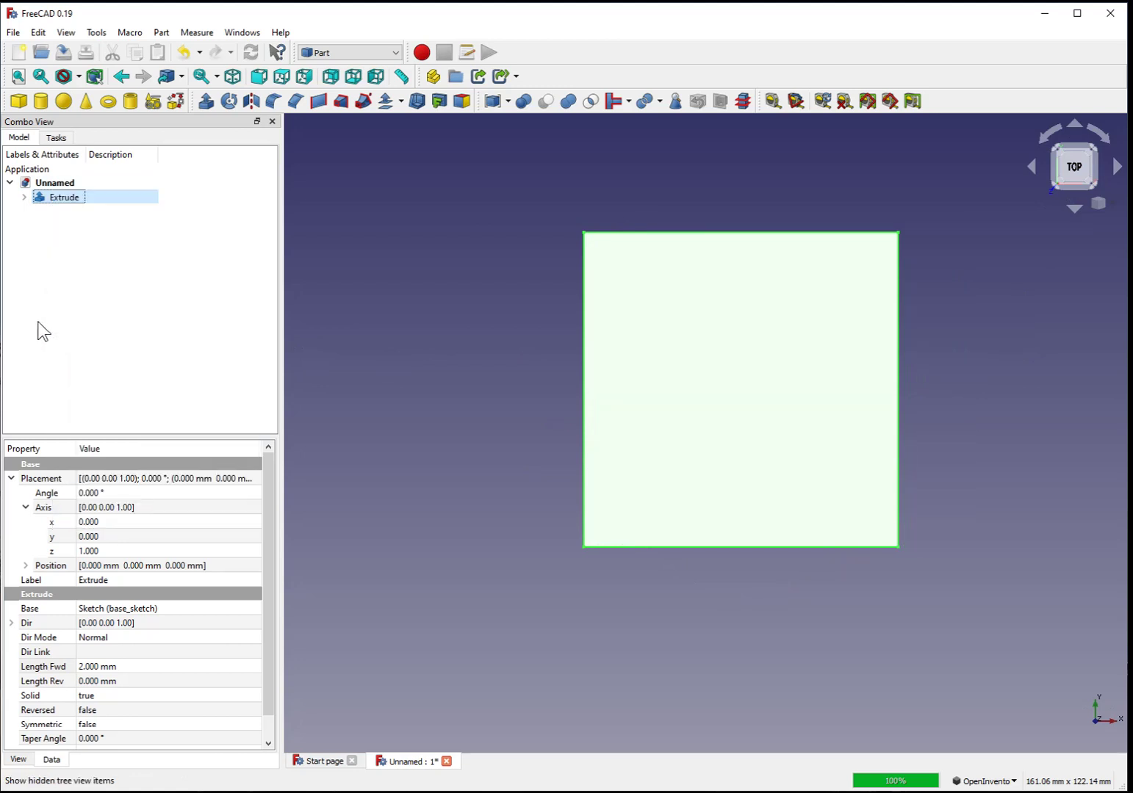
double_click(54, 196)
left_click(141, 170)
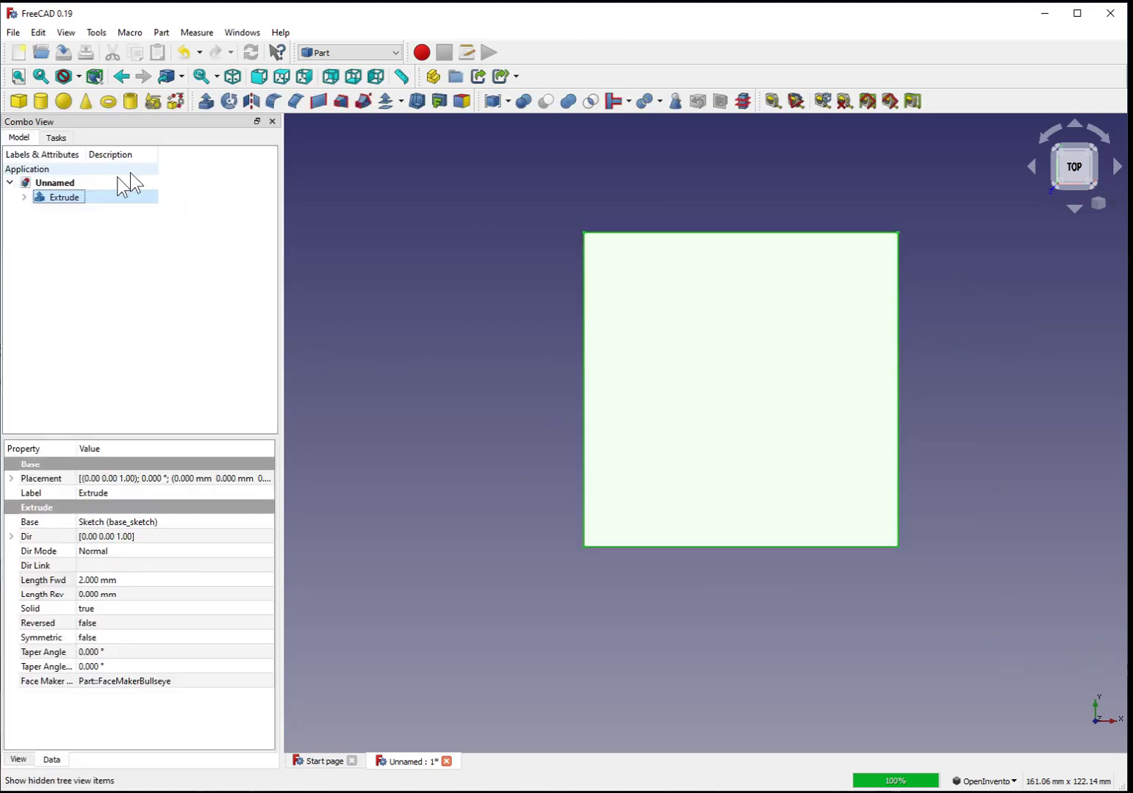
right_click(56, 196)
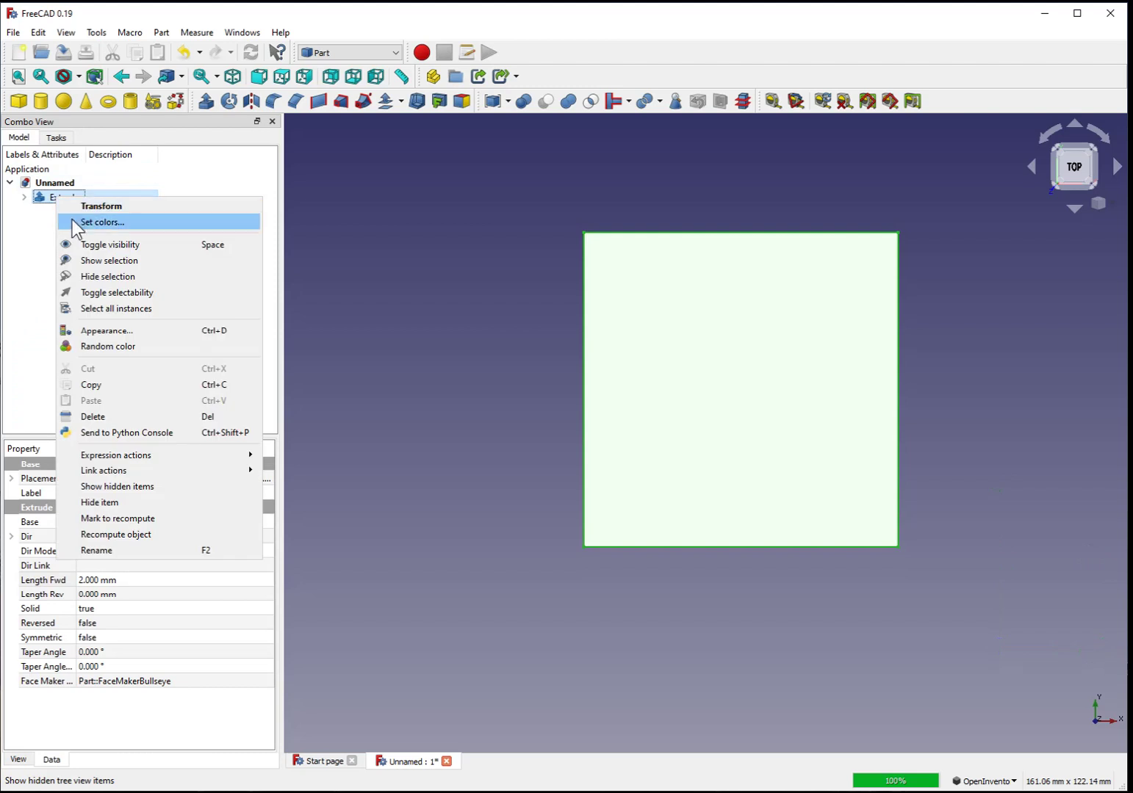
left_click(171, 548)
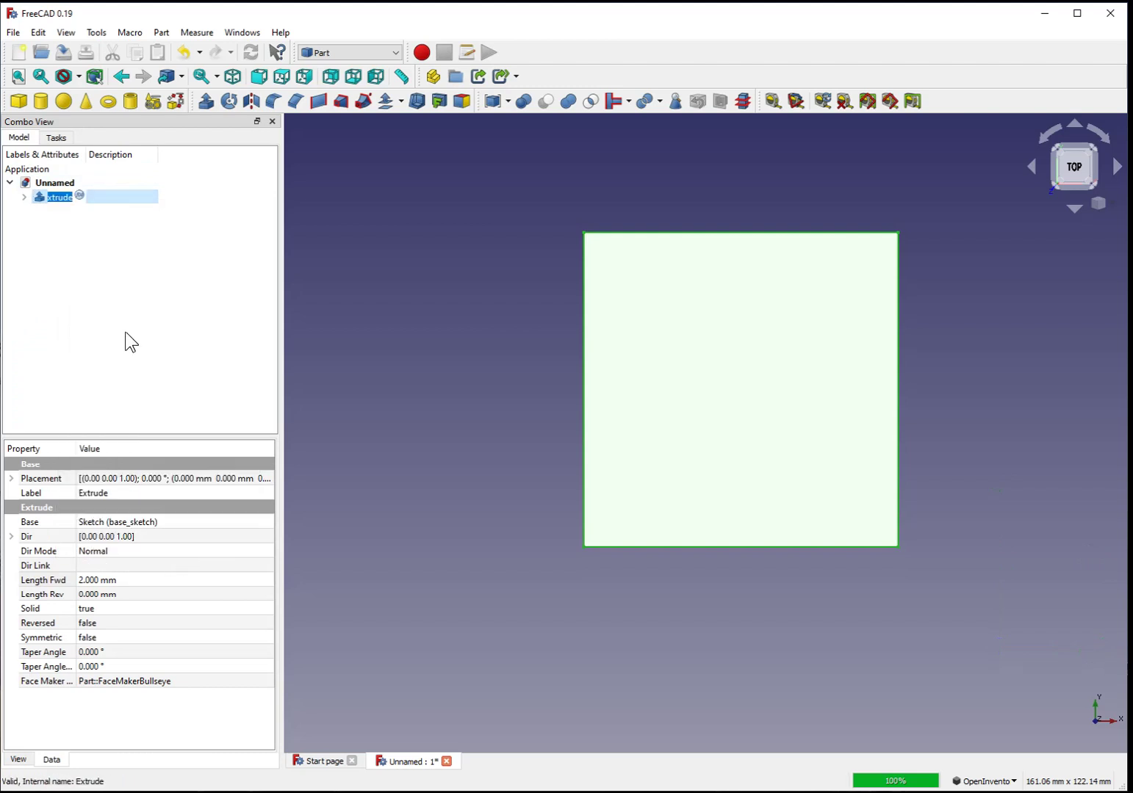
type("bade")
key("BackSpace")
key("BackSpace")
type("se_part")
left_click(125, 331)
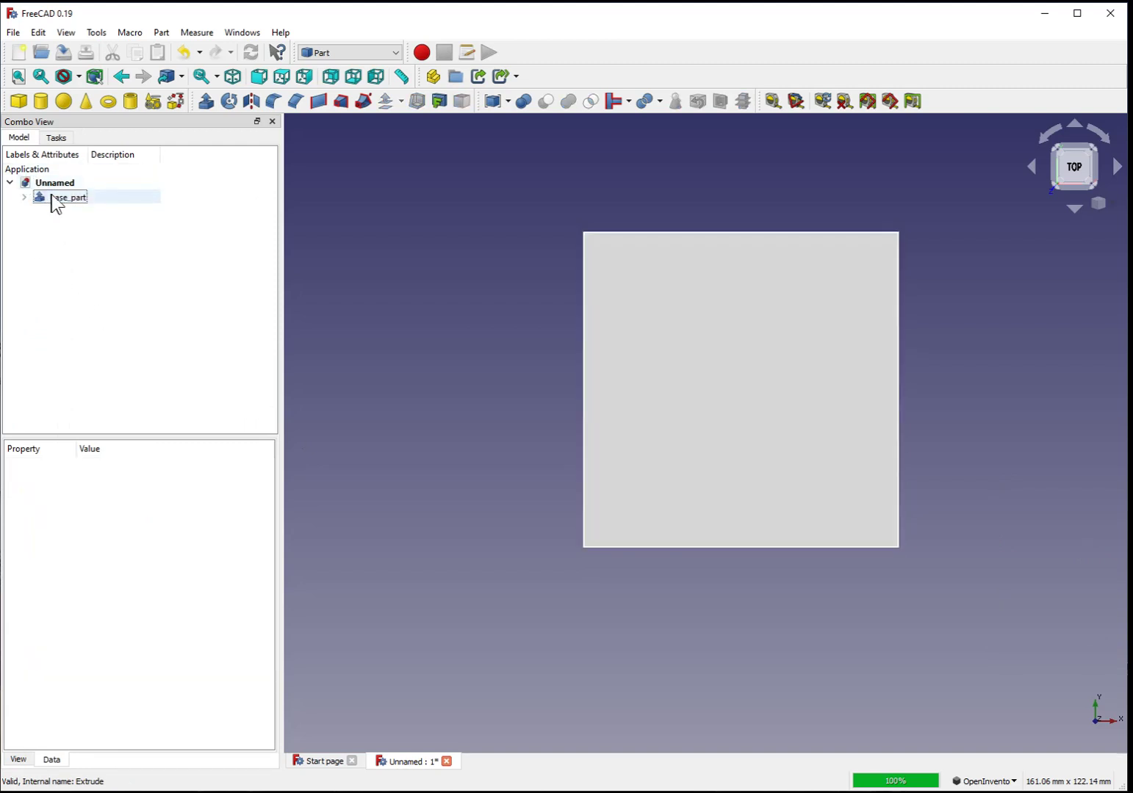
left_click_drag(827, 641, 665, 319)
left_click(379, 58)
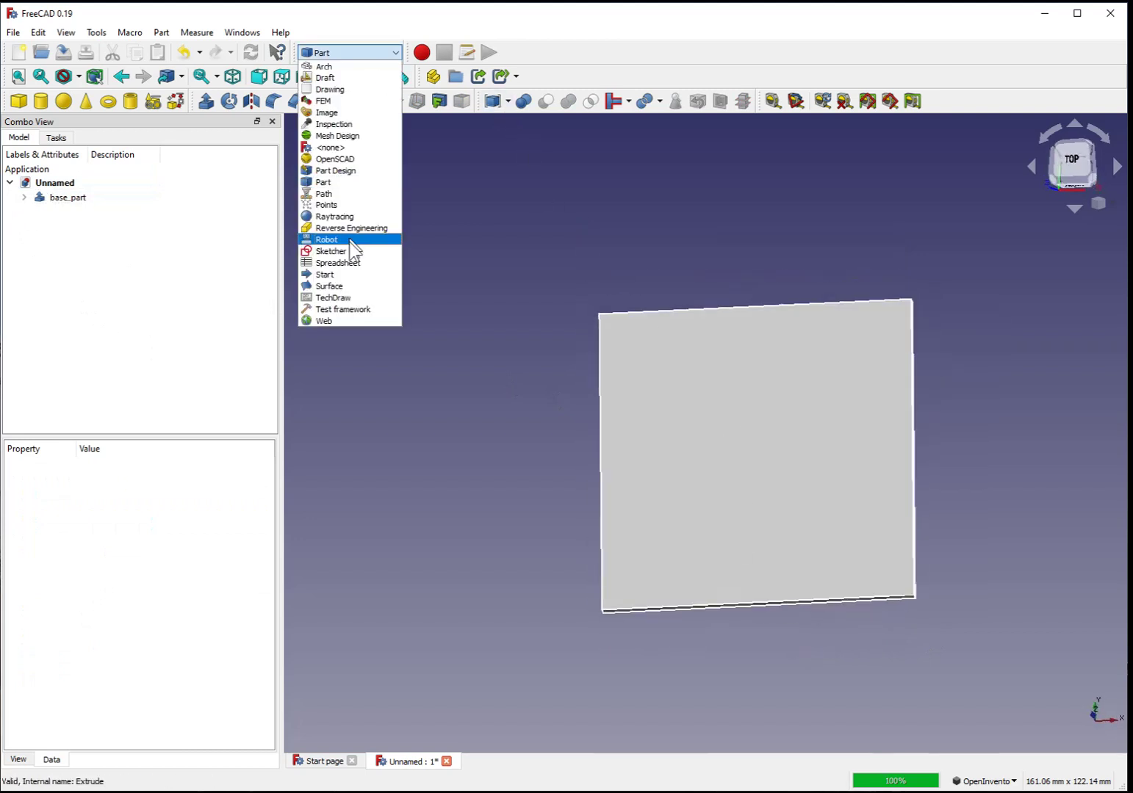
Step: Switch to Sketcher and create a new sketch on the XY plane
left_click(372, 255)
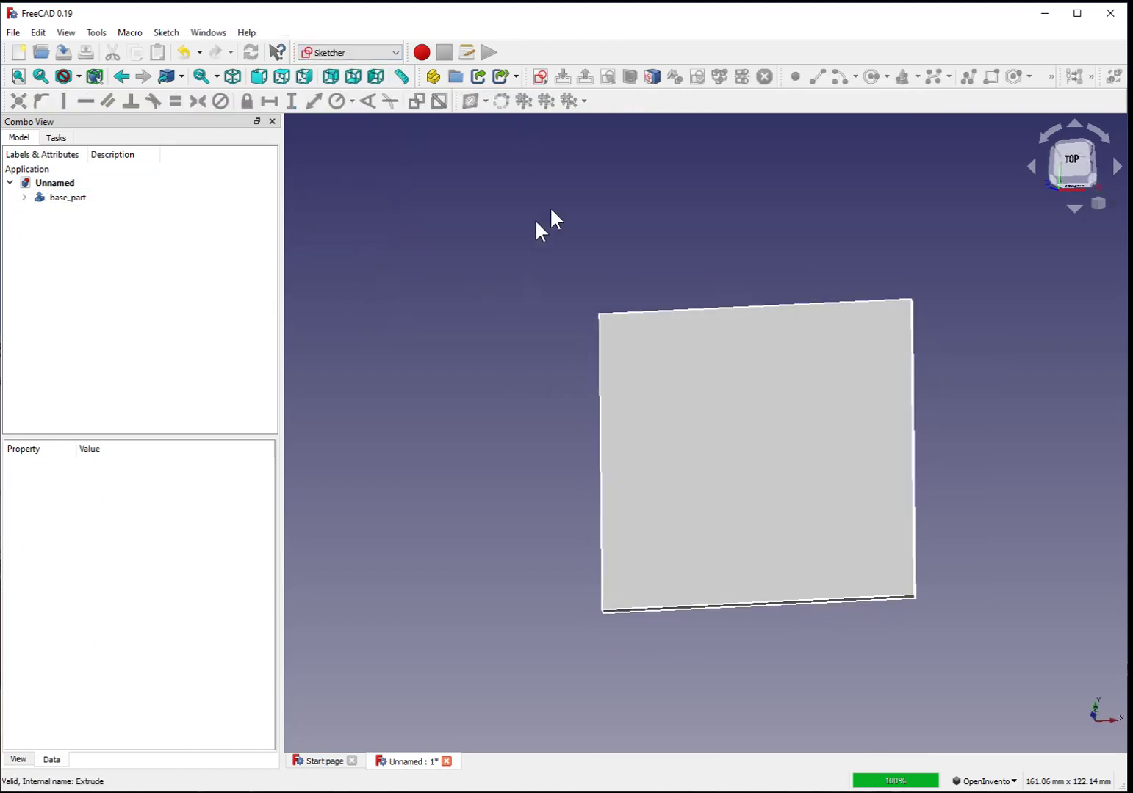
left_click(1074, 161)
middle_click_drag(955, 365, 825, 348)
left_click(540, 77)
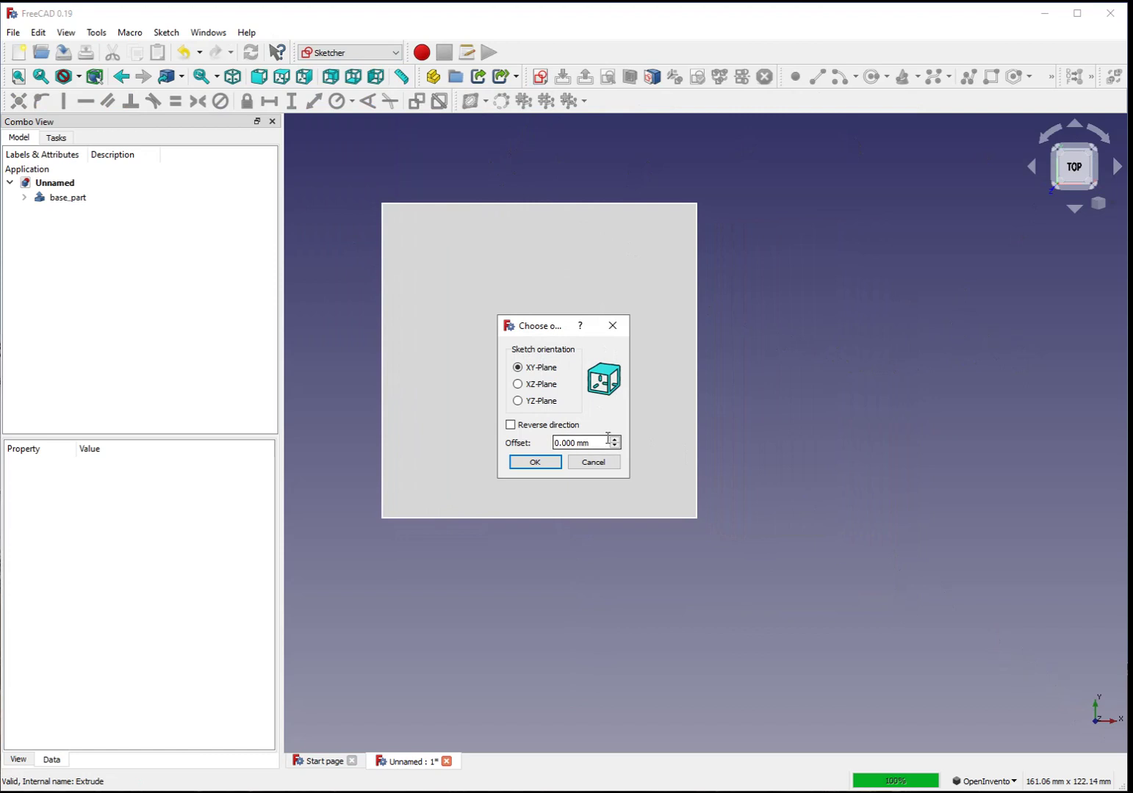
left_click(517, 463)
mouse_move(855, 481)
middle_mouse_down()
mouse_move(768, 510)
mouse_move(792, 518)
middle_mouse_up()
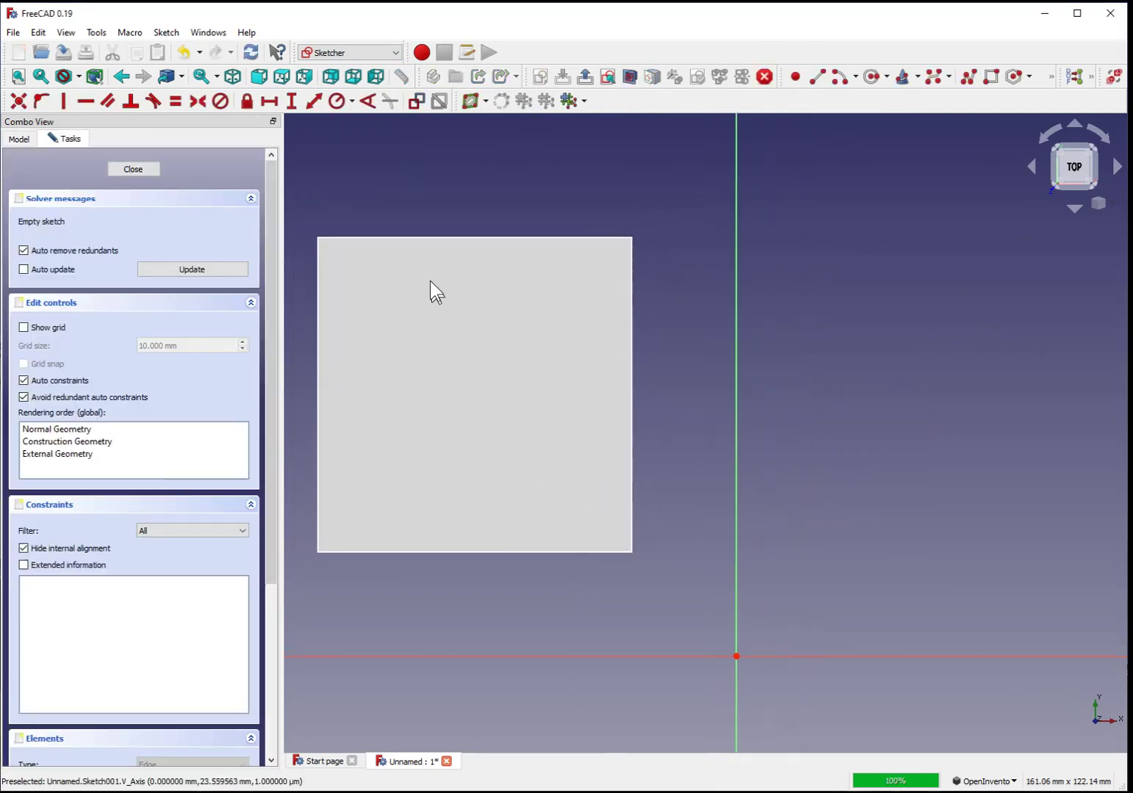
Step: Draw a tall narrow leg rectangle right of the vertical axis
left_click(992, 76)
left_click(866, 340)
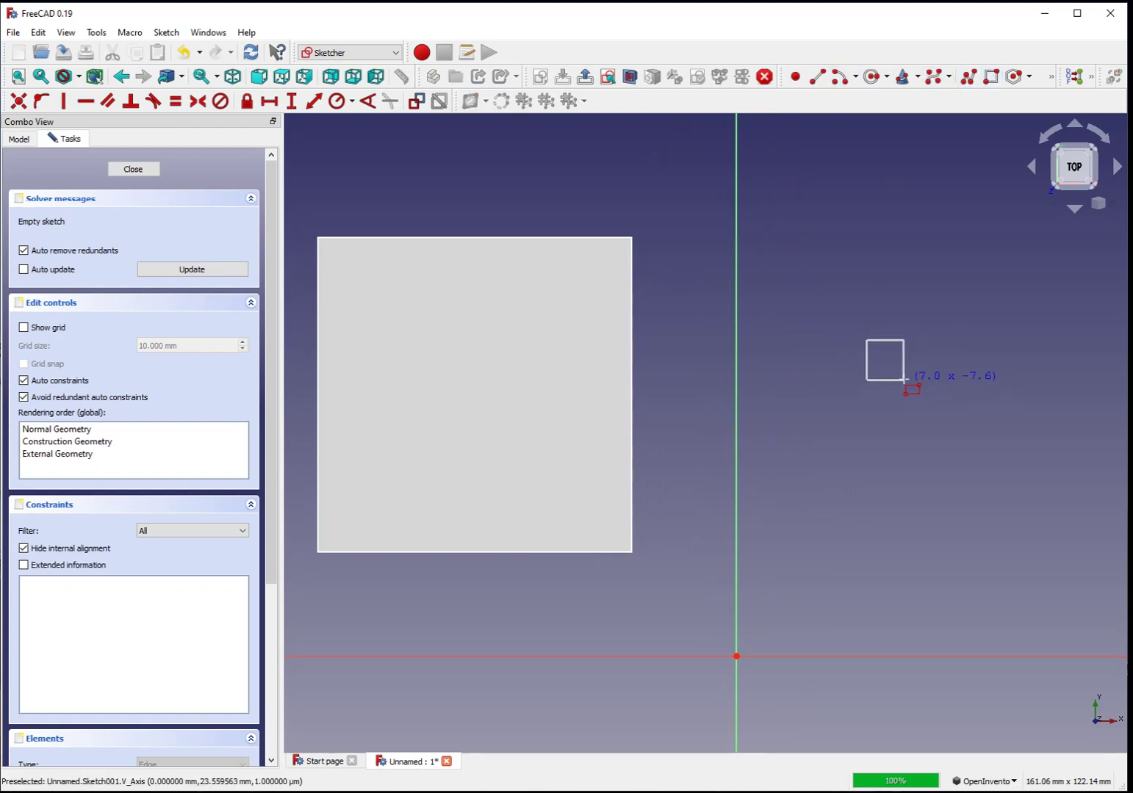
left_click(894, 633)
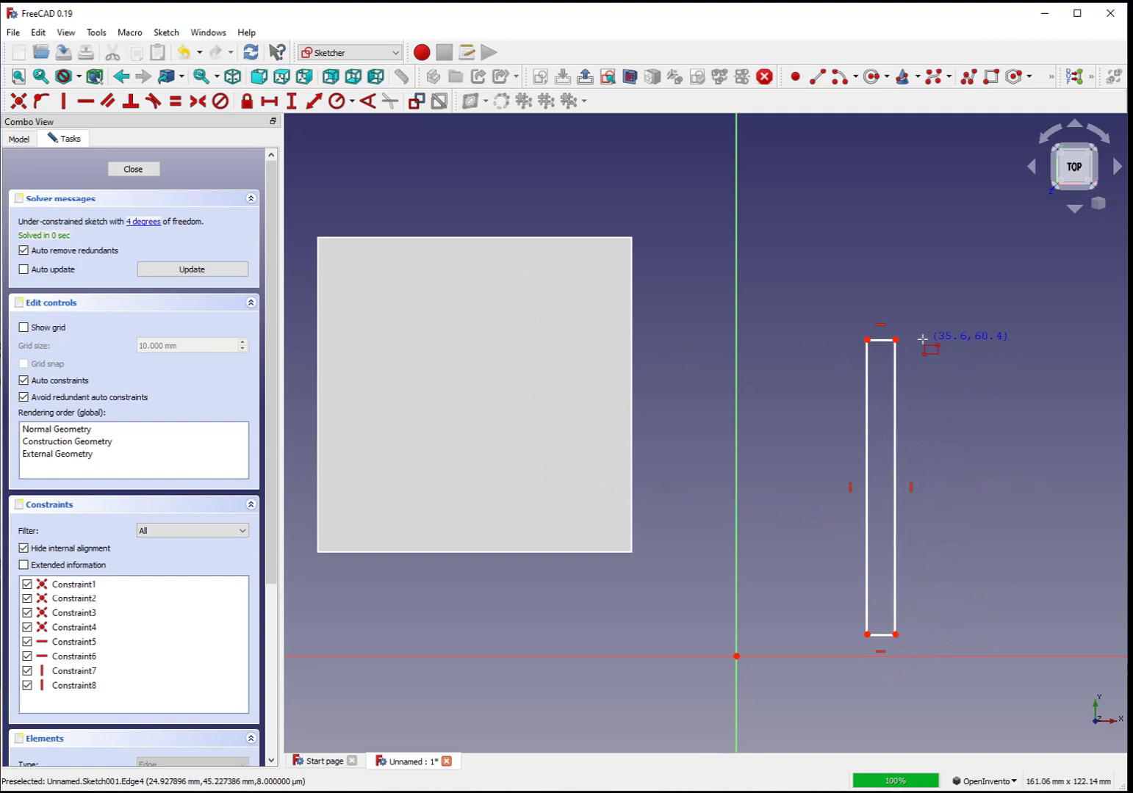
Step: Constrain the rectangle's bottom edge to a 5 mm width named leg_width
left_click(134, 175)
left_click(867, 635)
left_click(895, 635)
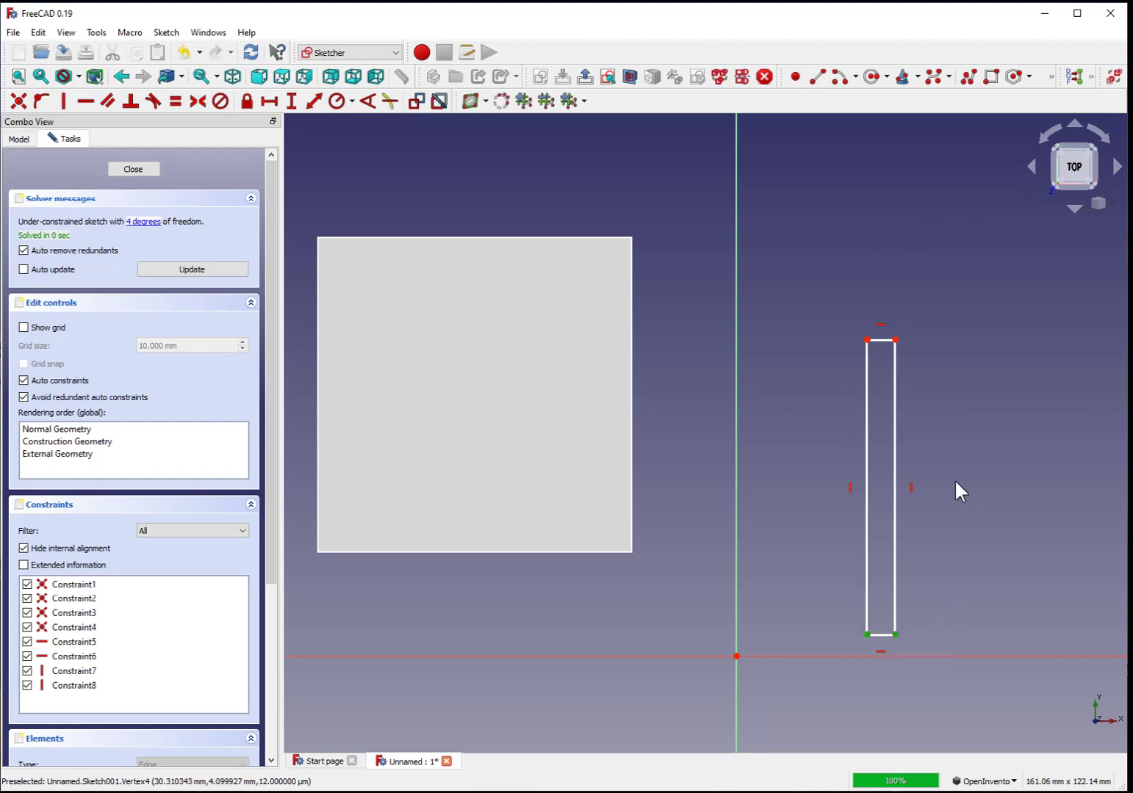
left_click(269, 100)
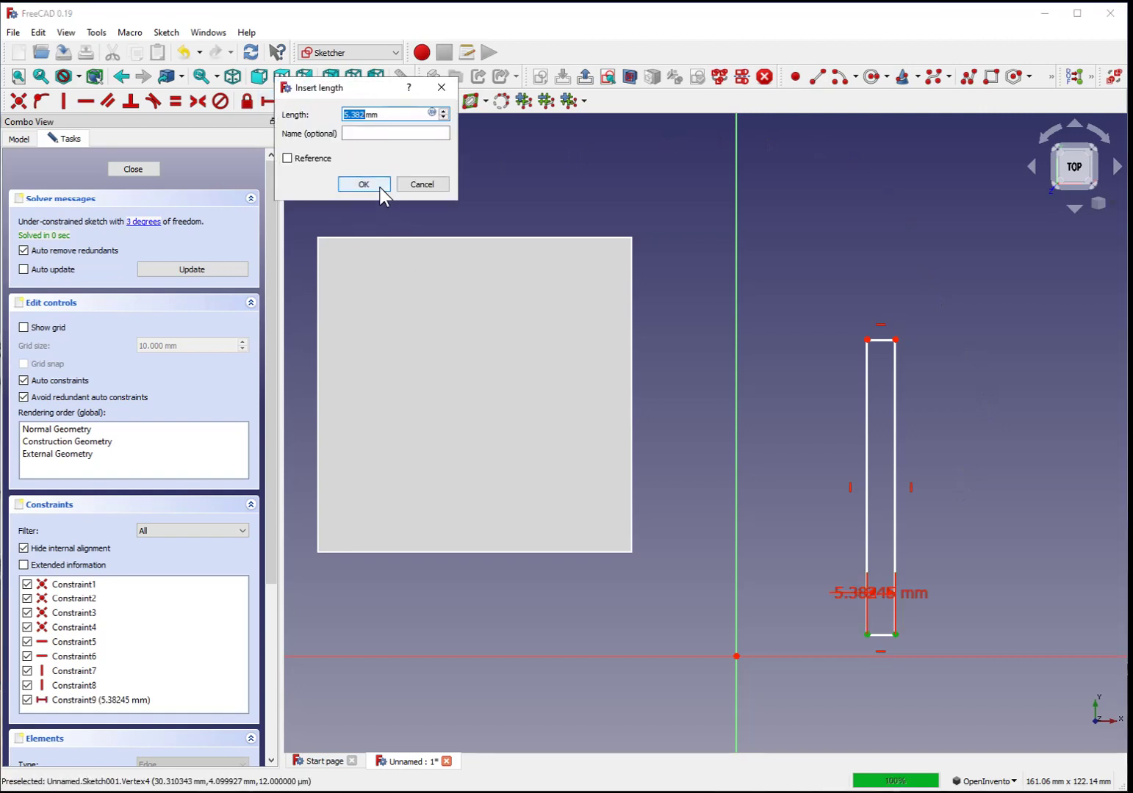
type("5")
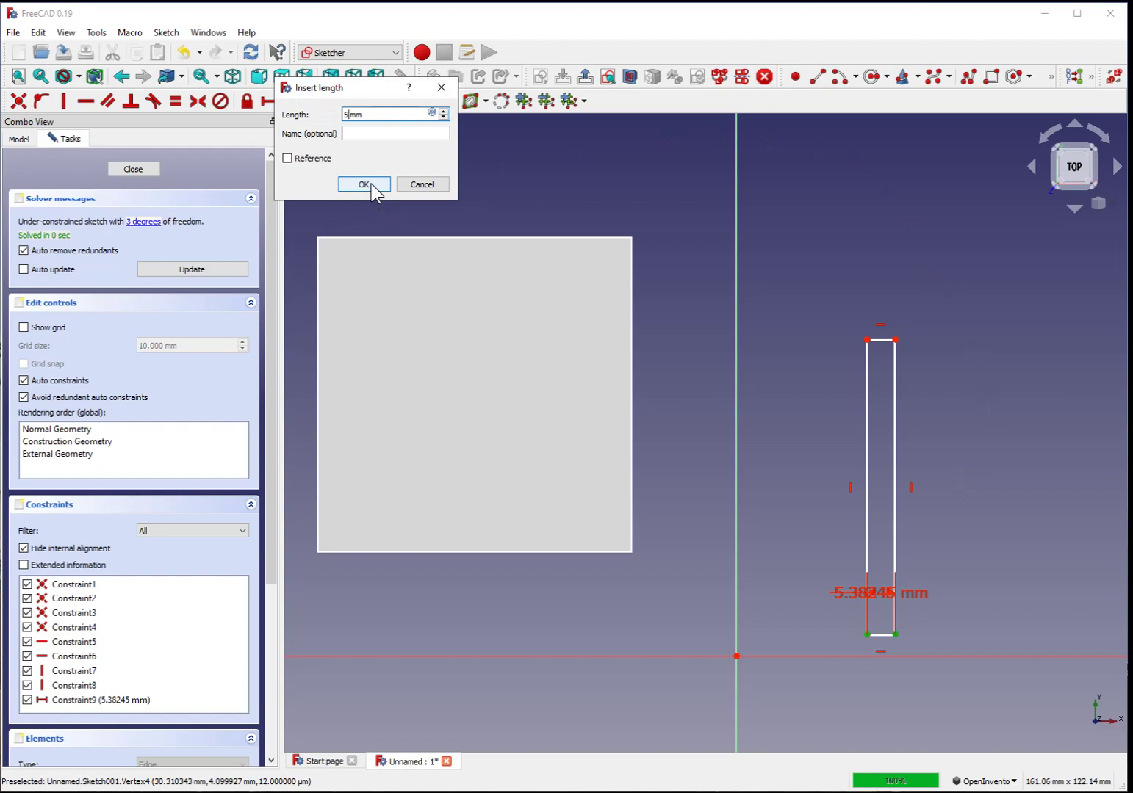
key("Tab")
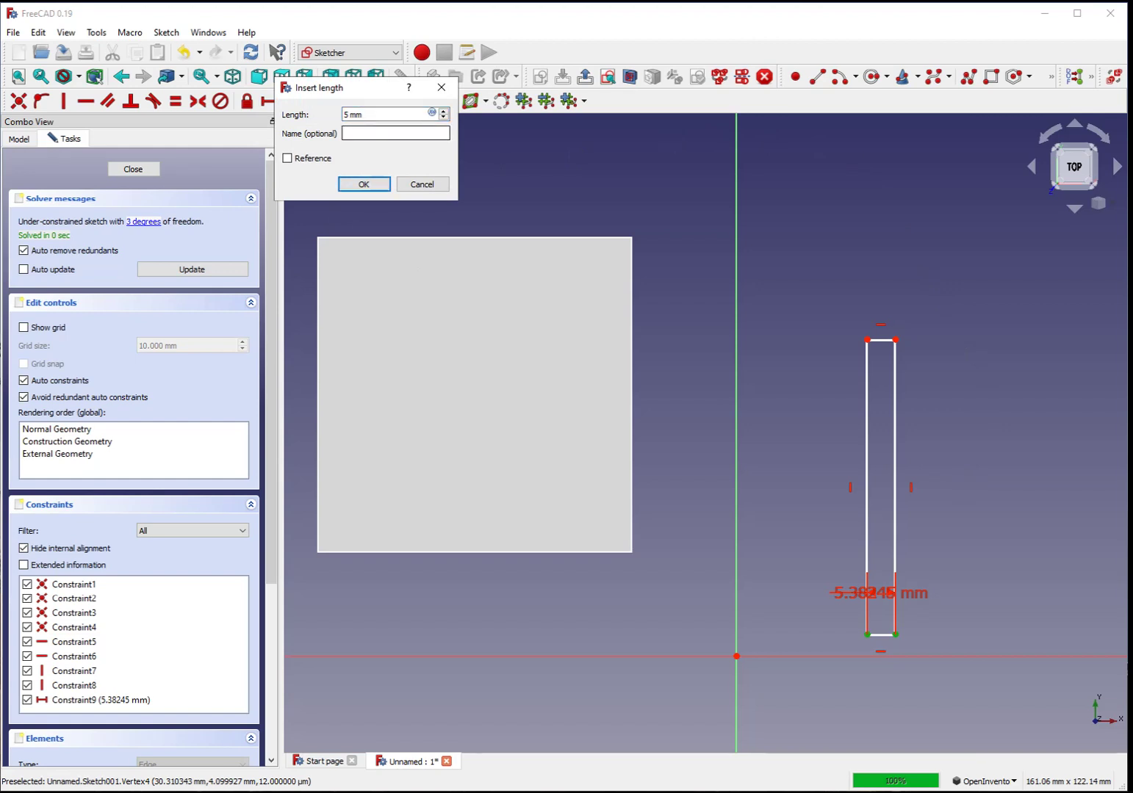
type("leg_width")
left_click(376, 184)
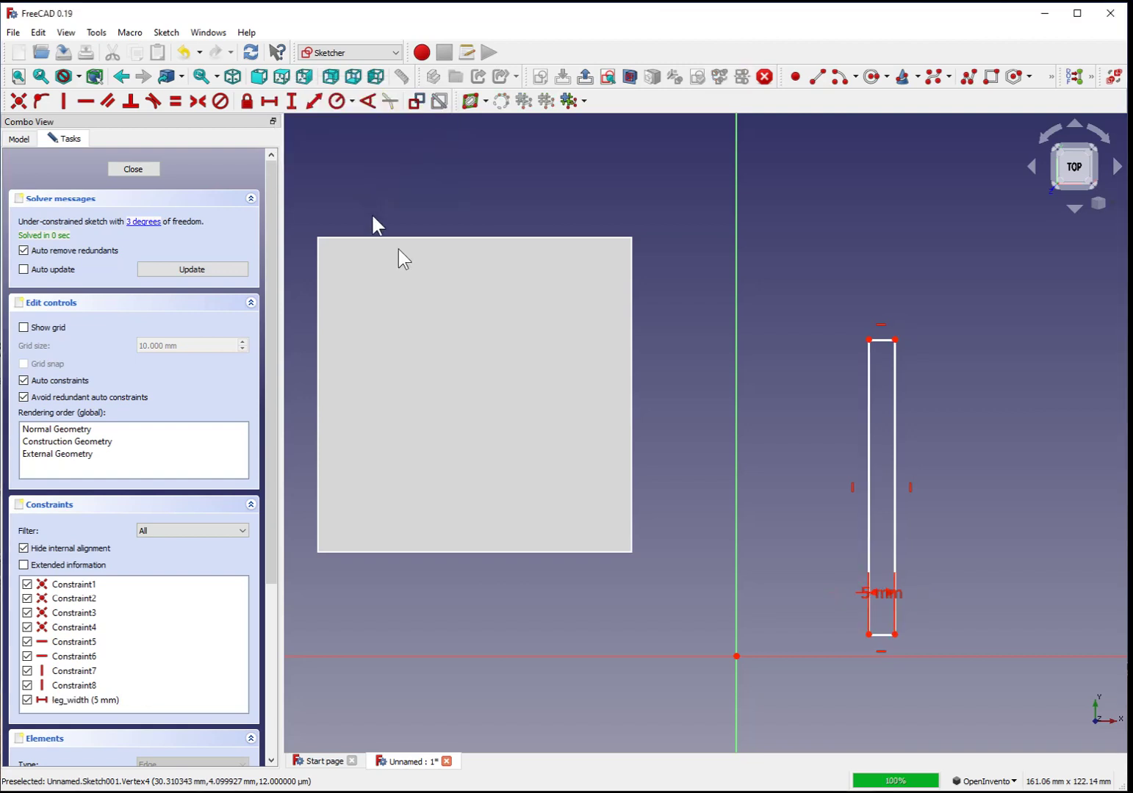
Step: Add a 100 mm vertical distance named leg_length between the left corners
left_click(869, 633)
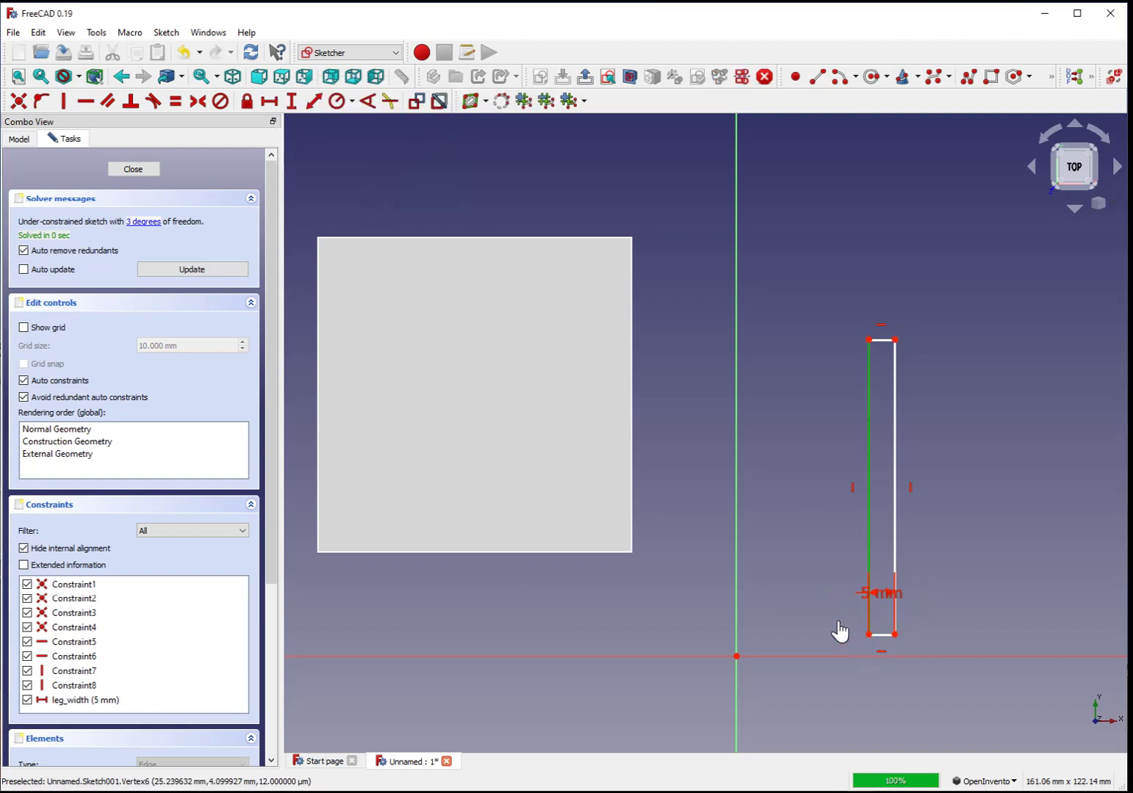
left_click(840, 631)
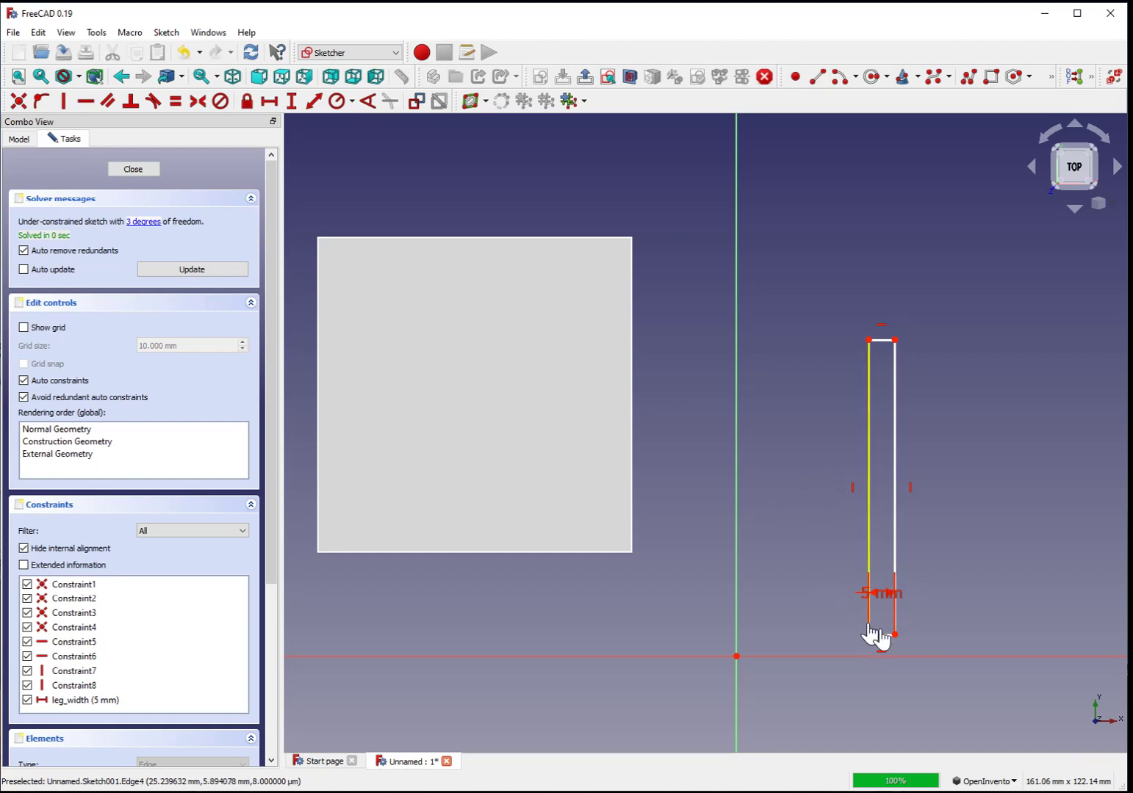
left_click(869, 634)
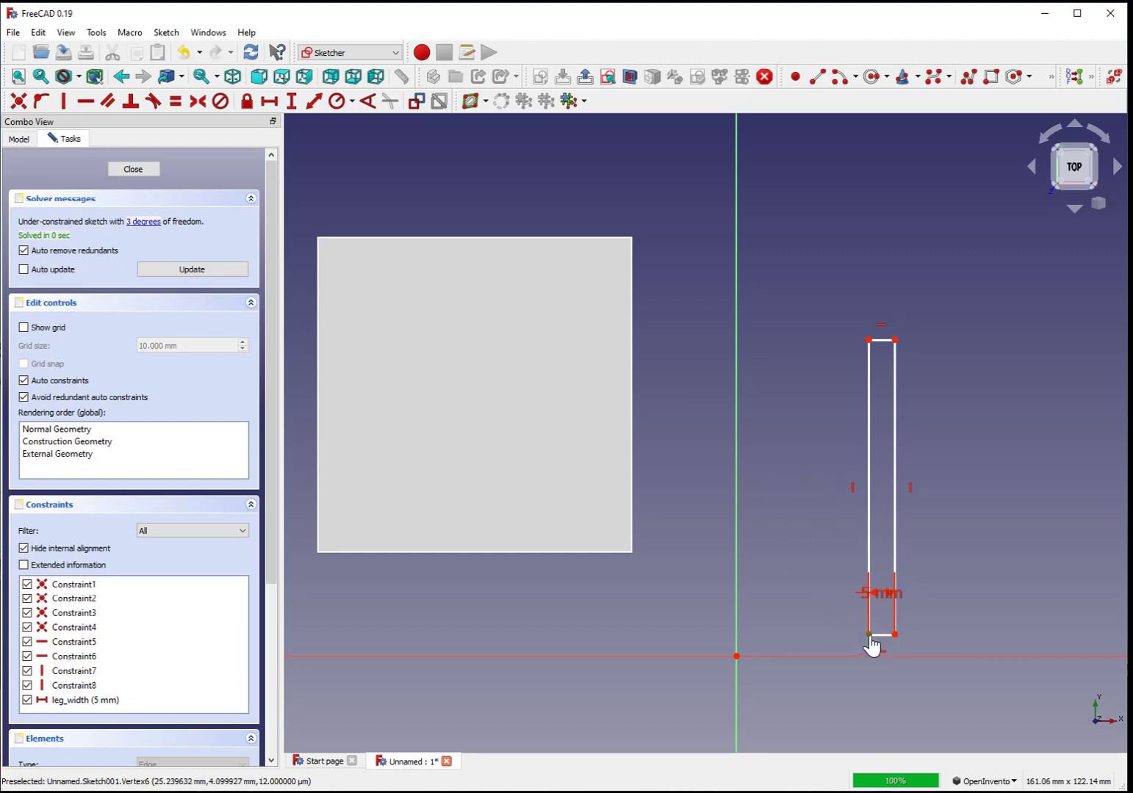
left_click(869, 340)
left_click(291, 101)
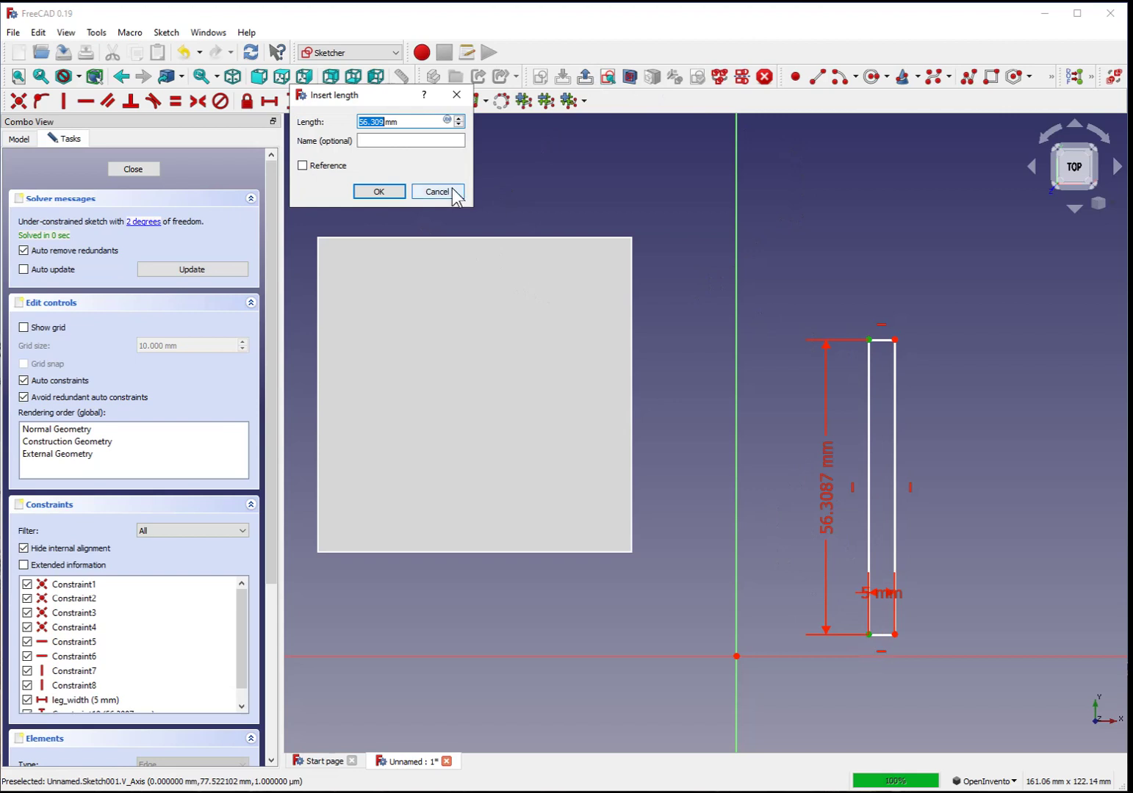
type("100")
key("Tab")
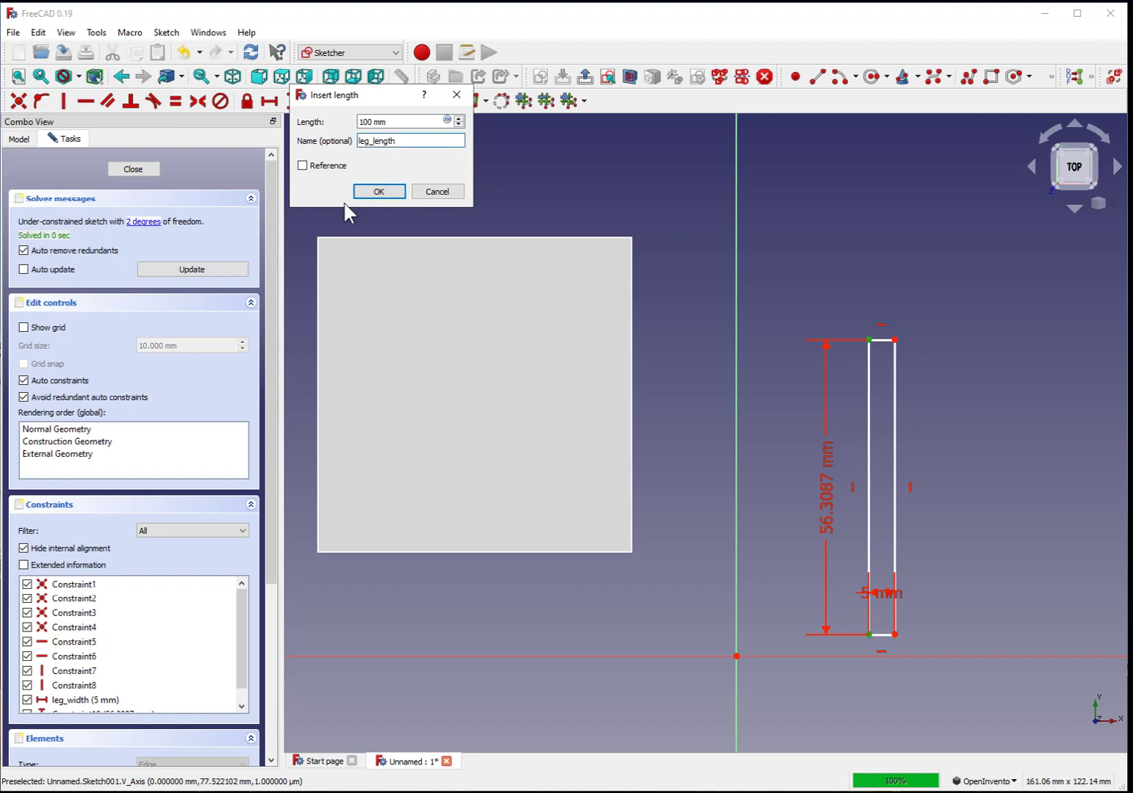
left_click(387, 191)
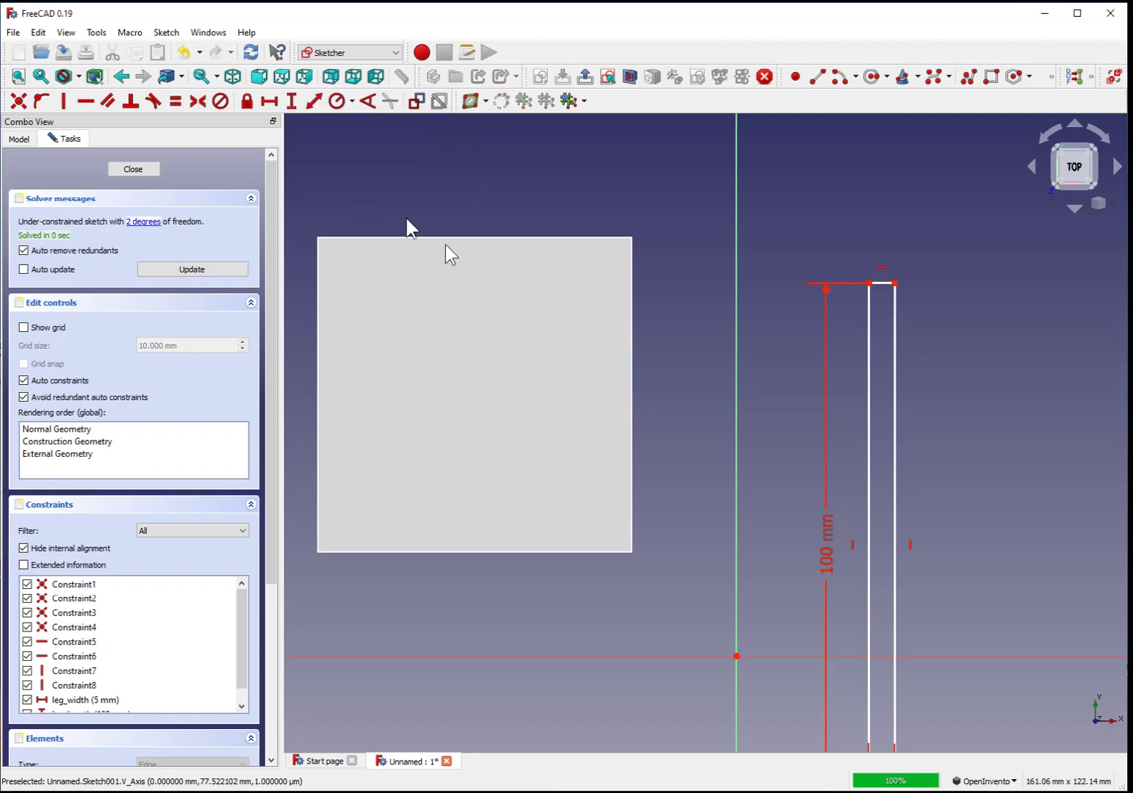
Step: Change the leg_length dimension from 100 mm to 50 mm
scroll(989, 496, "down", 4)
scroll(983, 467, "up", 2)
middle_click_drag(983, 467, 951, 456)
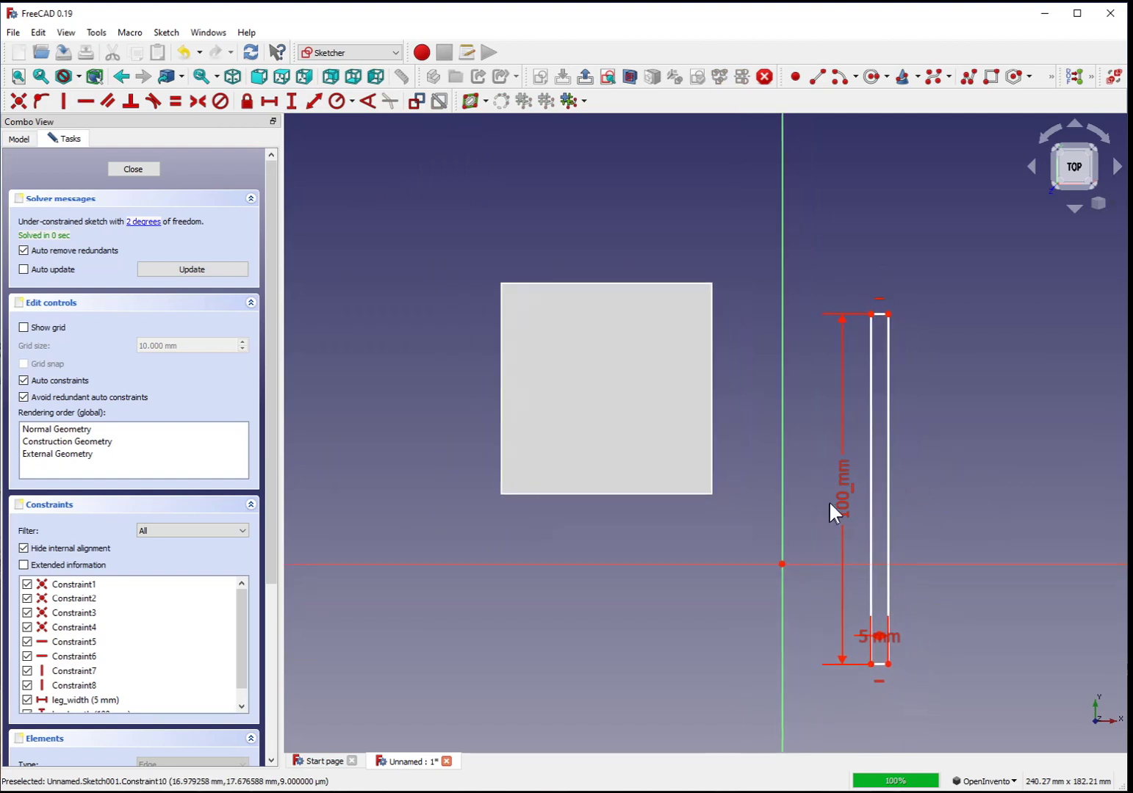
double_click(842, 507)
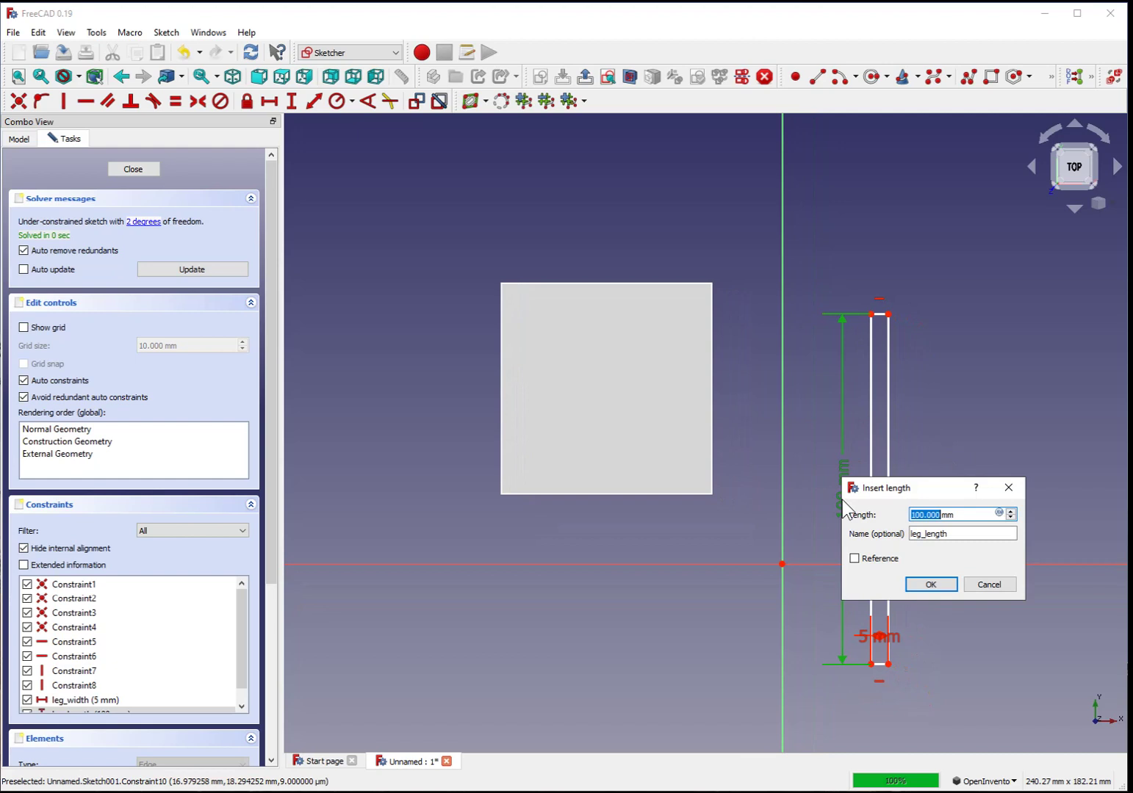
type("50")
left_click(937, 584)
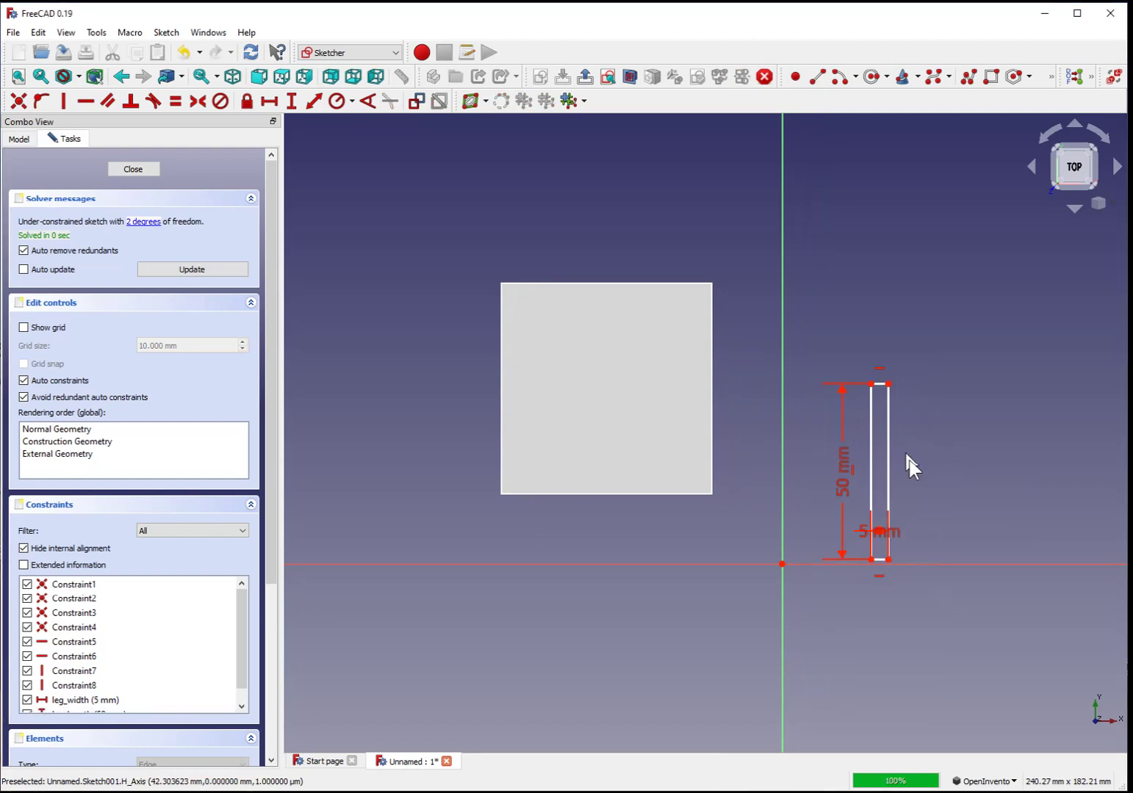
Step: Drag the leg rectangle upward, away from the horizontal axis
scroll(953, 494, "up", 3)
scroll(1021, 533, "down", 1)
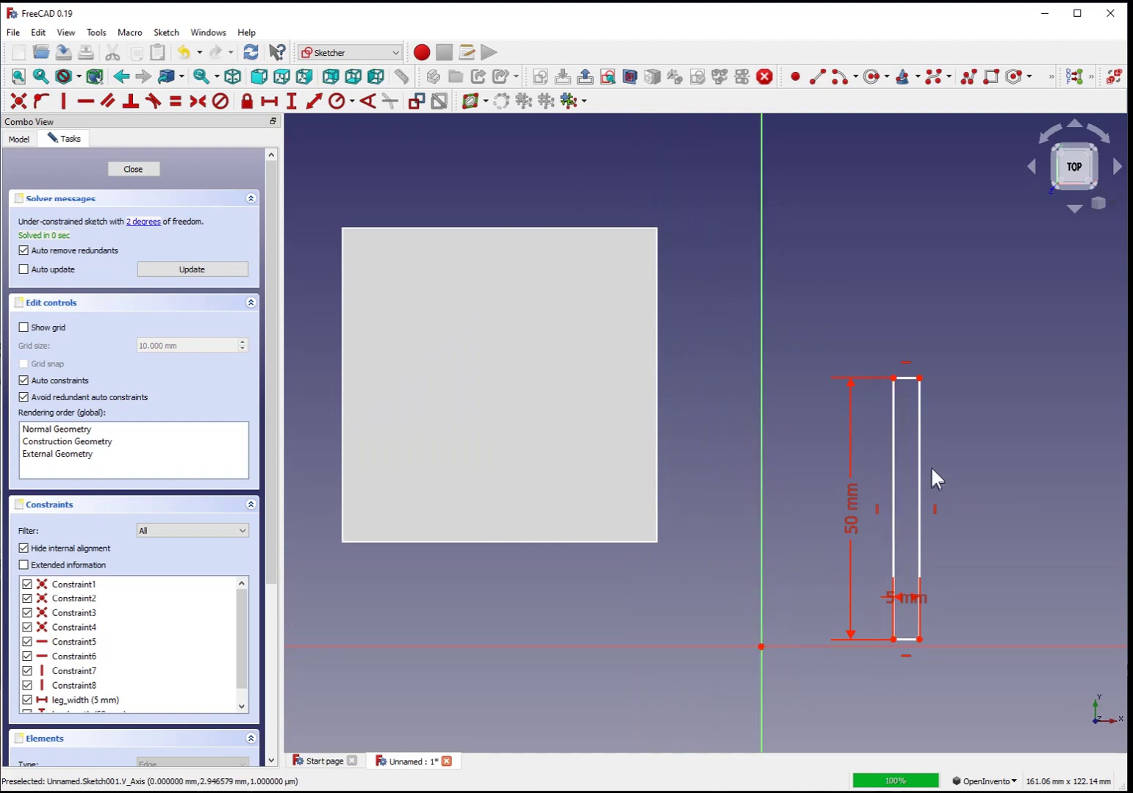
left_click_drag(890, 517, 886, 425)
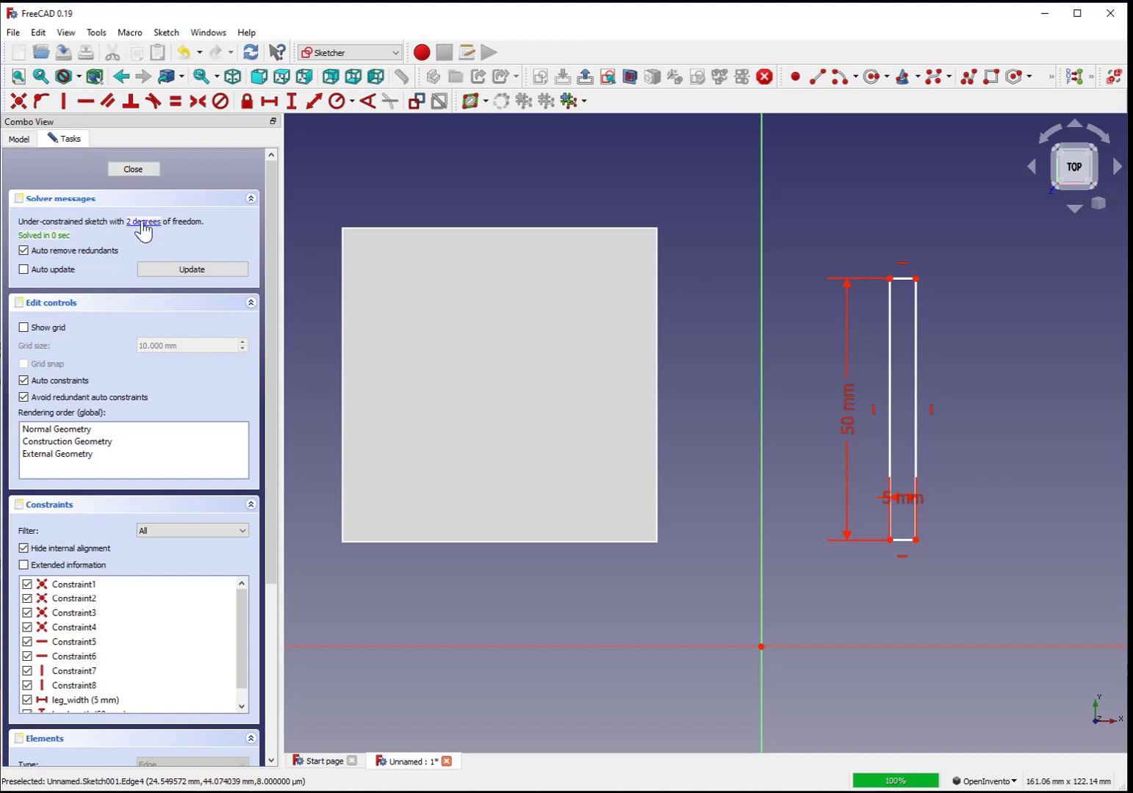
Step: Fix the rectangle's bottom-left corner 20 mm horizontally from the sketch origin
left_click(889, 541)
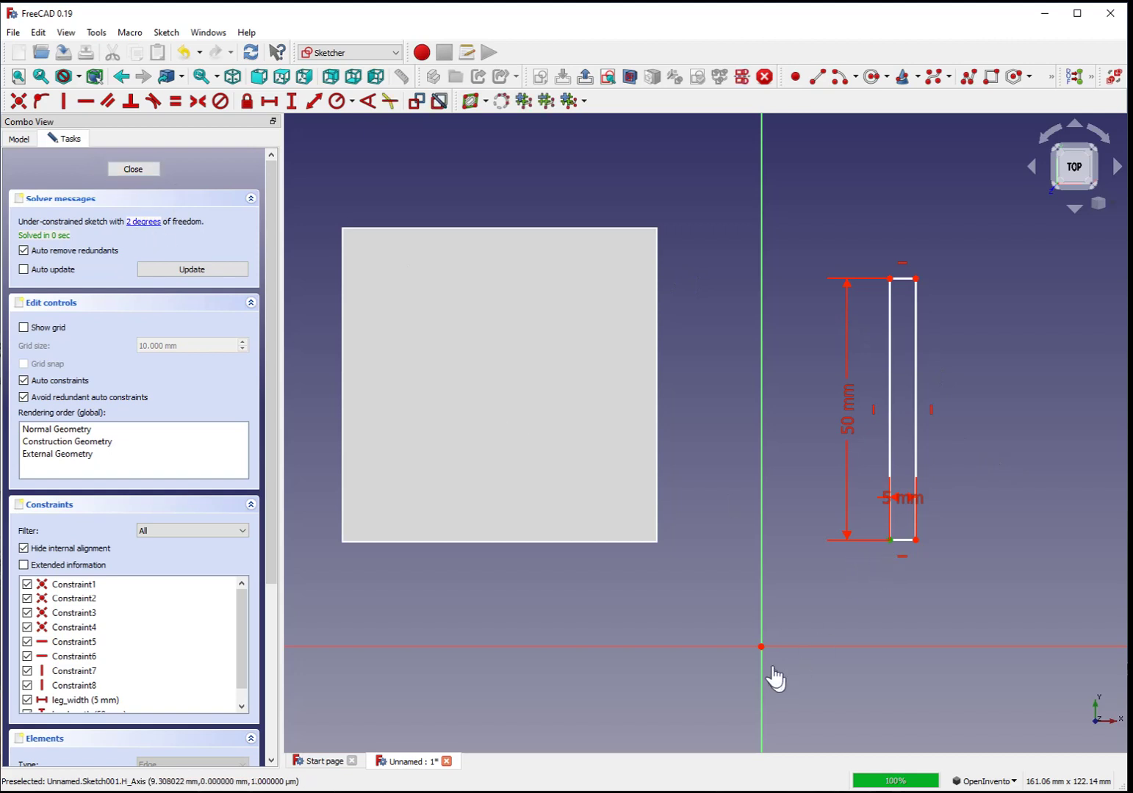
left_click(761, 648)
left_click(269, 100)
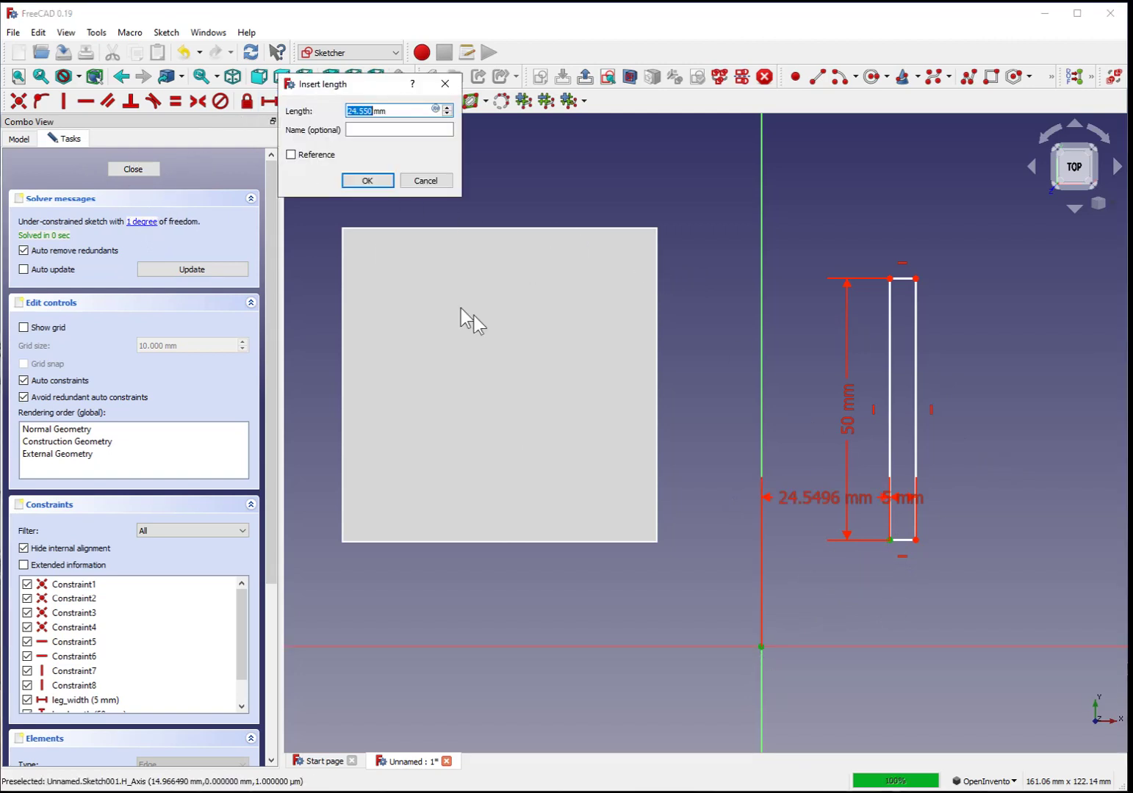
type("20")
left_click(363, 182)
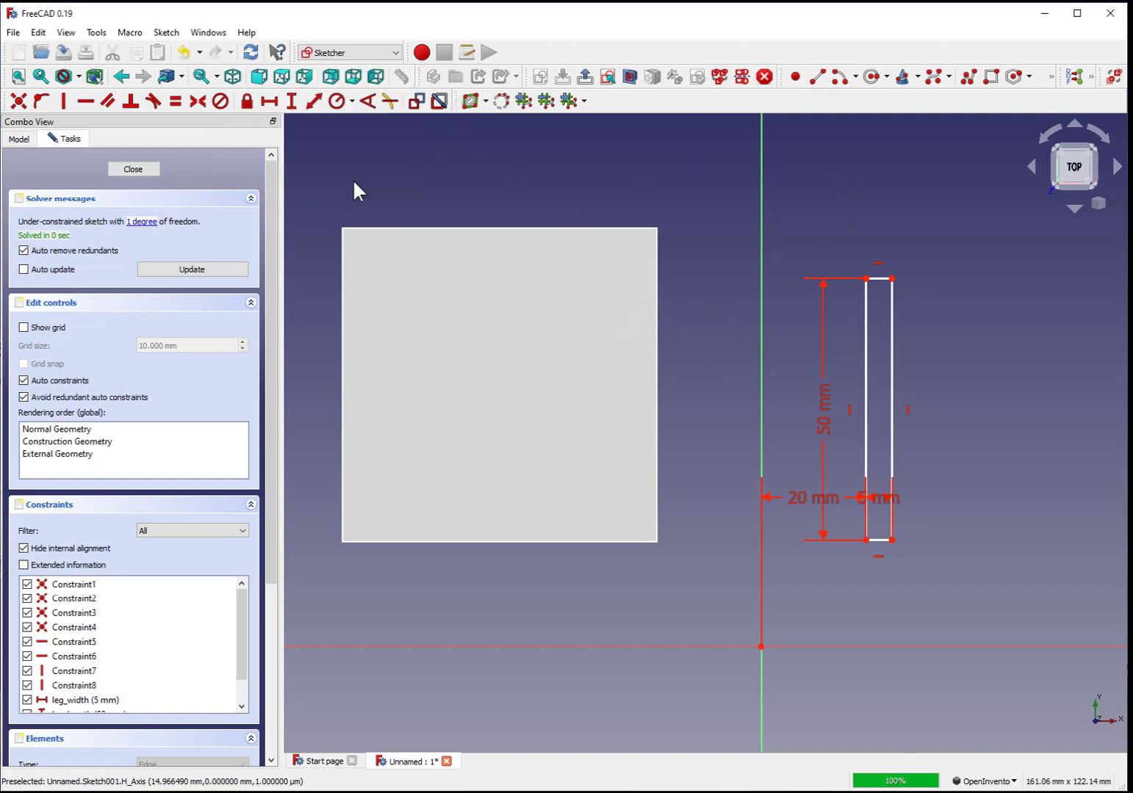
Step: Fix the same corner 20 mm vertically from the origin and close the sketch
left_click(866, 541)
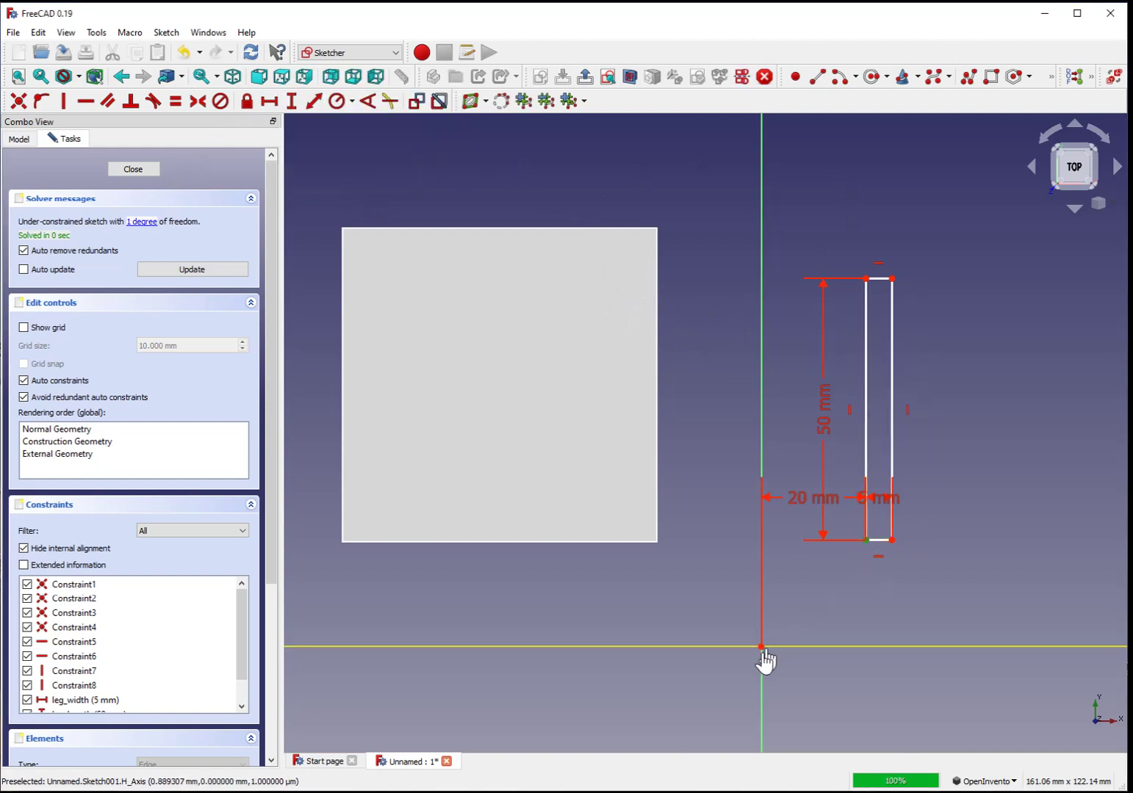
left_click(761, 647)
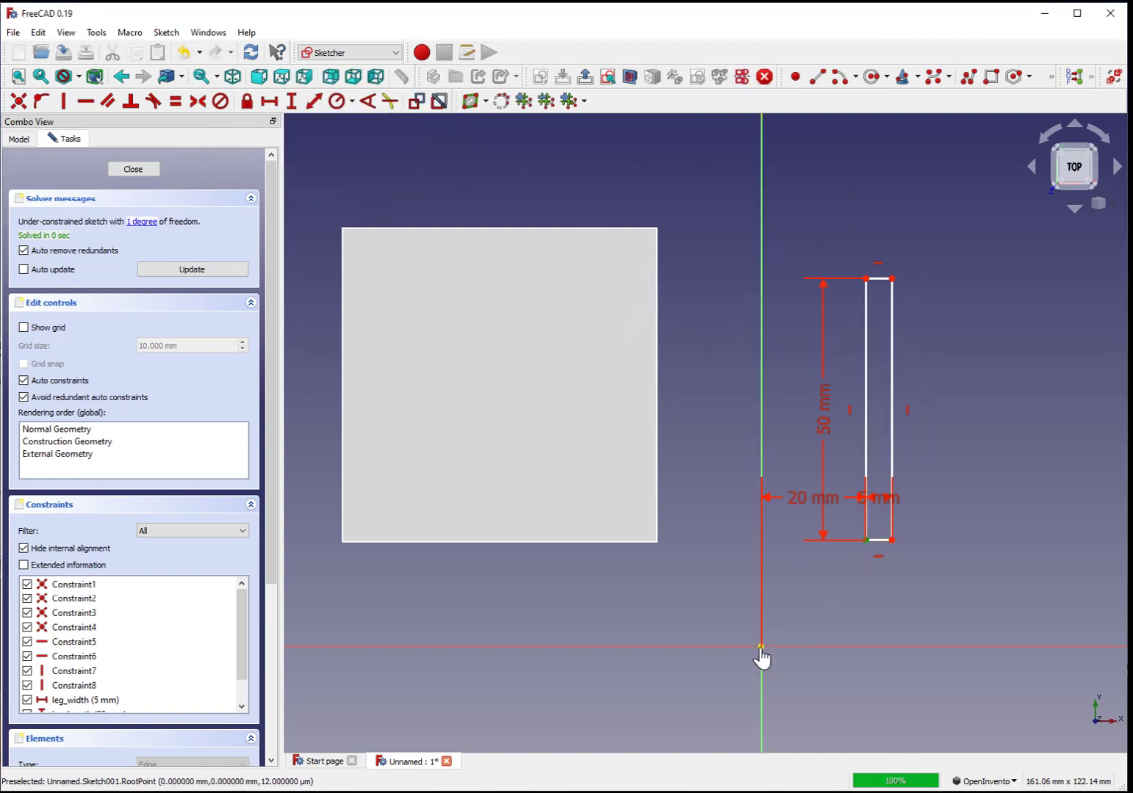
left_click(290, 103)
type("2")
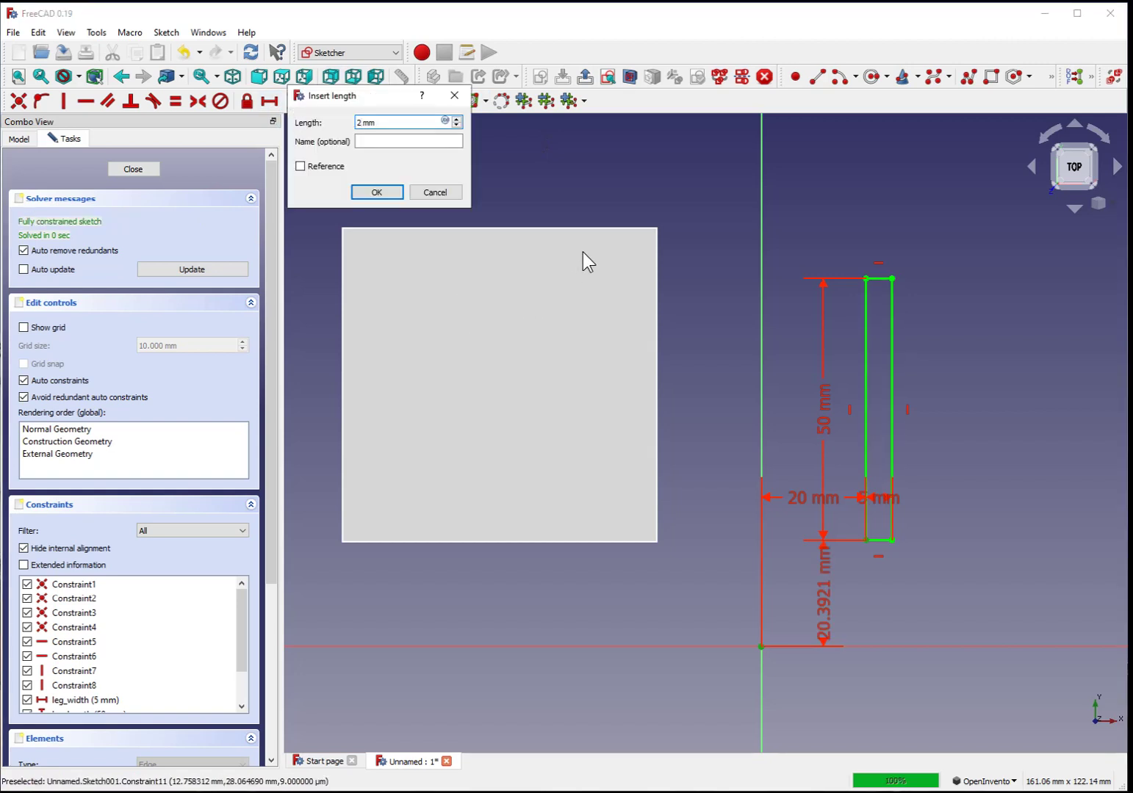
type("0")
left_click(378, 192)
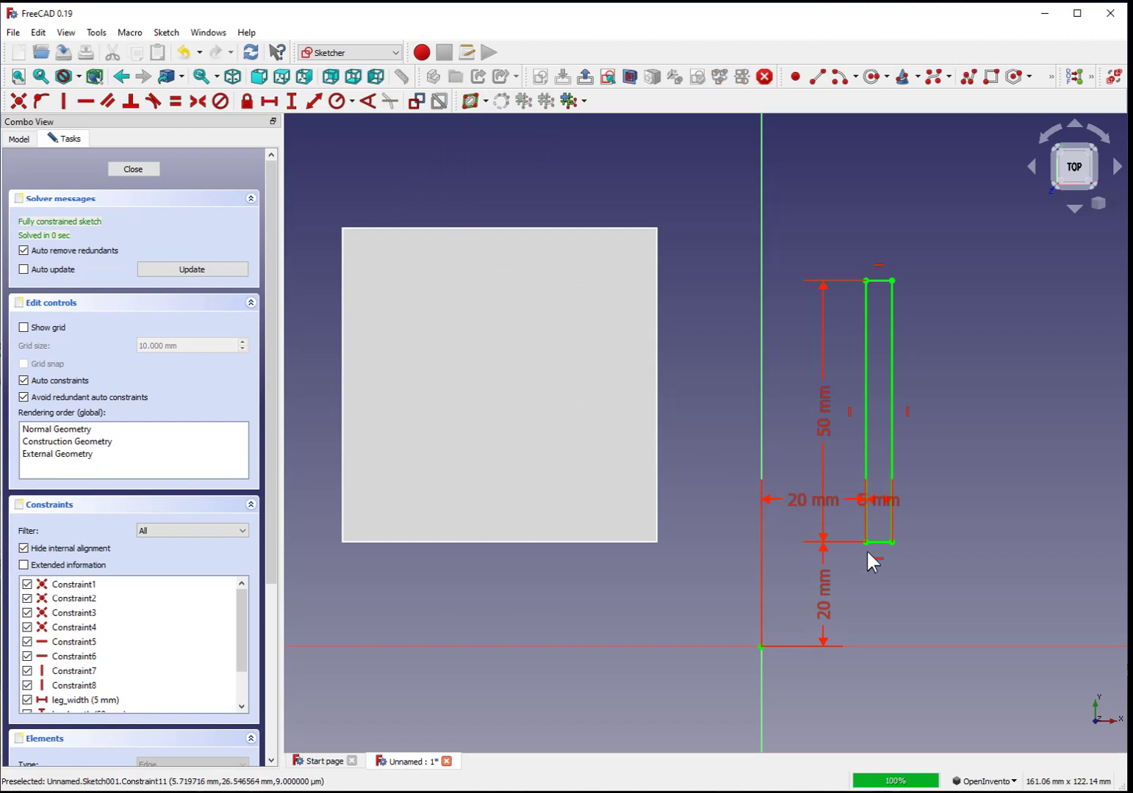
left_click(146, 171)
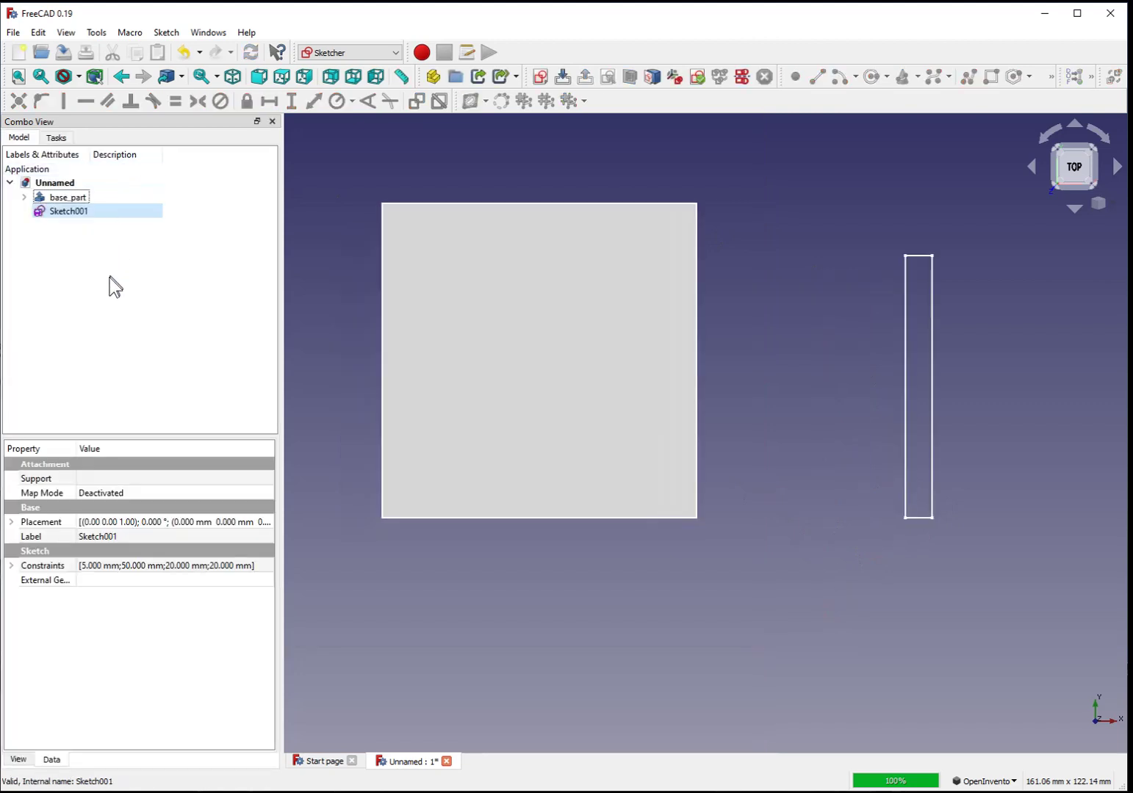
Step: Rename Sketch001 to leg_sketch
left_click(52, 199)
left_click(61, 213)
right_click(57, 212)
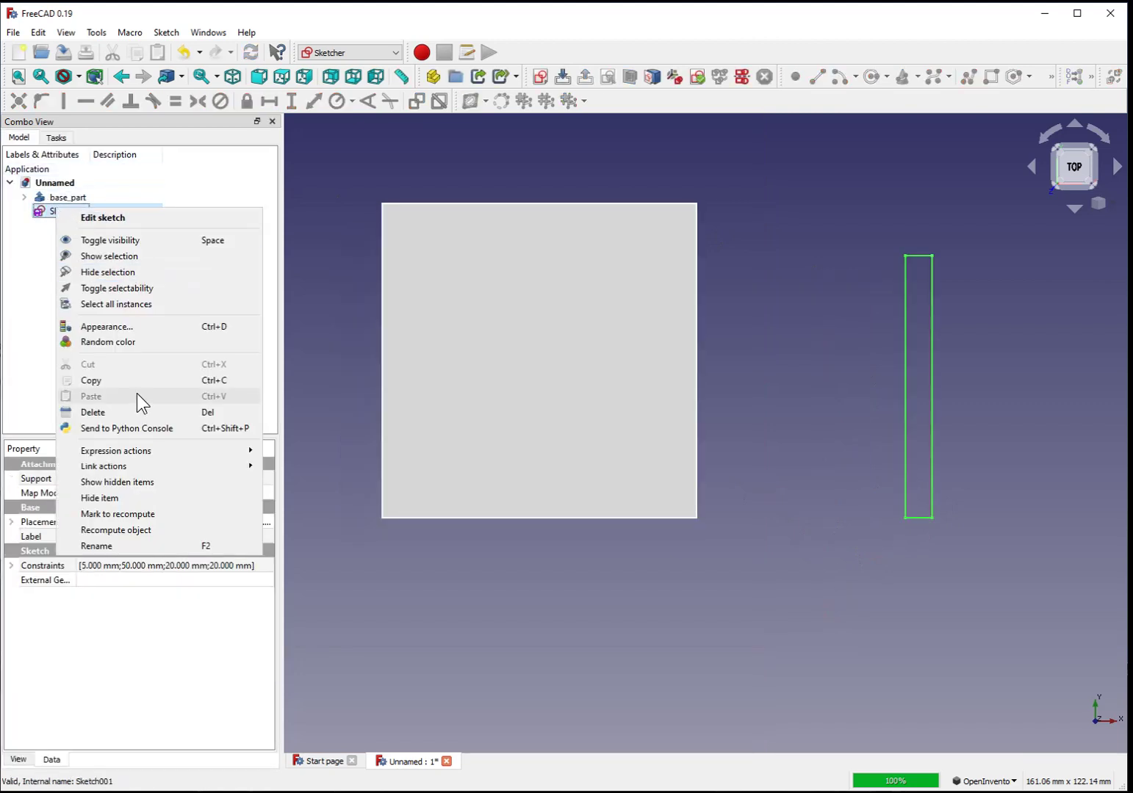
left_click(141, 545)
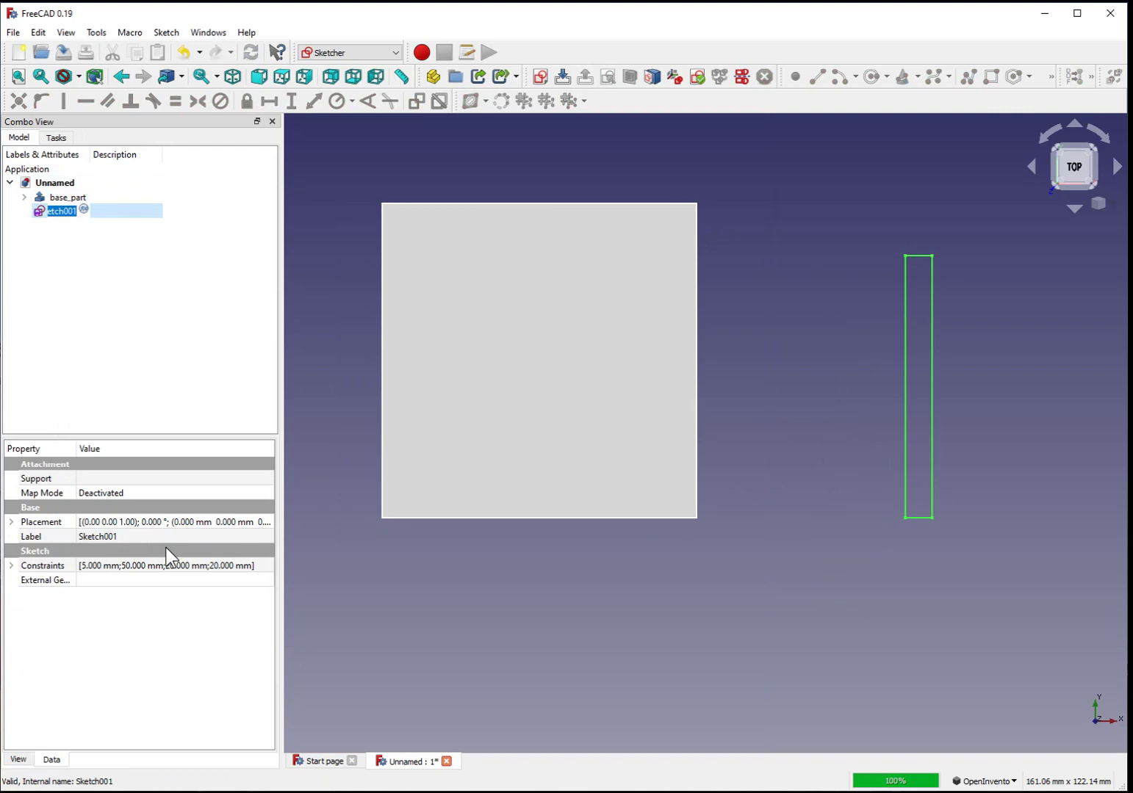
type("leg")
type("_sketch")
key("Return")
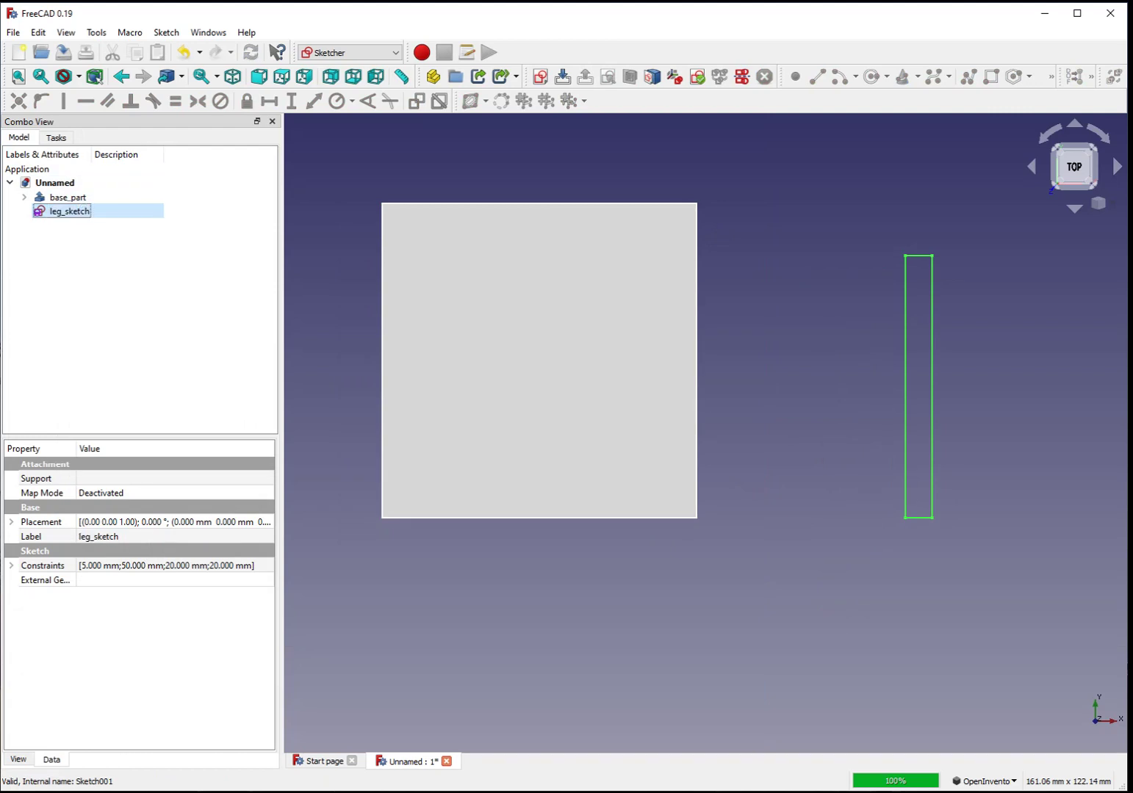
Step: Switch to the Part workbench and extrude leg_sketch into a solid
left_click(364, 54)
left_click(346, 182)
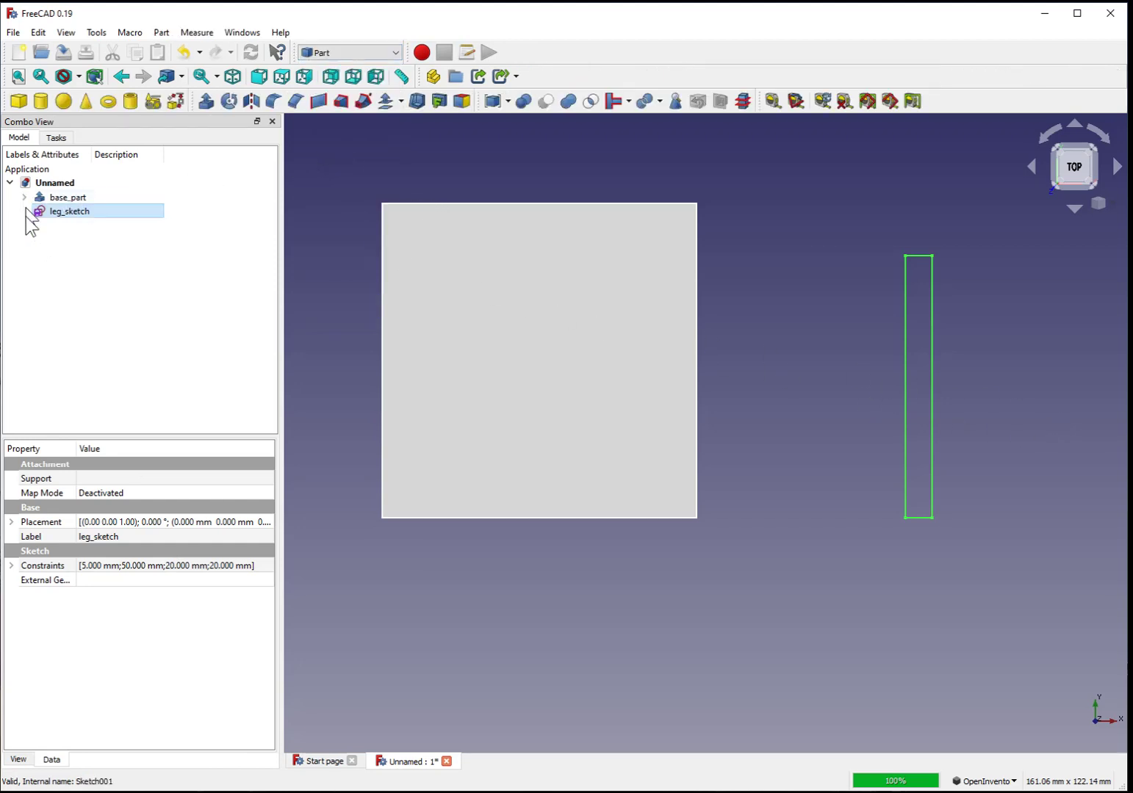
left_click(207, 109)
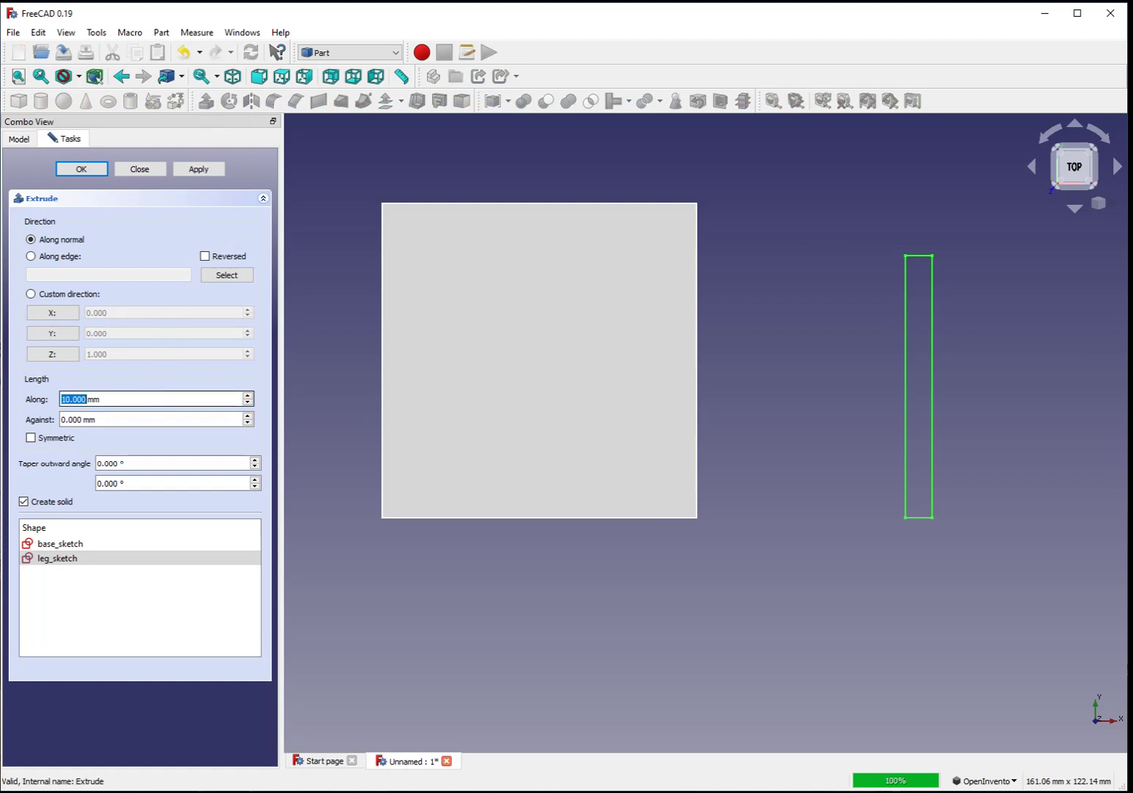
left_click(81, 169)
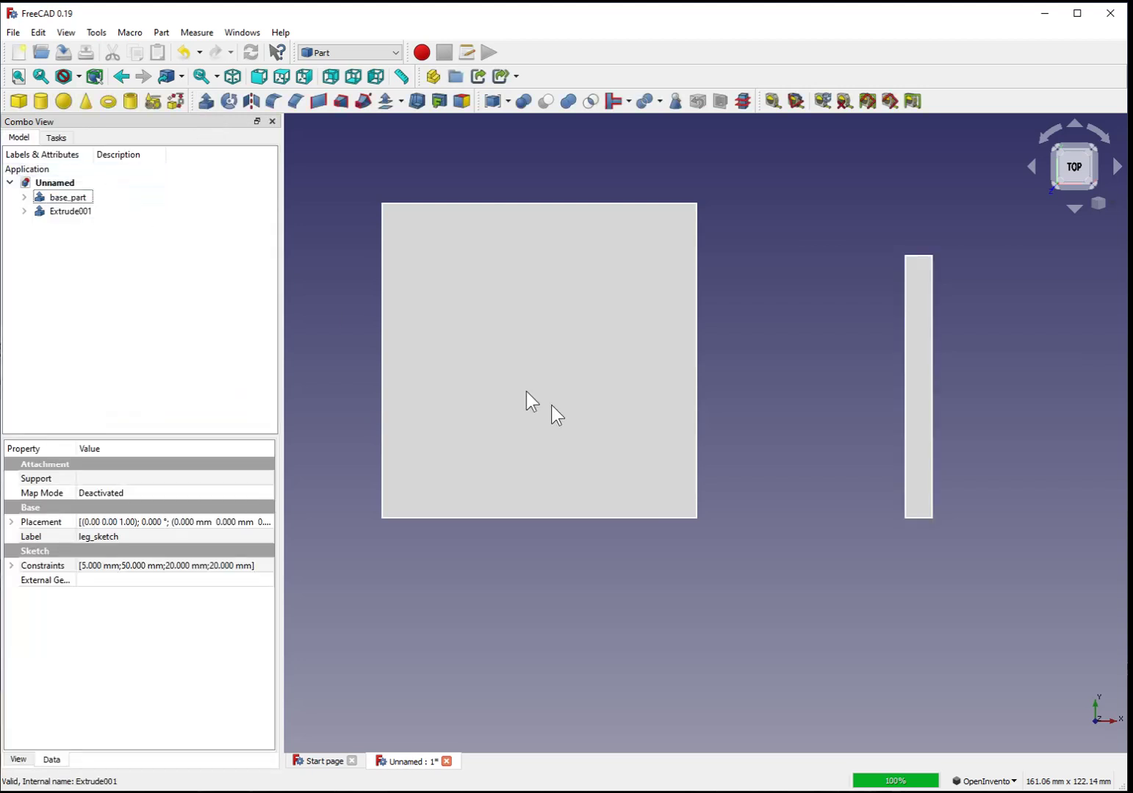
Step: Orbit, then view the plate and leg block from the front and zoom in
middle_click_drag(552, 404, 954, 539)
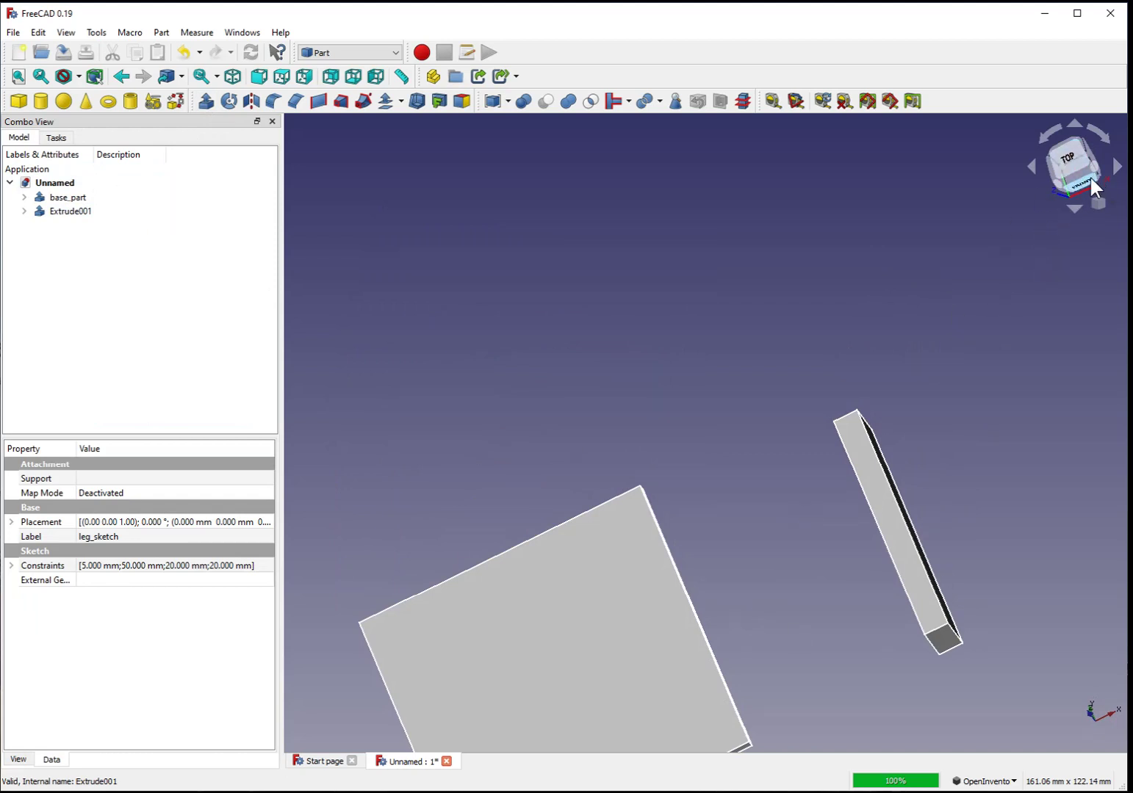
left_click(1089, 177)
scroll(945, 330, "down", 5)
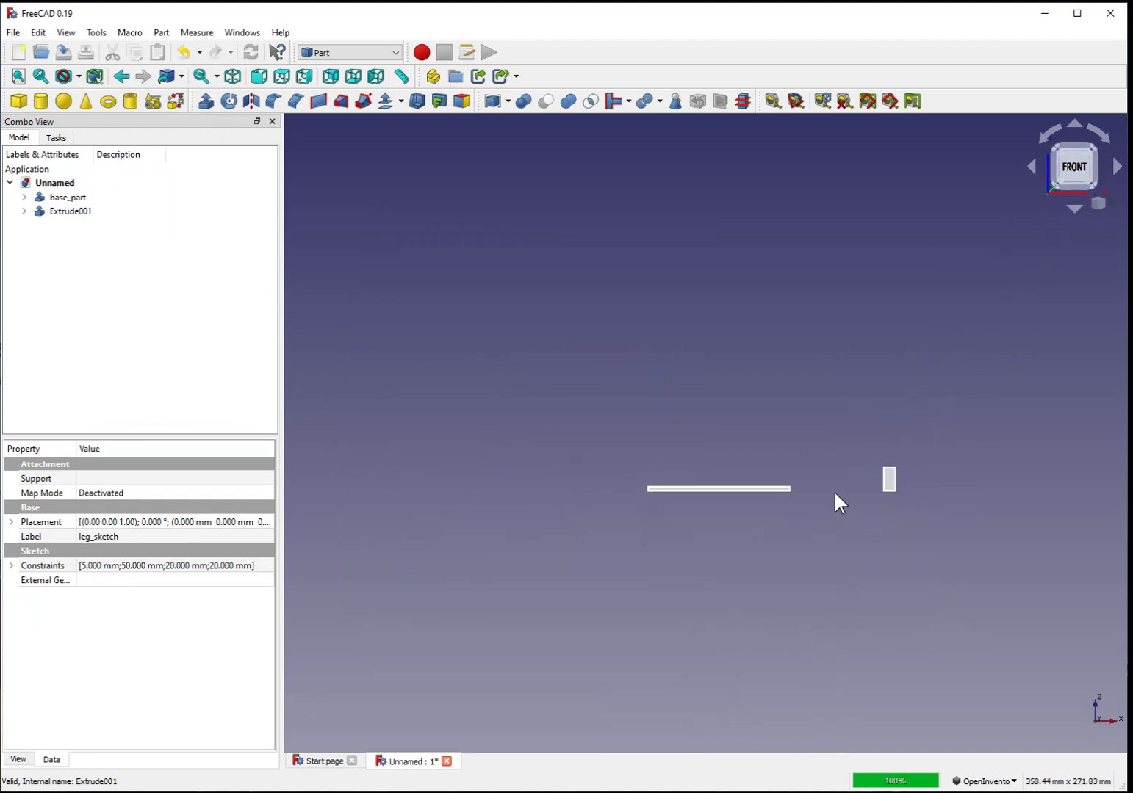
scroll(863, 485, "up", 3)
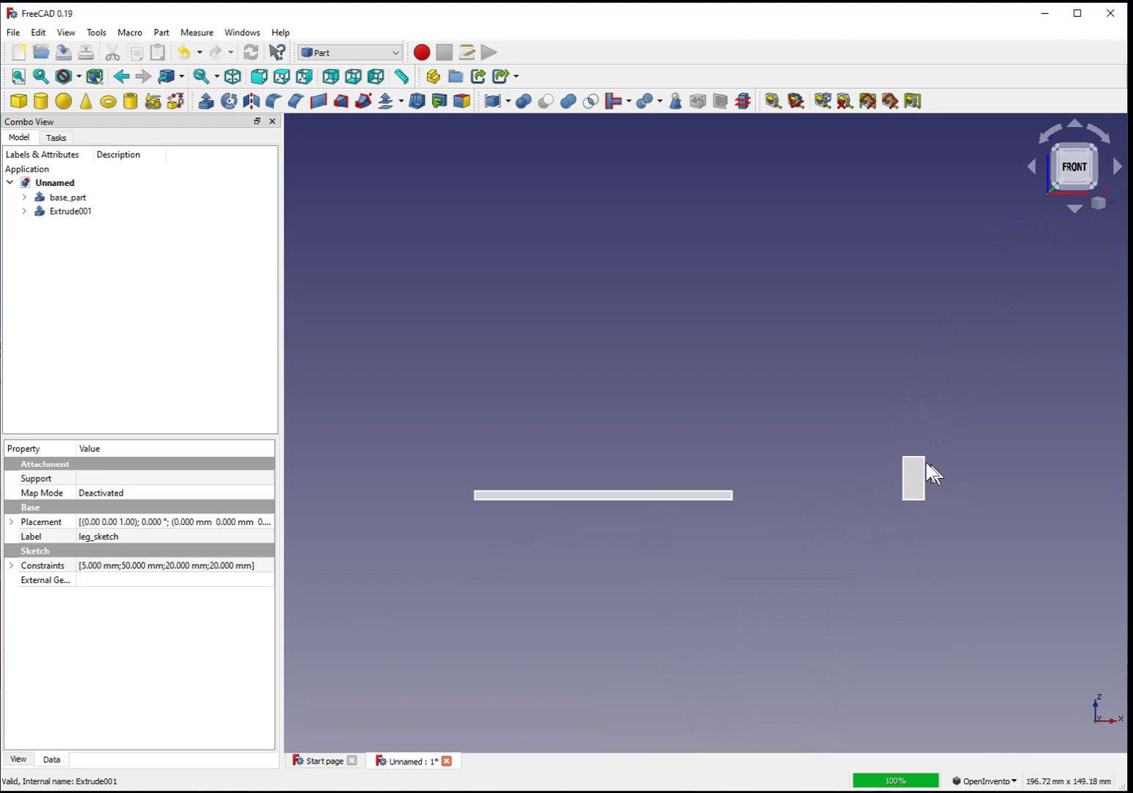
scroll(940, 482, "up", 4)
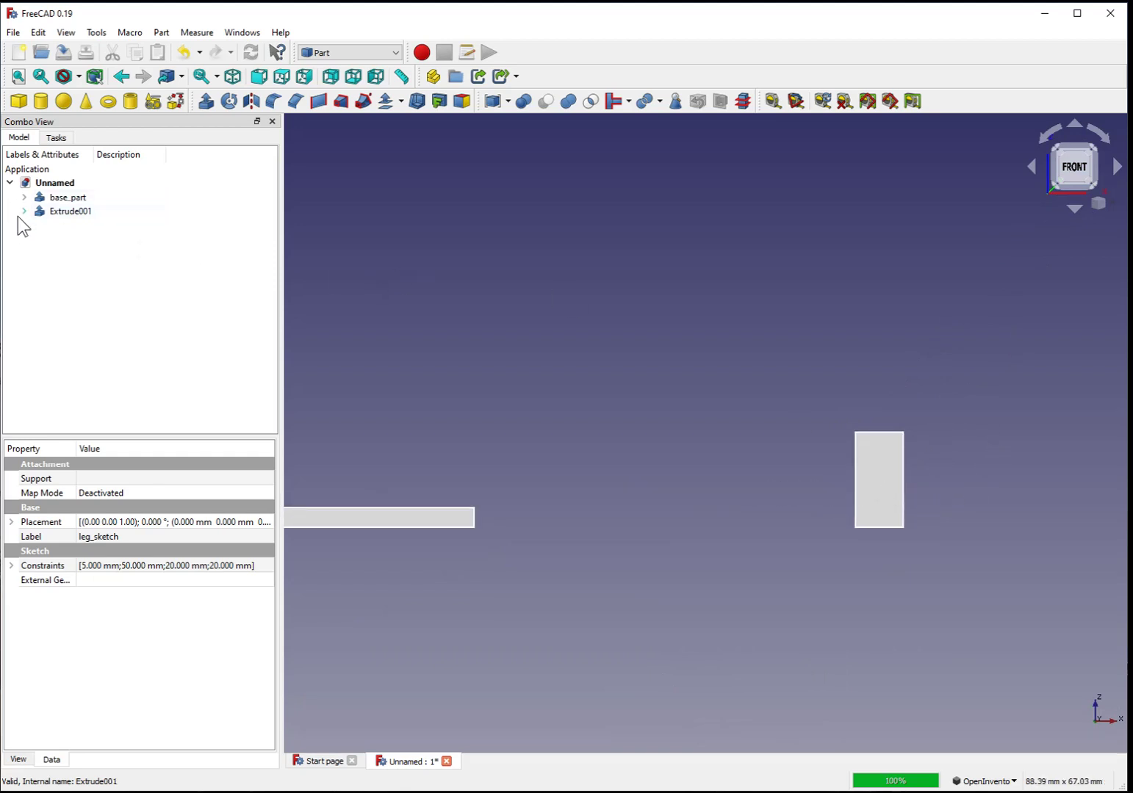
Step: Rename Extrude001 to table_leg
right_click(59, 213)
left_click(181, 568)
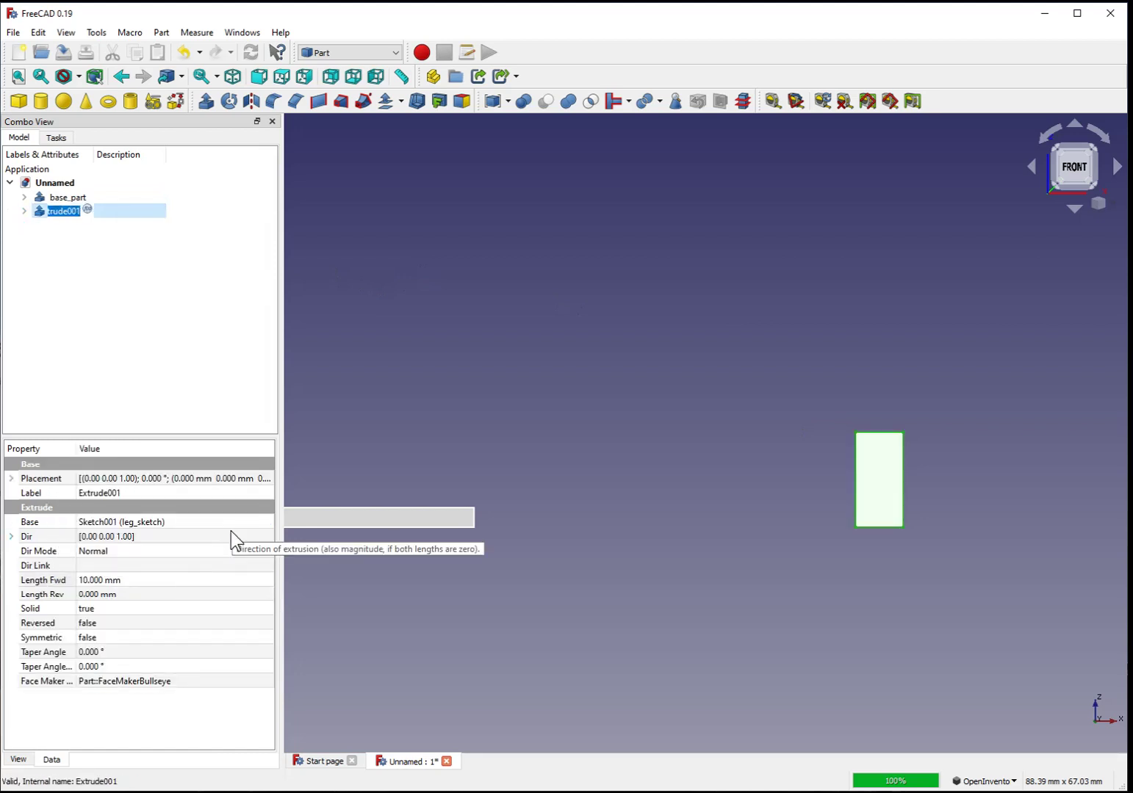
type("table_leg")
key("Return")
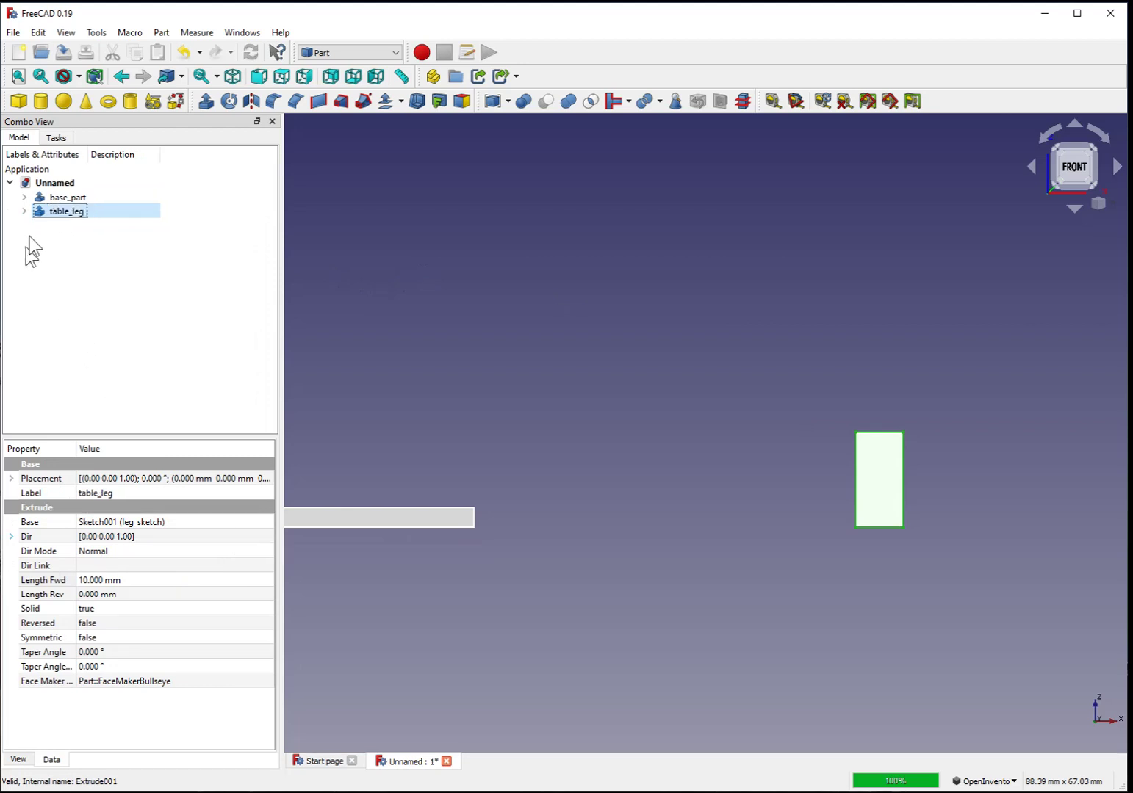
Step: Set table_leg's Length Fwd to 5 mm in its Data properties
left_click(24, 212)
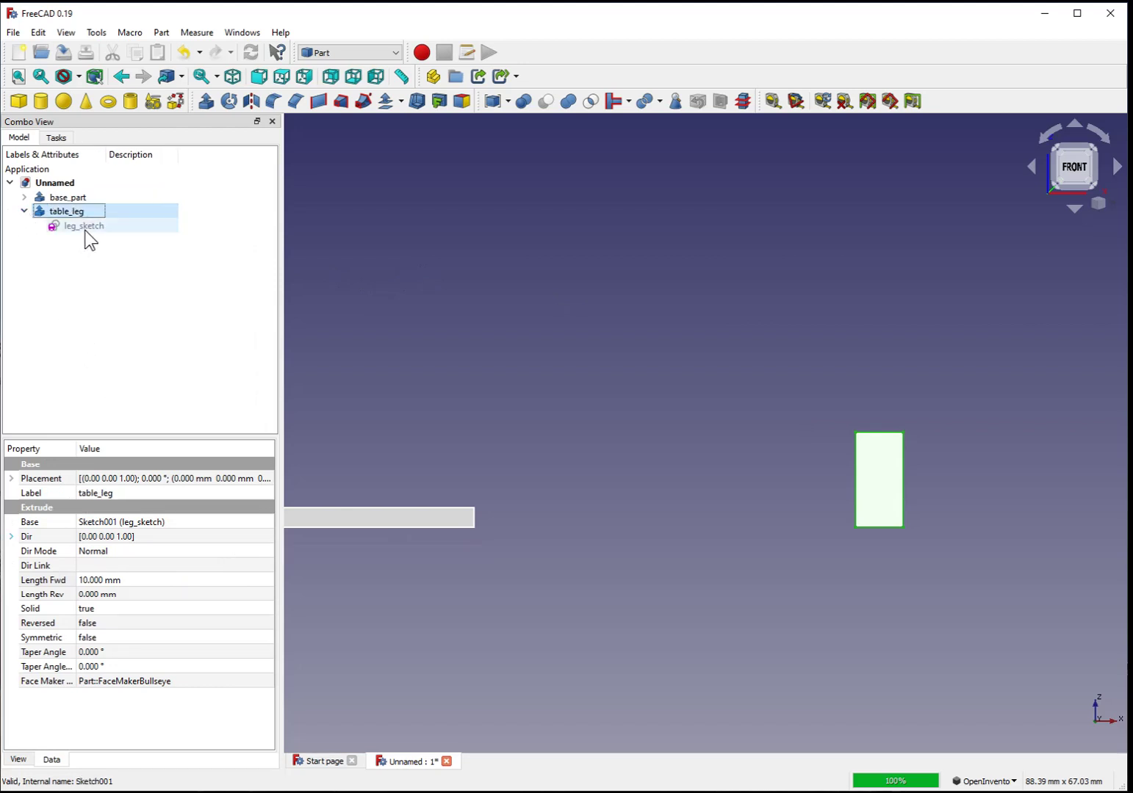
left_click(91, 580)
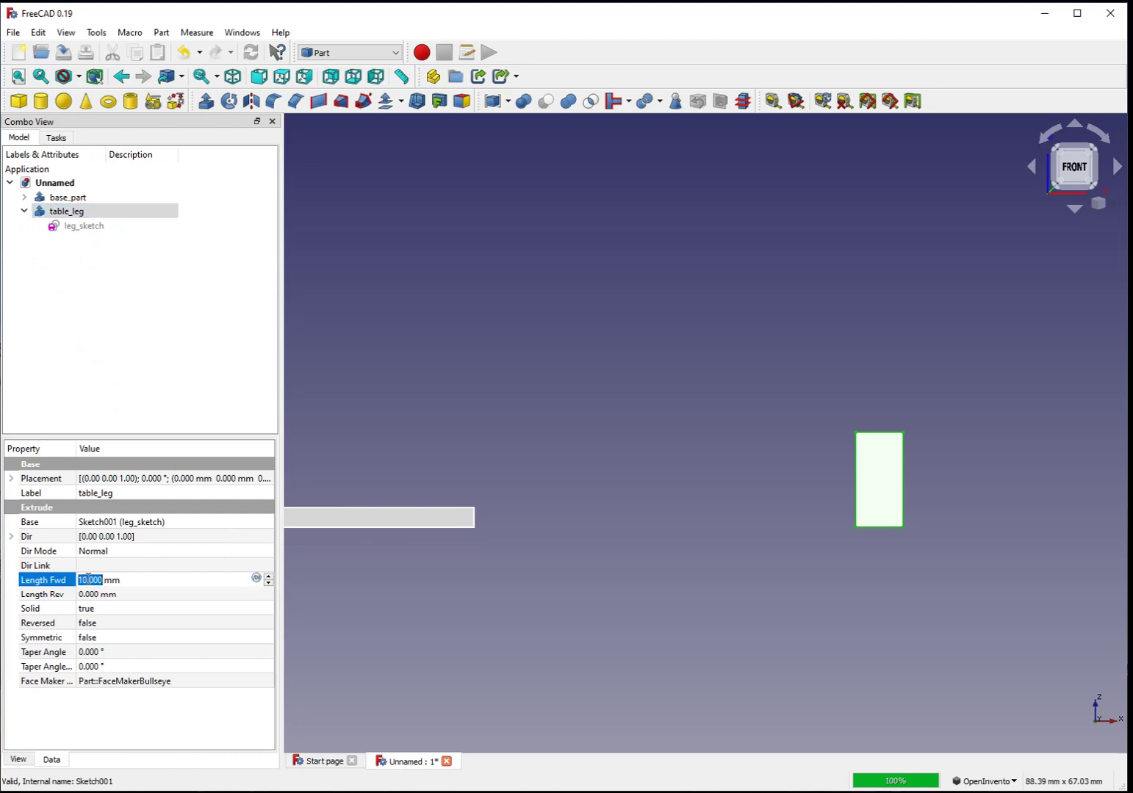
type("5")
left_click(146, 593)
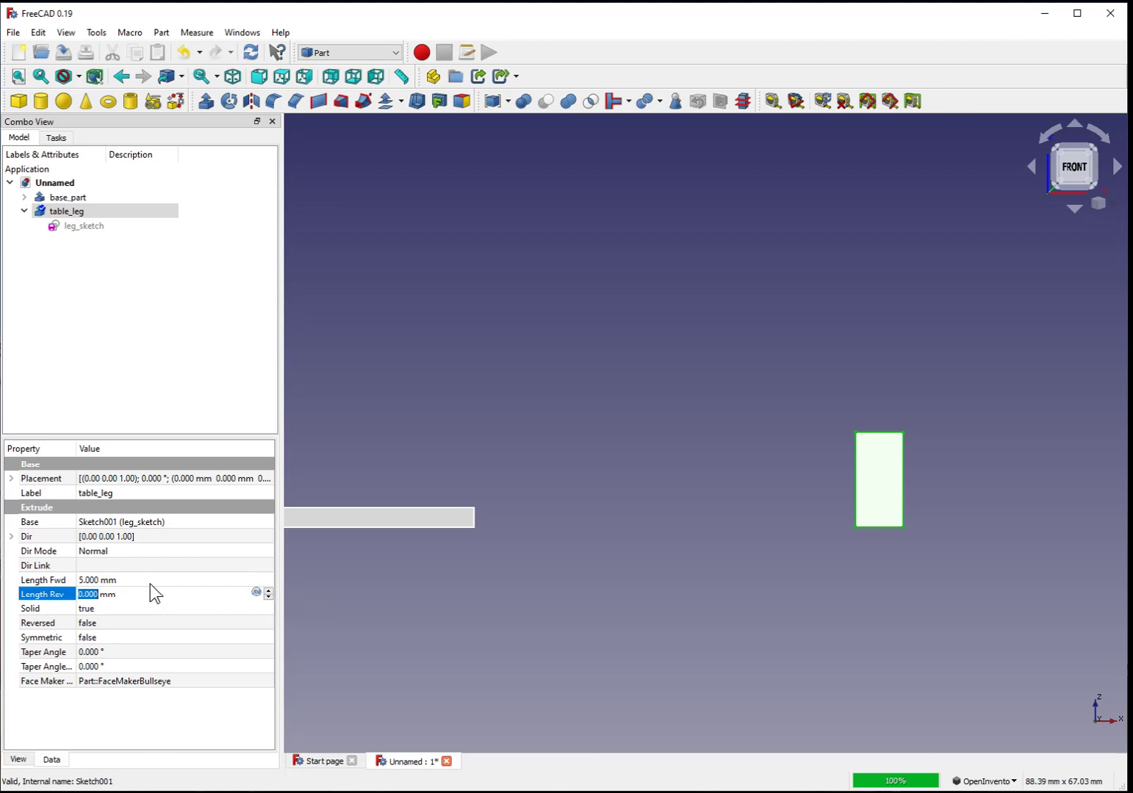
left_click(149, 582)
type("4")
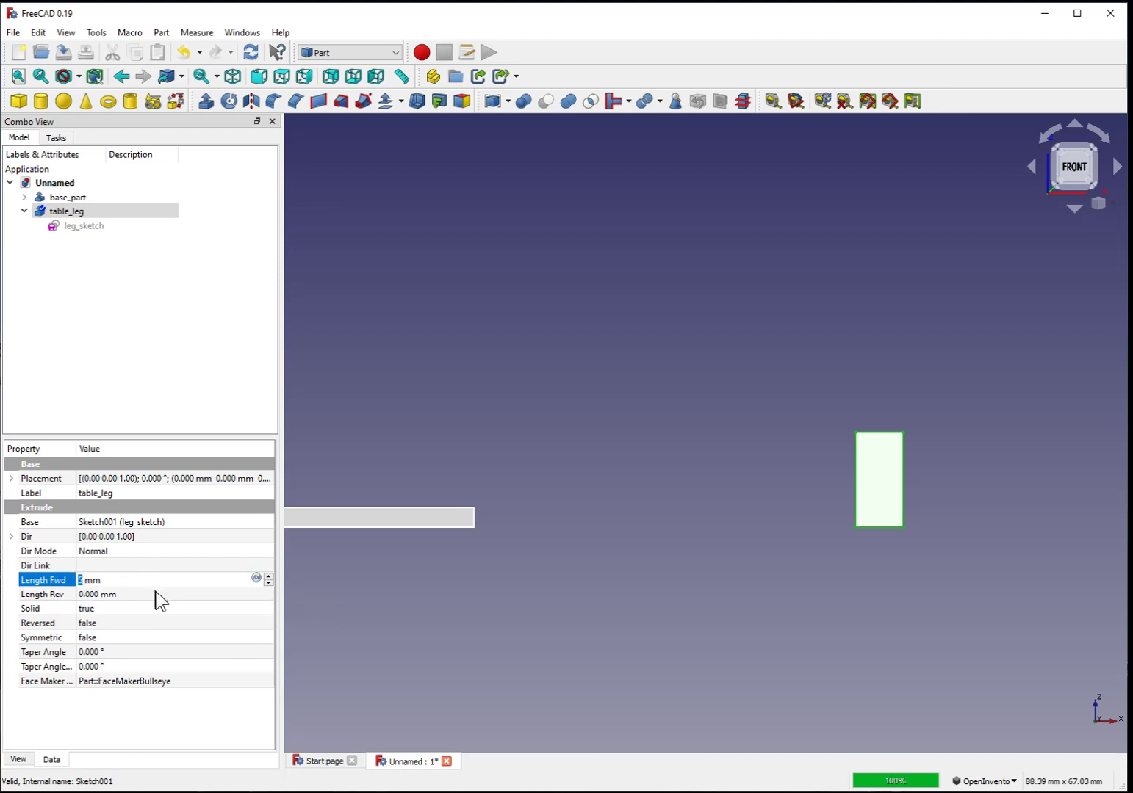
left_click(158, 594)
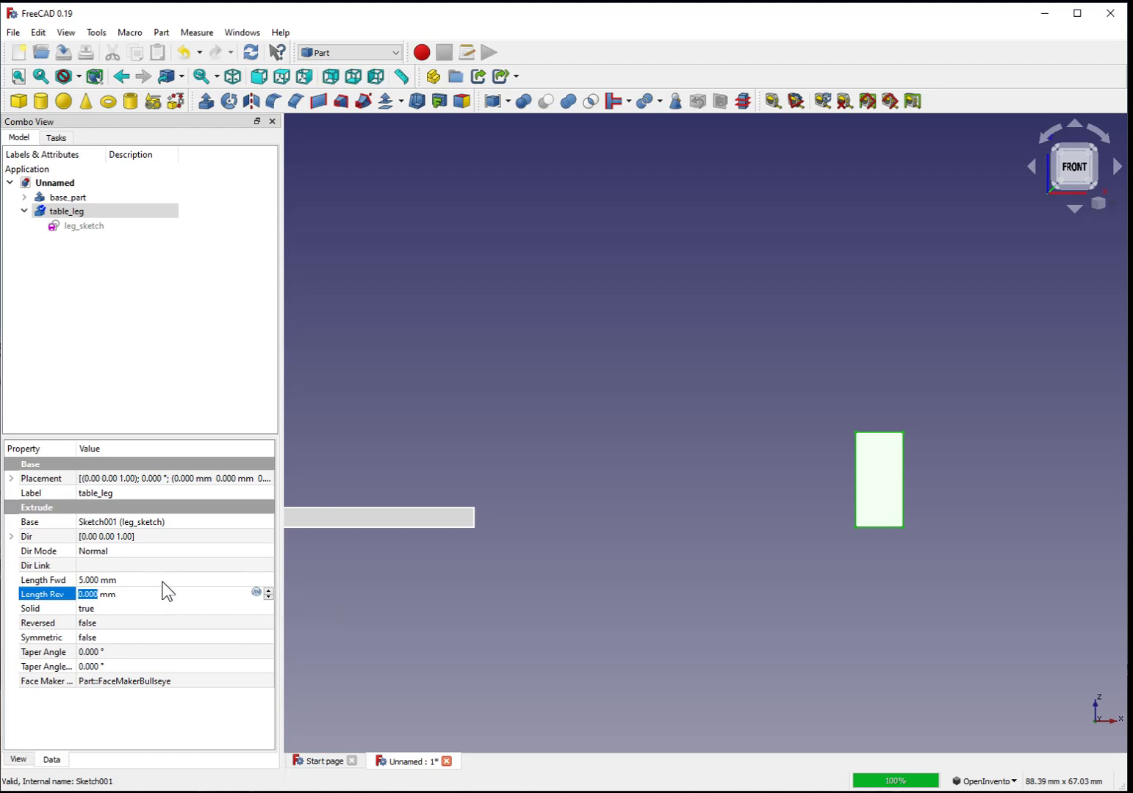
left_click(162, 581)
key("Return")
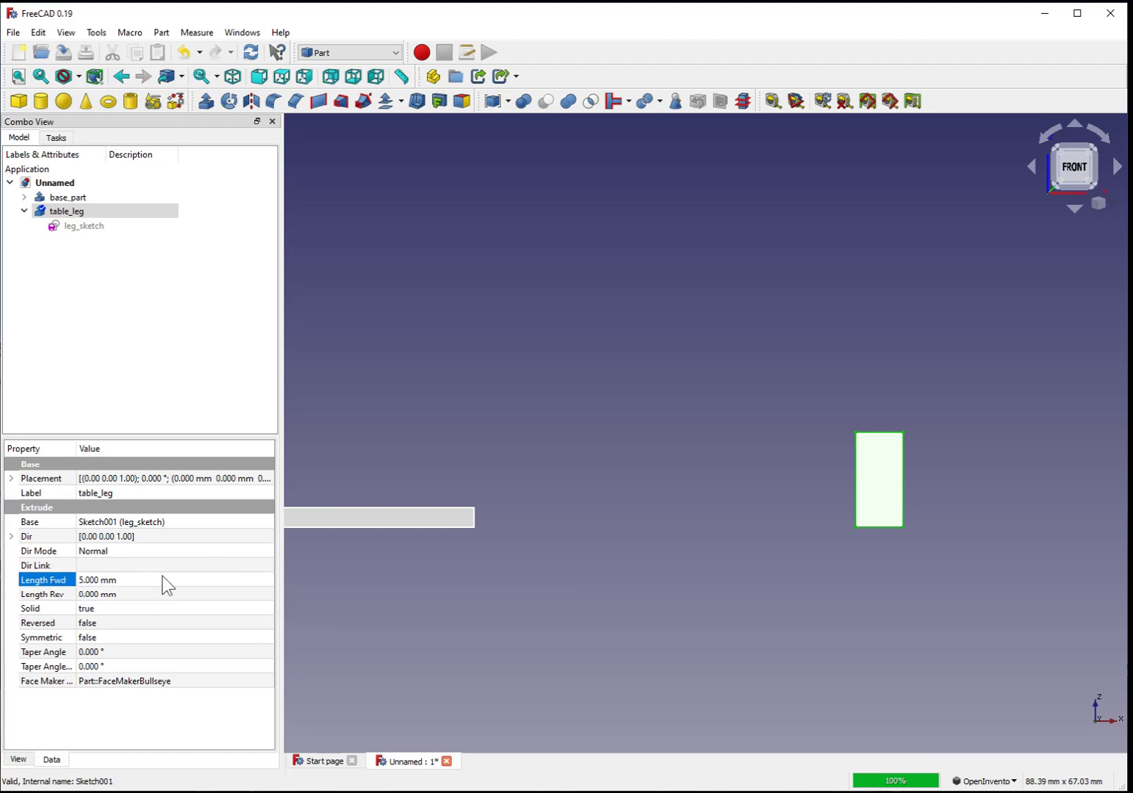
left_click(162, 595)
left_click(180, 720)
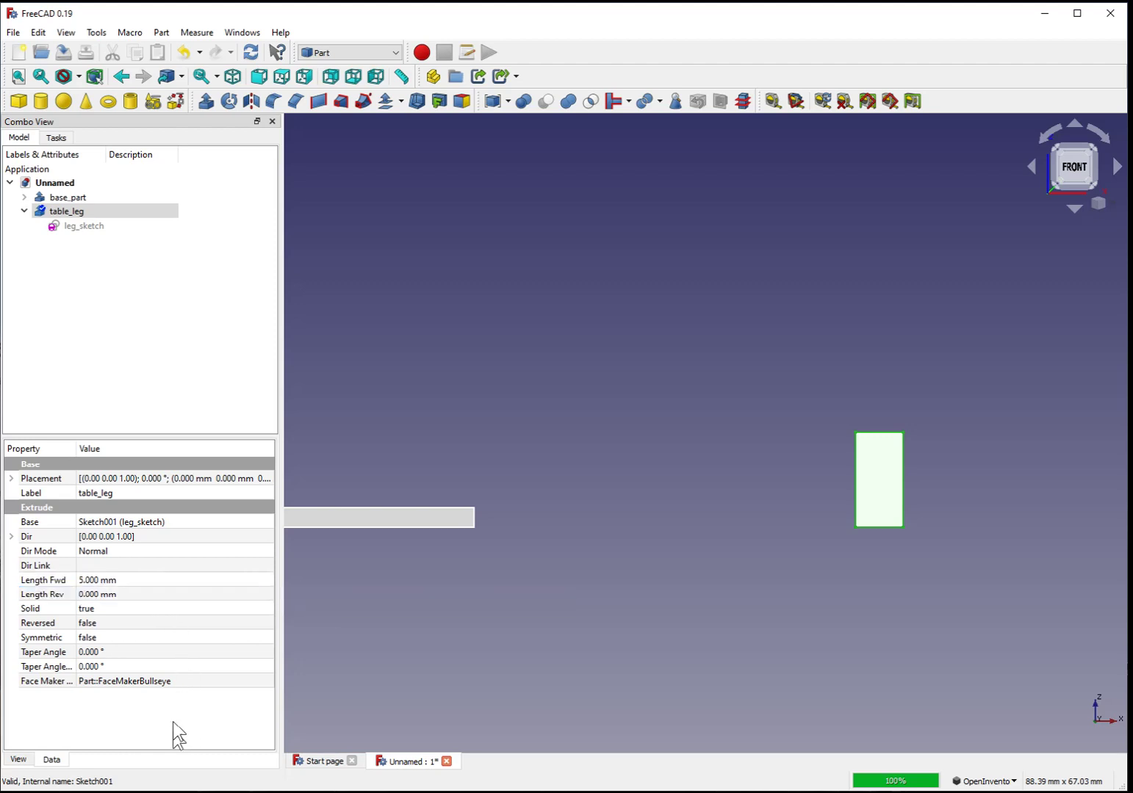
left_click(110, 581)
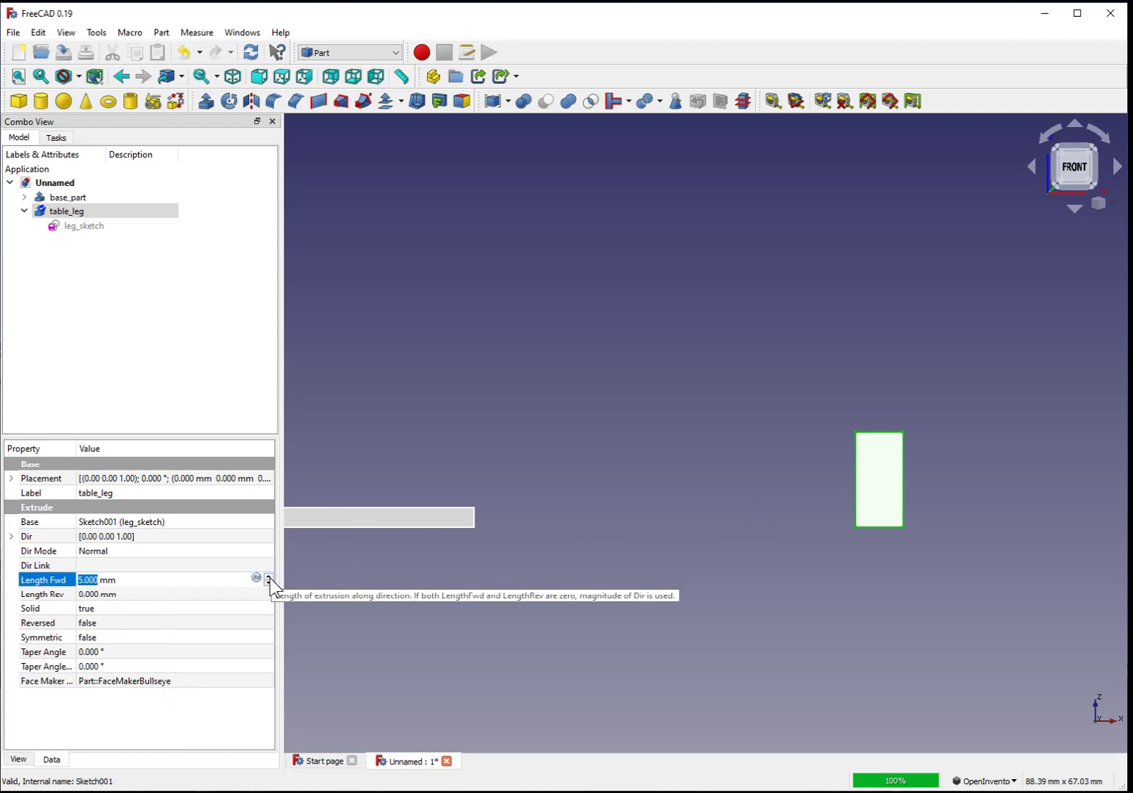
type("5")
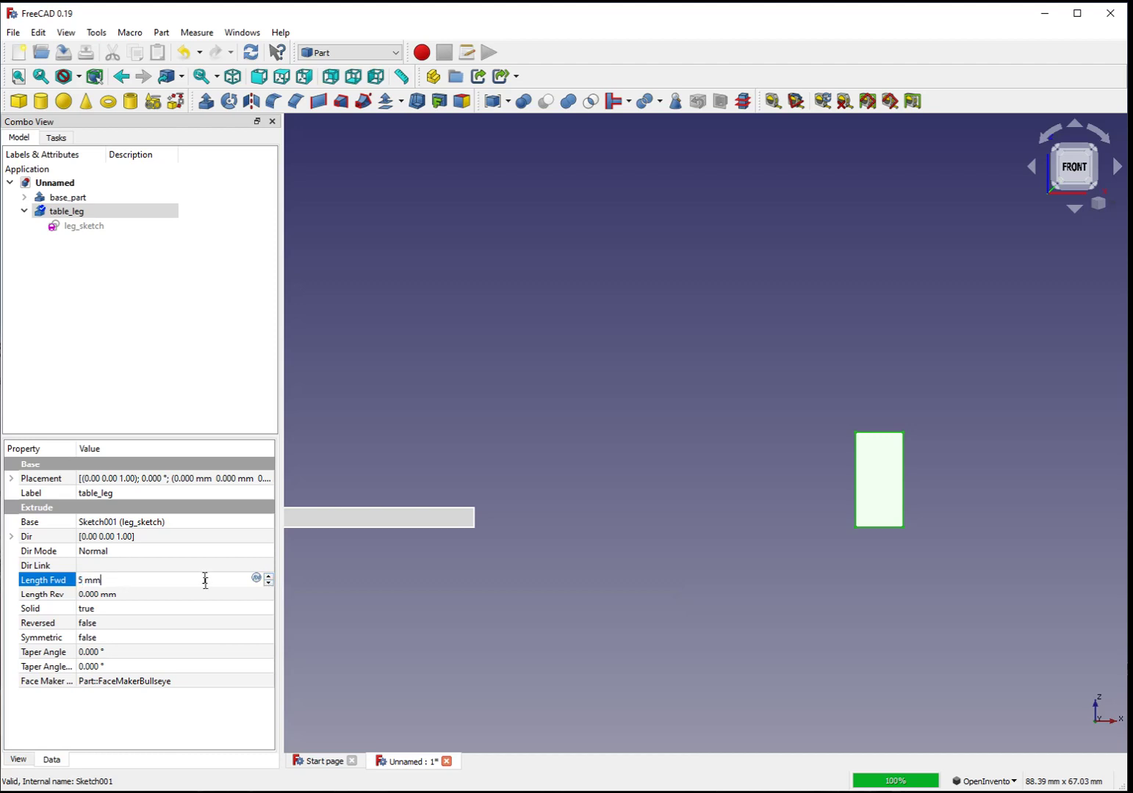
left_click(198, 567)
left_click(118, 247)
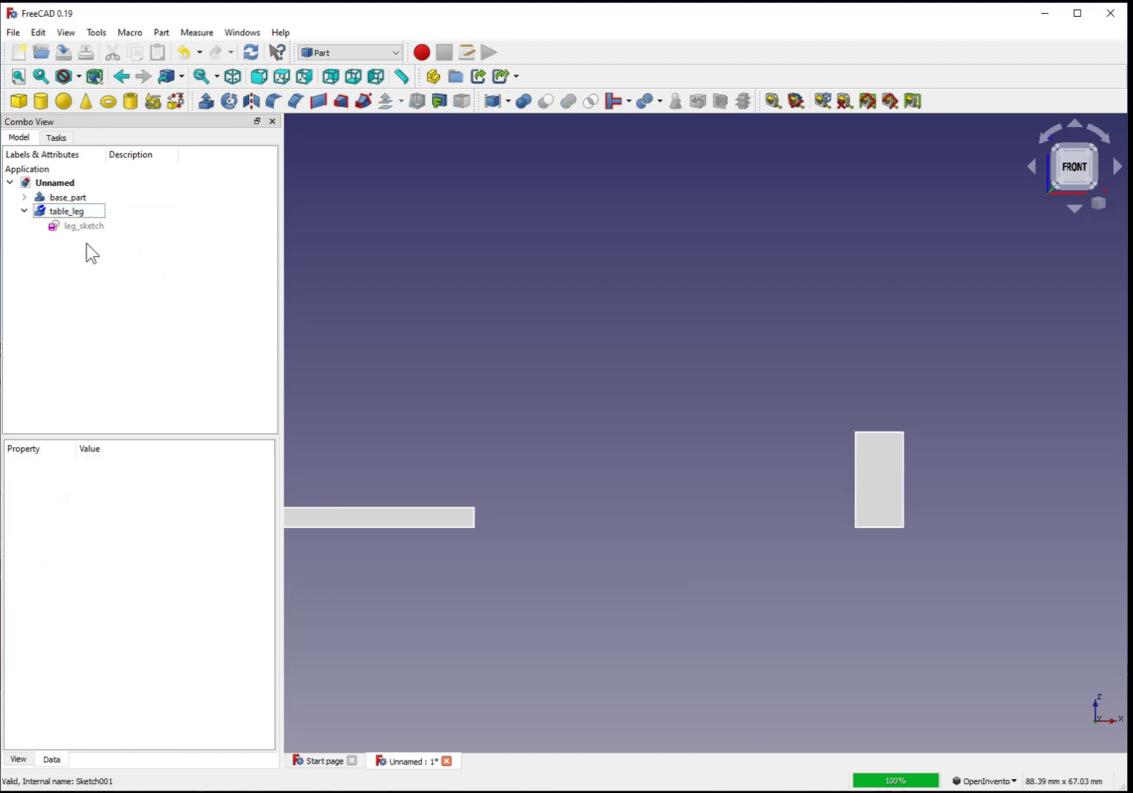
middle_click_drag(647, 529, 665, 410)
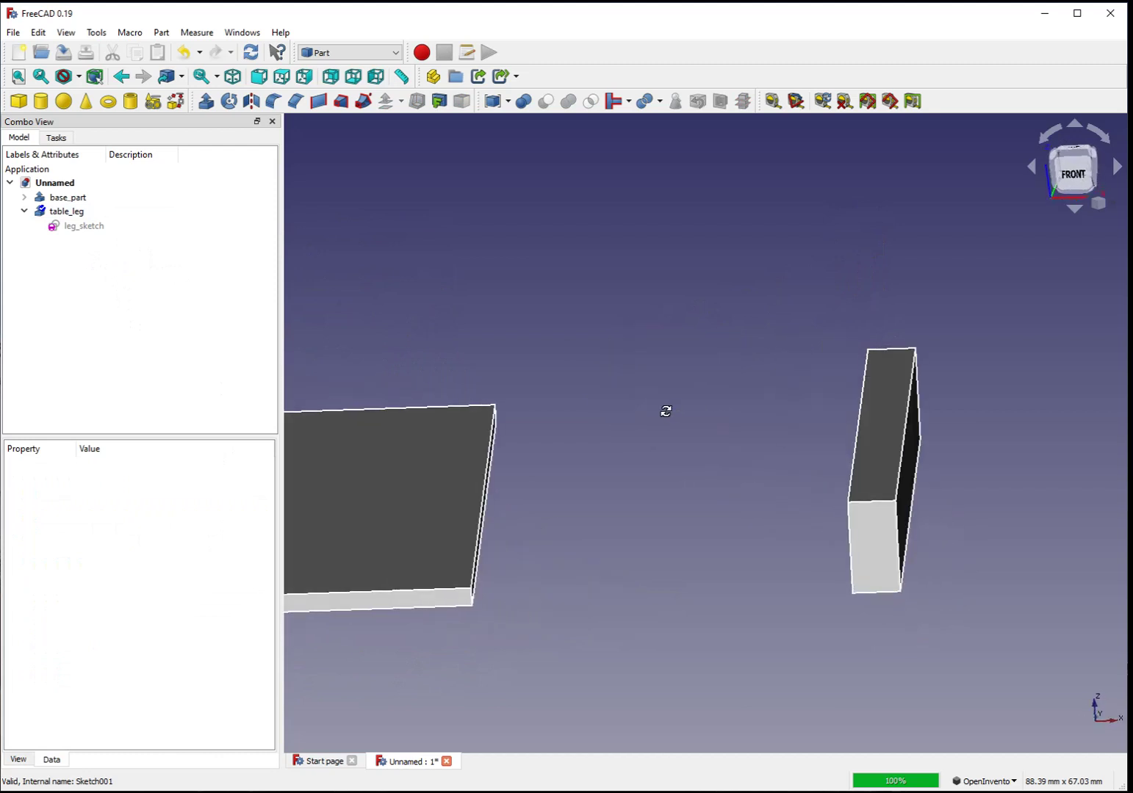
left_click(73, 212)
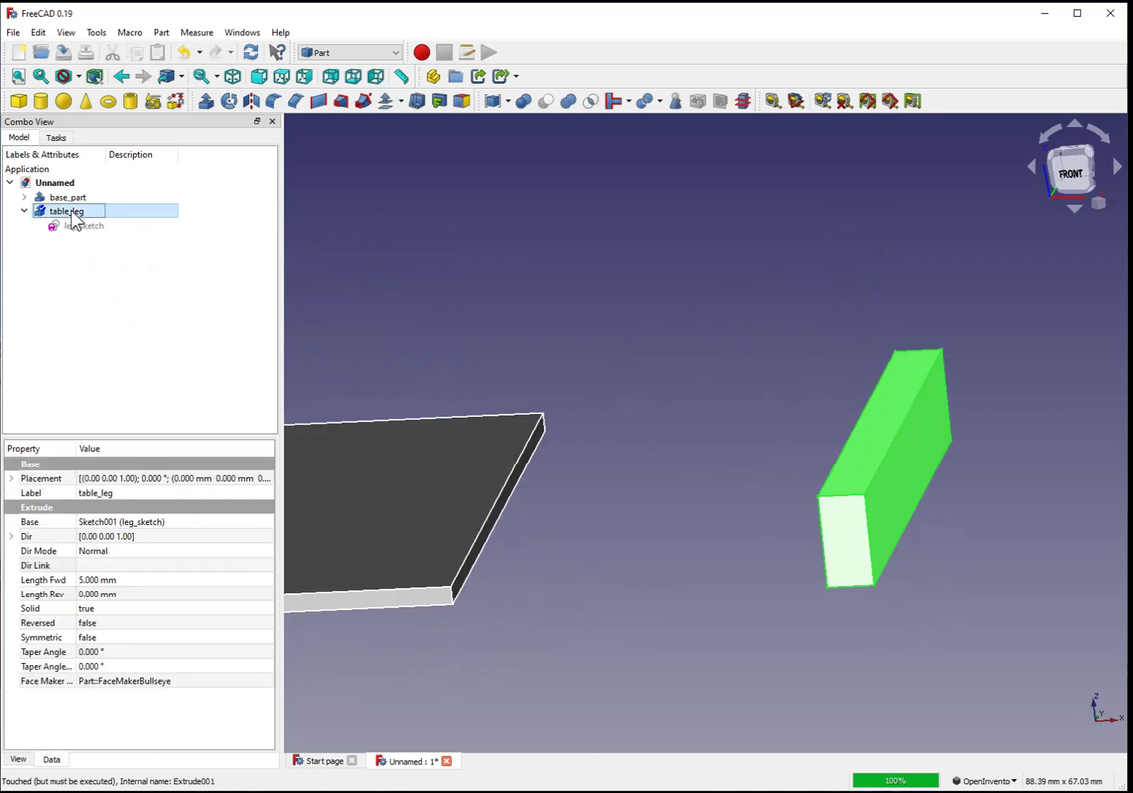
double_click(94, 582)
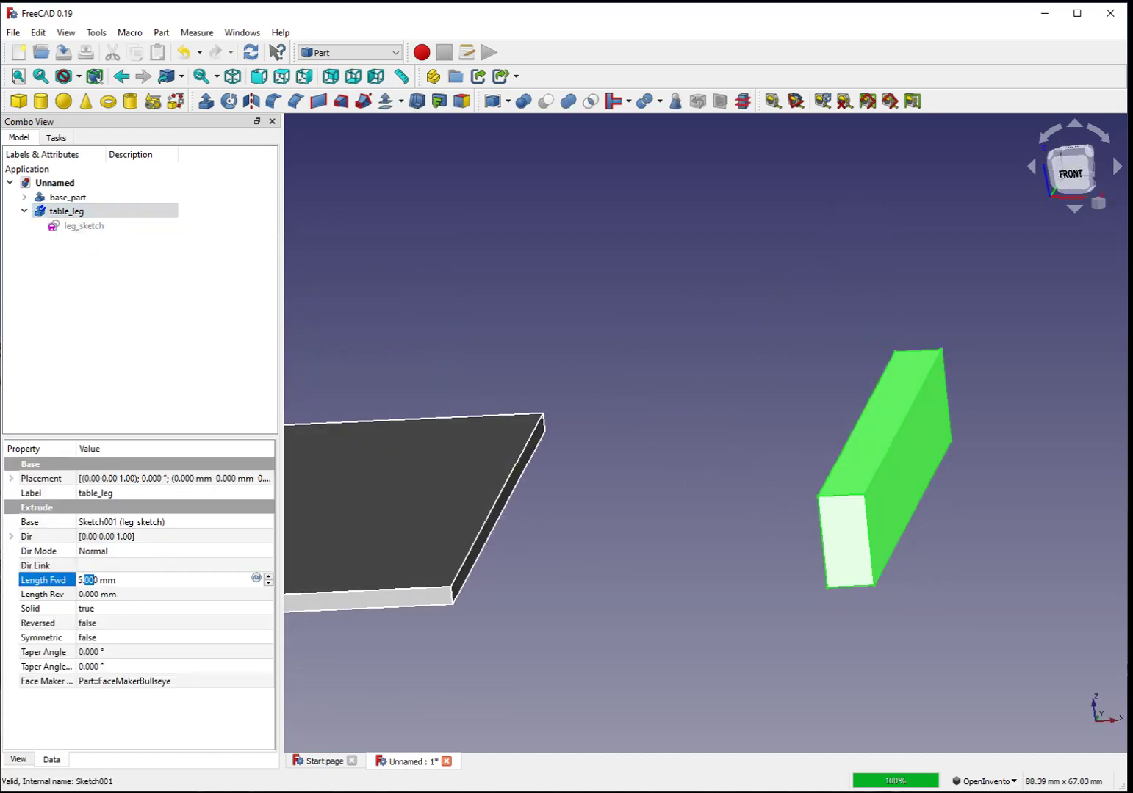
left_click(112, 577)
type("3")
type("\\")
type("\\\\\\")
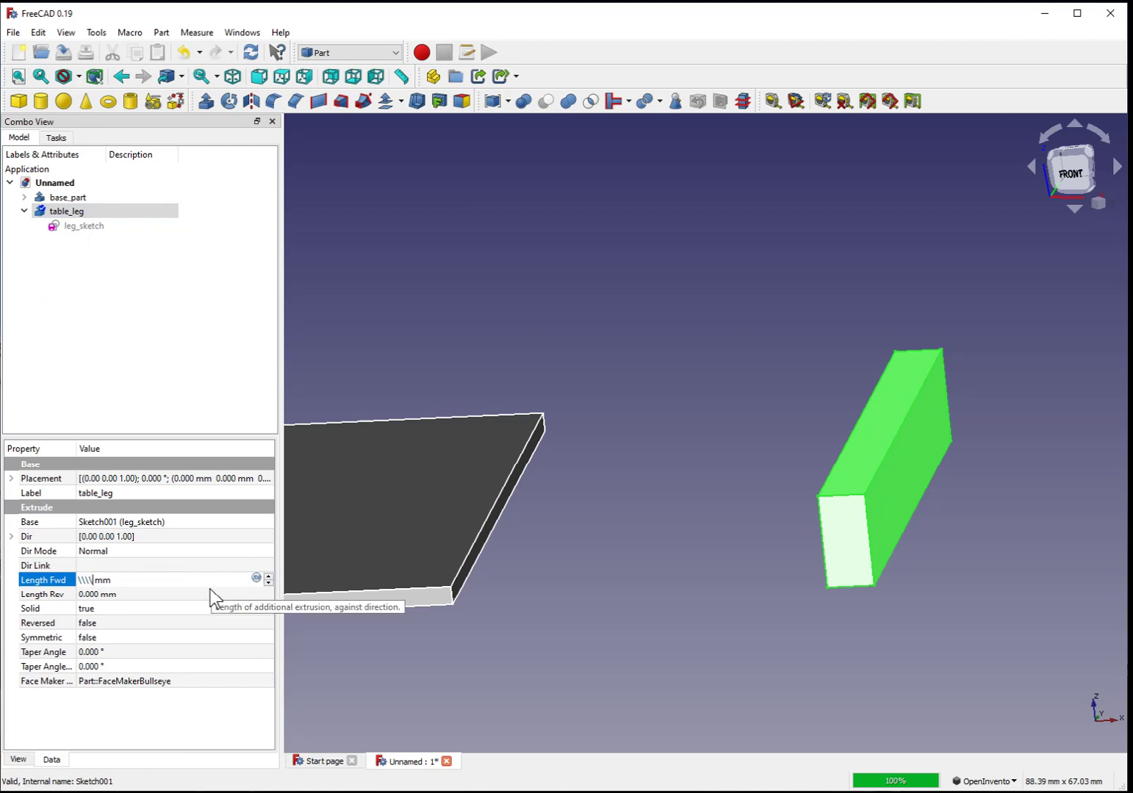
key("BackSpace")
key("BackSpace")
key("BackSpace")
key("BackSpace")
key("BackSpace")
type("5")
key("Return")
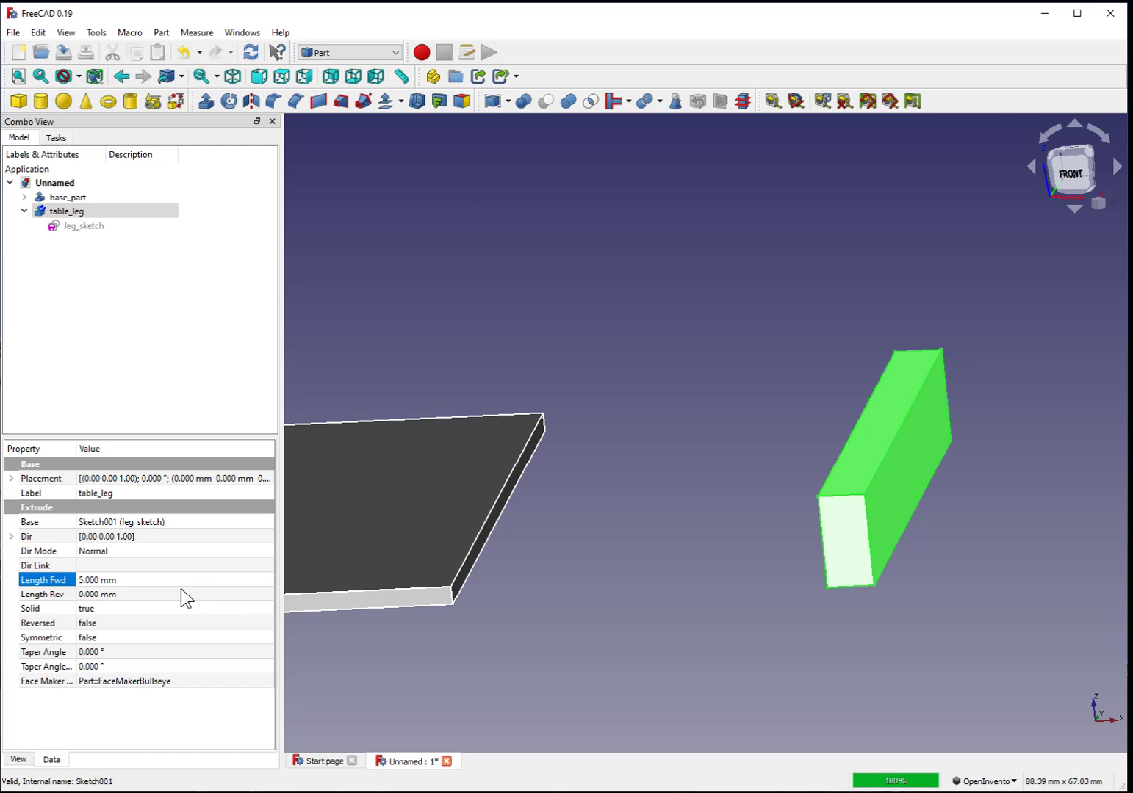
scroll(669, 551, "down", 3)
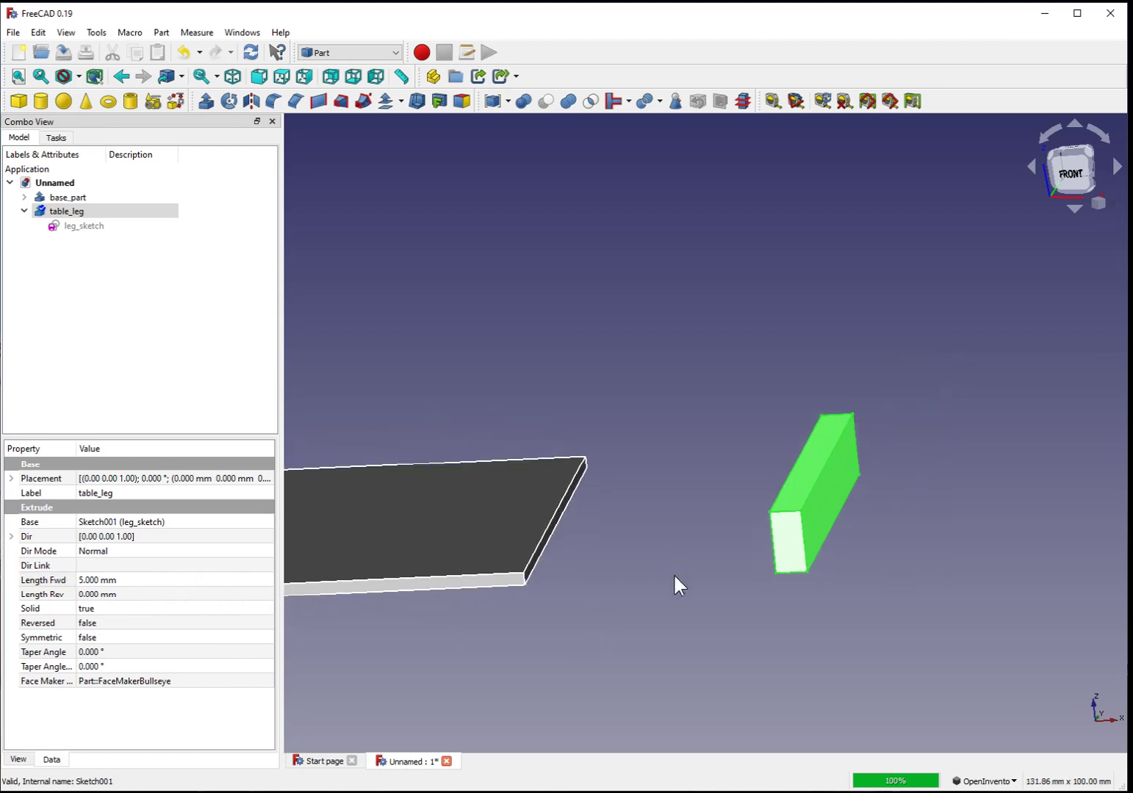
middle_click_drag(673, 573, 701, 688)
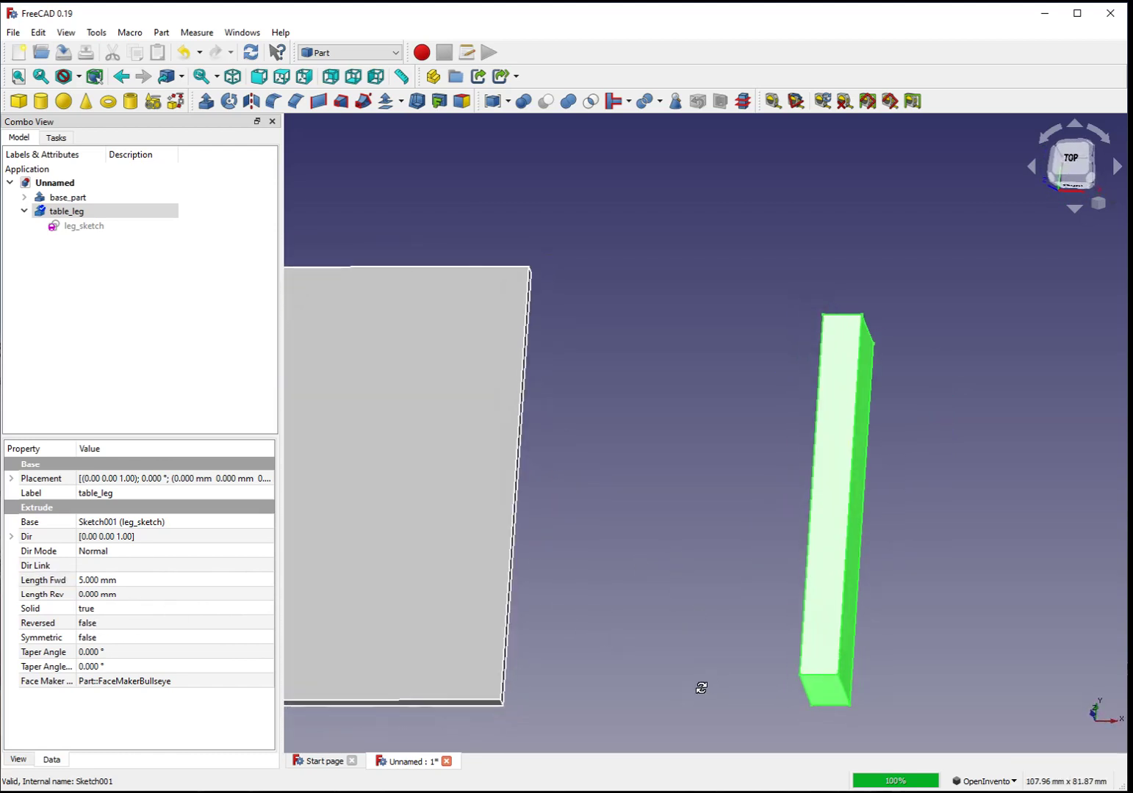
left_click(147, 346)
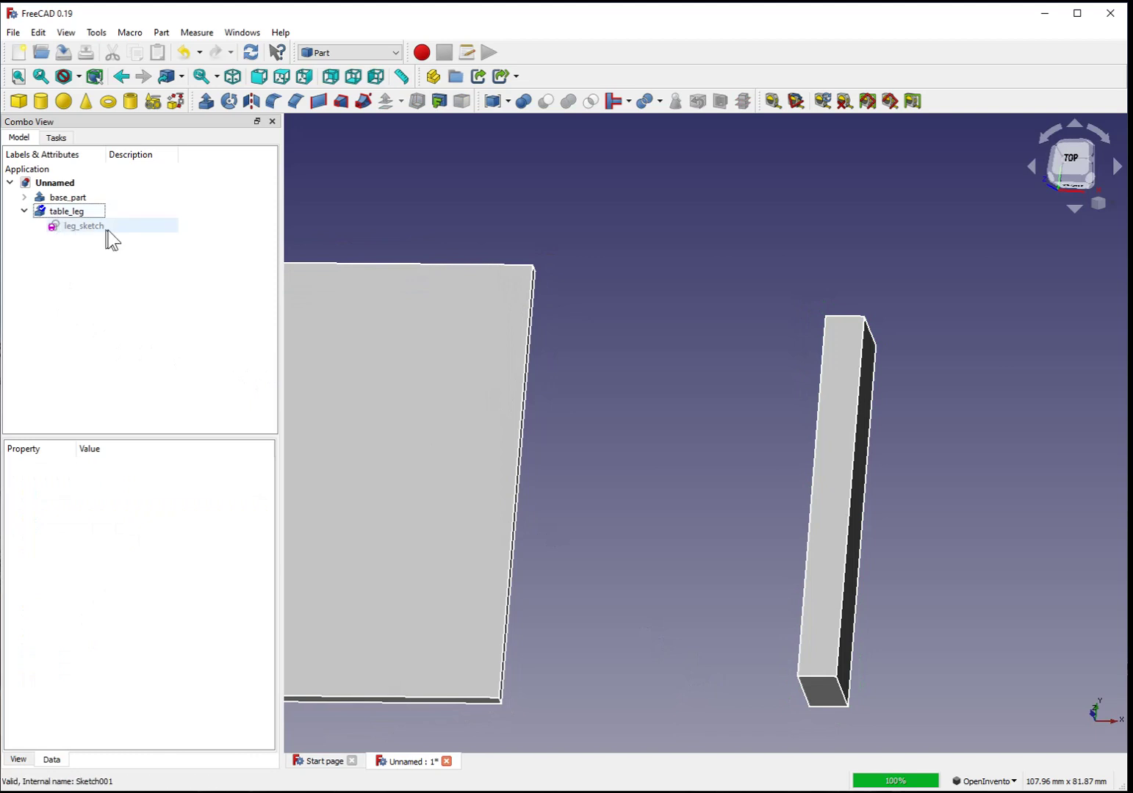
right_click(60, 212)
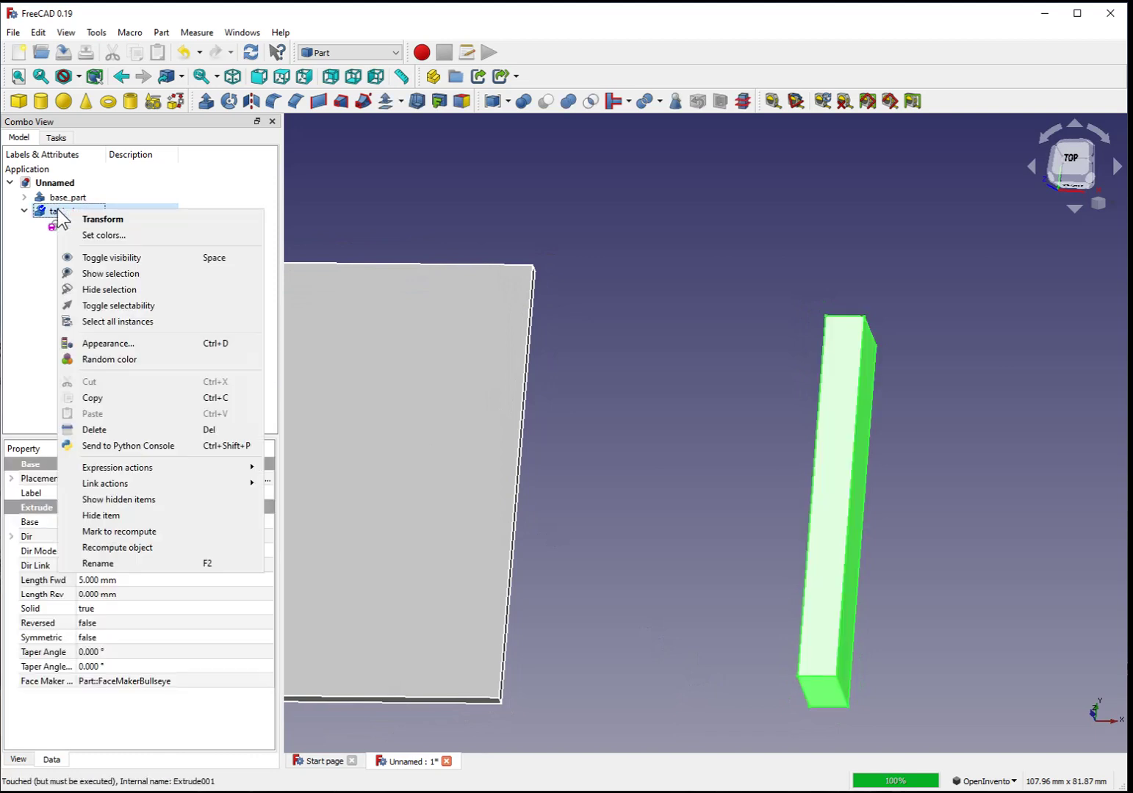
Step: Recompute table_leg and orbit the view to inspect the 5 mm bar
left_click(177, 547)
middle_click_drag(735, 639, 738, 539)
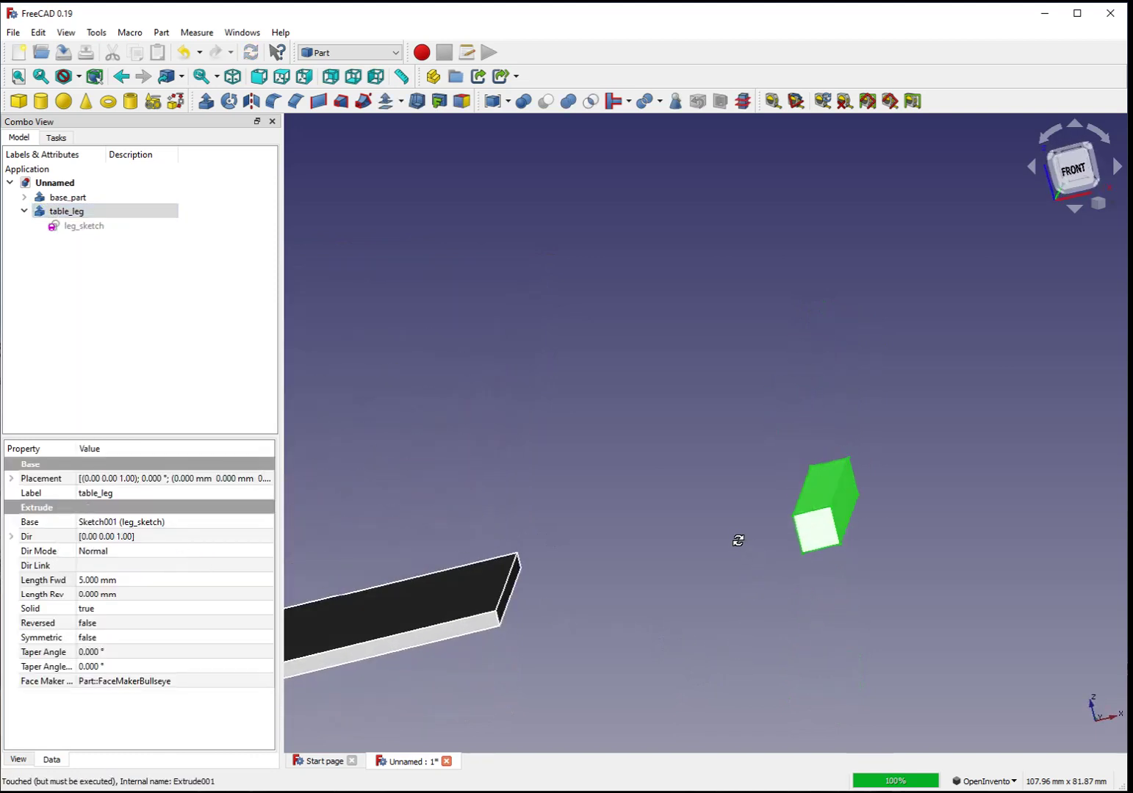
right_click(53, 214)
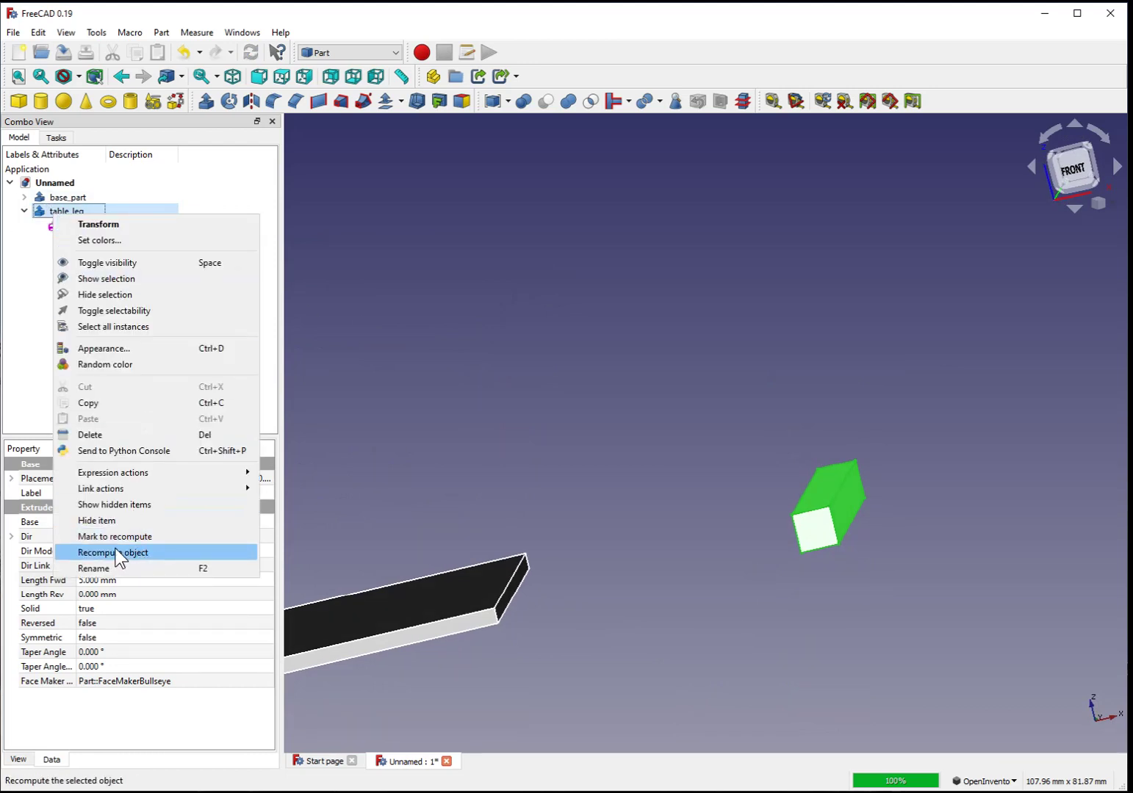
left_click(14, 395)
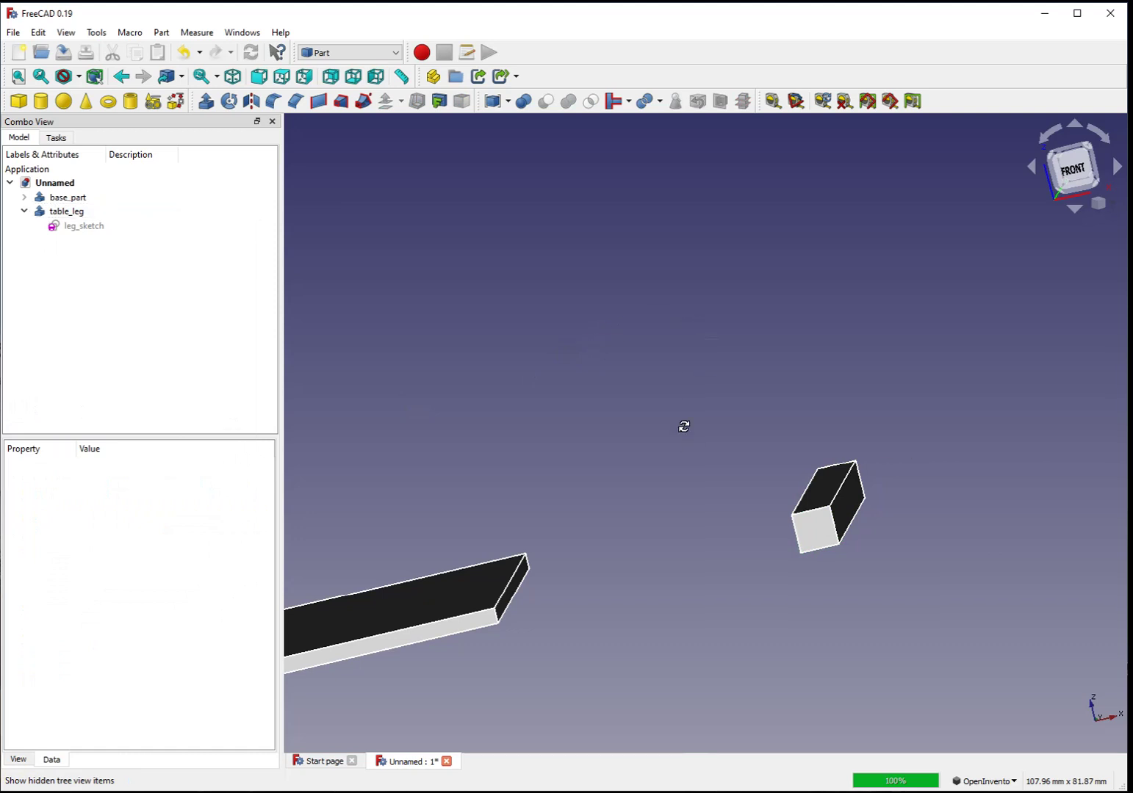
middle_click_drag(683, 426, 659, 437)
middle_click_drag(813, 482, 856, 478)
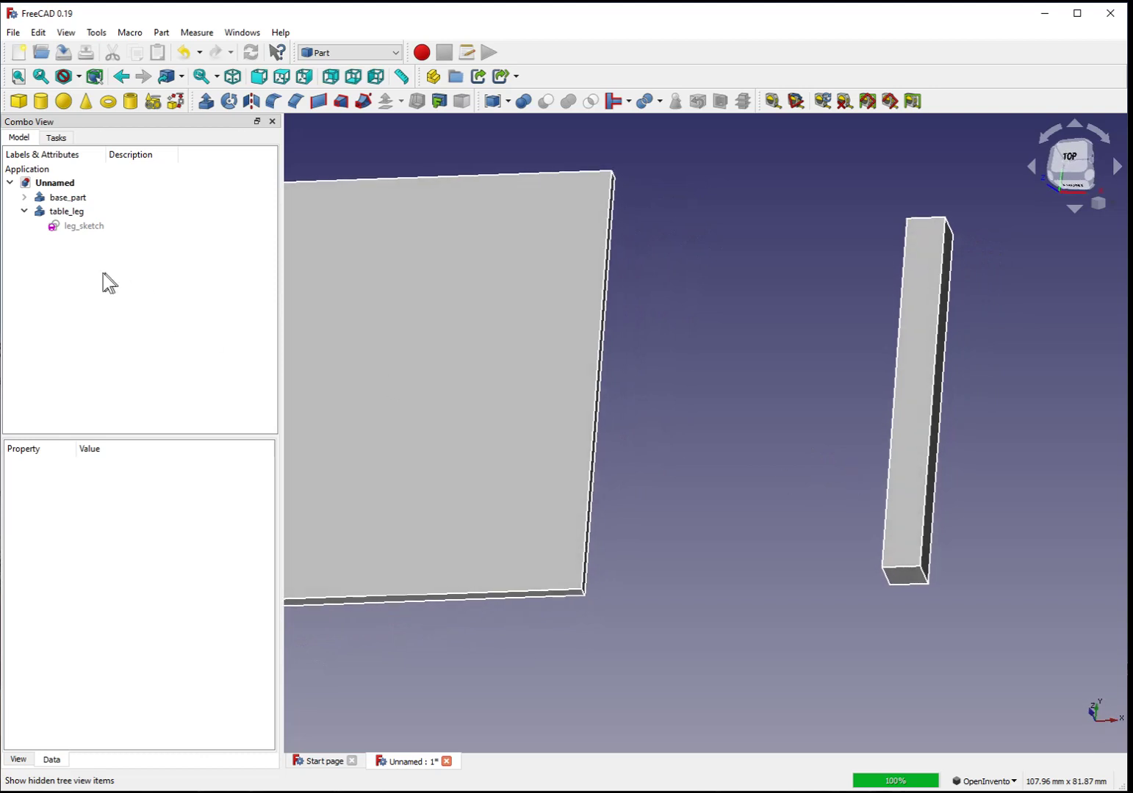
left_click(25, 212)
Step: Expand table_leg's Placement and set the rotation angle to 90°
left_click(58, 210)
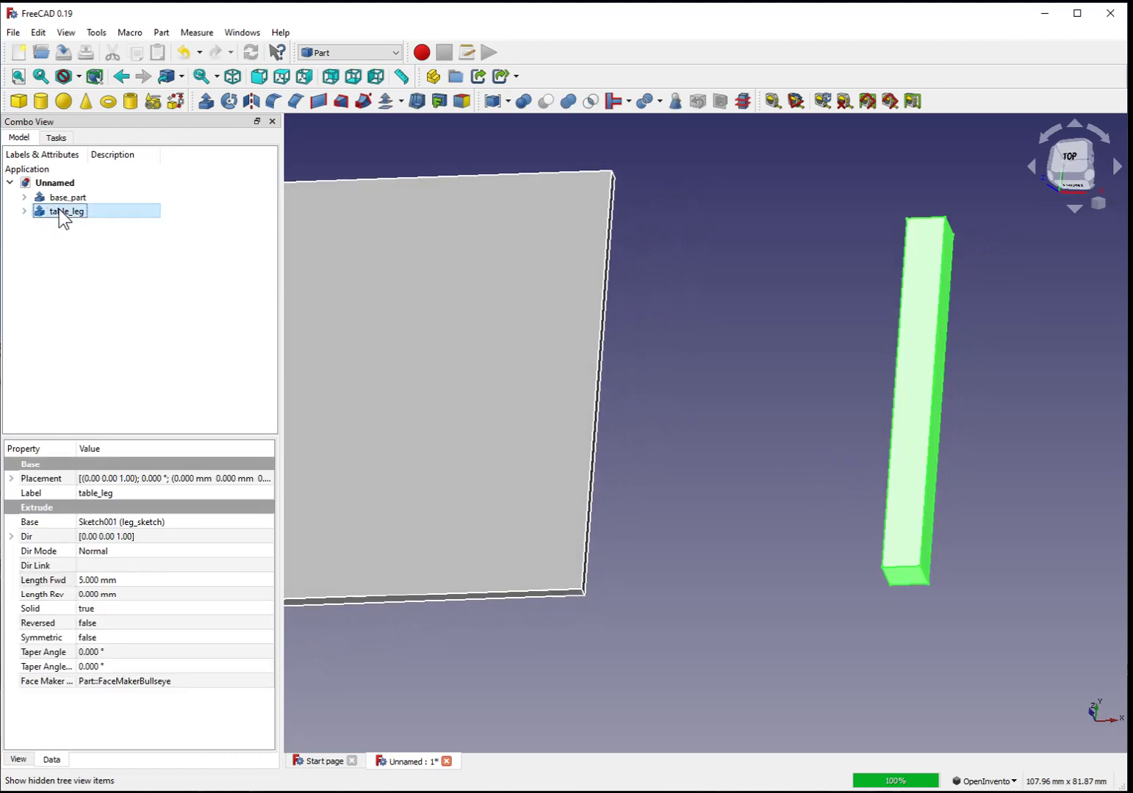
left_click(11, 479)
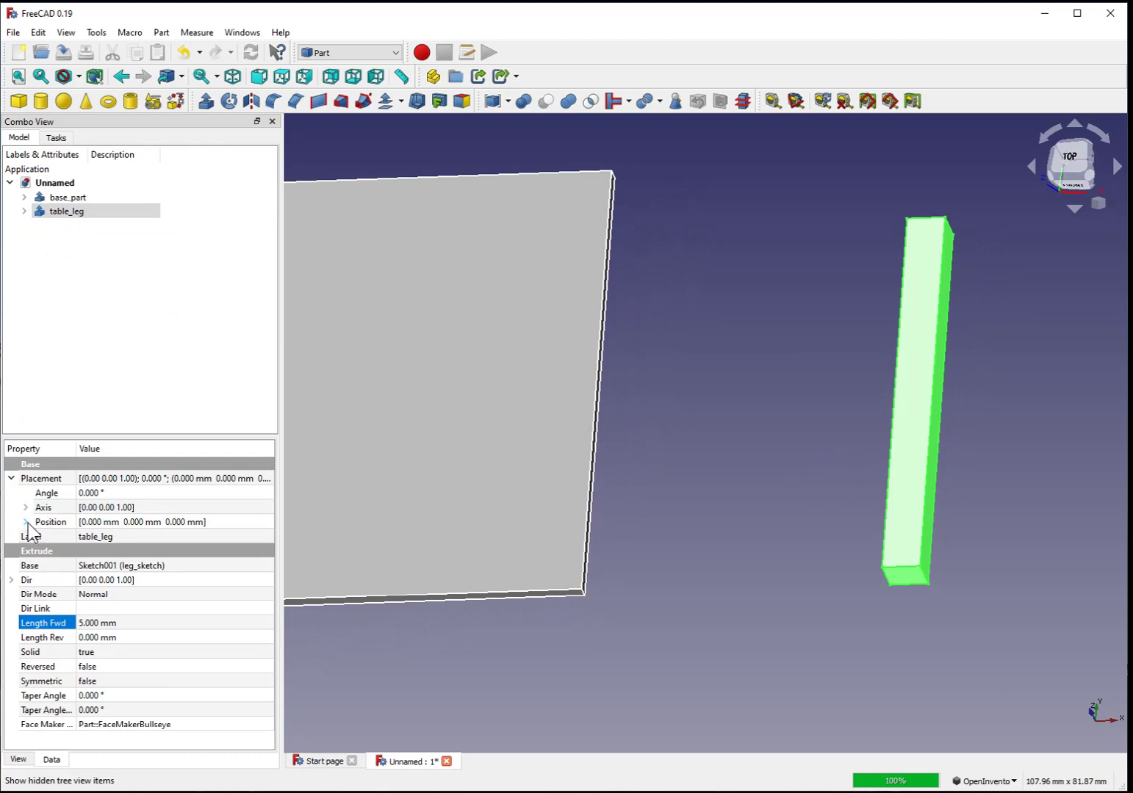
left_click(26, 522)
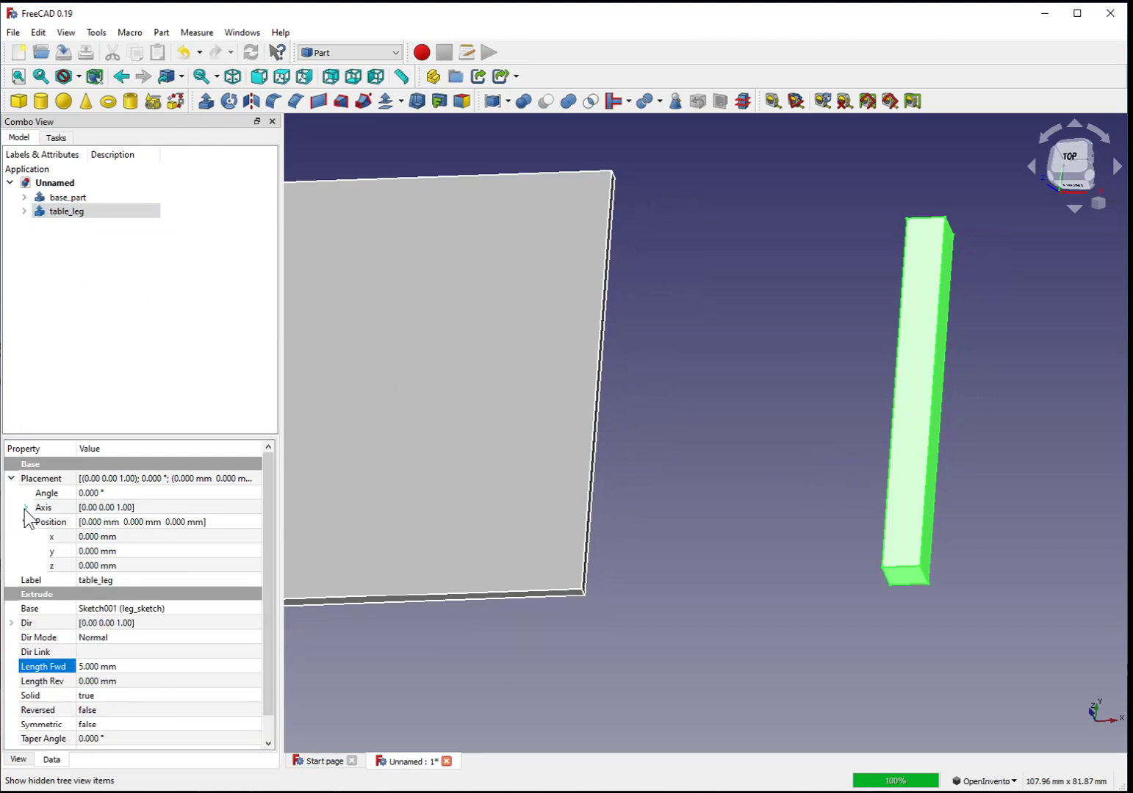
left_click(25, 507)
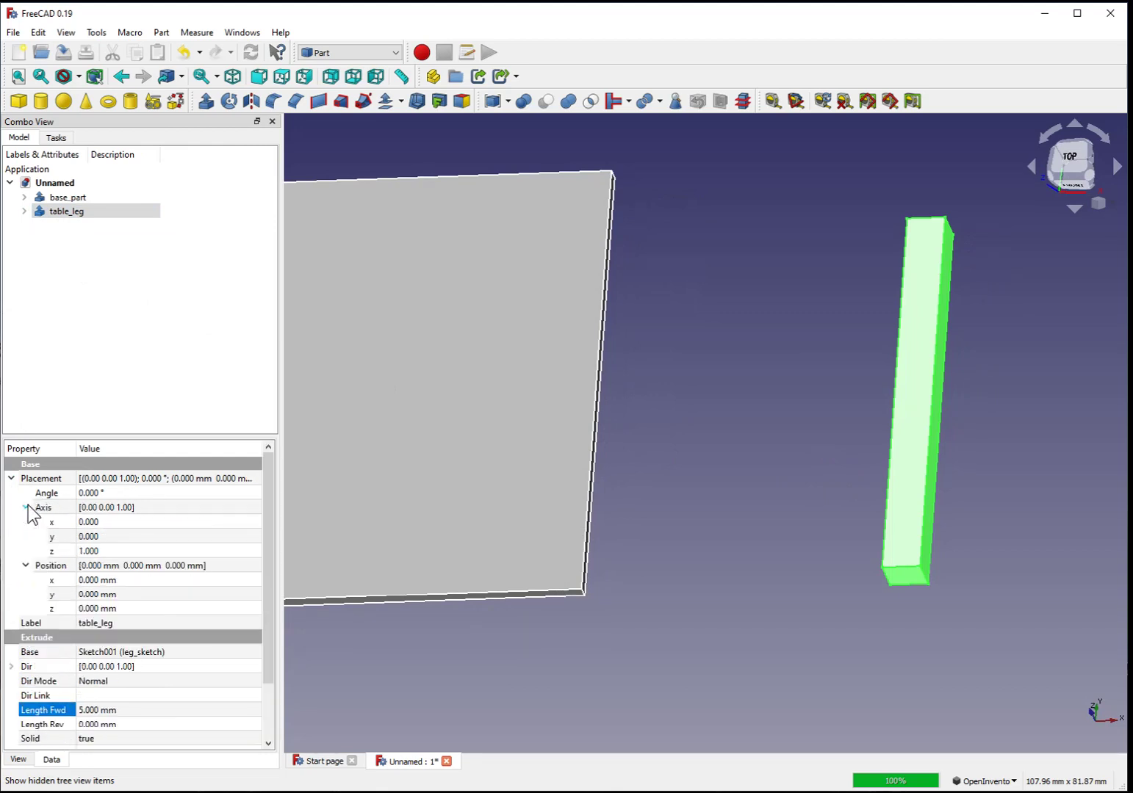
left_click(138, 493)
type("90")
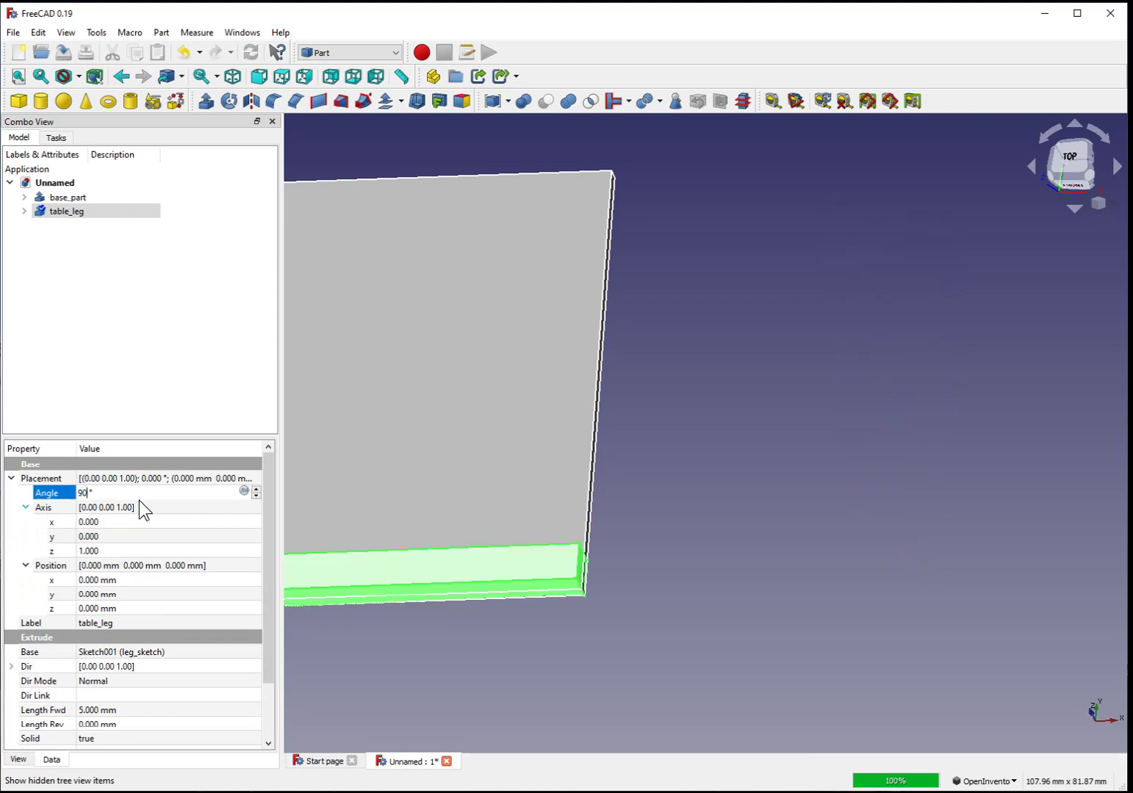
key("Return")
middle_click_drag(475, 523, 754, 459)
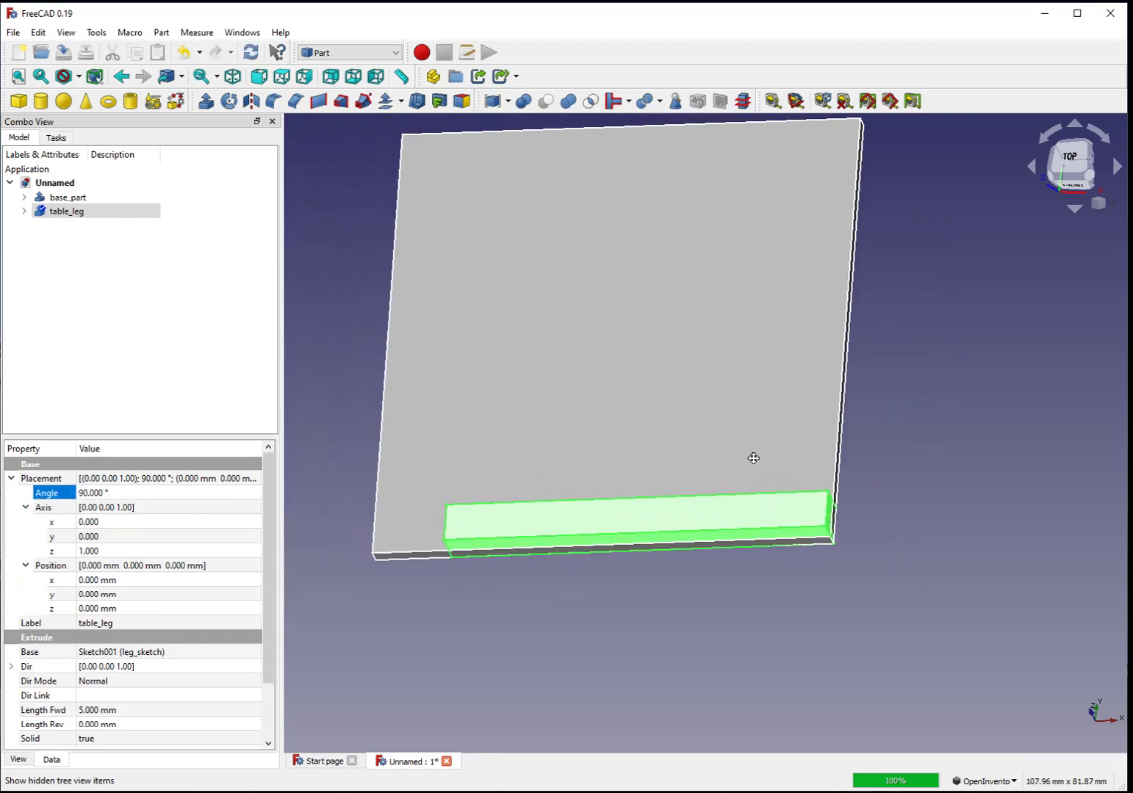
Step: Set the rotation axis to X (x = 1) and inspect the upright leg
left_click(166, 494)
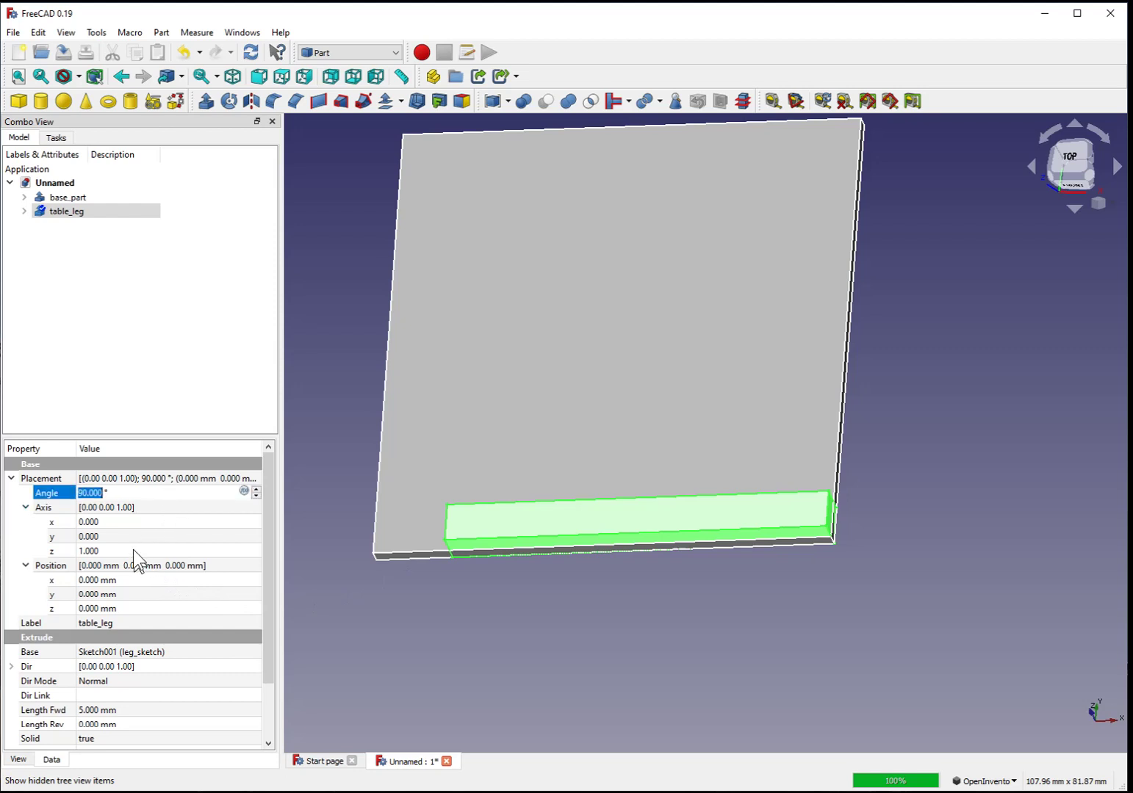
left_click(133, 547)
type("0")
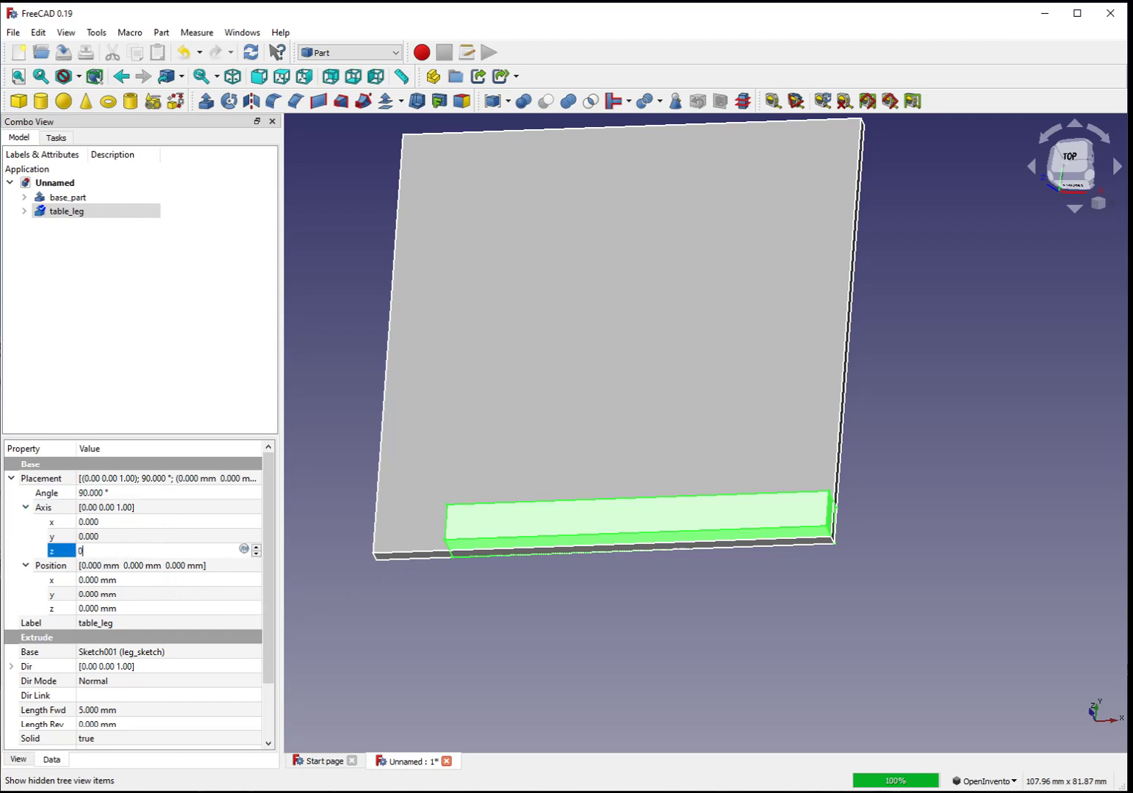
left_click(122, 534)
type("1")
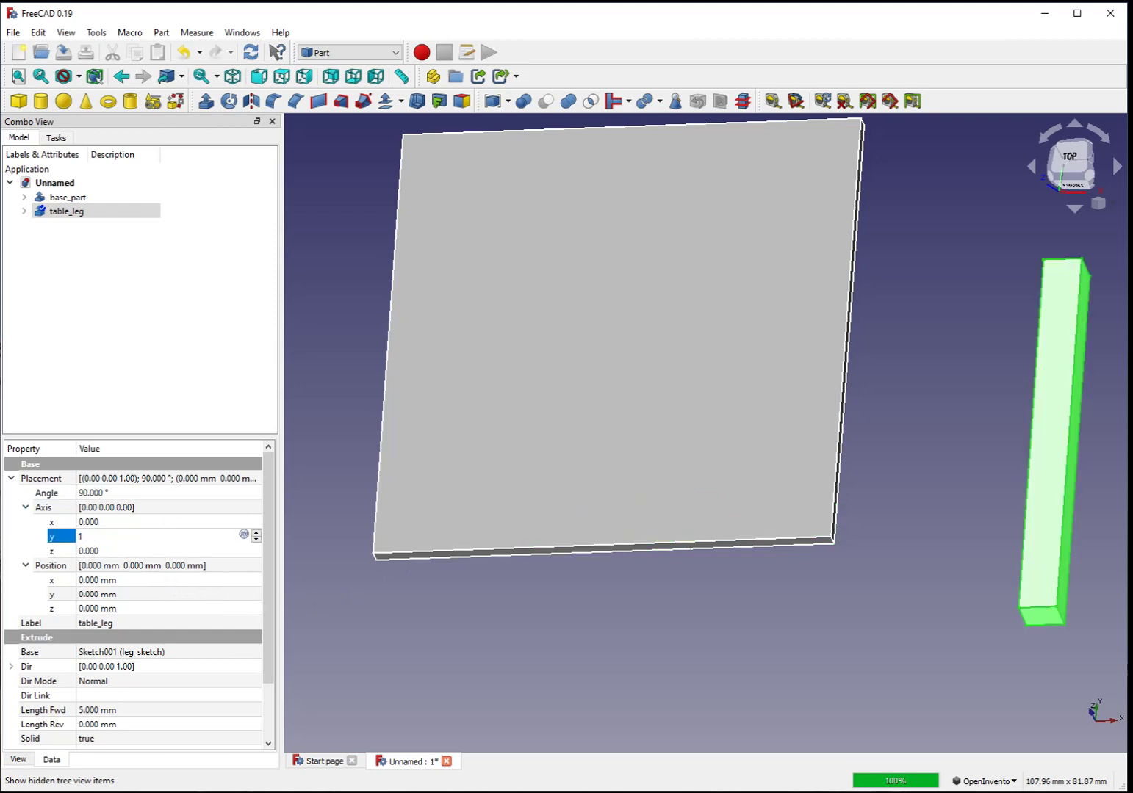
type("0")
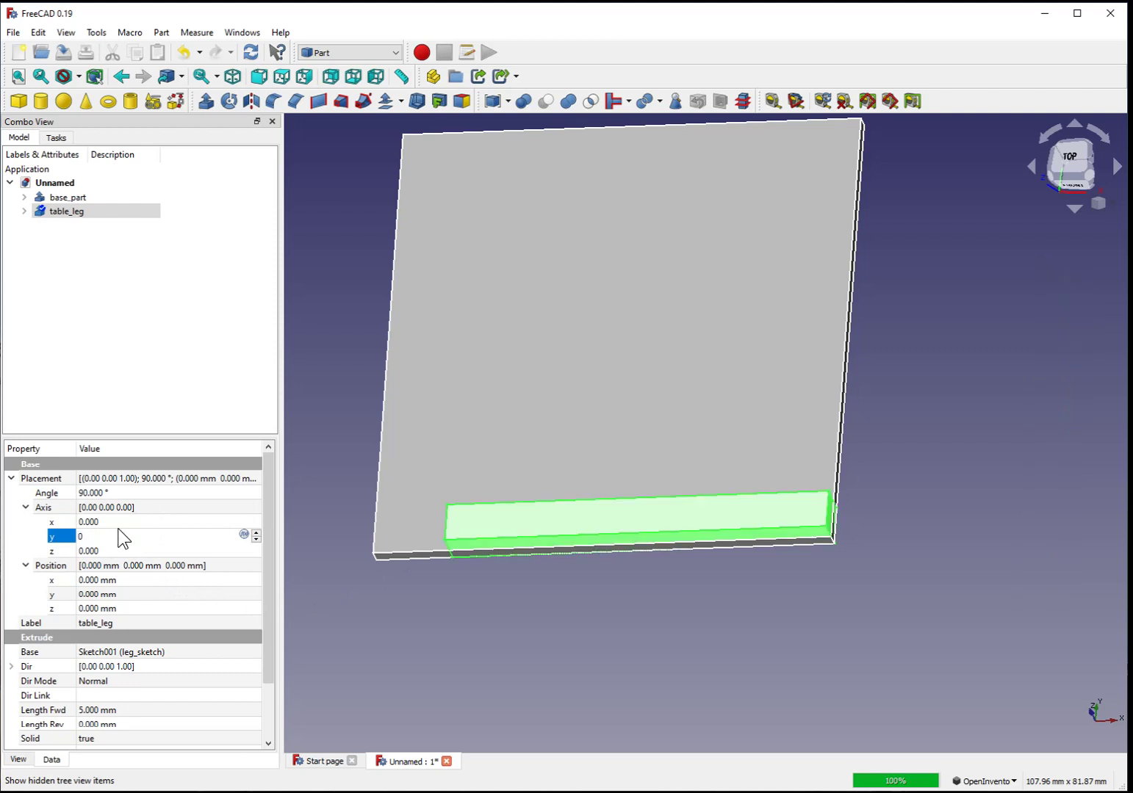
left_click(122, 523)
type("1")
key("Return")
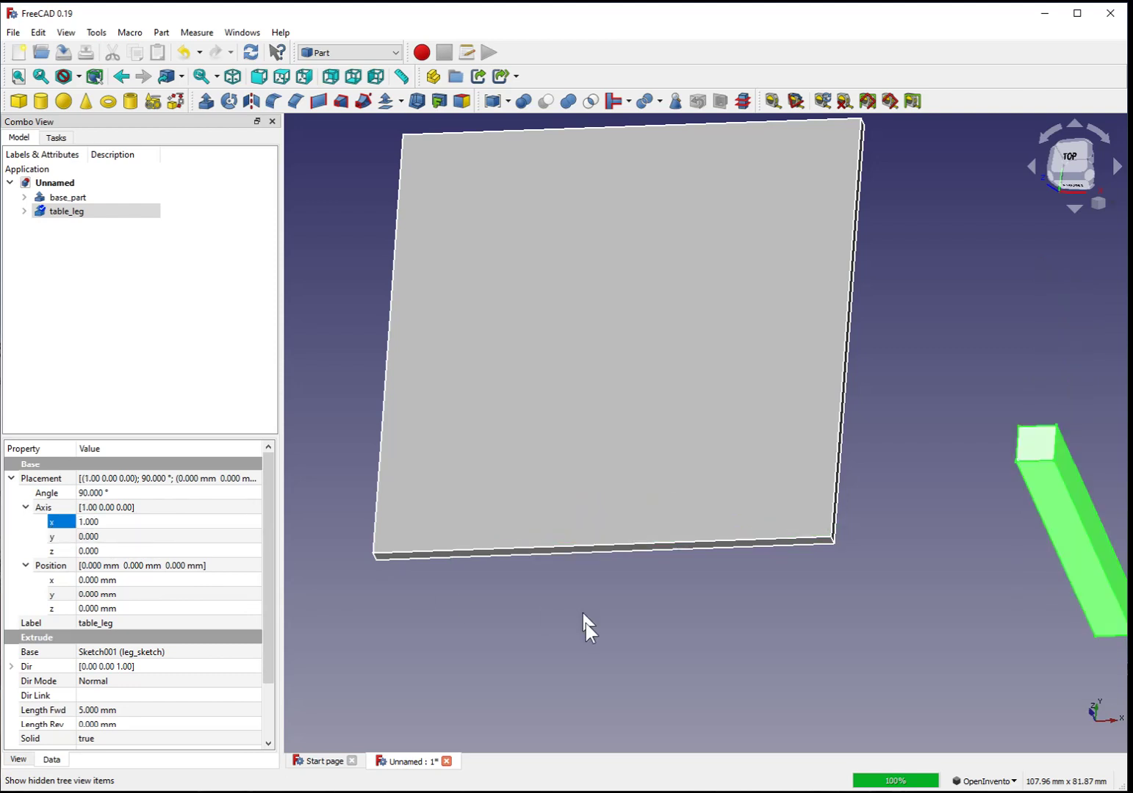
left_click_drag(586, 624, 963, 539)
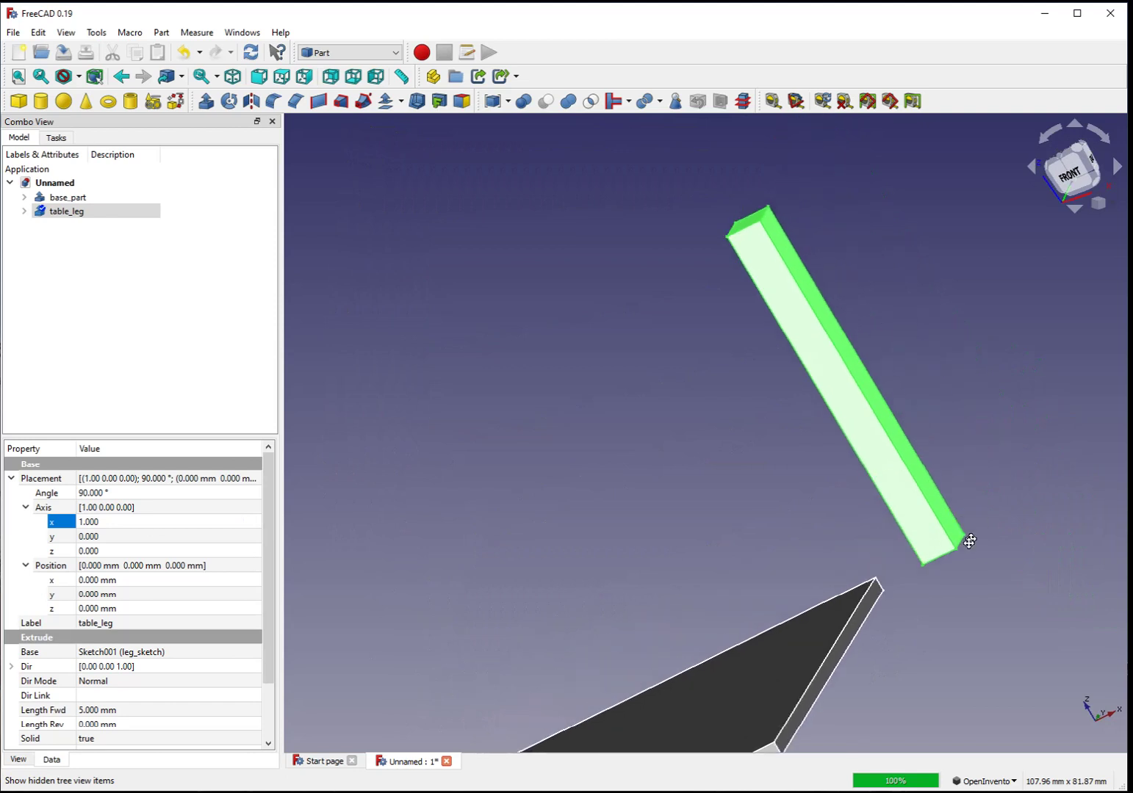
Step: View the plate and leg from below, then straight from the front
left_click(1079, 190)
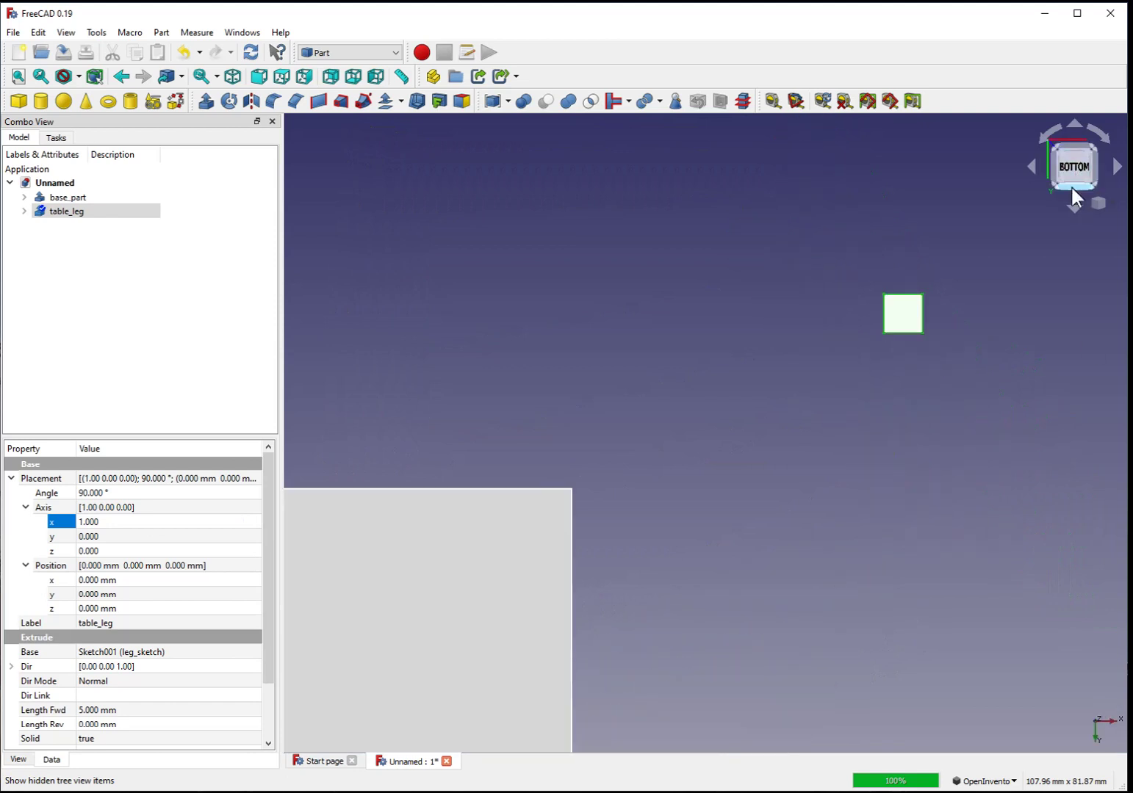
left_click(1074, 208)
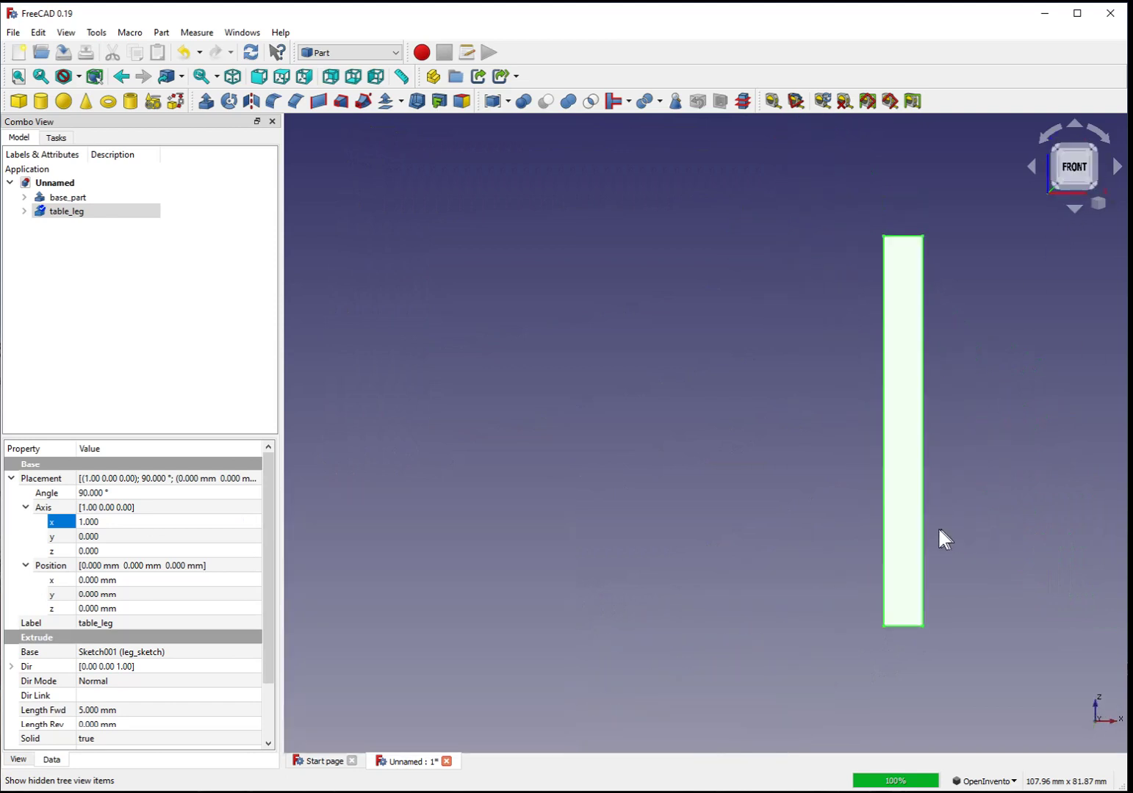
middle_click_drag(769, 532, 752, 441)
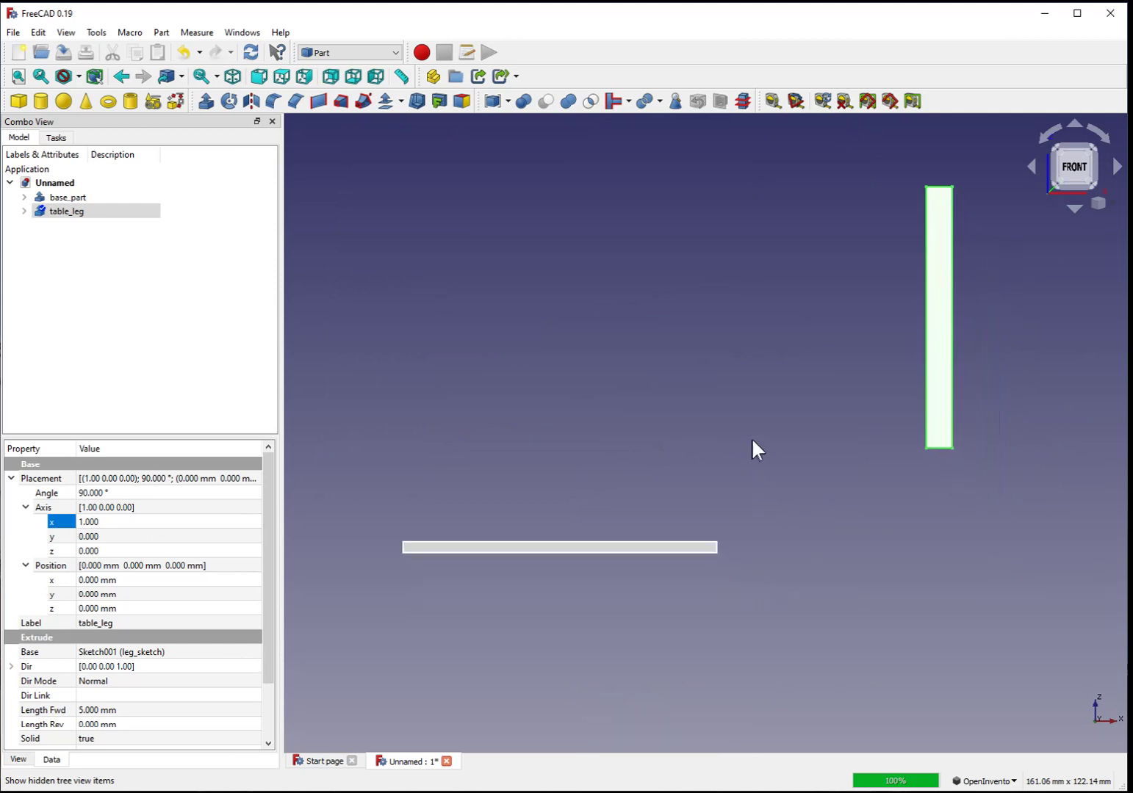
Step: Try a leg rotation angle of -90°, then set it back to 90°
left_click(169, 493)
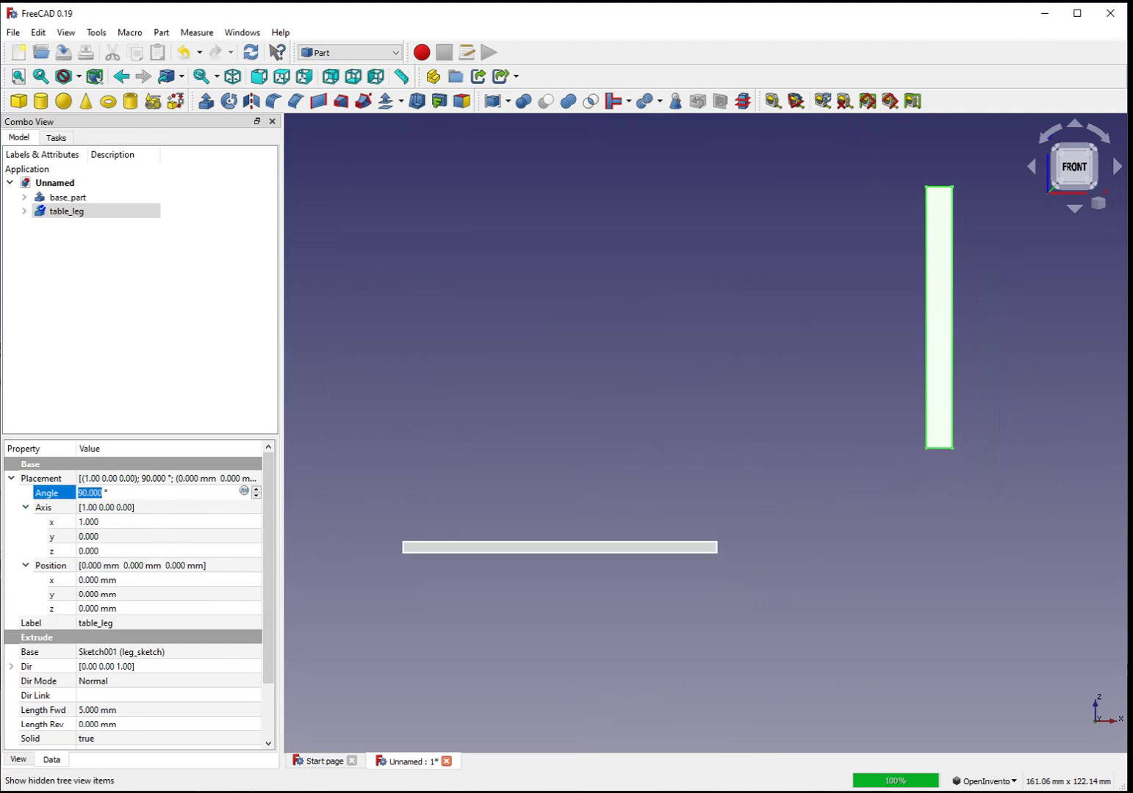
type("-90")
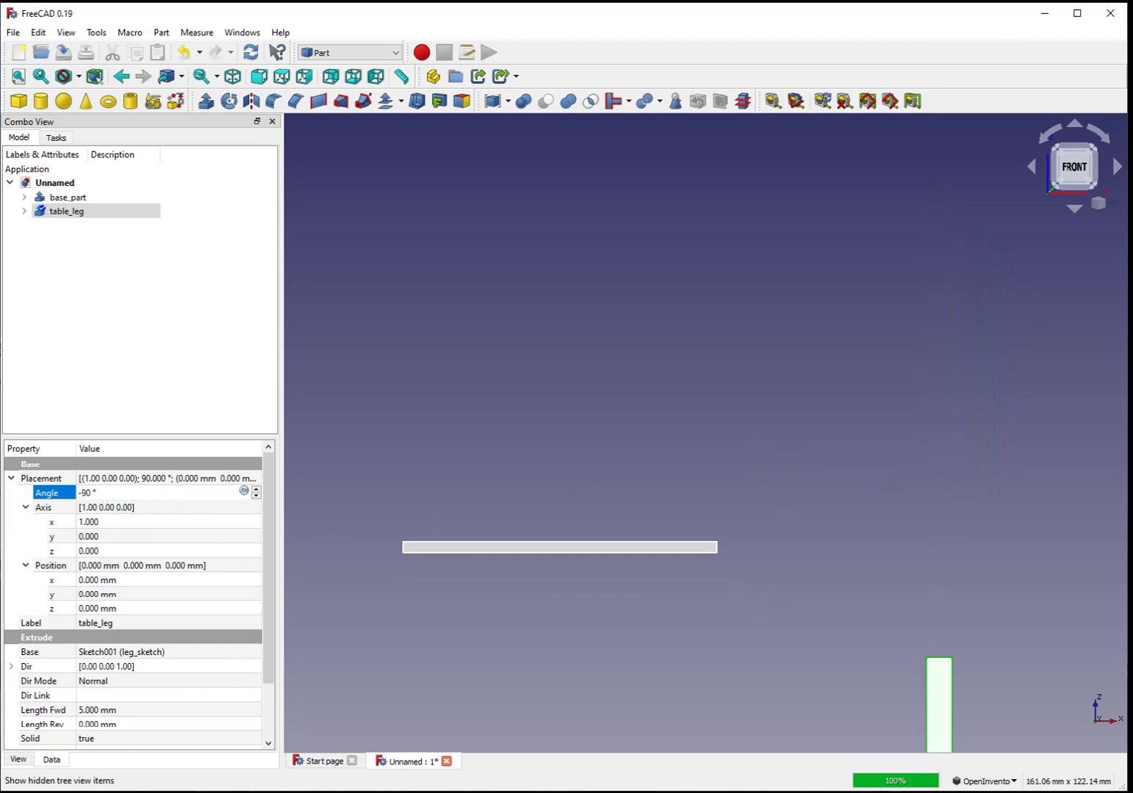
key("Return")
middle_click_drag(695, 473, 867, 298)
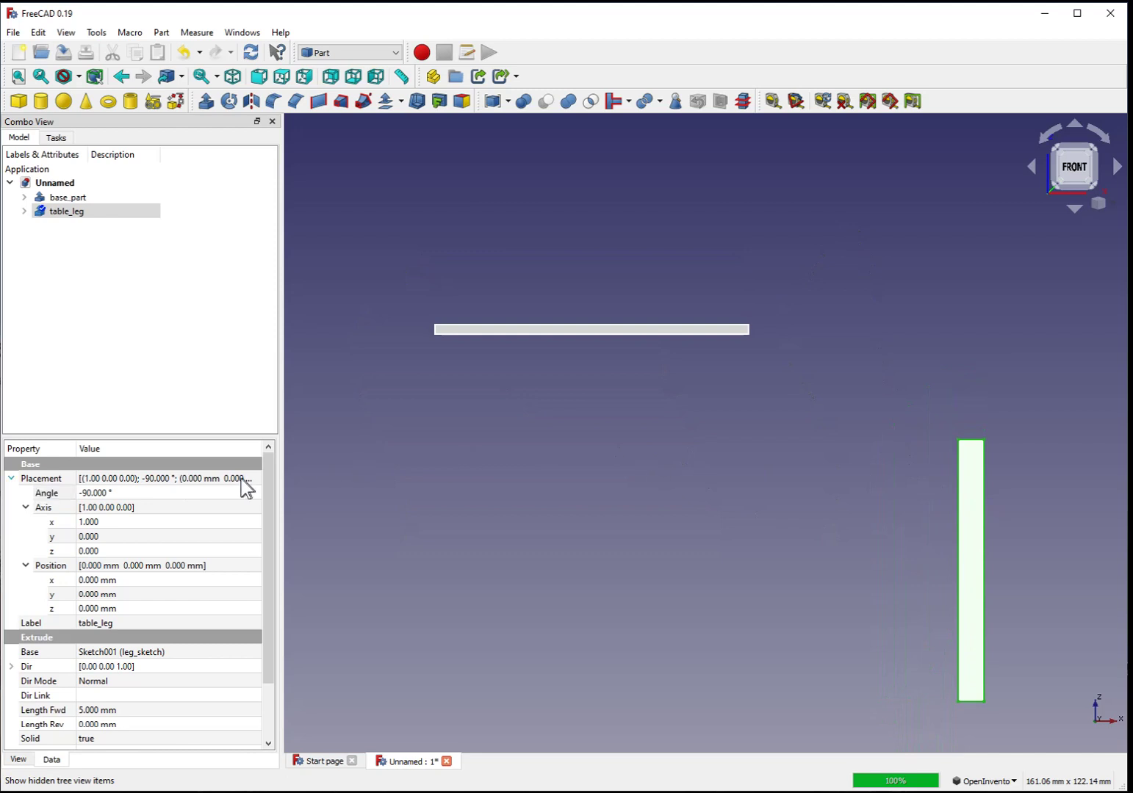
left_click(91, 492)
type("90")
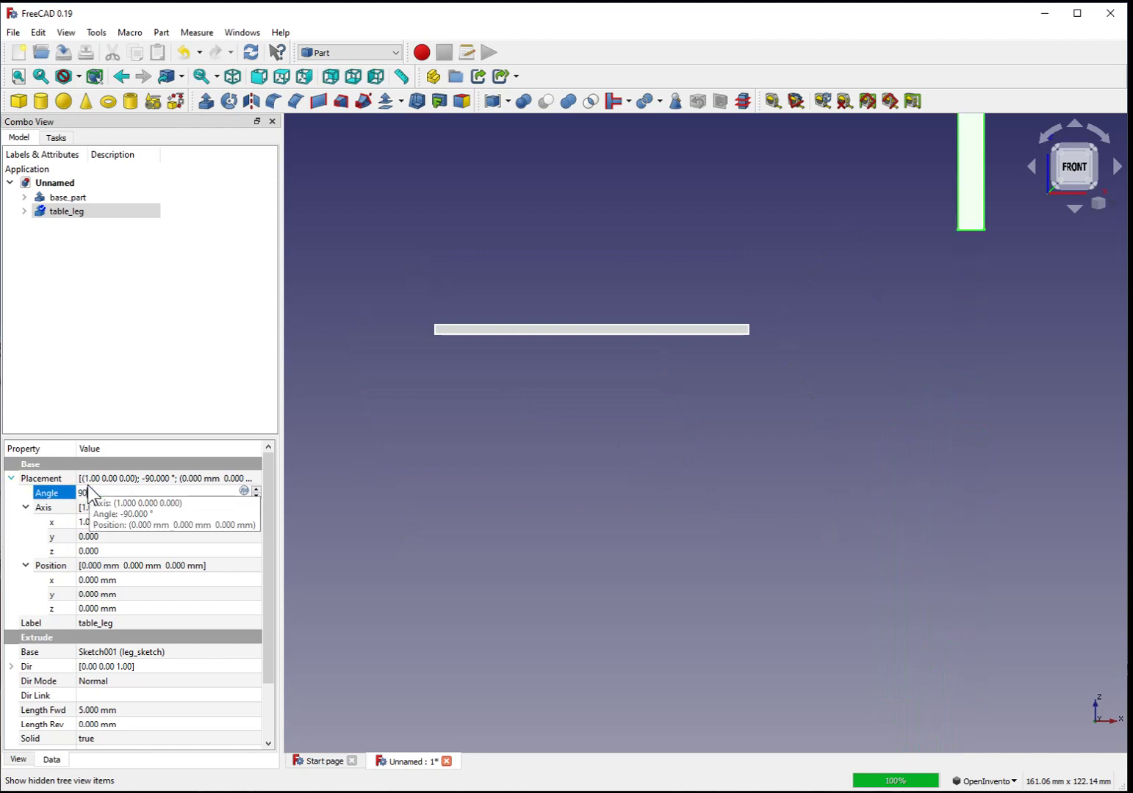
middle_click_drag(841, 282, 923, 332)
Step: Set table_leg's x position to -45 mm
scroll(815, 540, "down", 2)
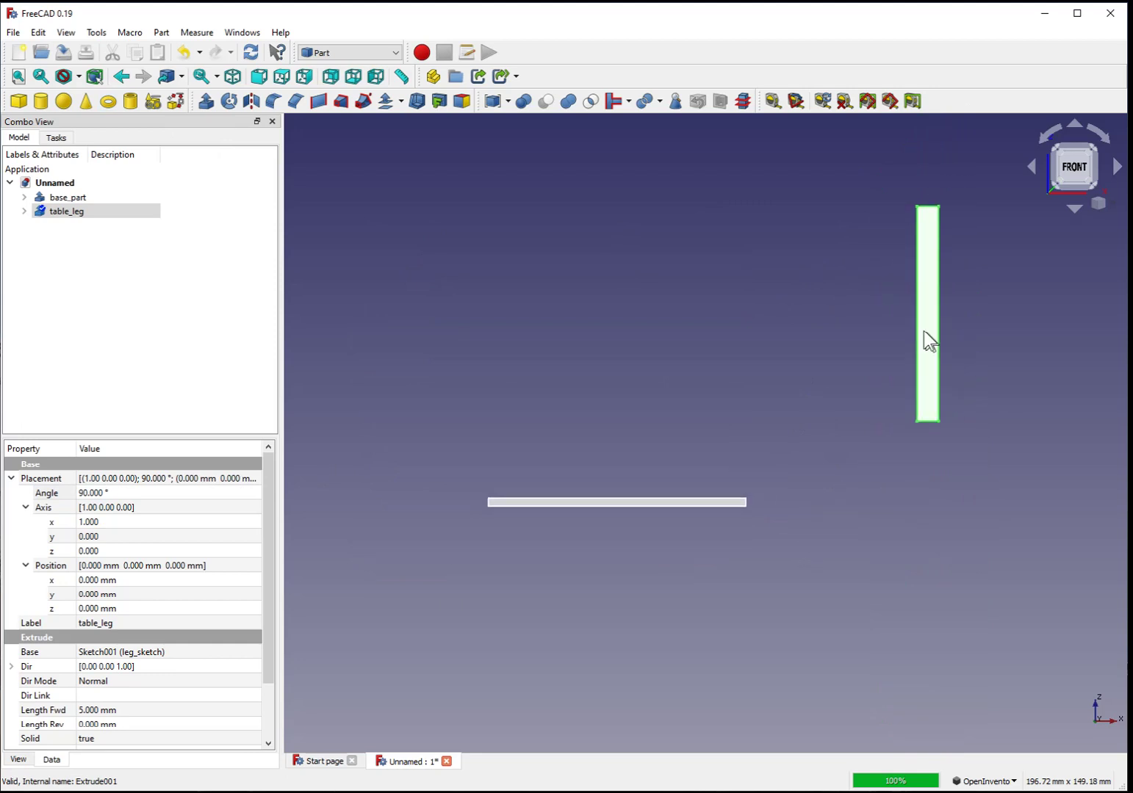
left_click(117, 581)
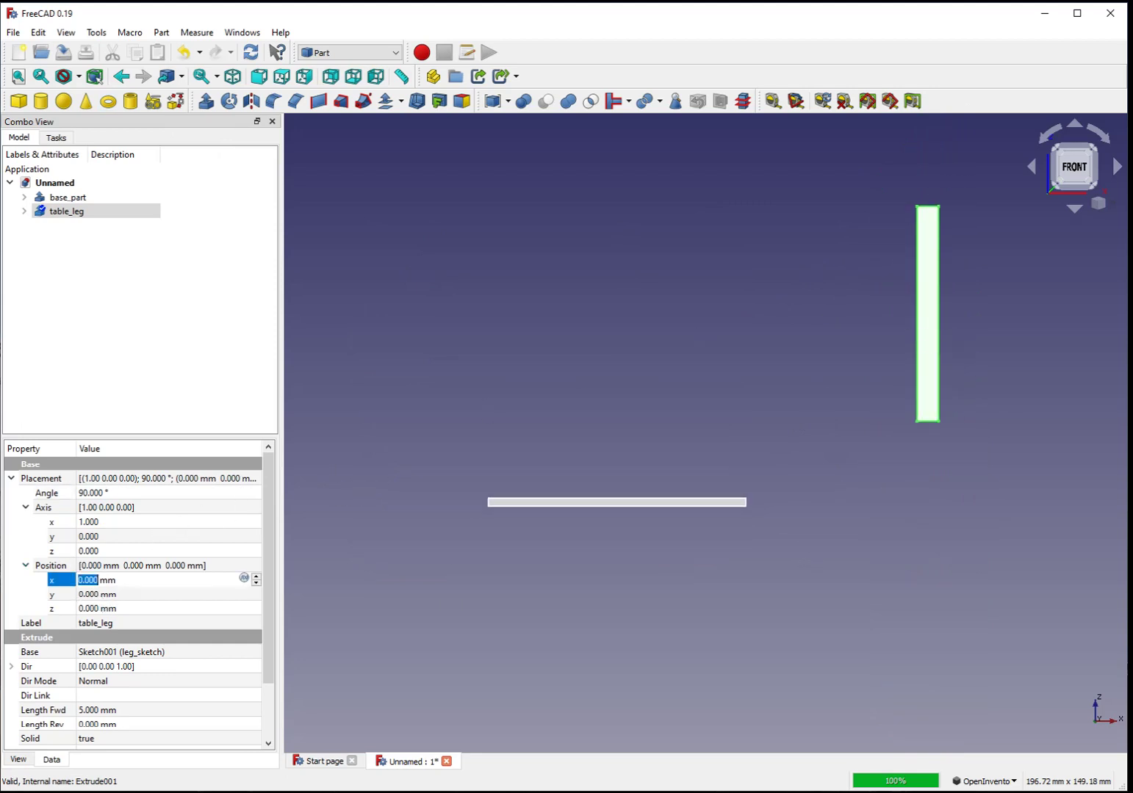
scroll(139, 580, "down", 20)
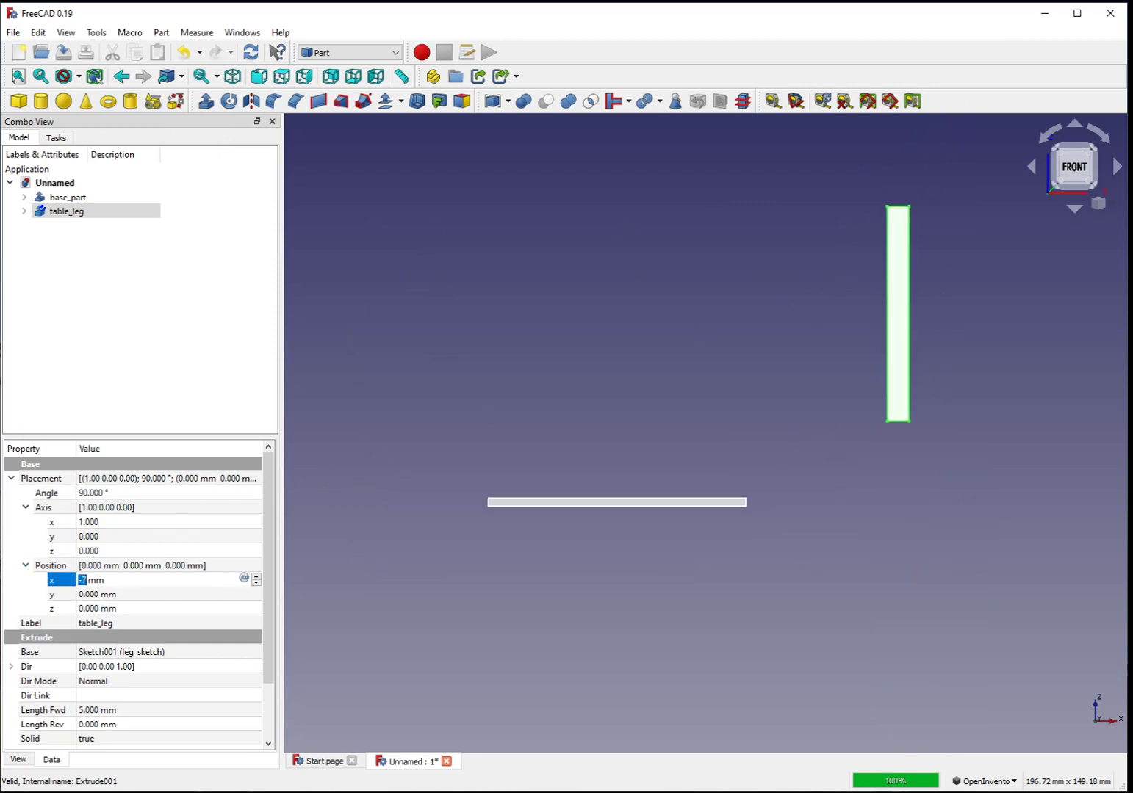
scroll(138, 580, "down", 20)
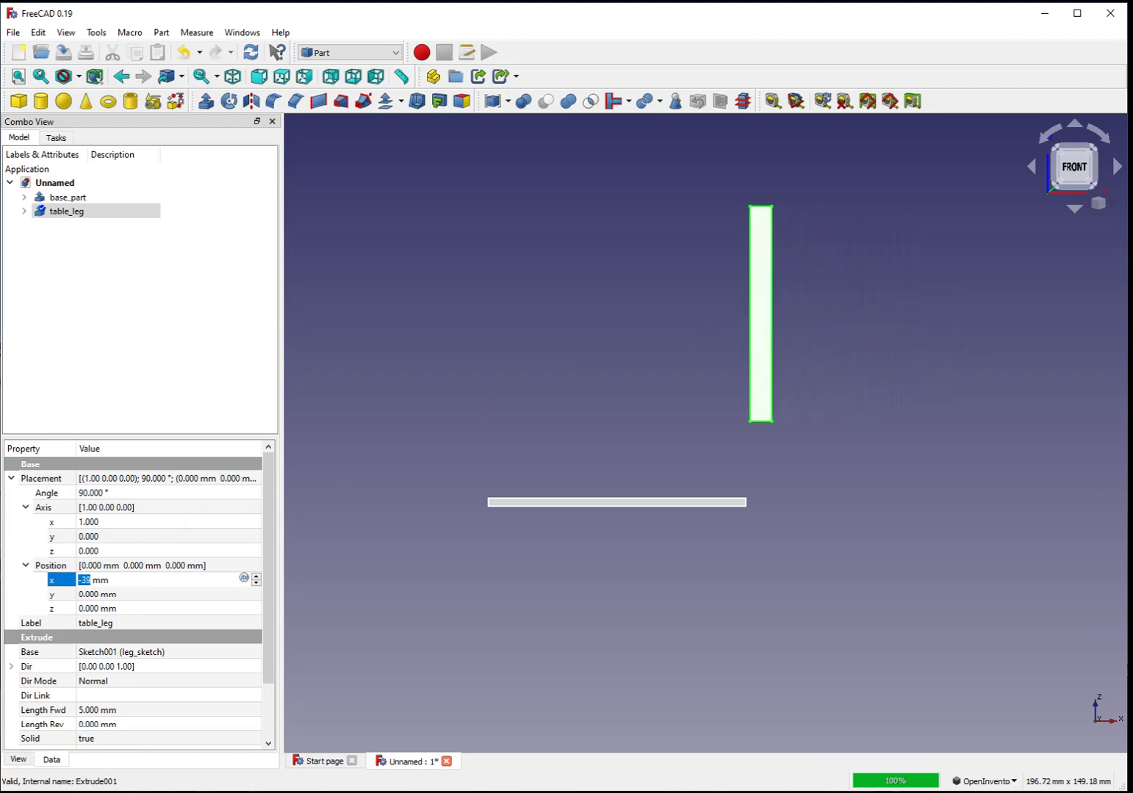
scroll(139, 580, "down", 4)
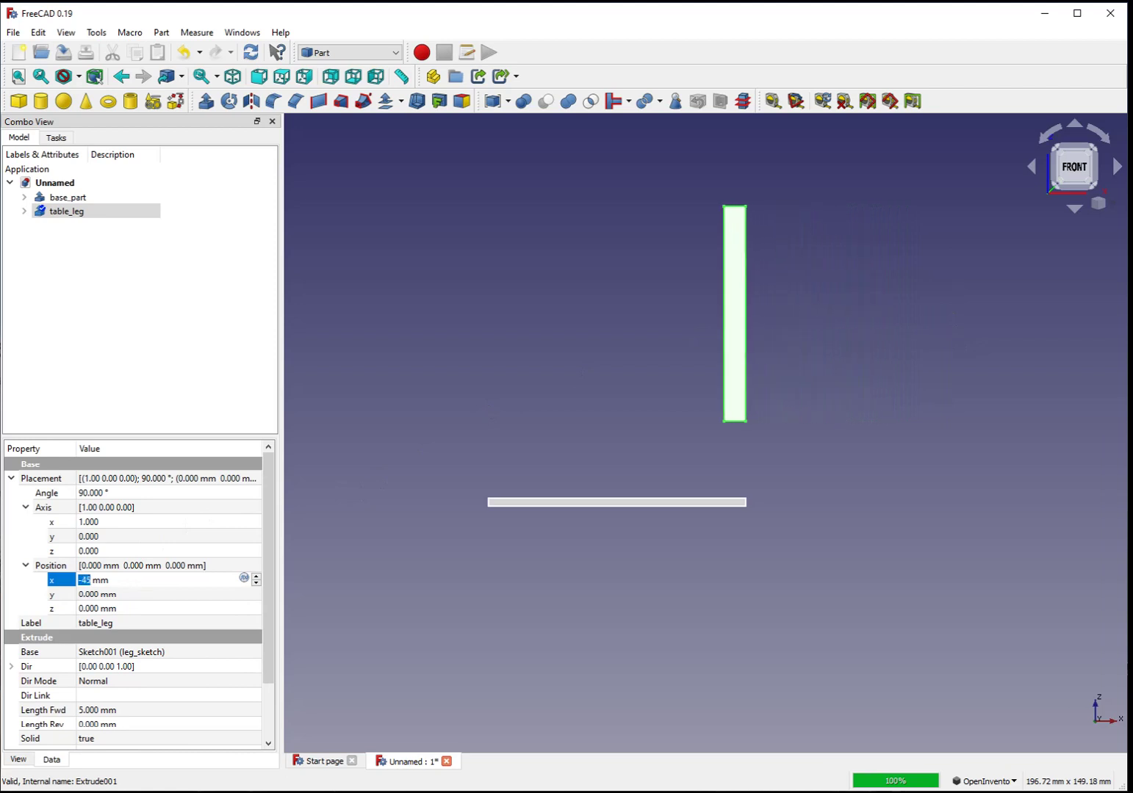
scroll(139, 581, "up", 2)
key("Return")
Step: In the top view, set the leg's y position to 25 mm
key("2")
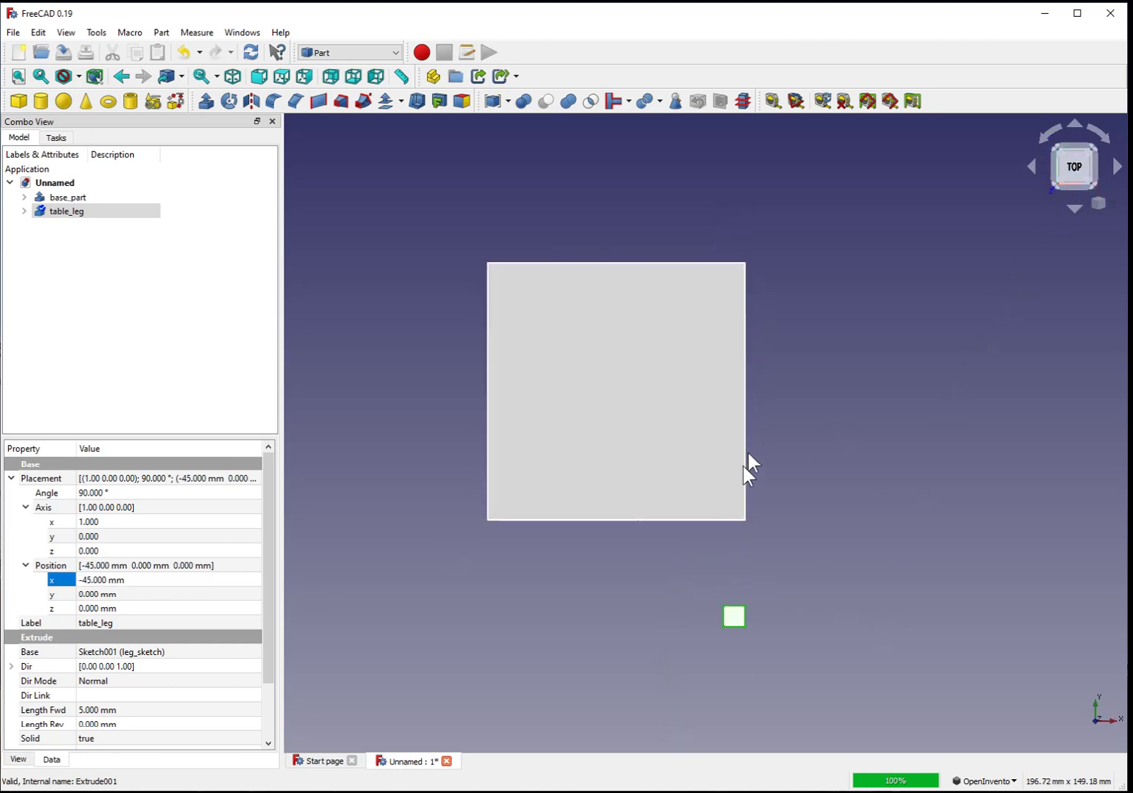
scroll(732, 543, "up", 2)
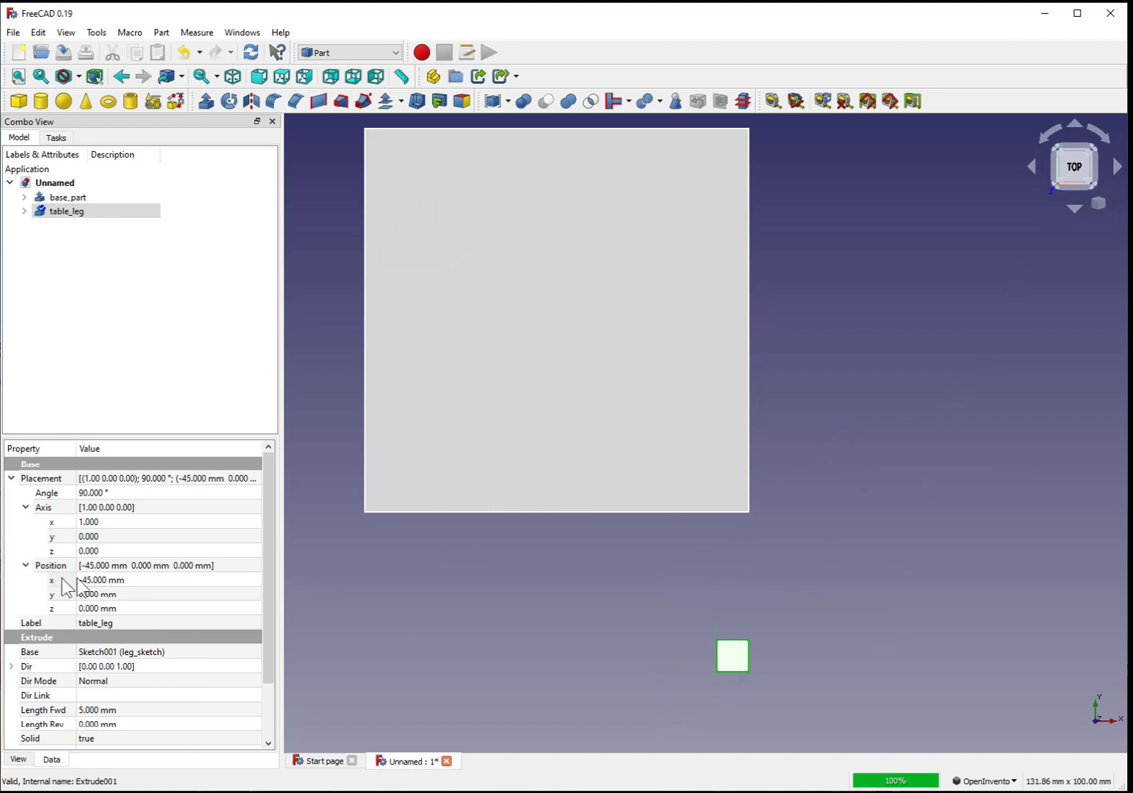
left_click(169, 596)
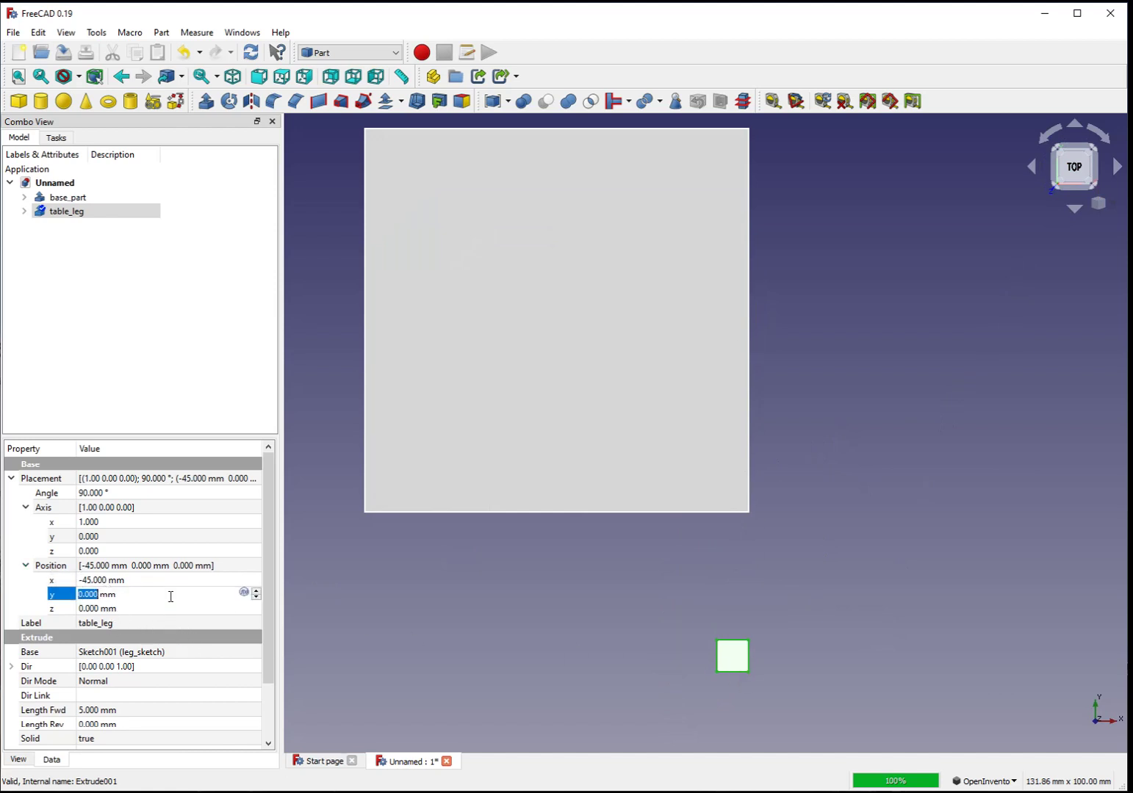
key("Down")
key("Down")
key("Down")
key("Up")
key("Up")
key("Up")
key("Up")
key("Up")
key("Up")
key("Up")
key("Up")
key("Up")
key("Up")
key("Up")
key("Up")
key("Up")
key("Up")
key("Up")
key("Up")
key("Up")
key("Up")
key("Up")
key("Up")
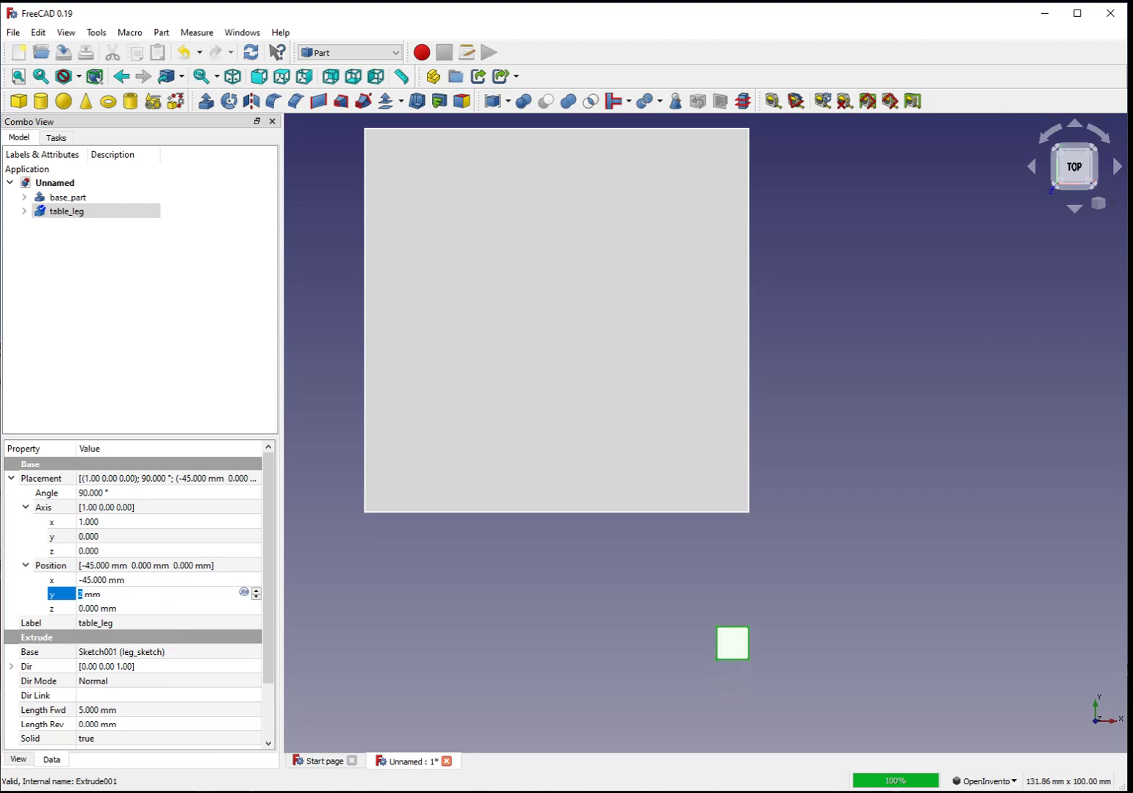
key("Up")
key("Up")
key("Up")
key("Up")
key("Up")
key("Up")
key("Up")
key("Up")
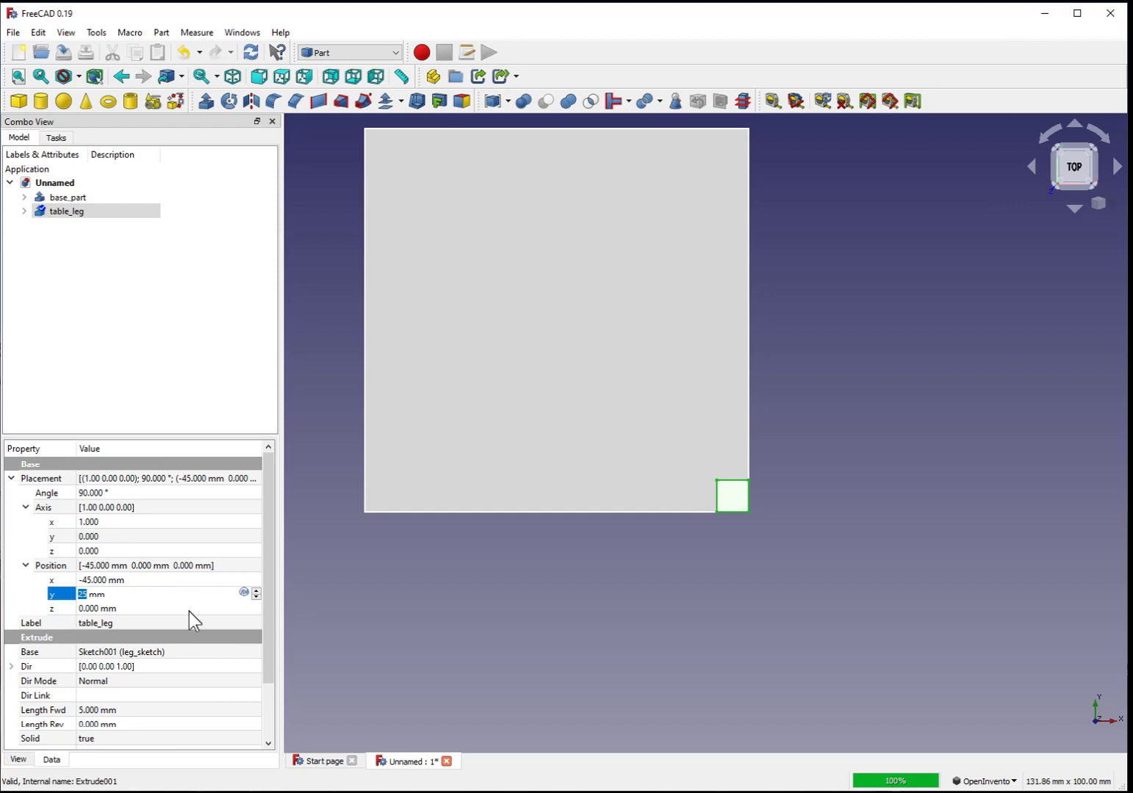
Step: From the front, set the leg's z position to -70 mm
left_click_drag(836, 614, 777, 568)
left_click(1072, 185)
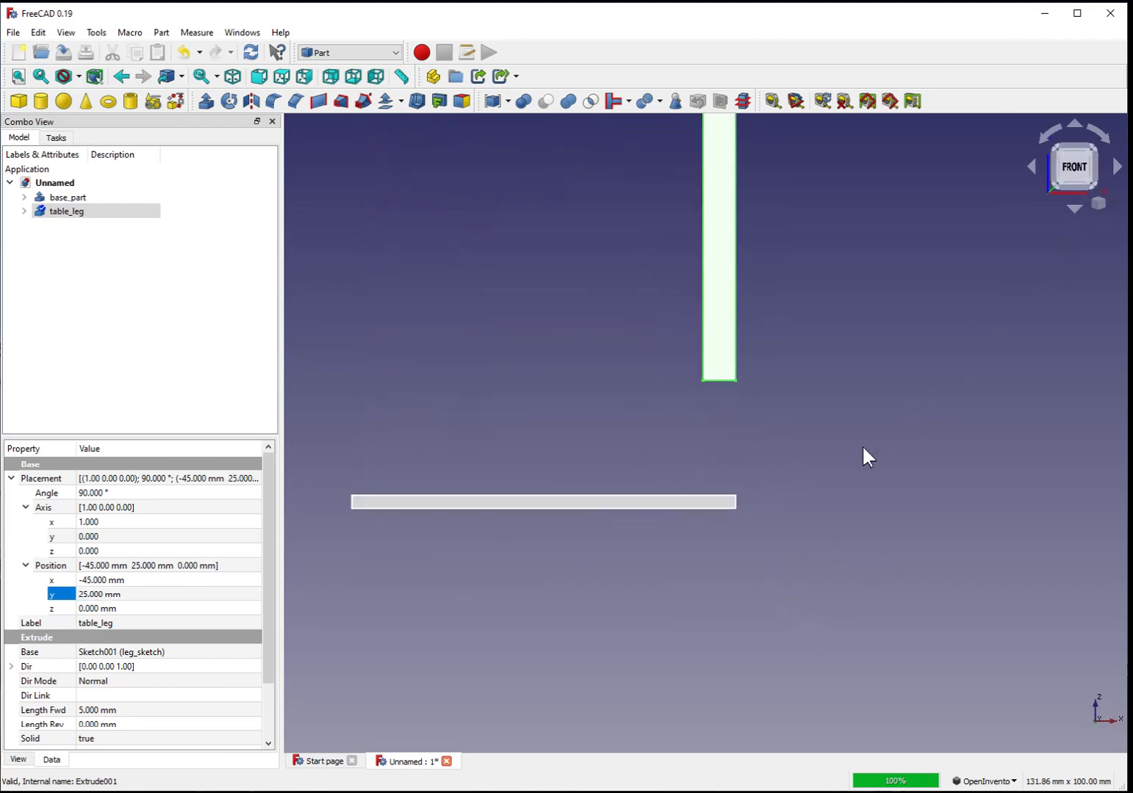
left_click(157, 608)
scroll(157, 608, "down", 20)
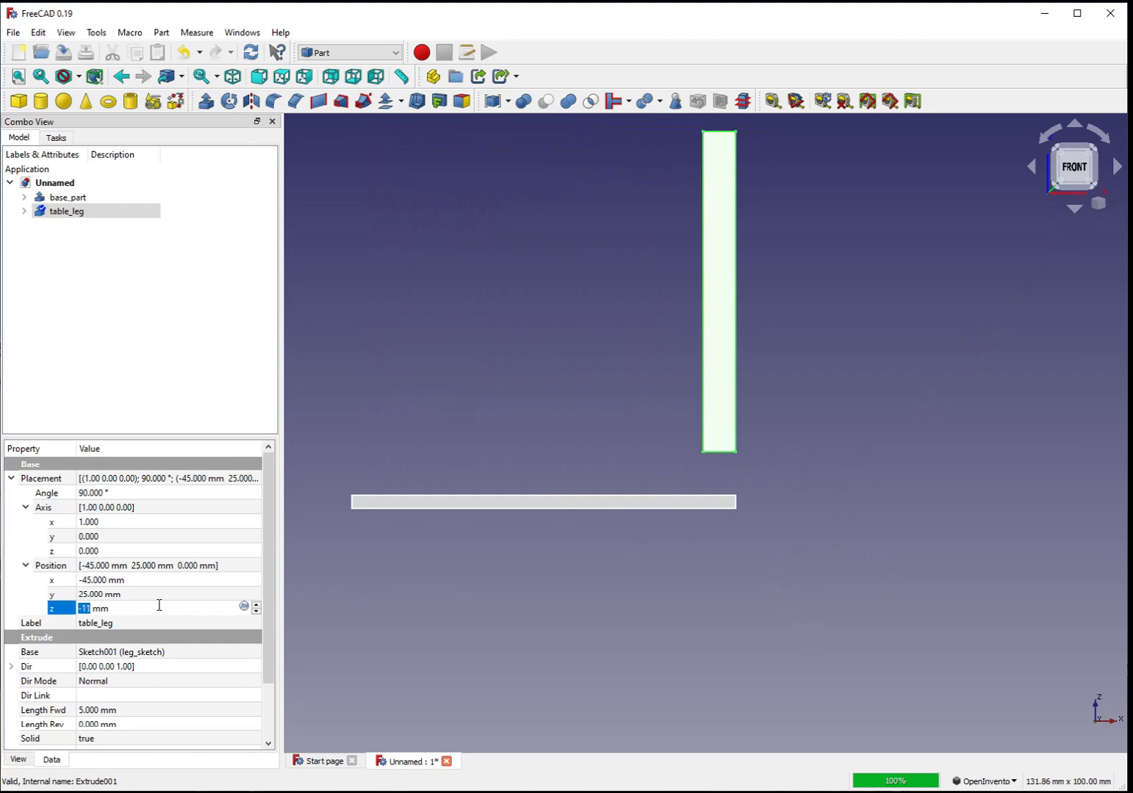
scroll(159, 609, "down", 20)
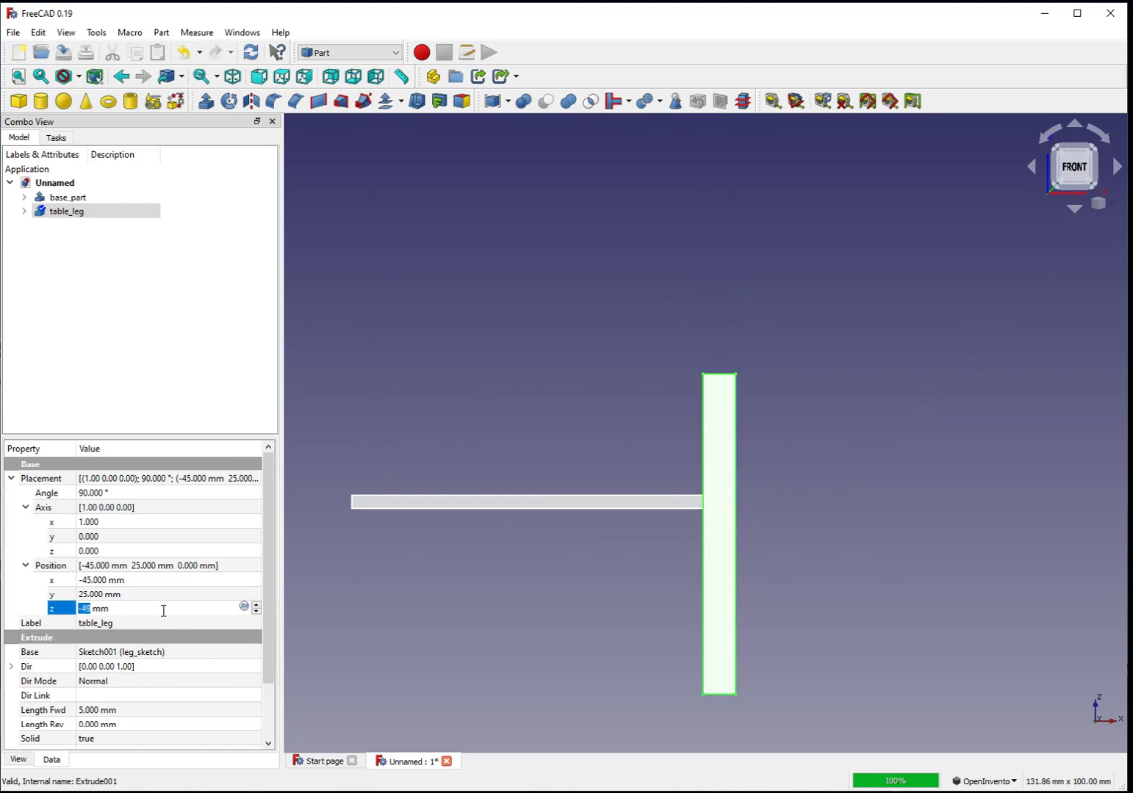
scroll(158, 608, "down", 15)
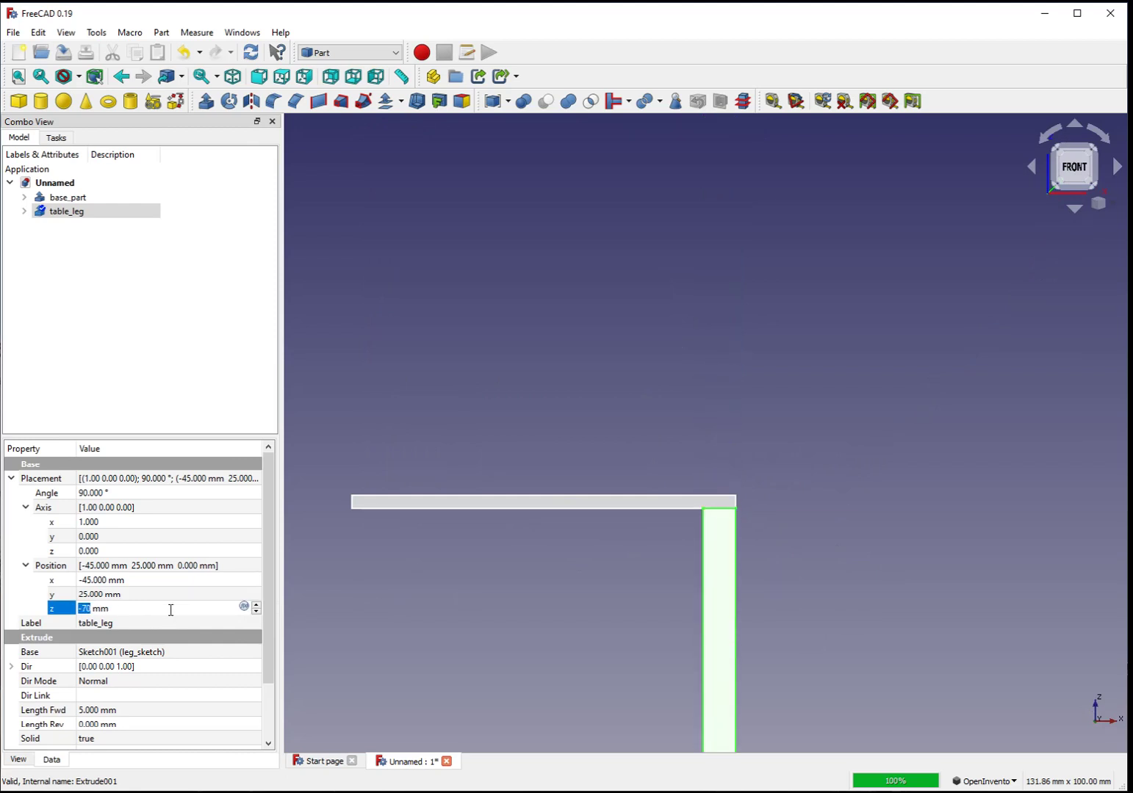
key("Return")
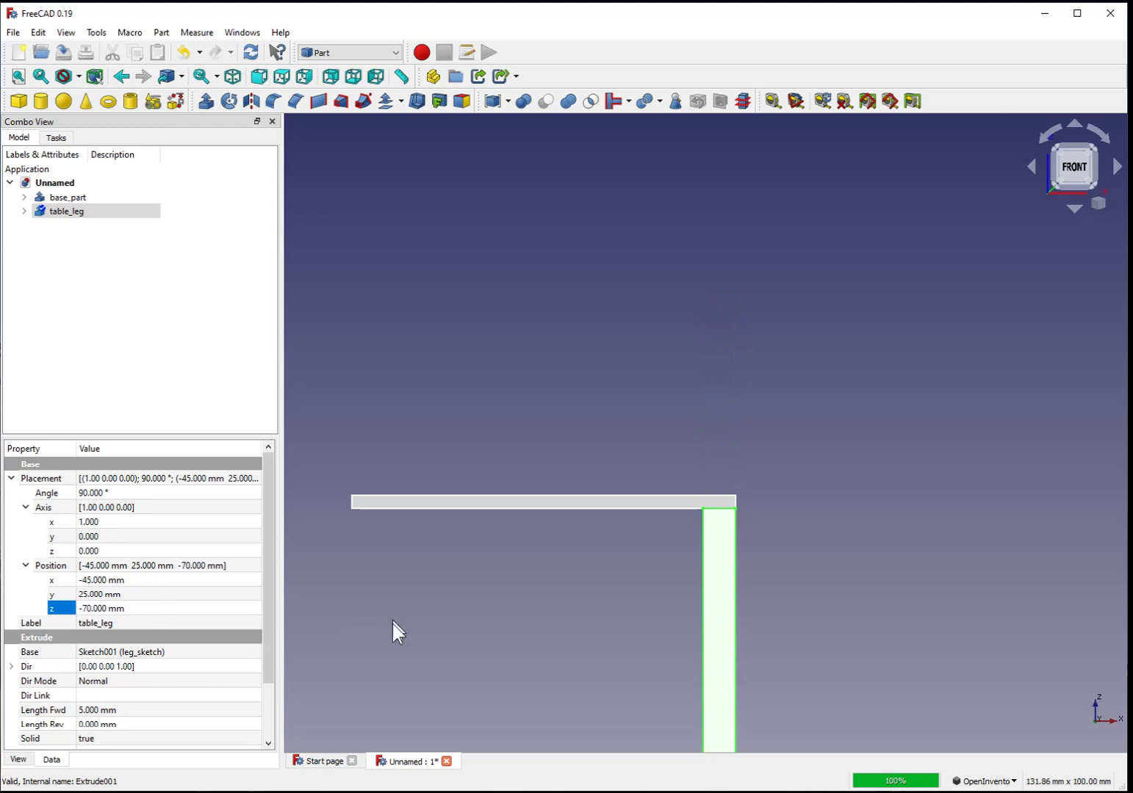
Step: Orbit to a tilted view to check the leg under the plate corner, then deselect it
middle_click_drag(774, 622, 617, 591)
scroll(778, 451, "up", 10)
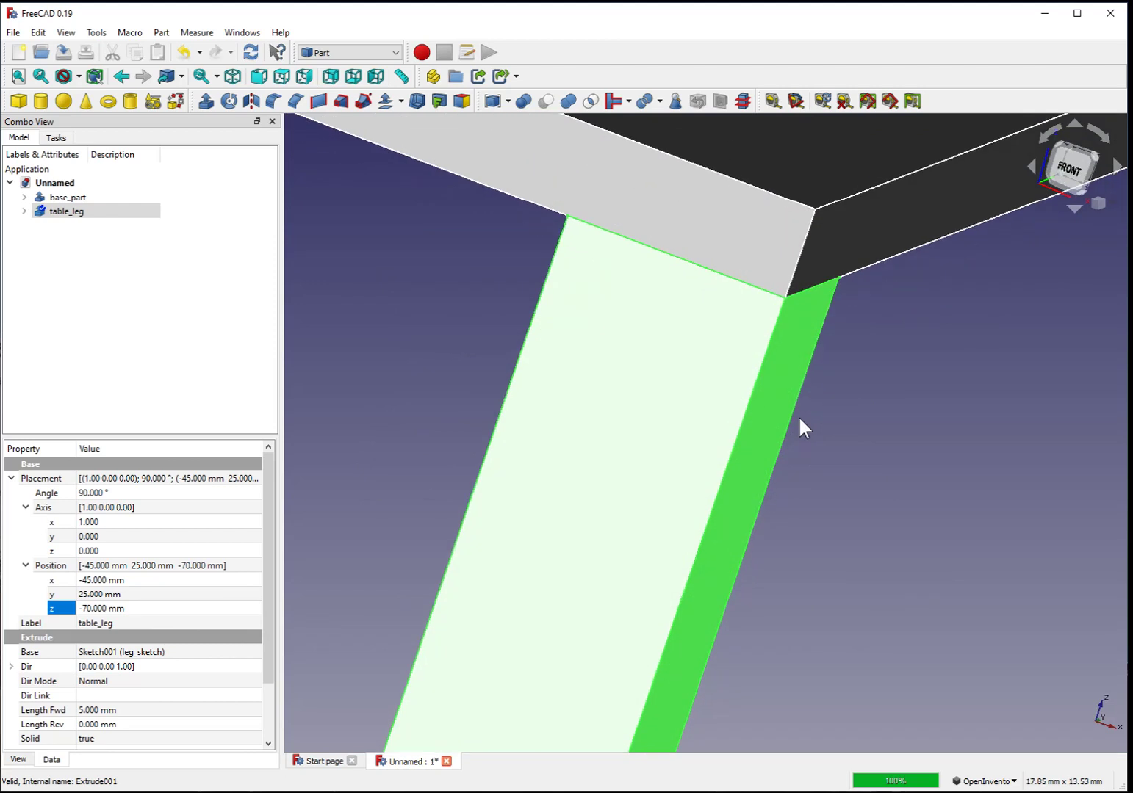
scroll(797, 416, "down", 12)
middle_click_drag(791, 472, 548, 580)
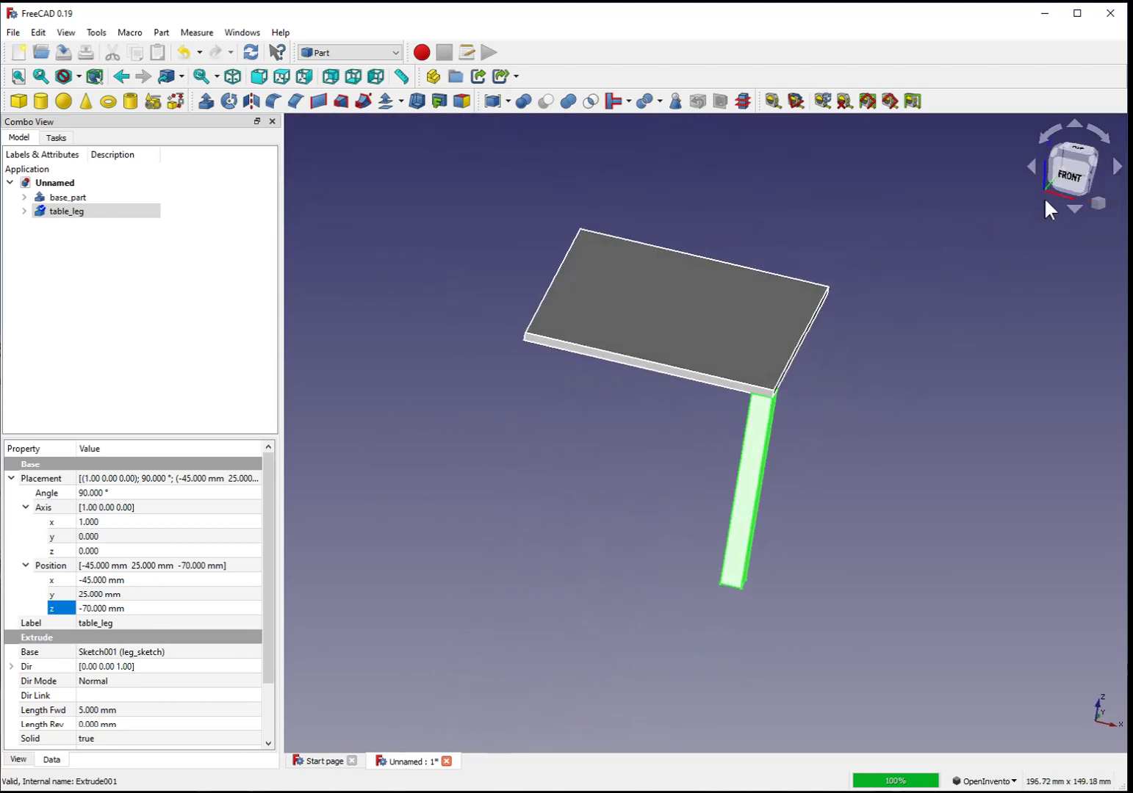
left_click(118, 254)
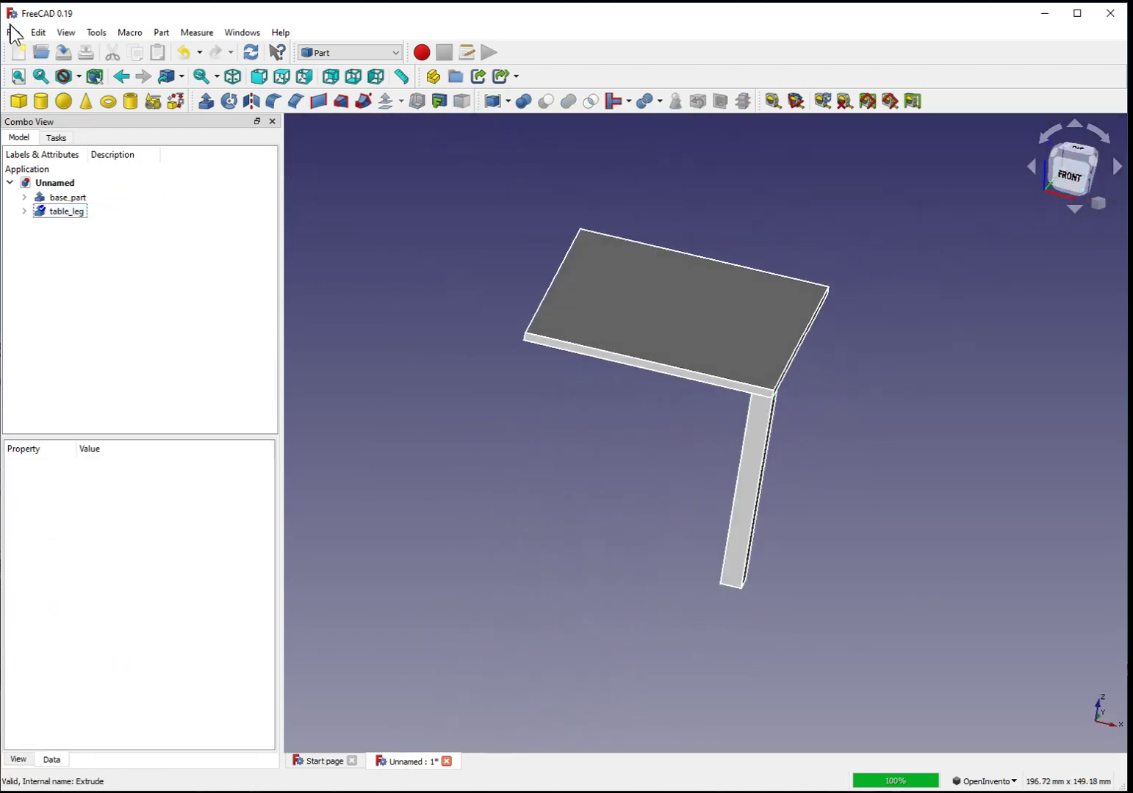
Step: Save the document as table.FCStd in Downloads, overwriting the existing file
left_click(13, 33)
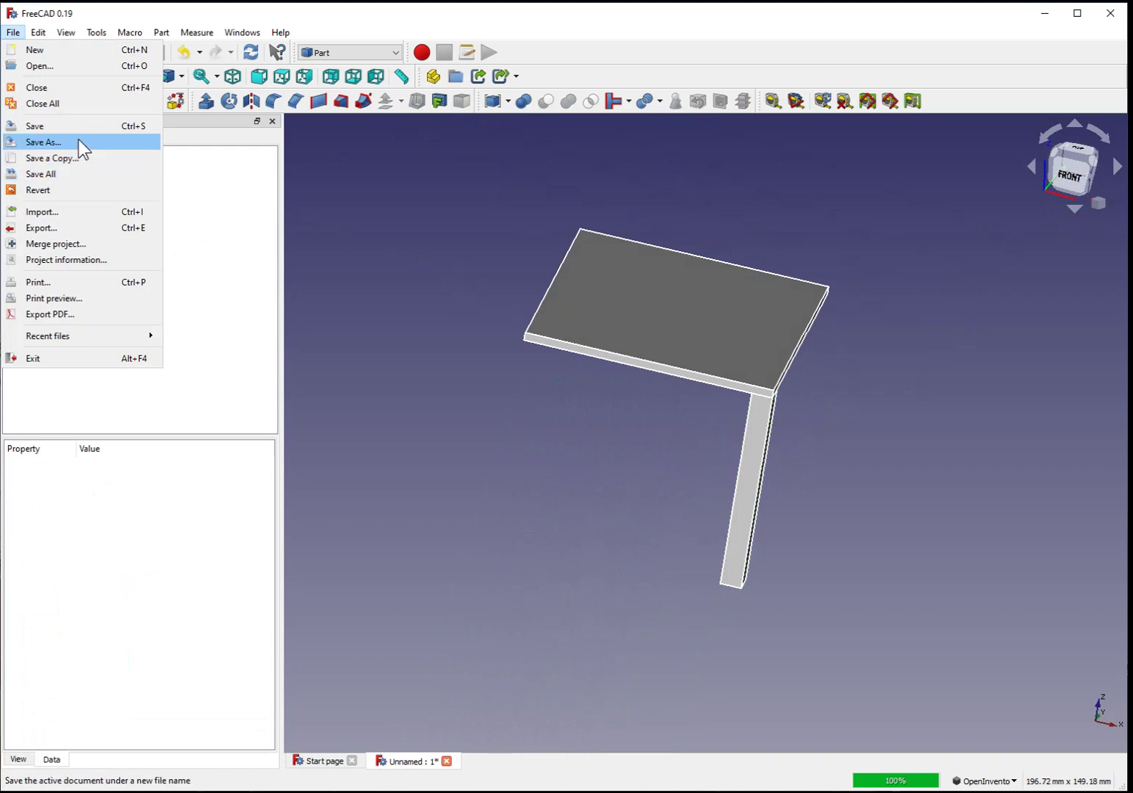
left_click(77, 142)
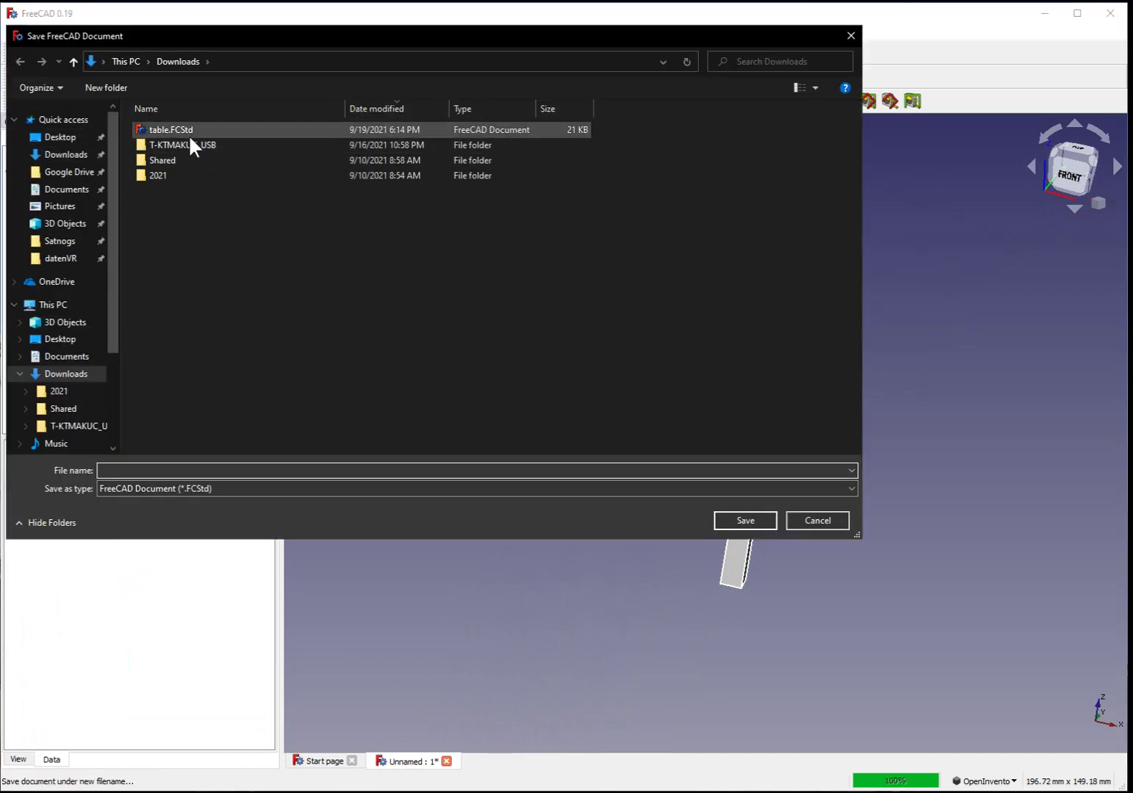
left_click(189, 133)
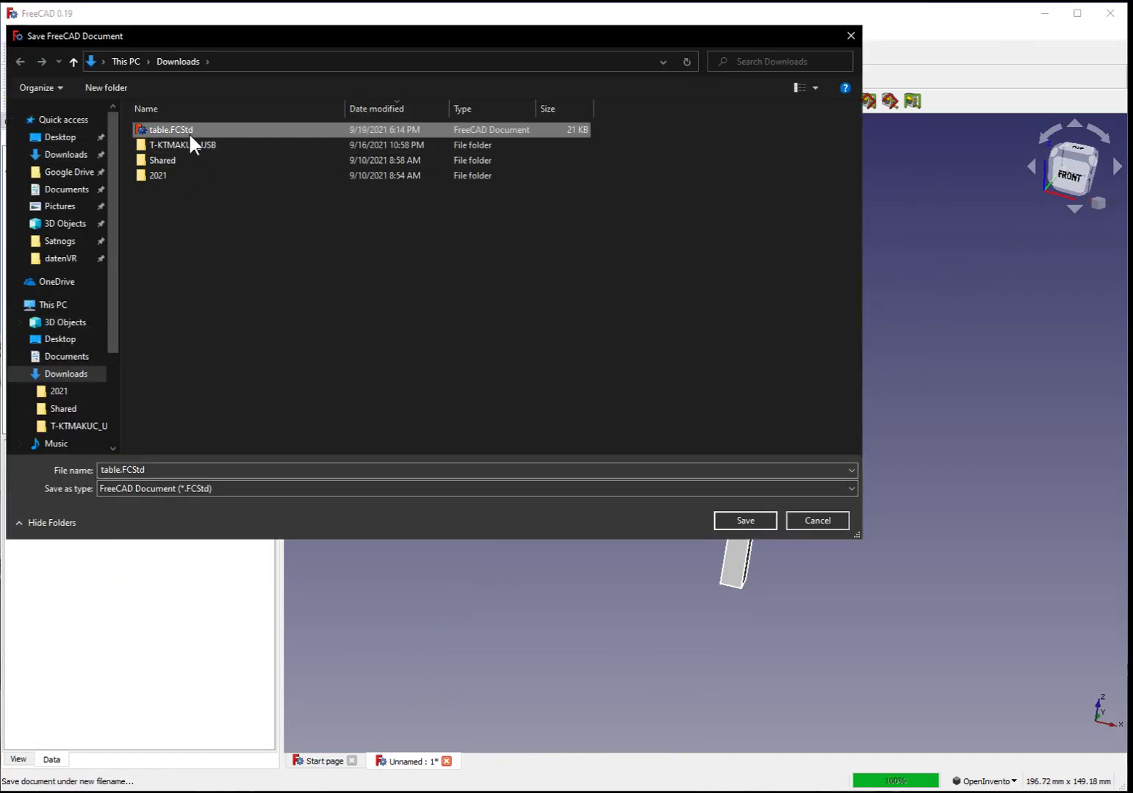
left_click(745, 520)
key("Return")
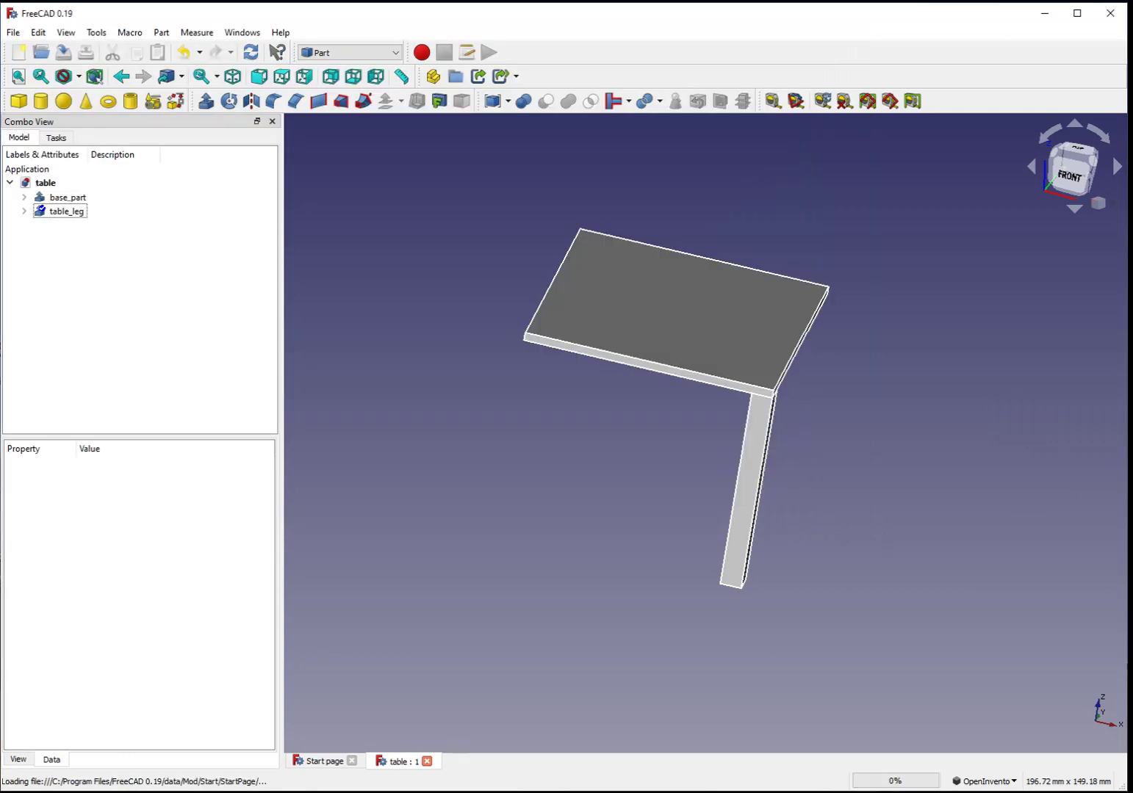
left_click_drag(483, 354, 683, 396)
left_click(85, 212)
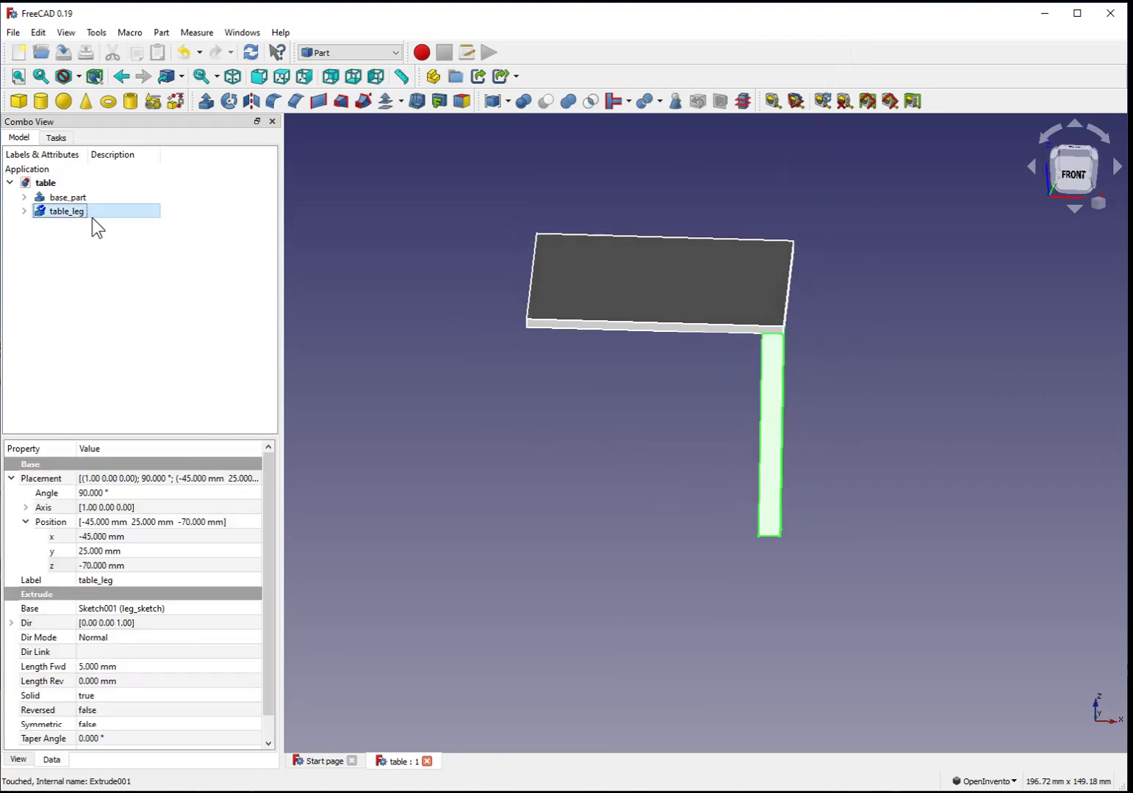
Step: Copy table_leg with its sketch and paste it three times
left_click(24, 210)
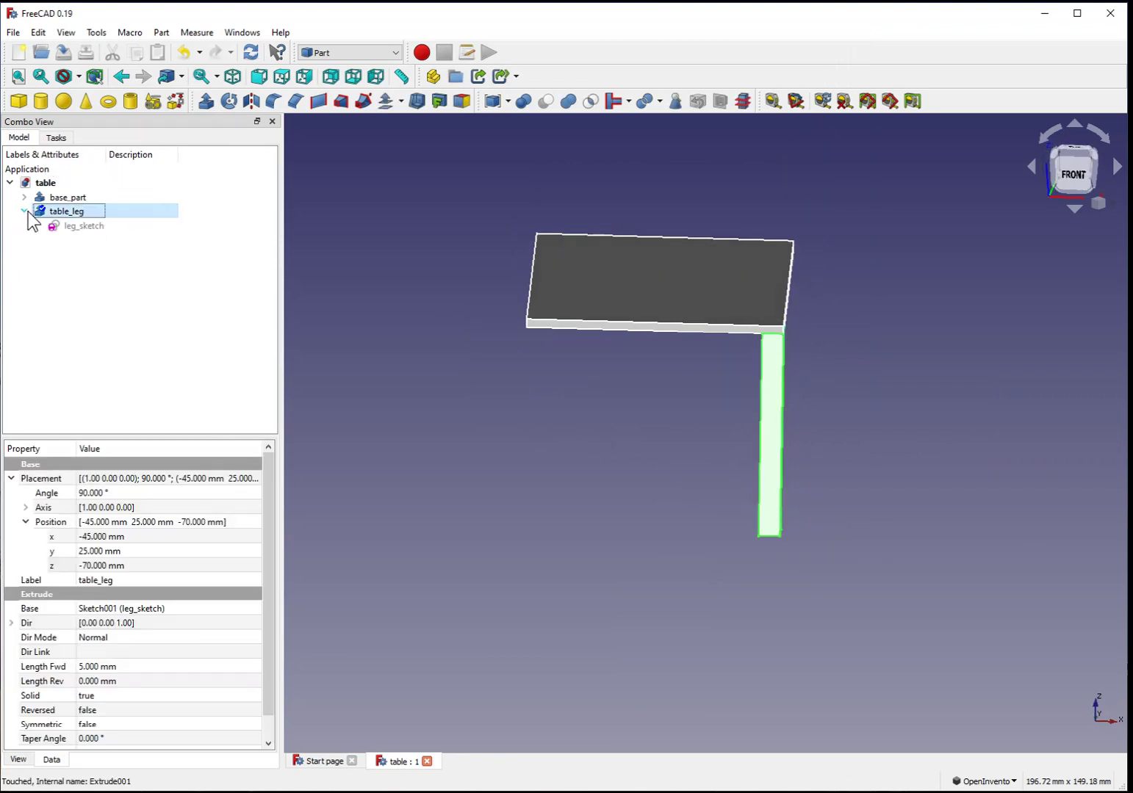
left_click(24, 211)
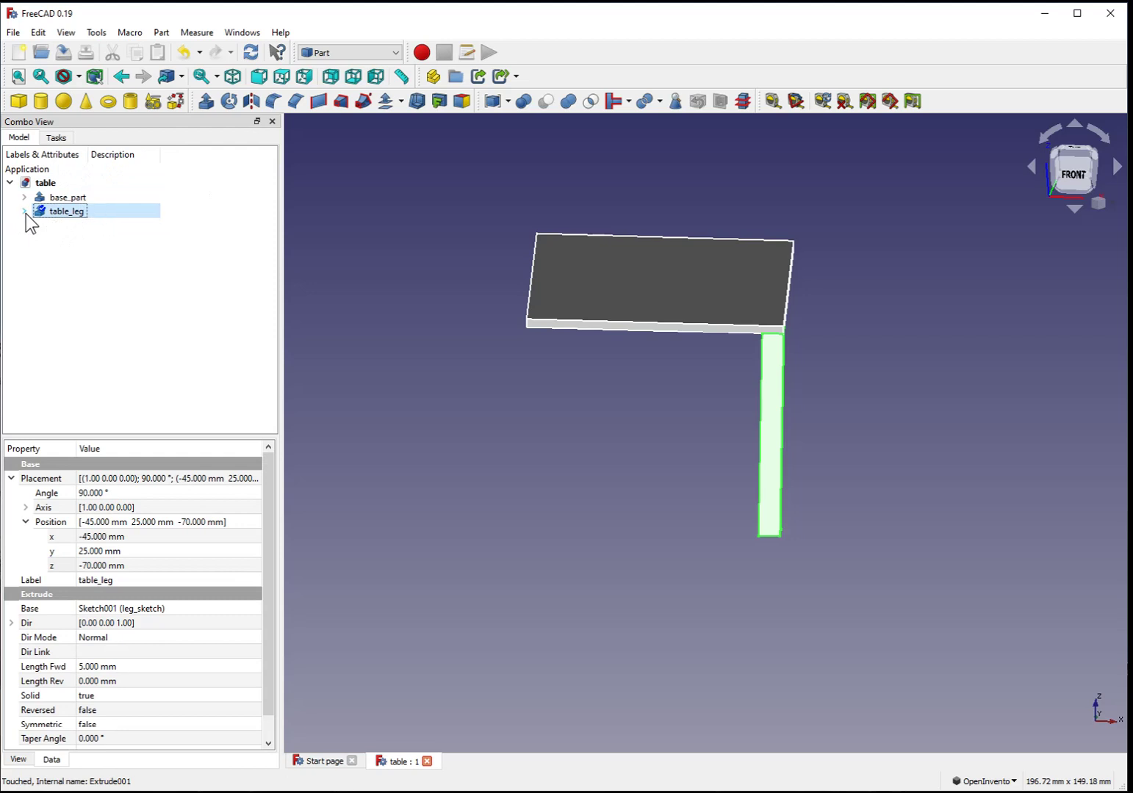
key("ctrl+c")
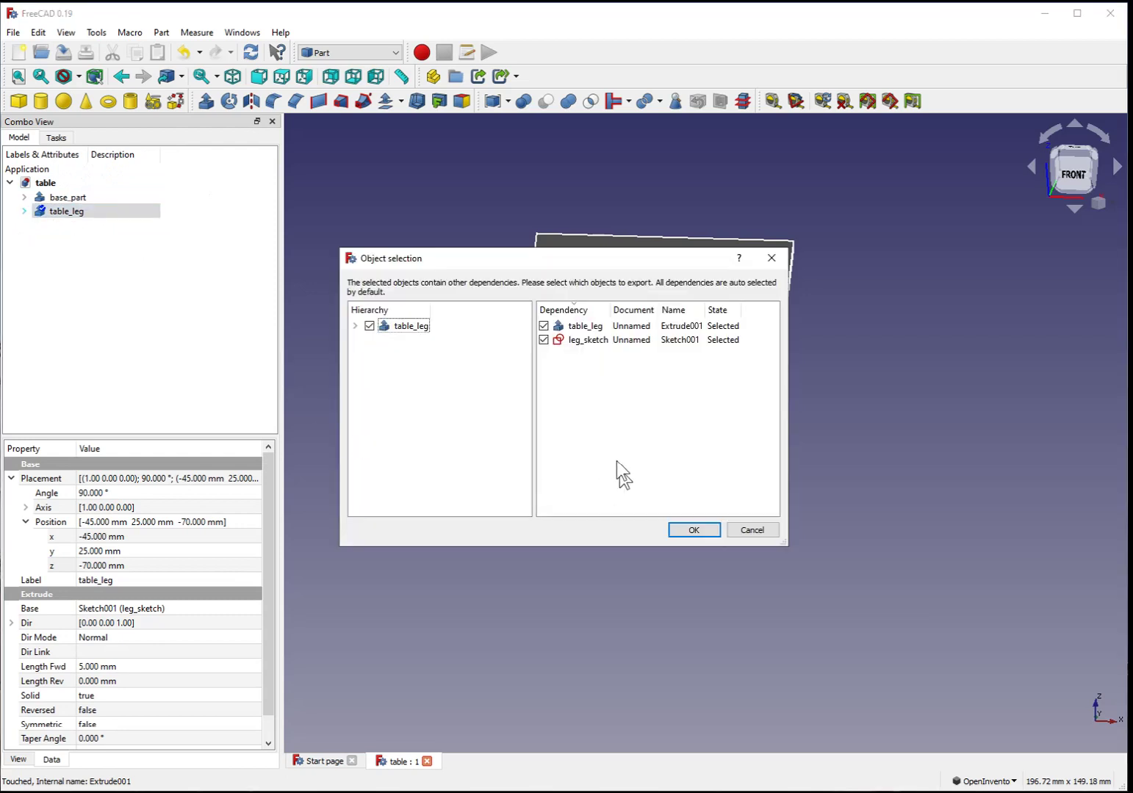
left_click(694, 530)
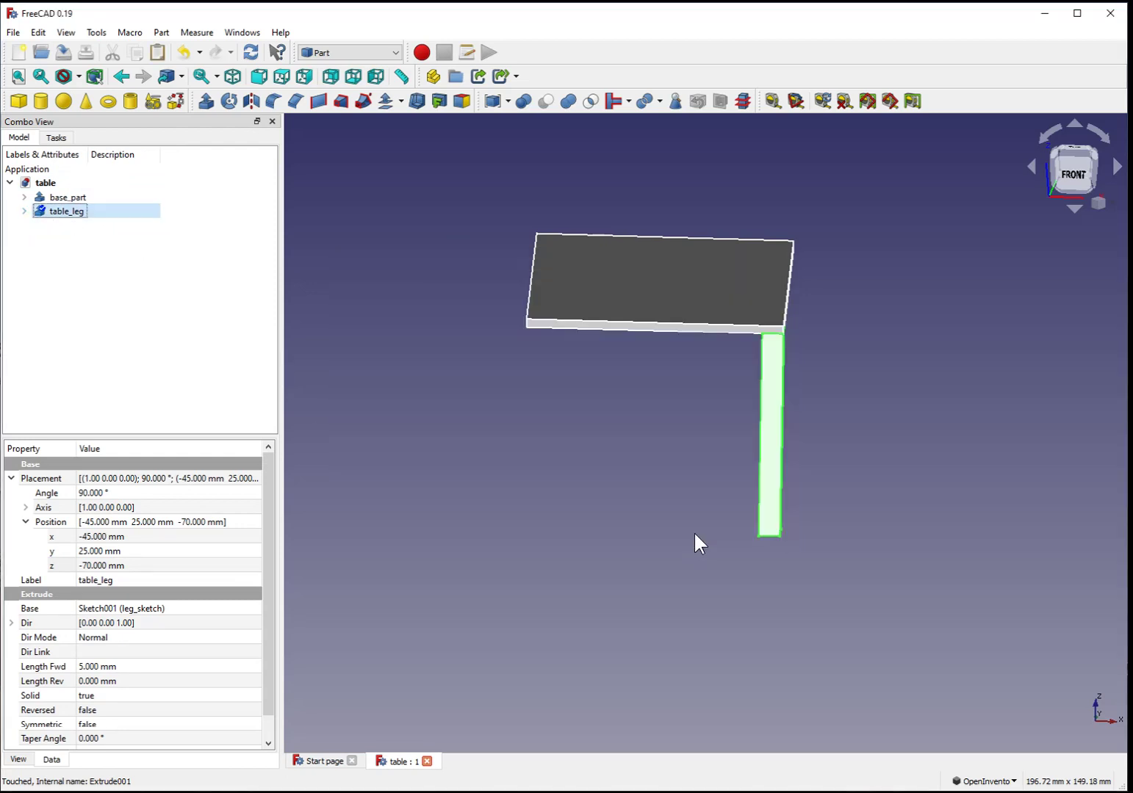
left_click(215, 332)
key("ctrl+v")
key("ctrl+v")
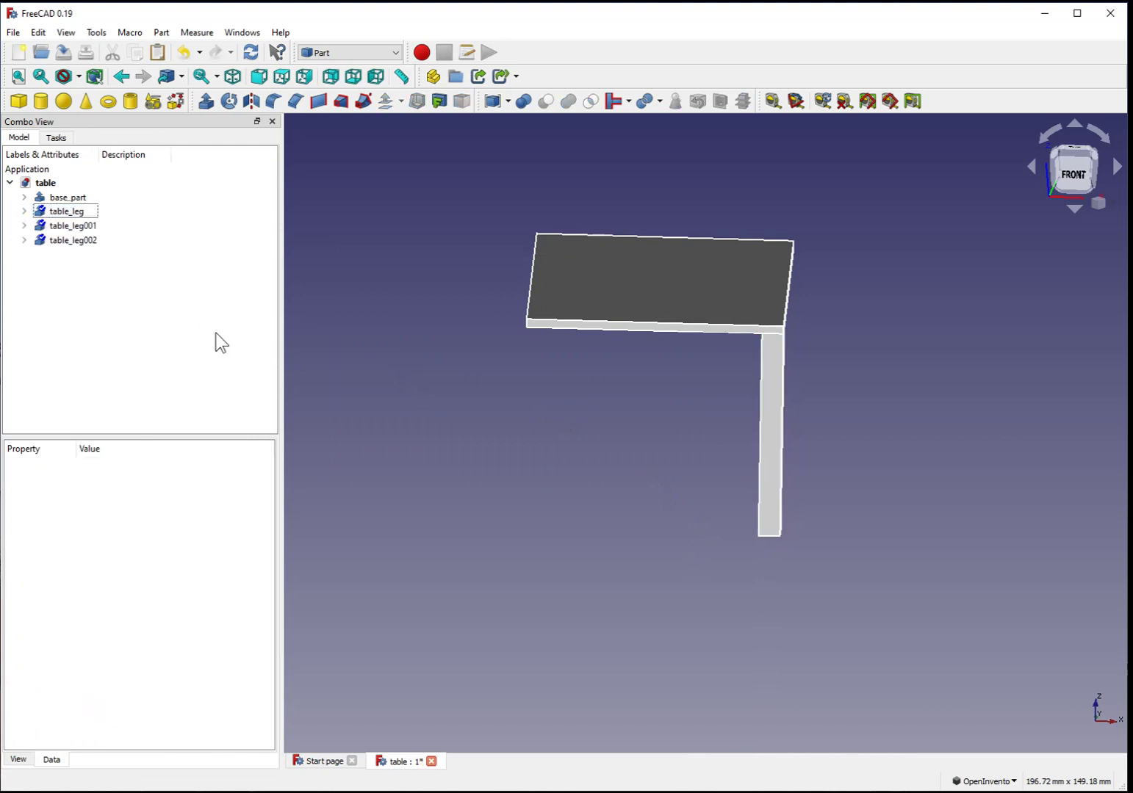
key("ctrl+v")
Step: Select table_leg001 to table_leg003 in turn, then the original leg's context menu
left_click(96, 225)
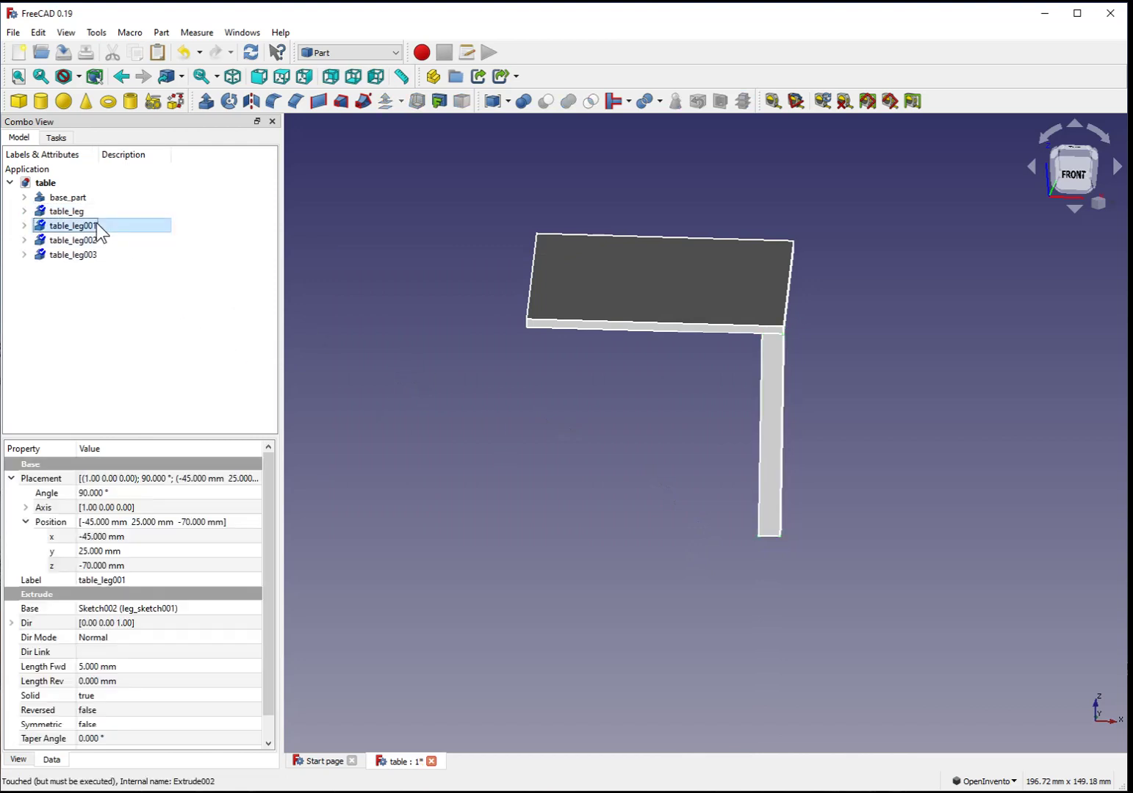
left_click(84, 241)
left_click(87, 254)
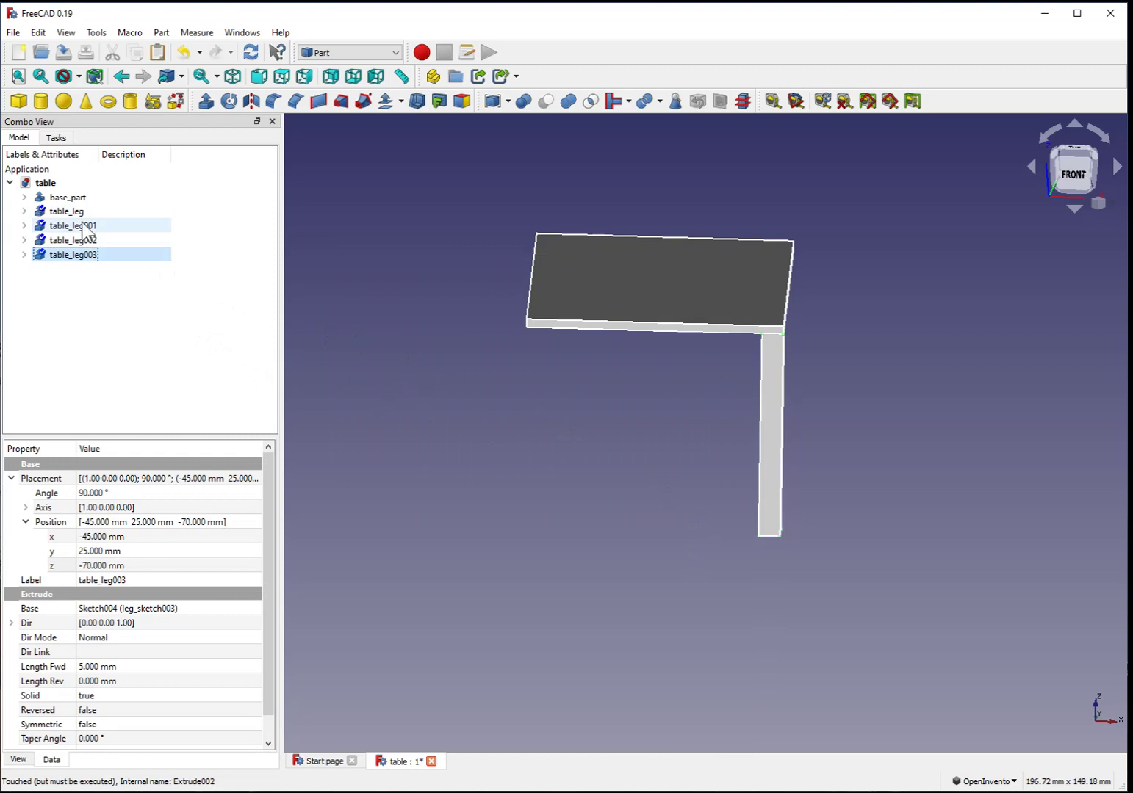
left_click(73, 211)
right_click(87, 212)
left_click(151, 292)
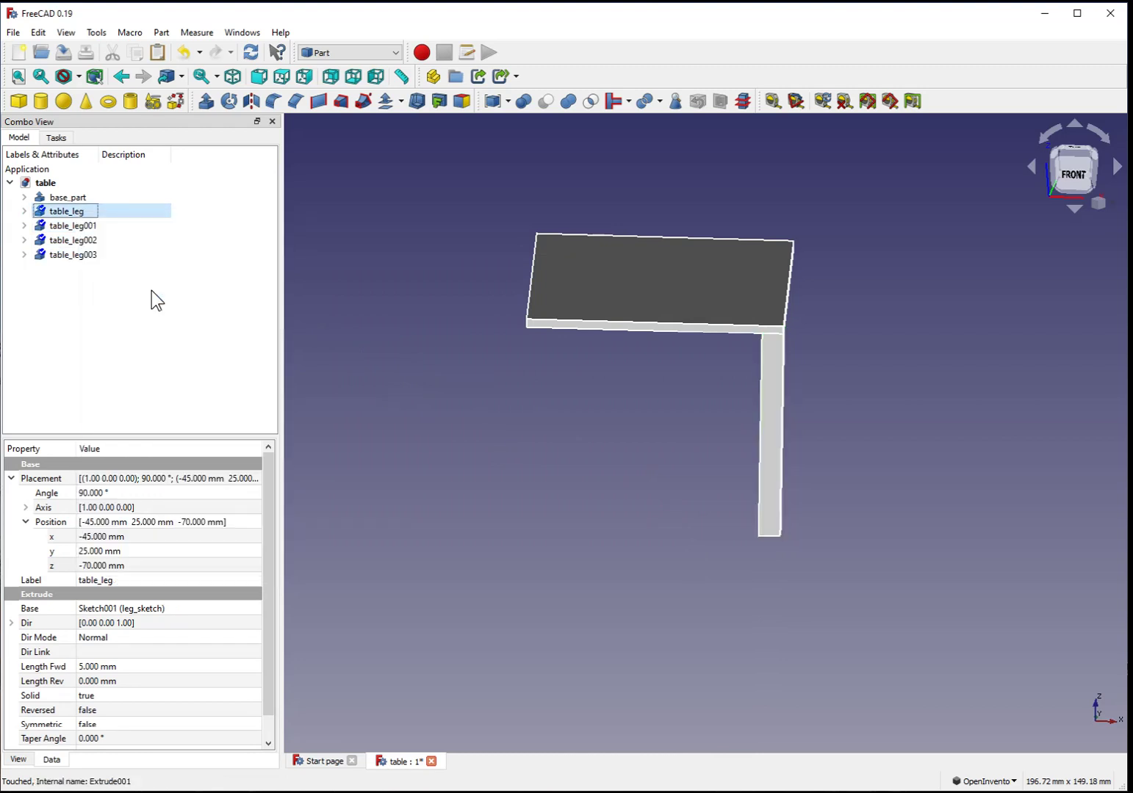
left_click(73, 198)
right_click(72, 193)
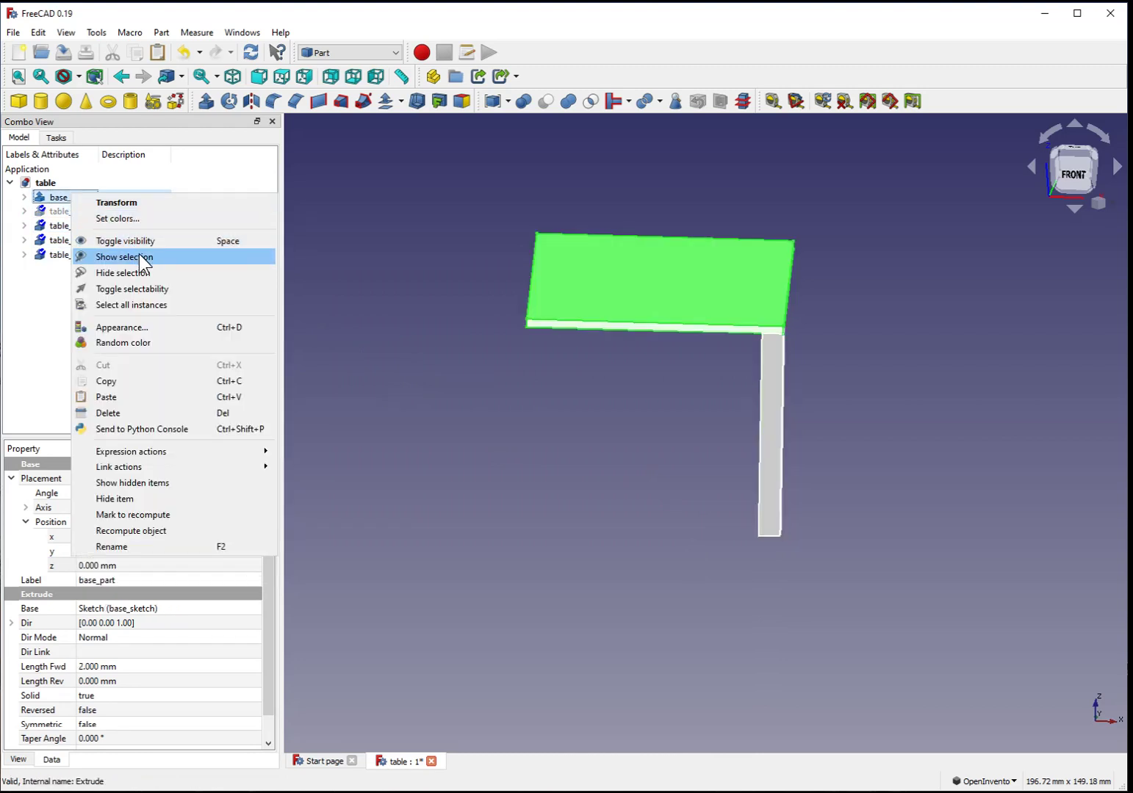
left_click(138, 253)
right_click(73, 196)
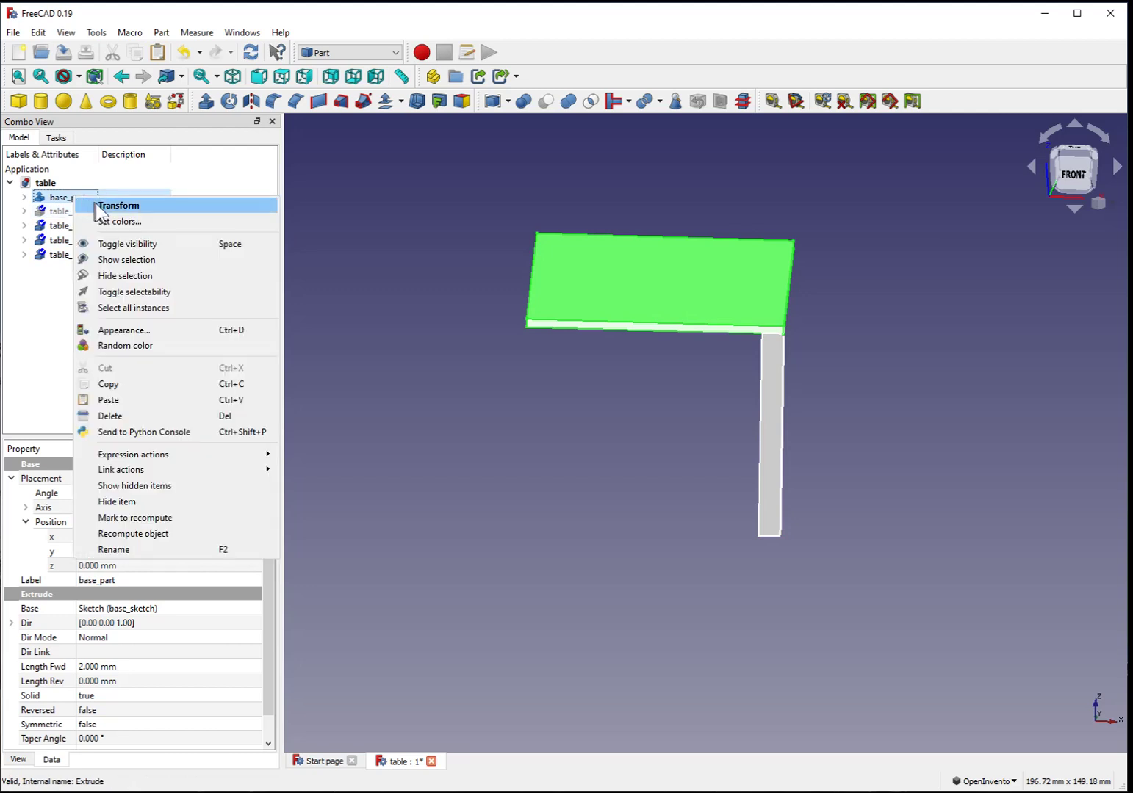
left_click(153, 276)
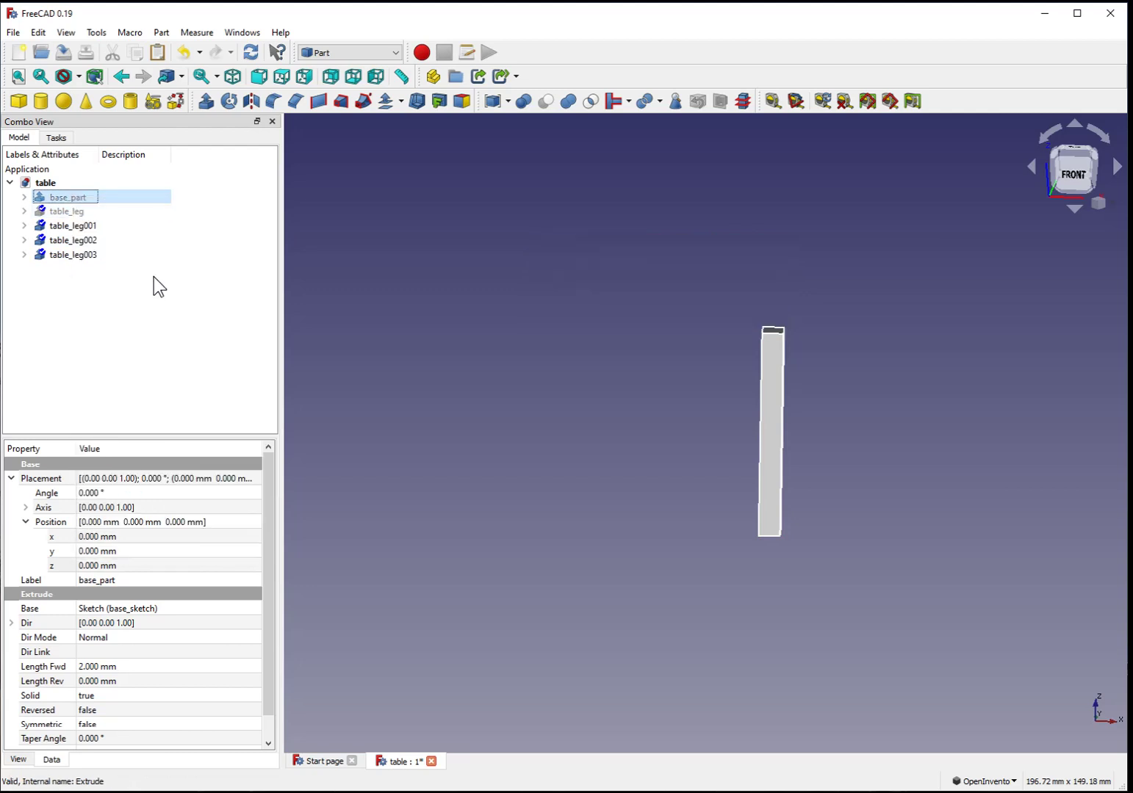
right_click(72, 214)
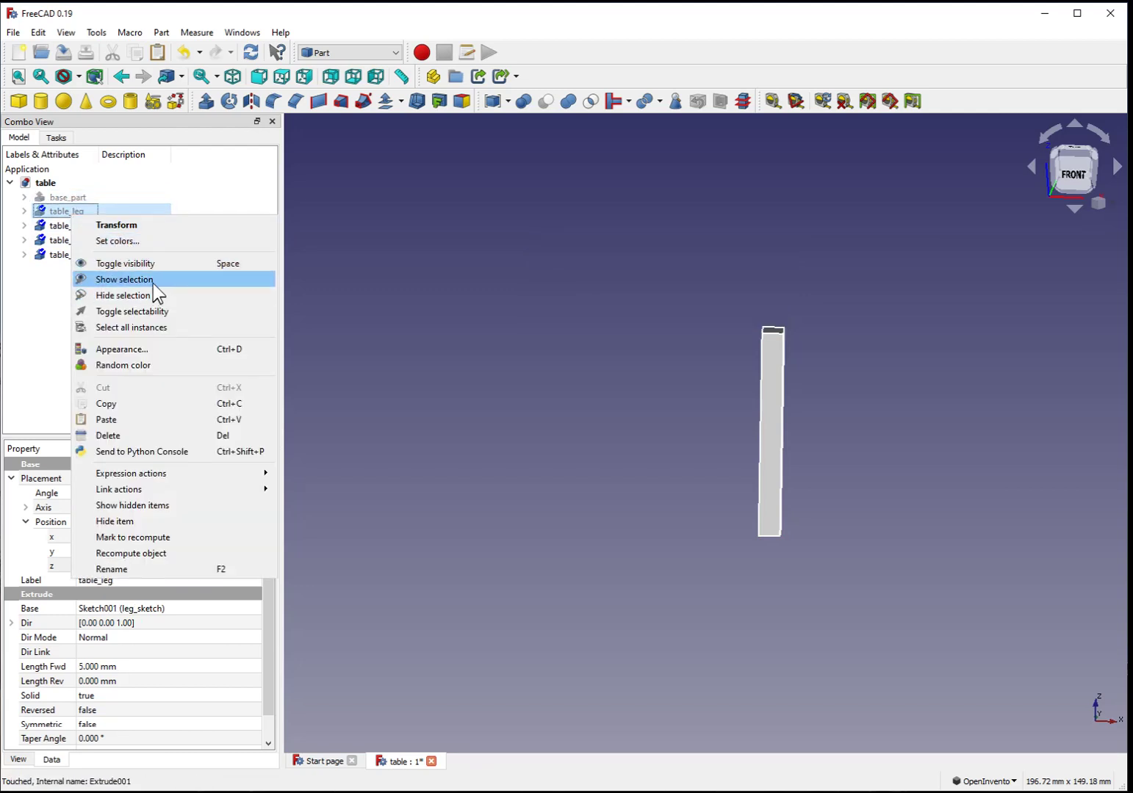
left_click(154, 282)
right_click(87, 199)
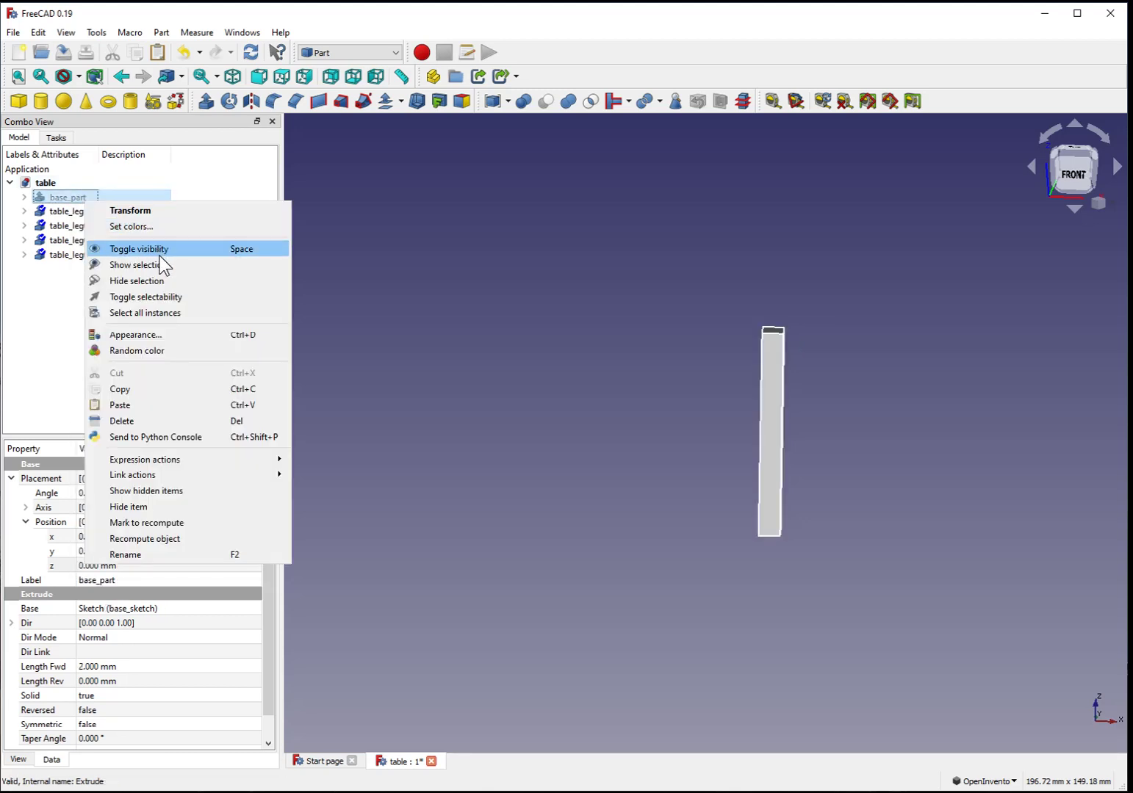
left_click(157, 264)
Step: Set table_leg001's x position to -100 mm
left_click(87, 225)
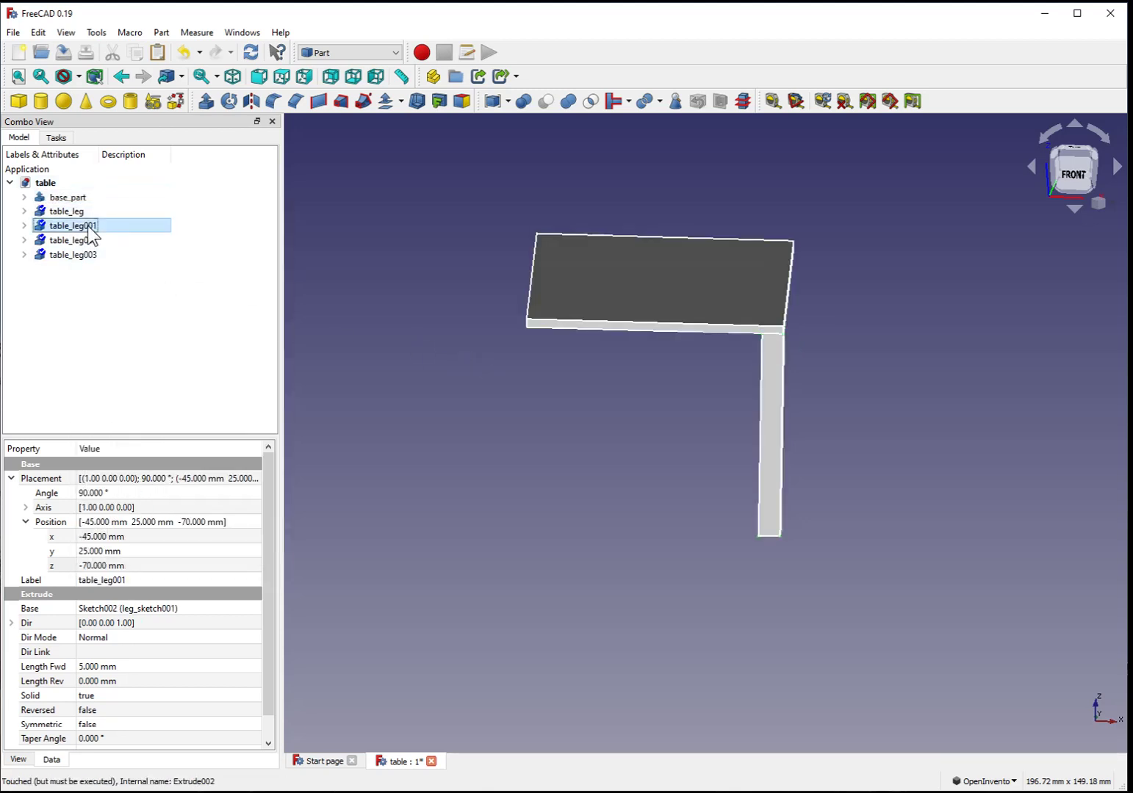
left_click(92, 537)
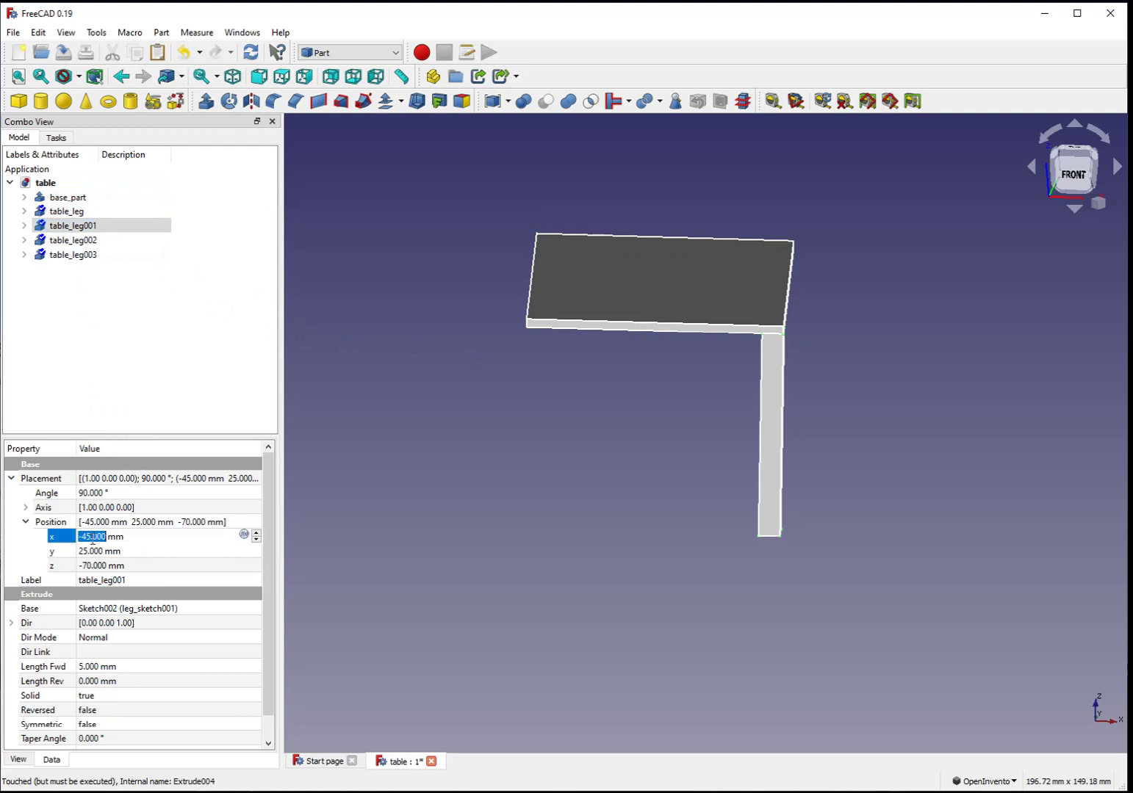
key("Down")
key("Down")
key("Down")
key("Down")
key("Down")
key("Down")
key("Down")
key("Down")
key("Down")
key("Down")
key("Down")
key("Down")
key("Down")
key("Down")
key("Down")
key("Down")
key("Down")
key("Down")
key("Down")
key("Down")
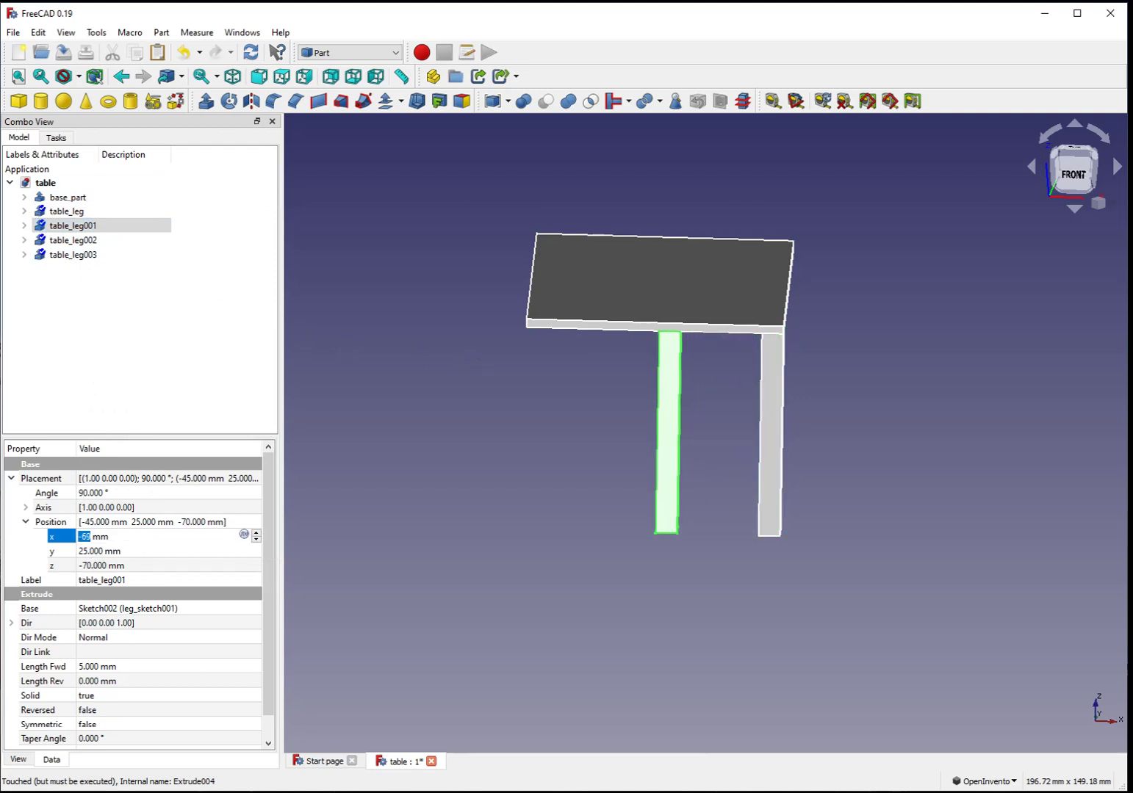
key("Down")
key("Down")
key("Down")
key("Down")
key("Down")
key("Down")
key("Down")
key("Down")
key("Down")
key("Down")
key("Down")
key("Down")
key("Down")
key("Down")
key("Down")
key("Down")
key("Down")
key("Down")
key("Down")
key("Down")
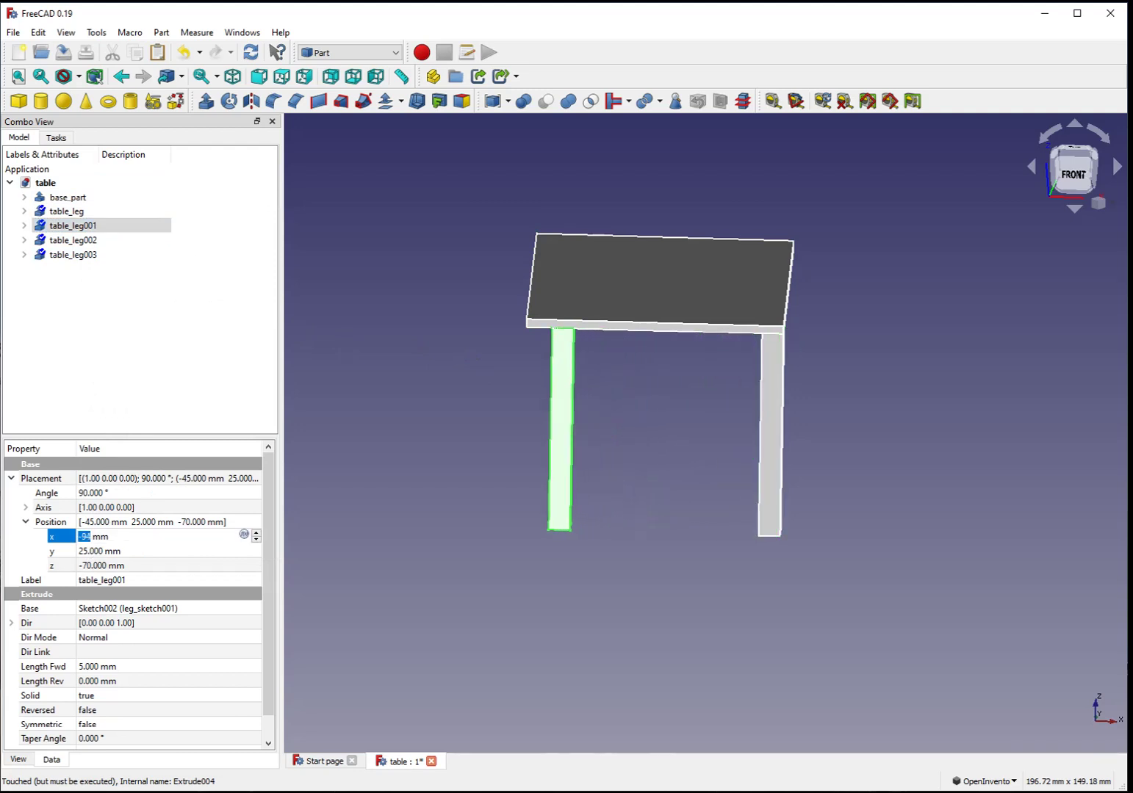
key("Down")
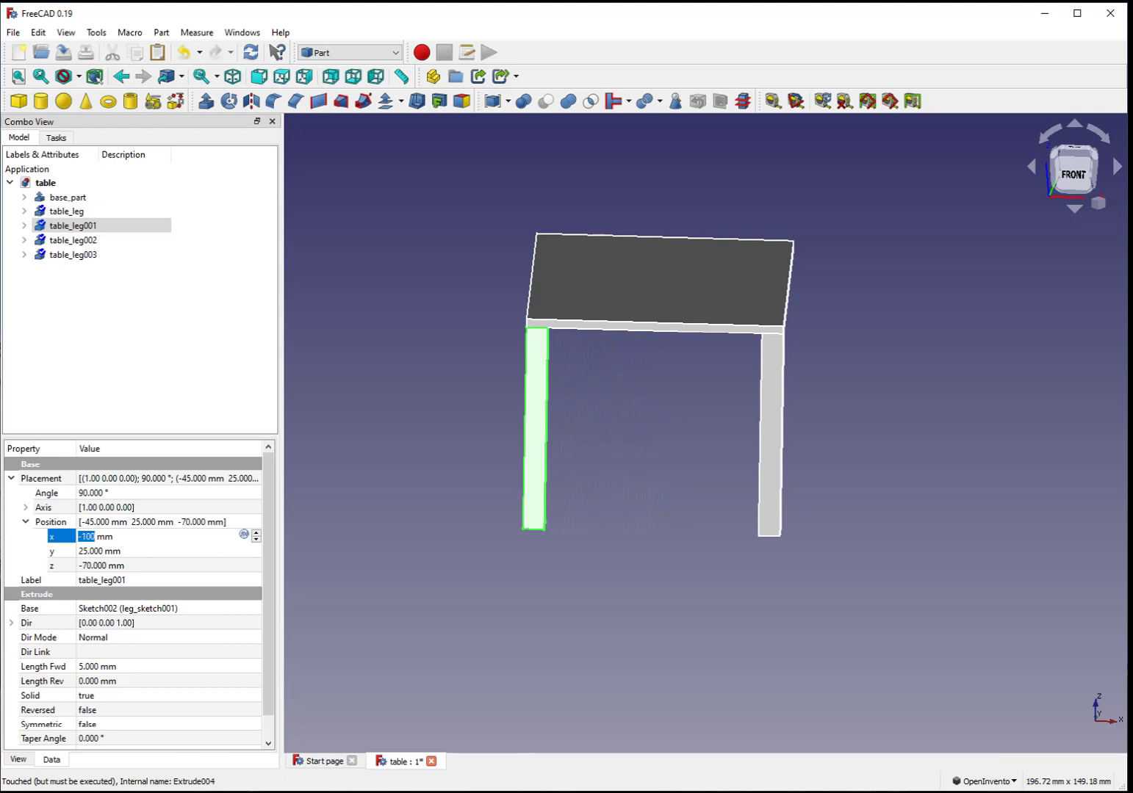
Step: Set table_leg002's y position to 80 mm
left_click(57, 240)
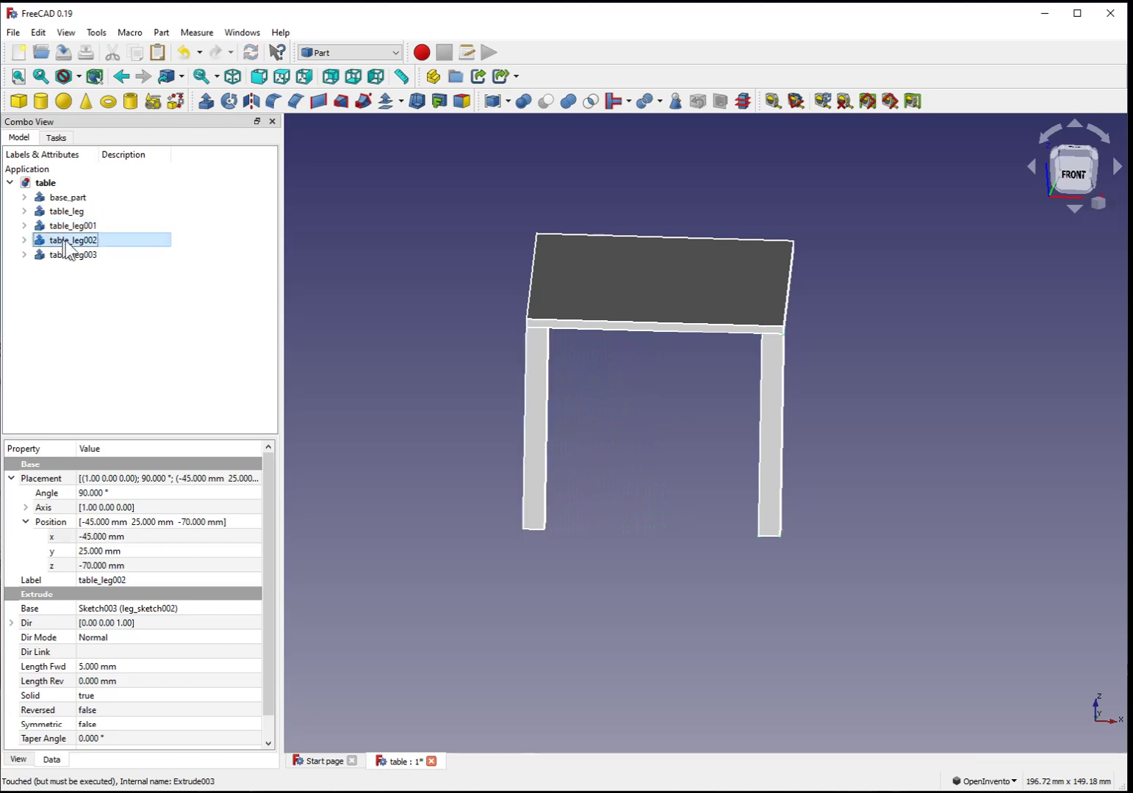
middle_click_drag(685, 503, 942, 557)
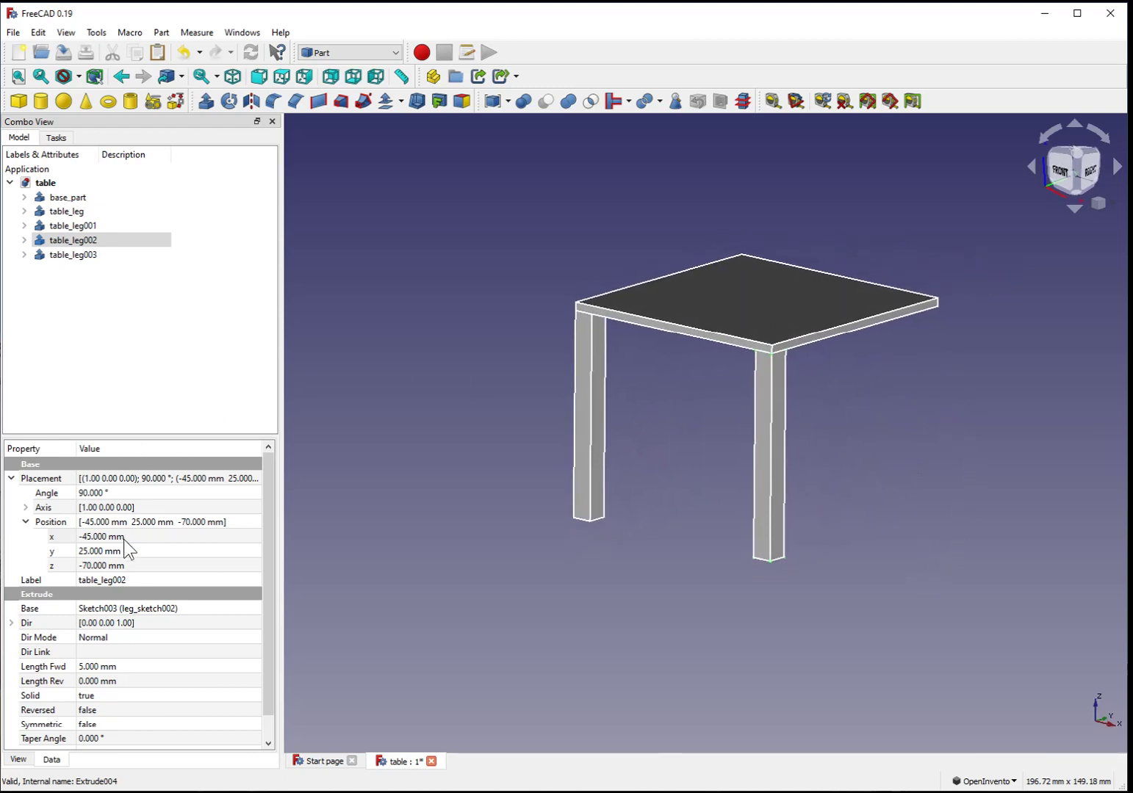
left_click(144, 537)
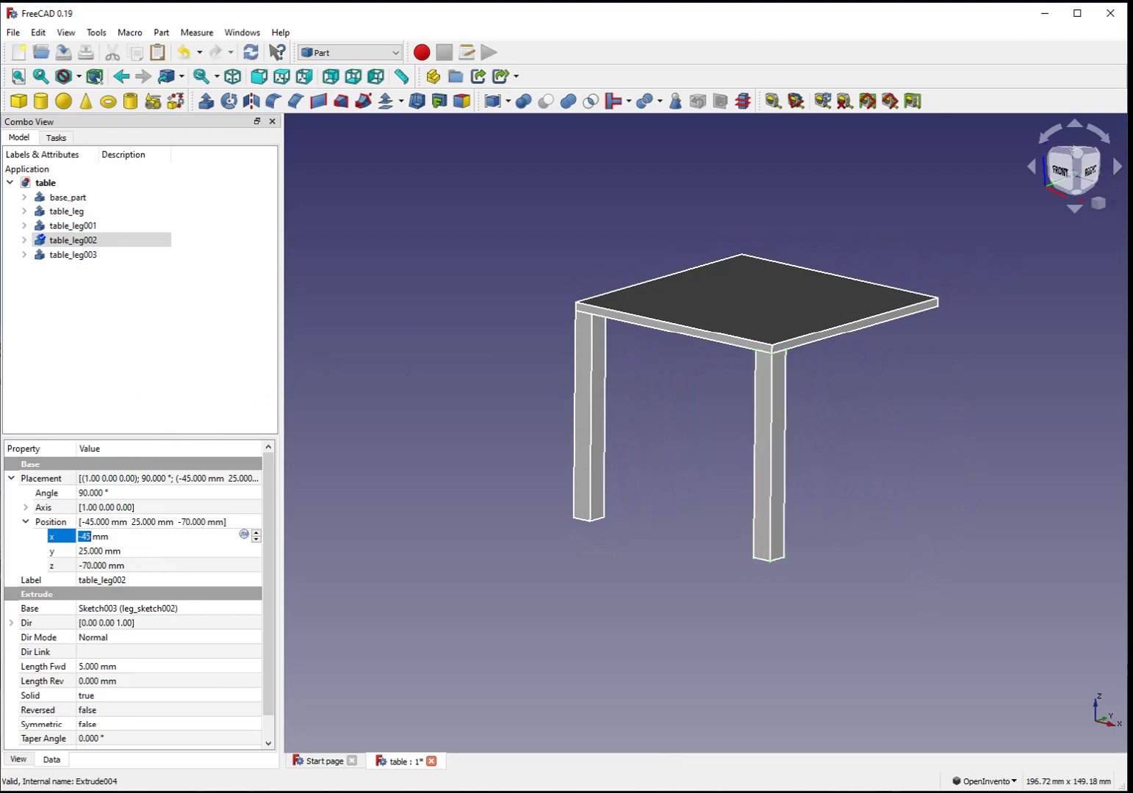
left_click(147, 552)
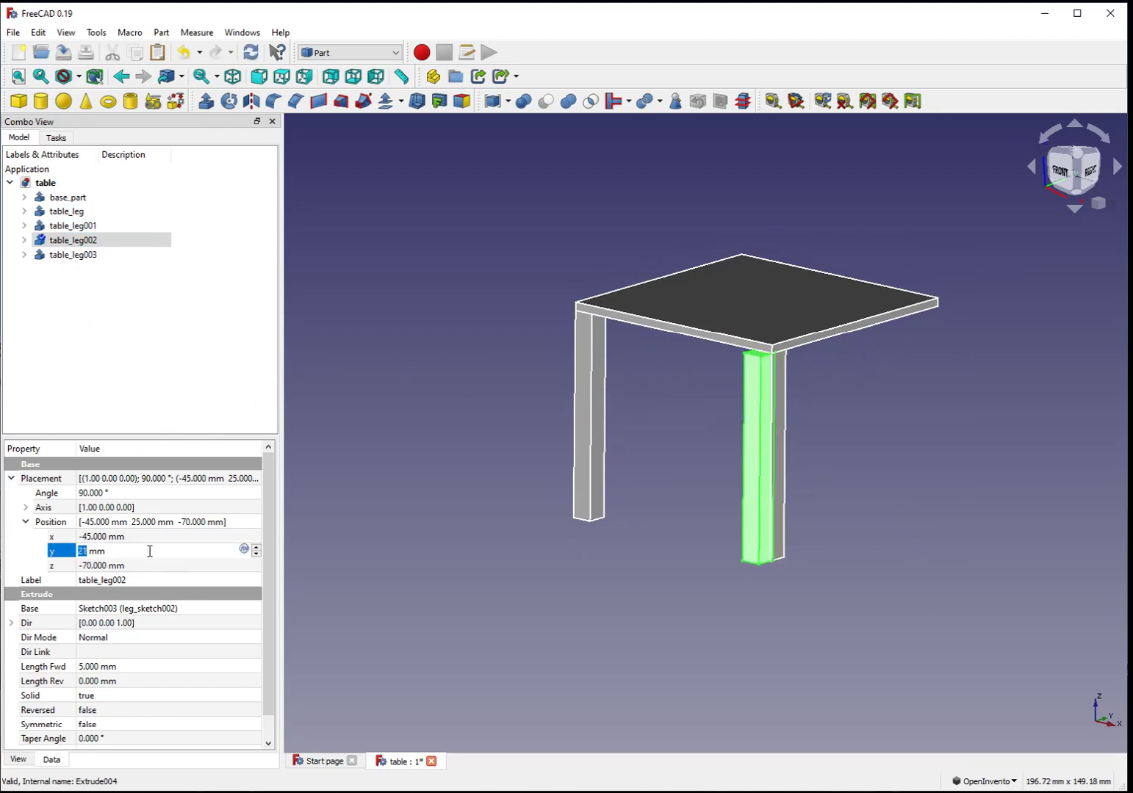
key("Up")
key("Up")
key("Up")
key("Up")
key("Up")
key("Up")
key("Up")
key("Up")
key("Up")
key("Up")
key("Up")
key("Up")
key("Up")
key("Up")
key("Up")
key("Up")
key("Up")
key("Up")
key("Up")
key("Up")
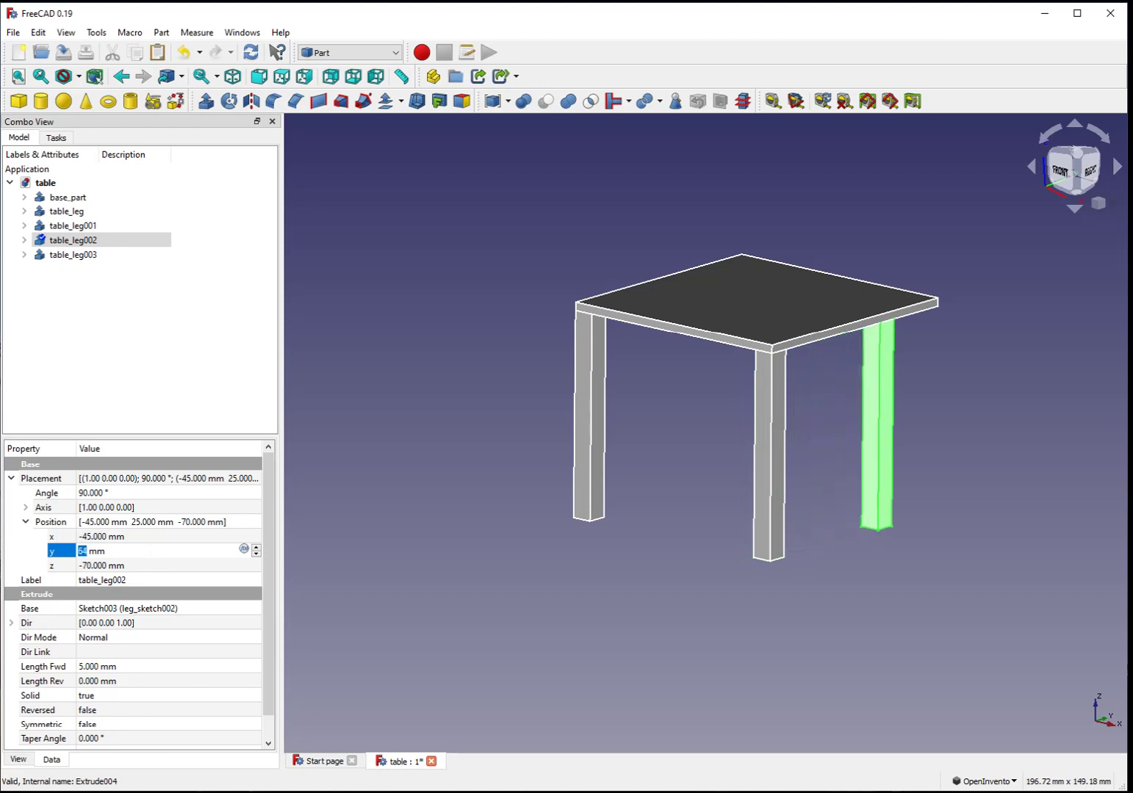
key("Up")
key("Up")
key("Up")
key("Up")
key("Up")
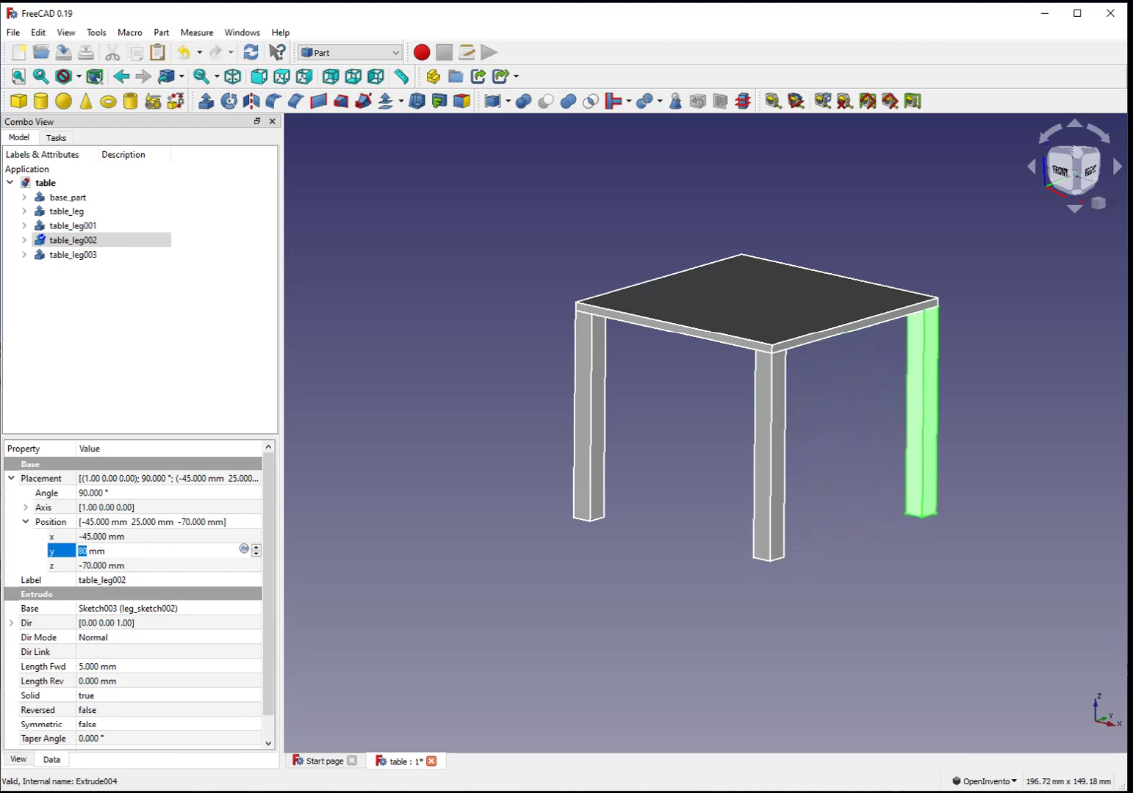
Step: Orbit and pan around the table with the navigation cube to check the three legs
left_click_drag(441, 539, 1085, 205)
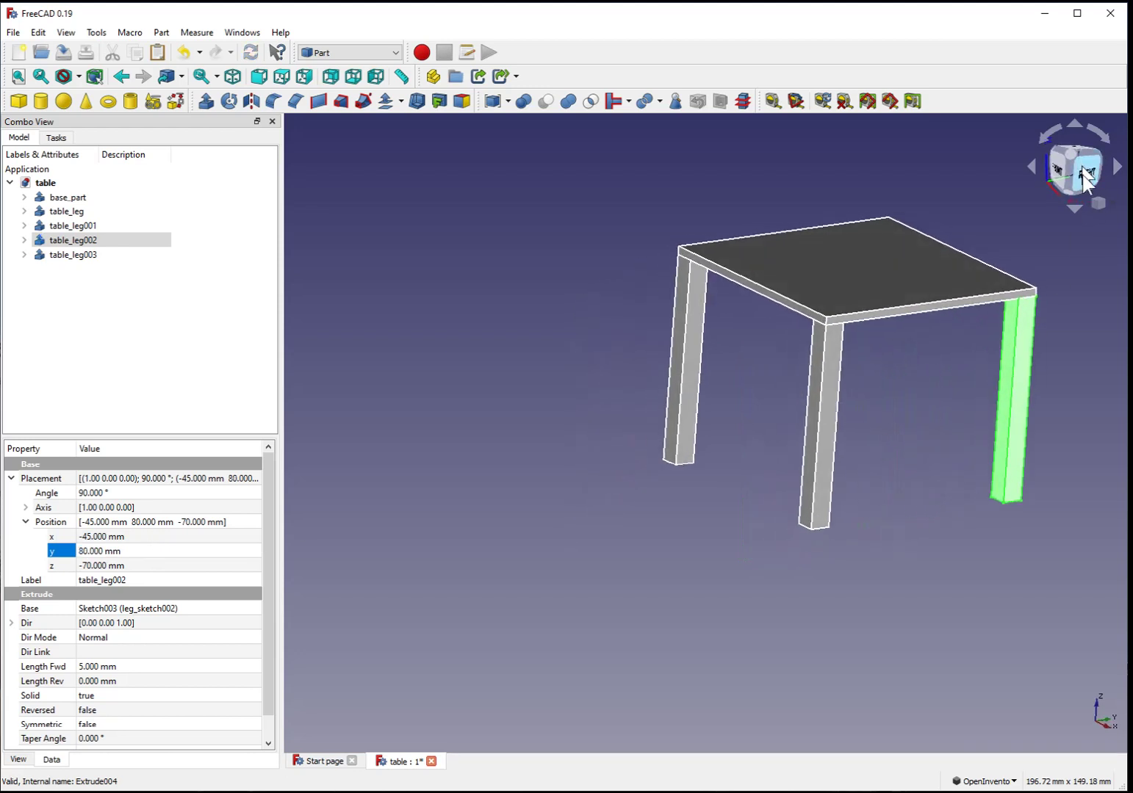
left_click(1085, 176)
middle_click_drag(1045, 439, 720, 440)
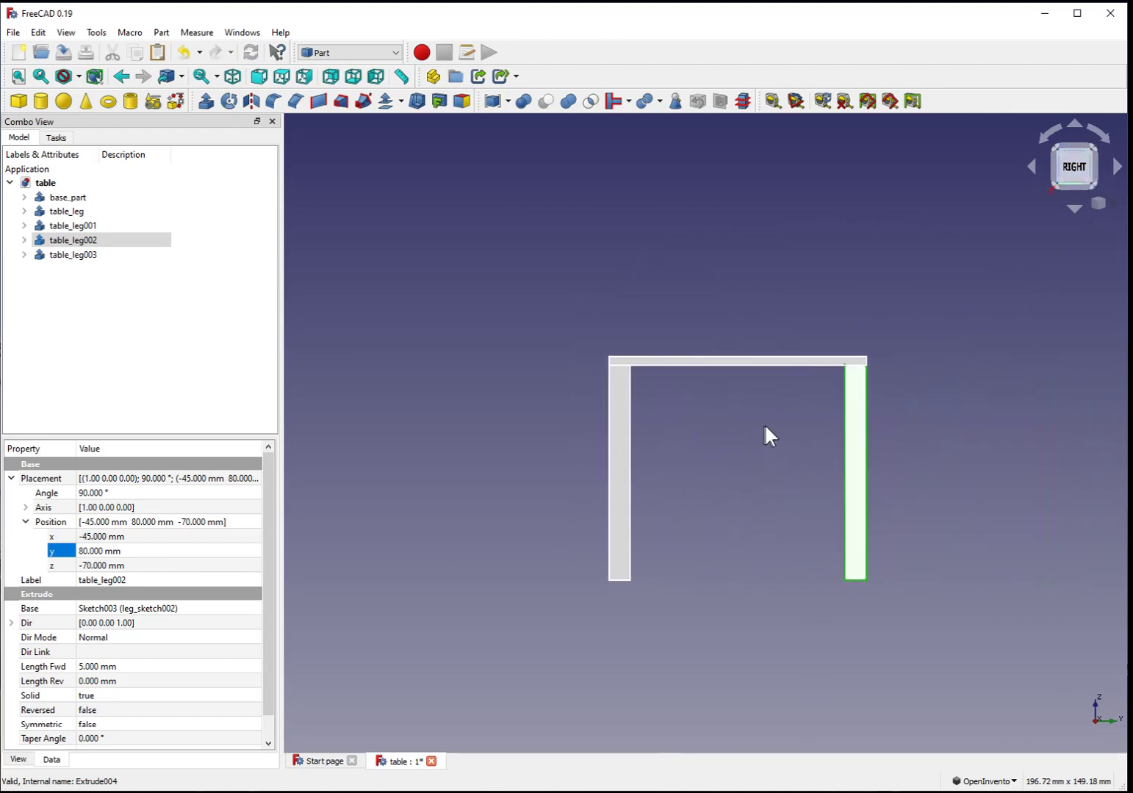
scroll(797, 432, "up", 3)
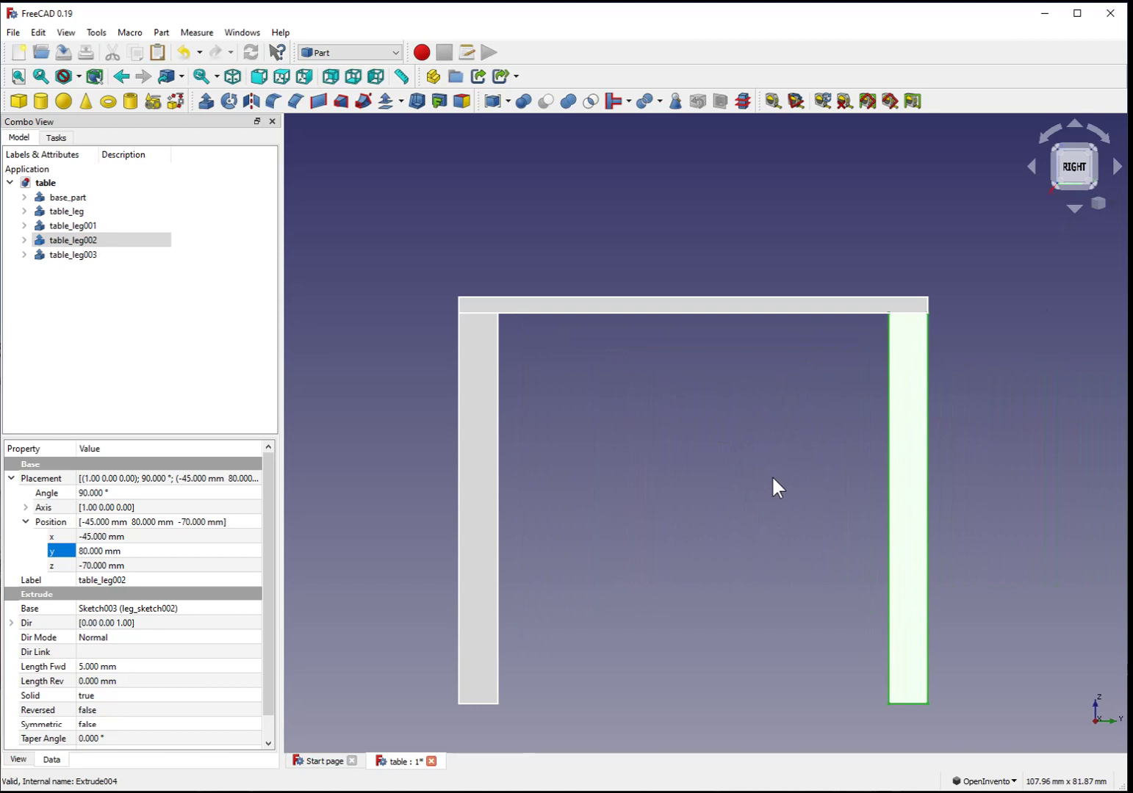
middle_click_drag(773, 479, 777, 405)
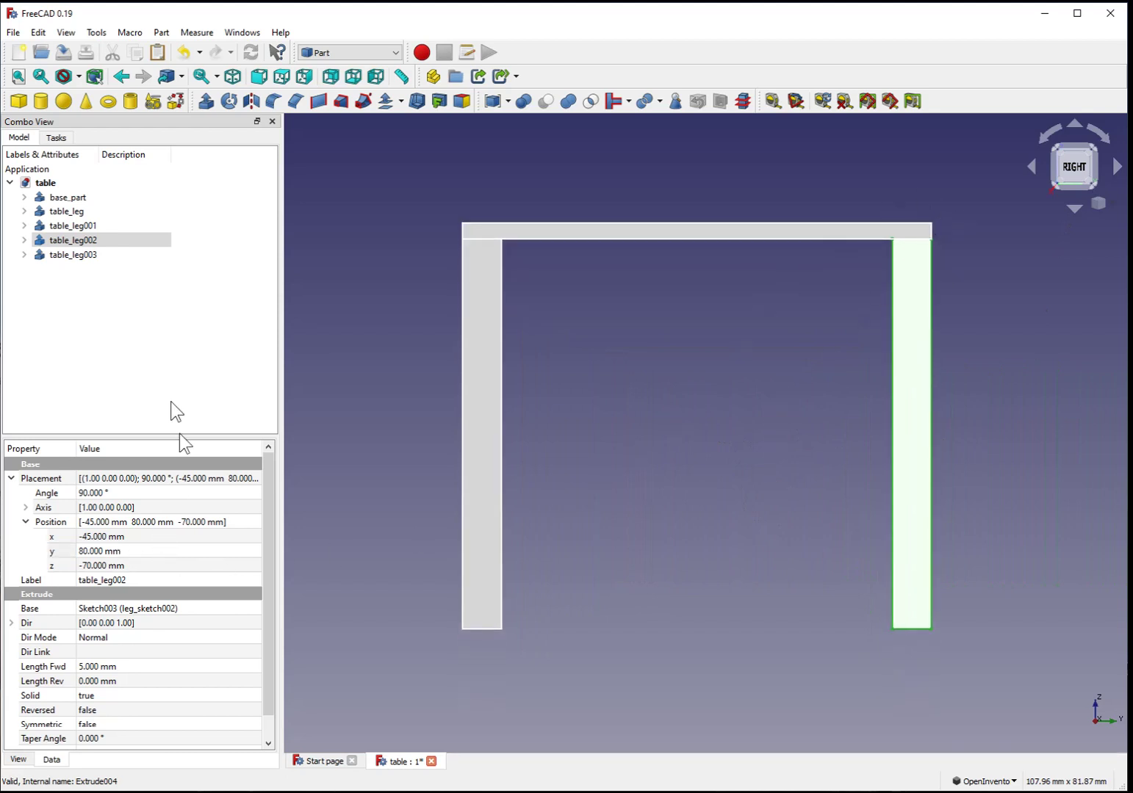
left_click(1034, 166)
middle_click_drag(1018, 350, 760, 376)
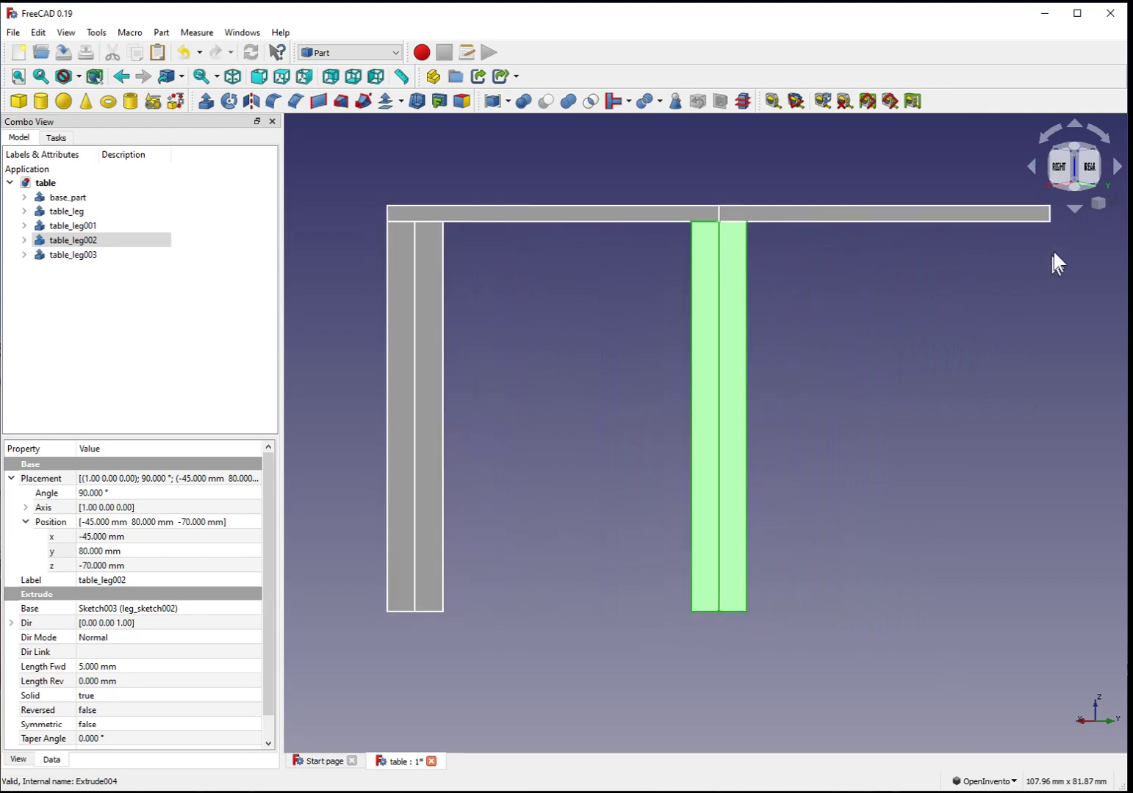
left_click(1075, 119)
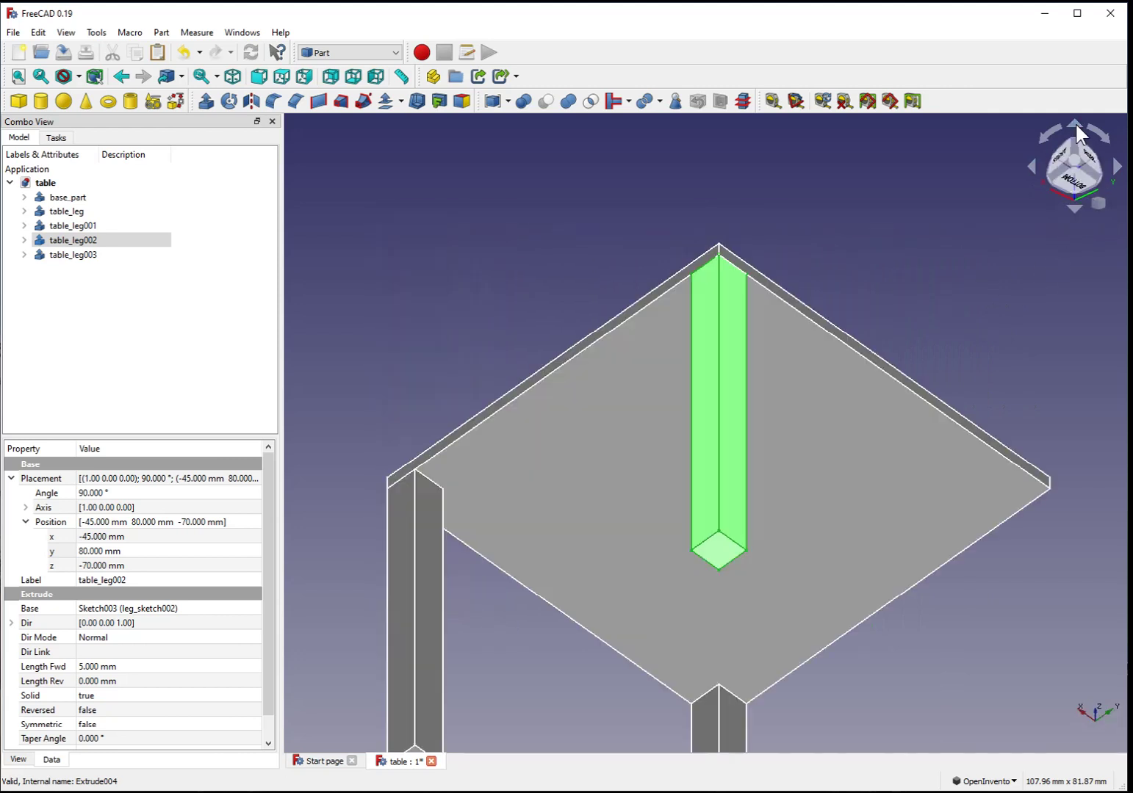
Step: Fit the table in view and set table_leg003's position to x -100 mm, y 80 mm
key("v")
key("f")
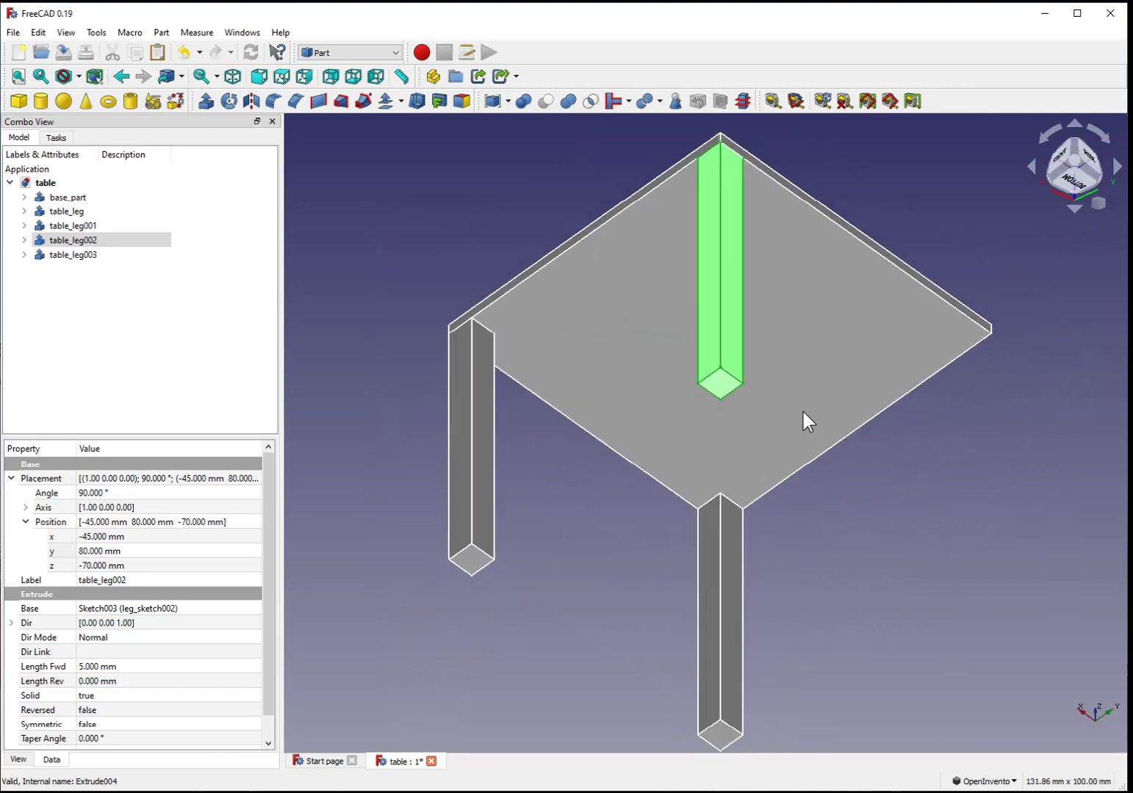
left_click(66, 254)
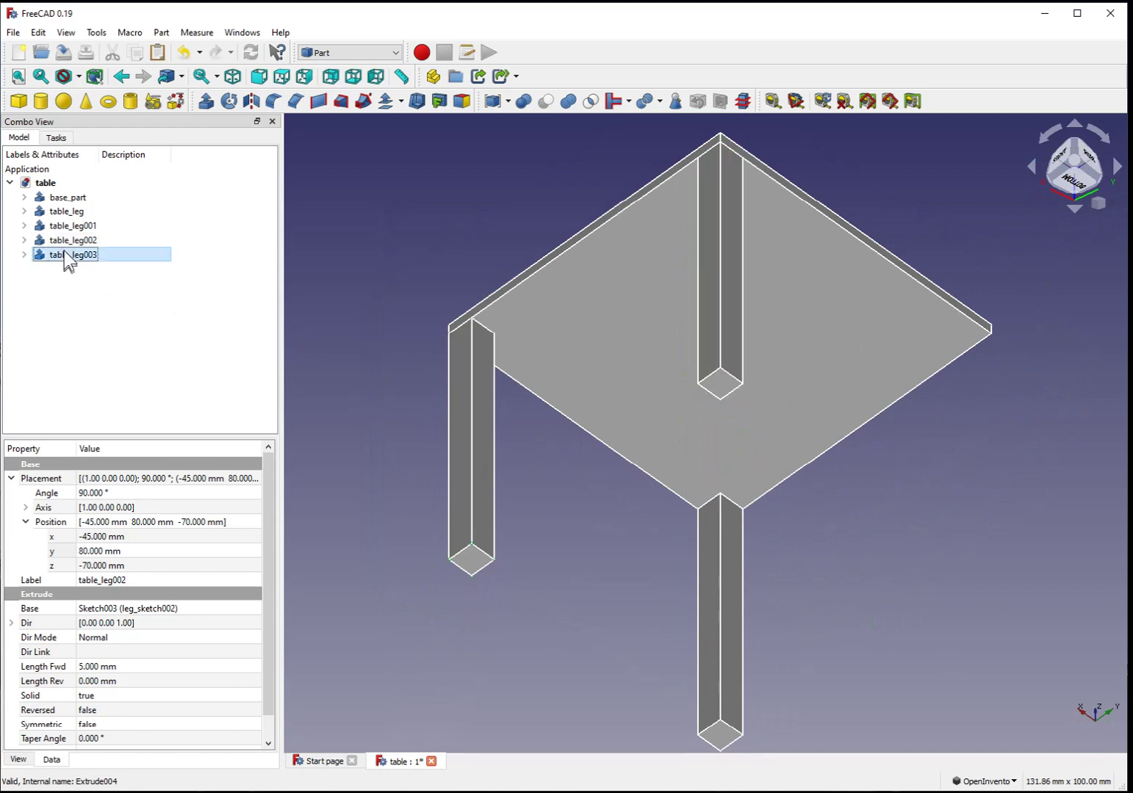
left_click(137, 537)
scroll(143, 539, "down", 18)
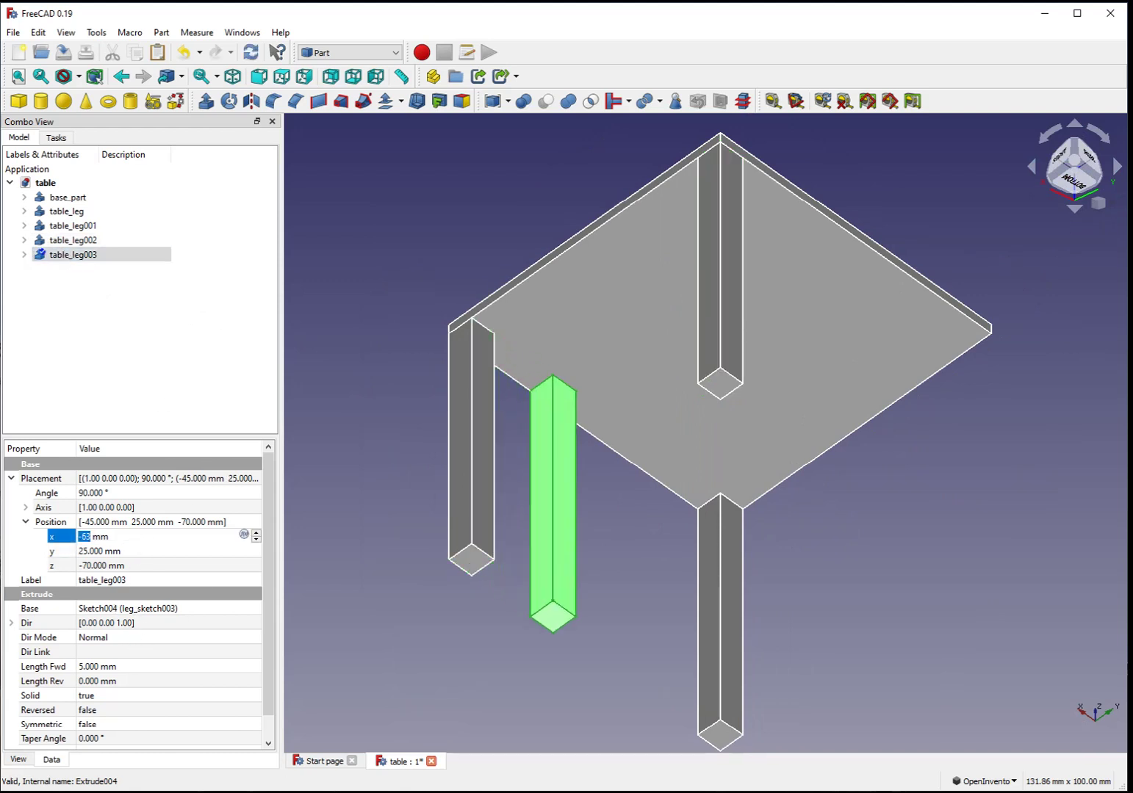
scroll(143, 539, "down", 20)
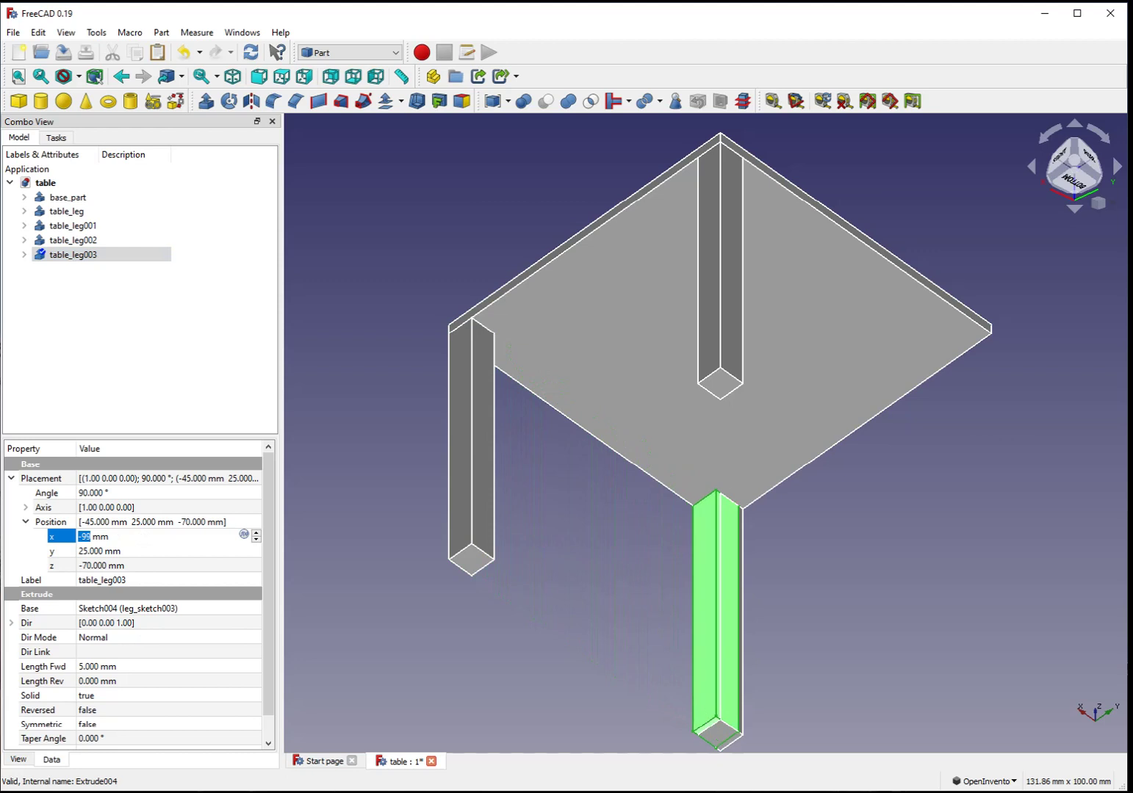
scroll(143, 538, "down", 1)
left_click(146, 551)
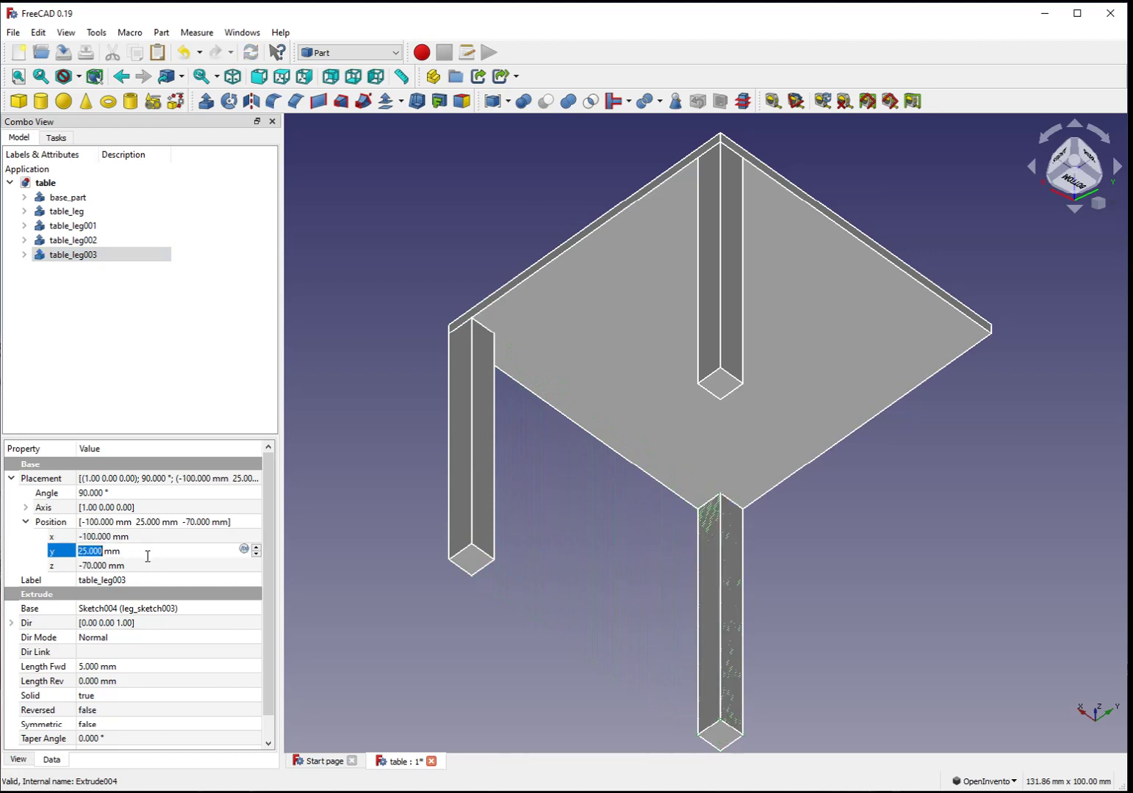
scroll(146, 551, "up", 15)
scroll(146, 551, "up", 20)
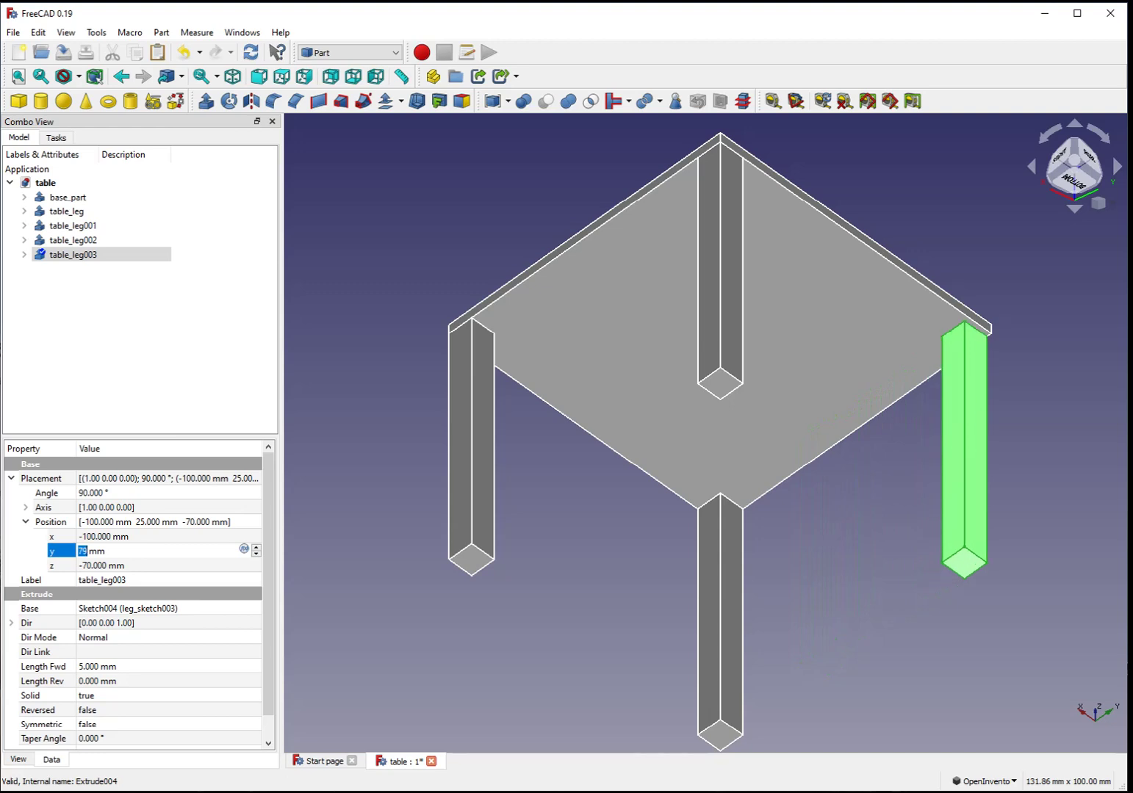
scroll(146, 551, "up", 5)
key("Return")
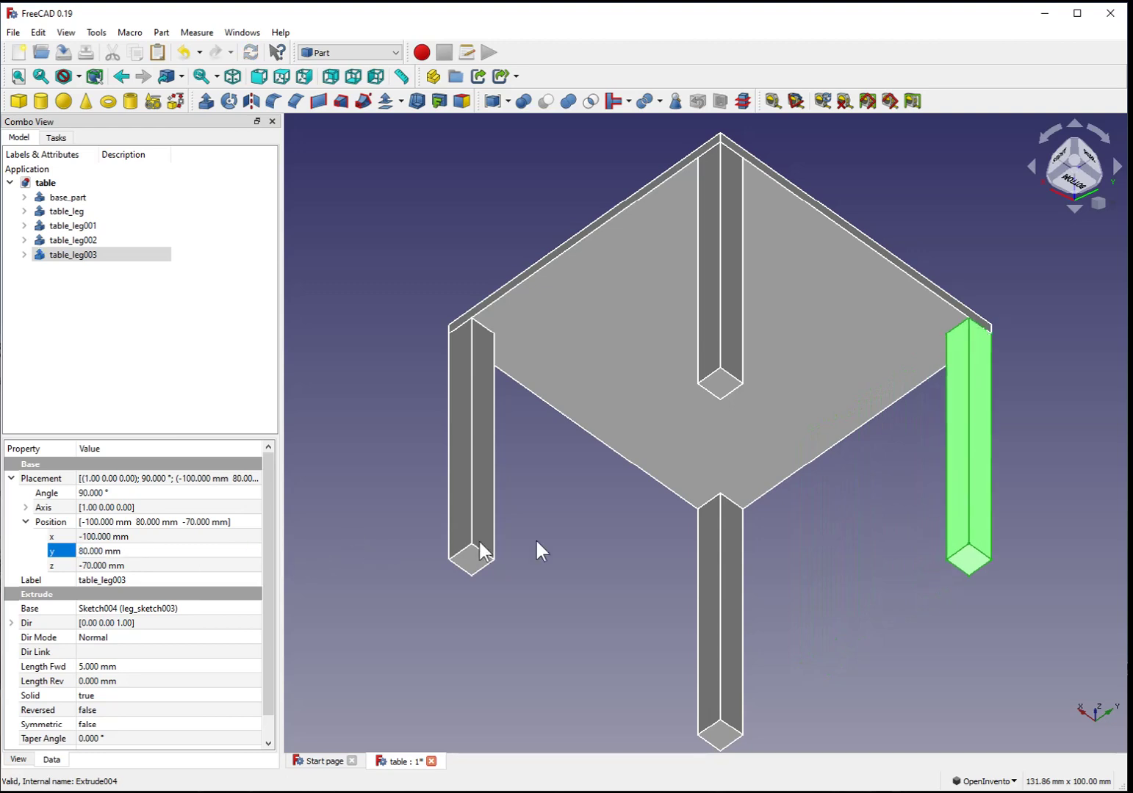
Step: Orbit below and above the table to check the fourth leg, then clear the selection
left_click_drag(539, 551, 847, 456)
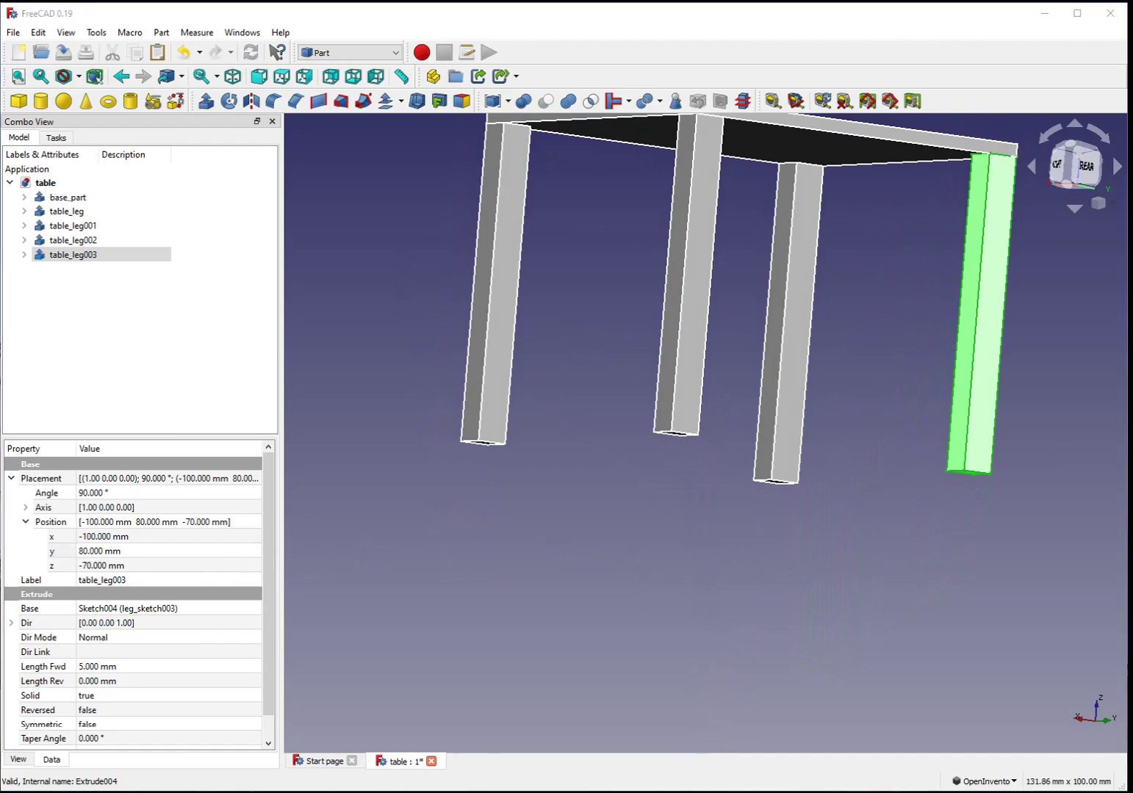
left_click_drag(890, 185, 728, 374)
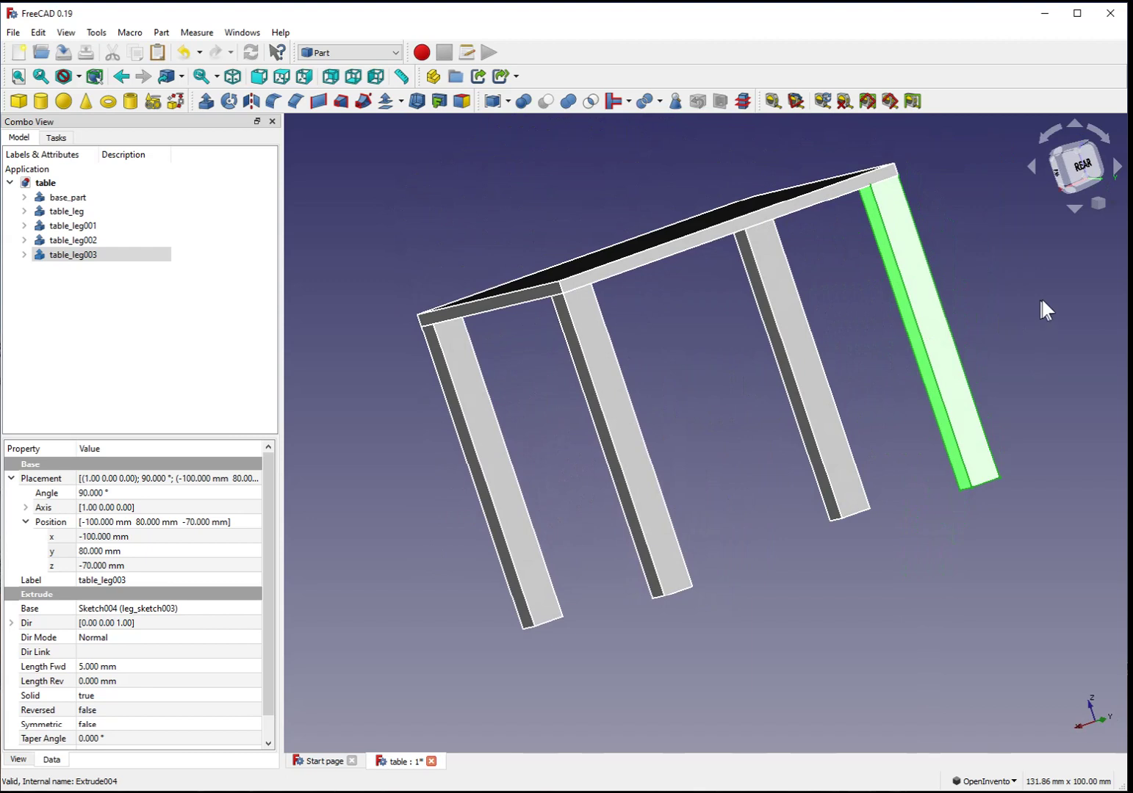
left_click_drag(1041, 300, 1001, 351)
left_click(162, 355)
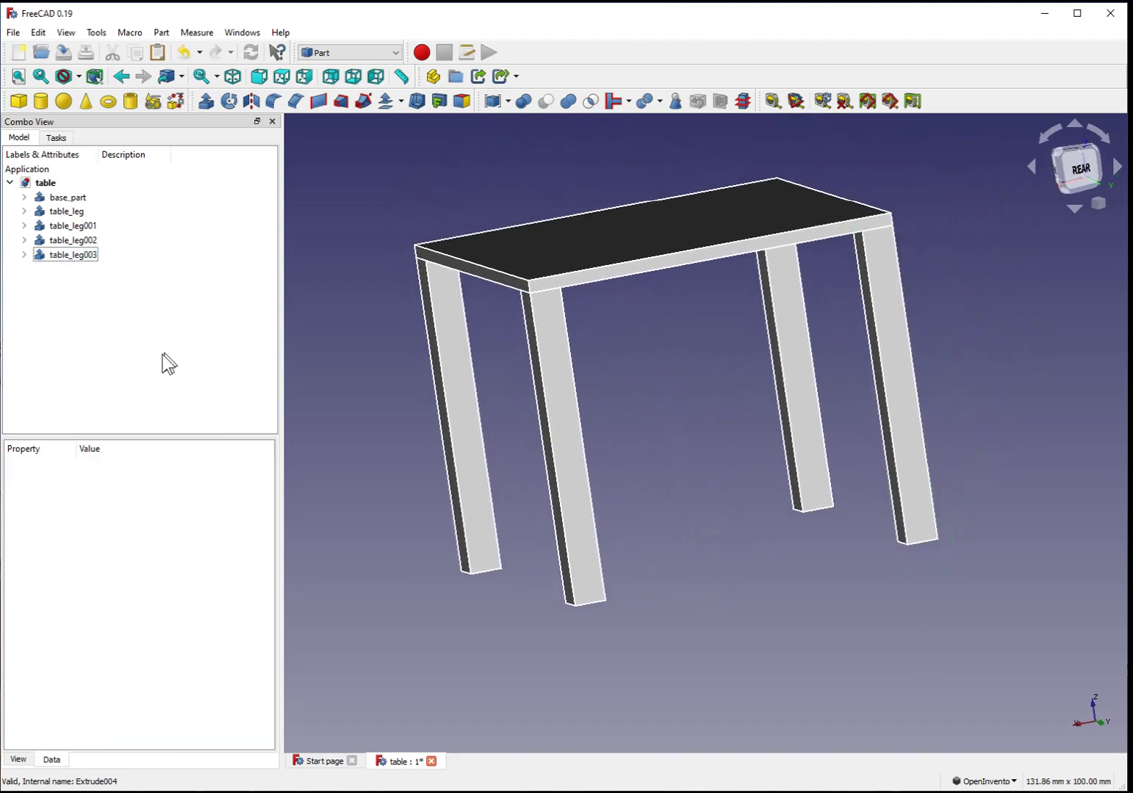
Step: Create a new Part container and rename it Table
left_click(440, 77)
left_click(73, 269)
right_click(76, 269)
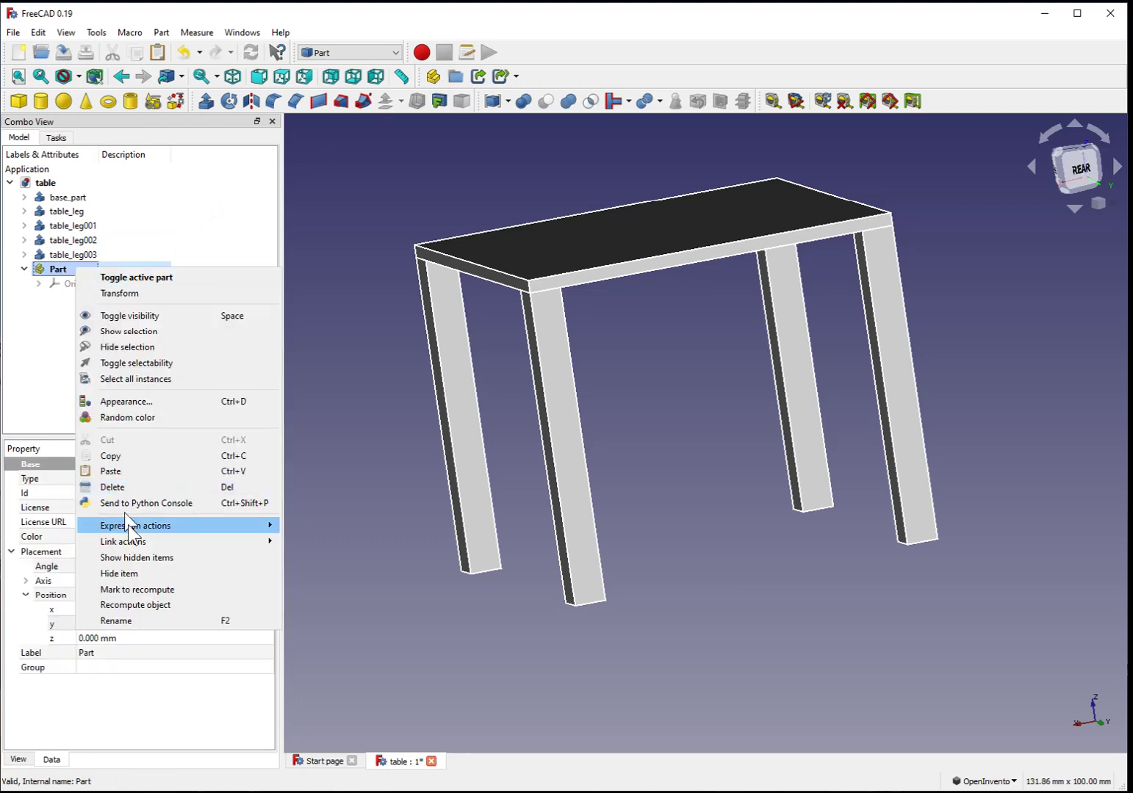
left_click(146, 619)
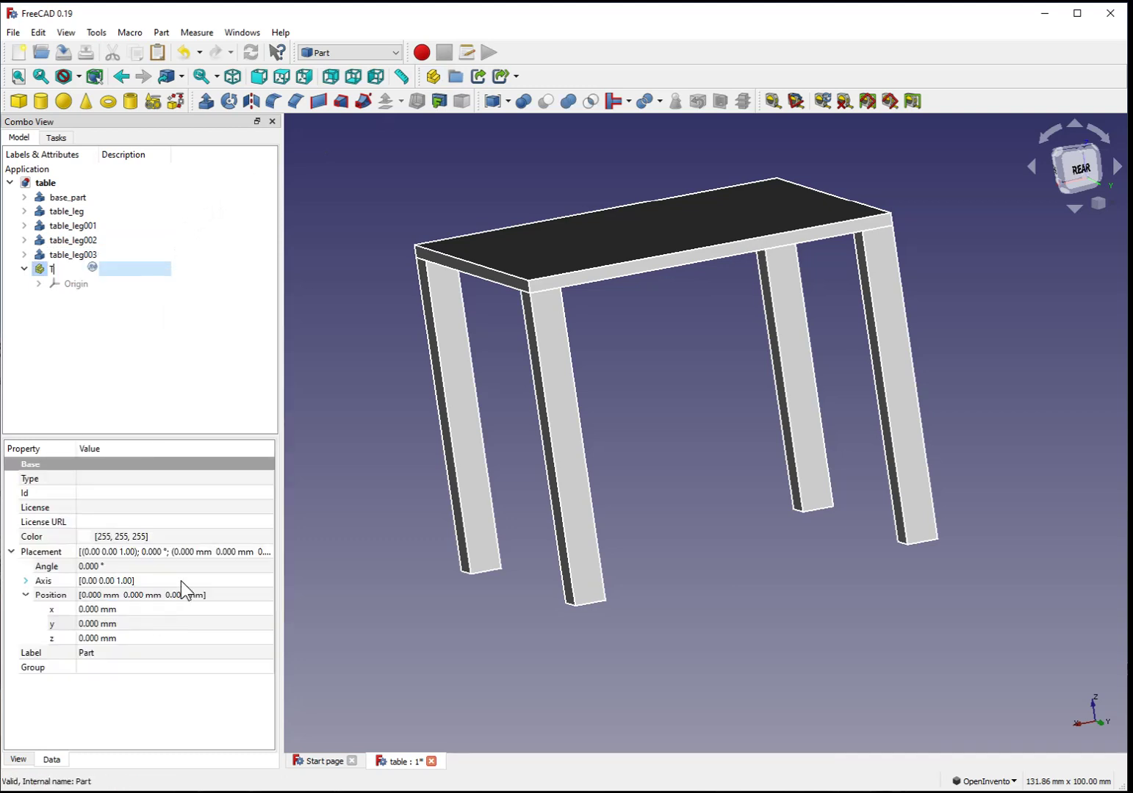
key("Return")
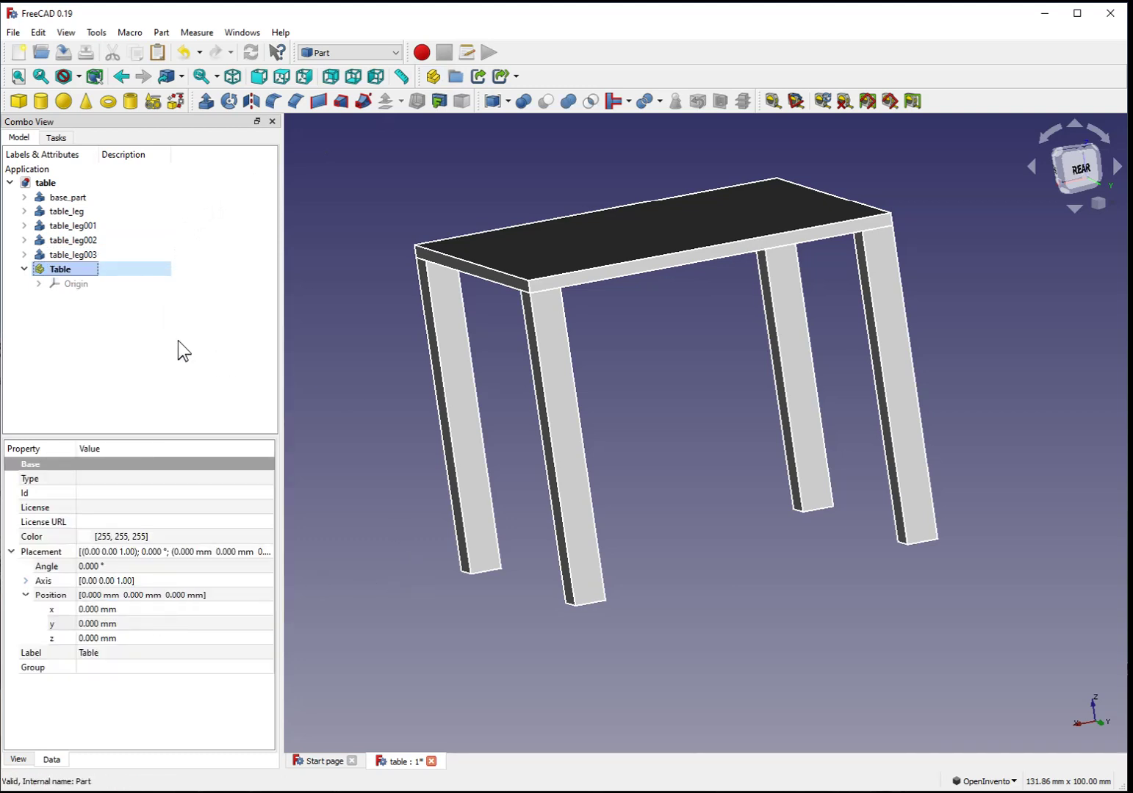
left_click(177, 340)
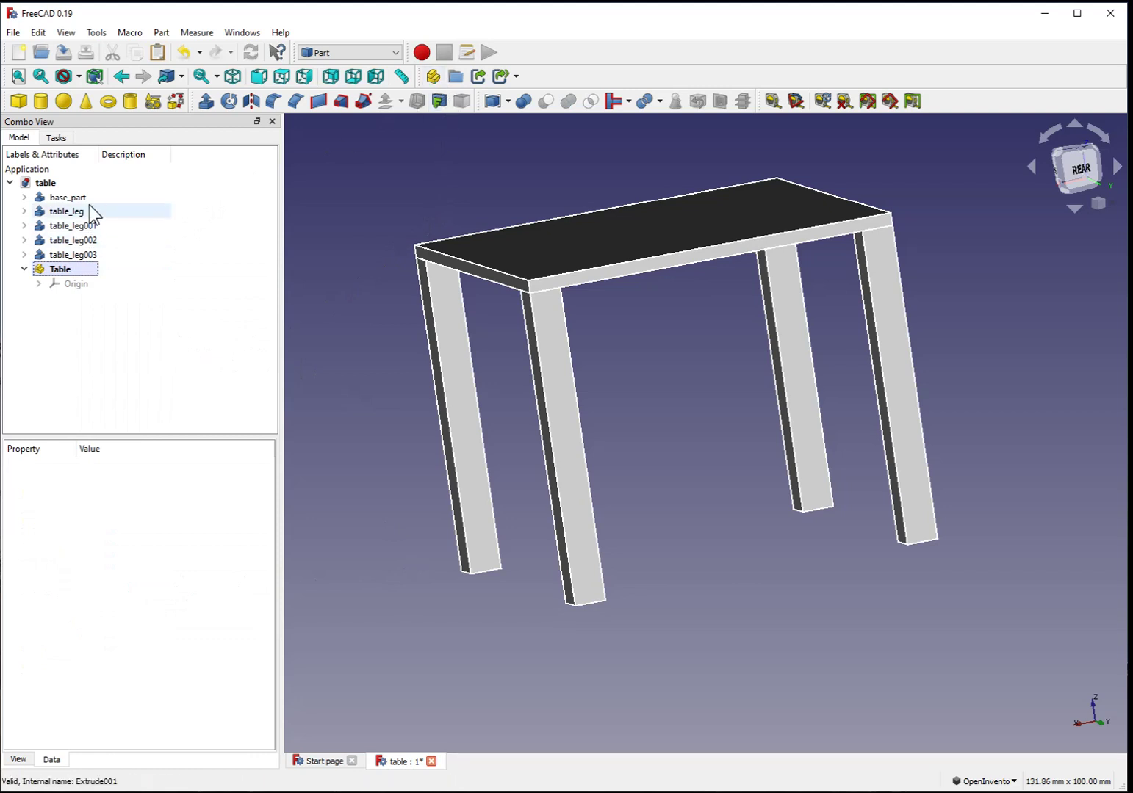
Step: Drag base_part and all four legs into the Table container
left_click(66, 197)
left_click(80, 255, "shift")
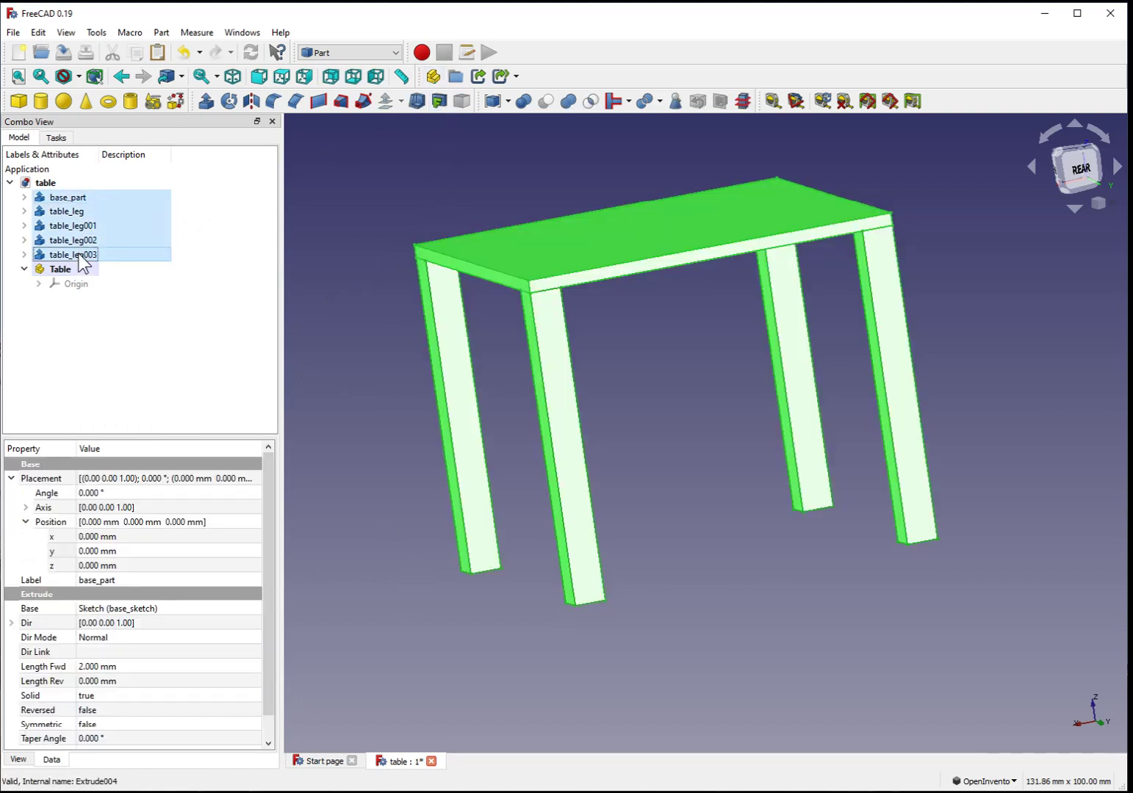
left_click_drag(65, 212, 71, 271)
Step: Select Table and orbit to an elevated, 45°-turned view showing all four legs
left_click(130, 363)
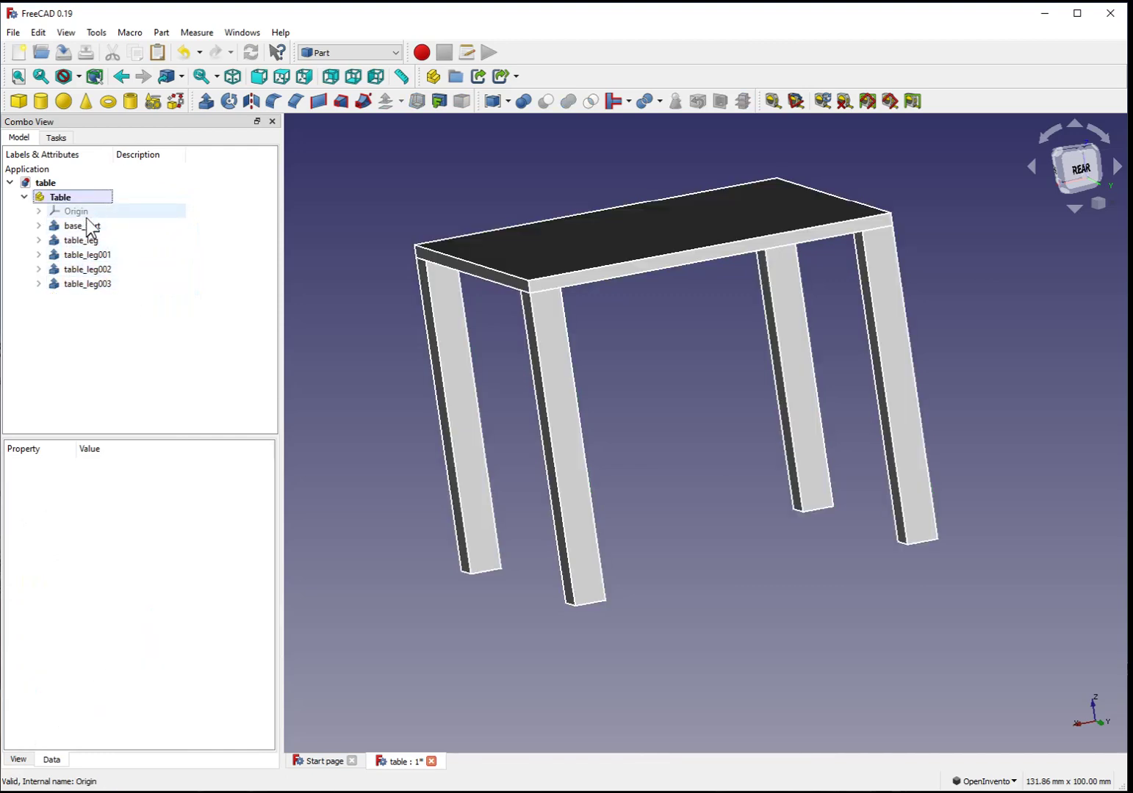
left_click(60, 197)
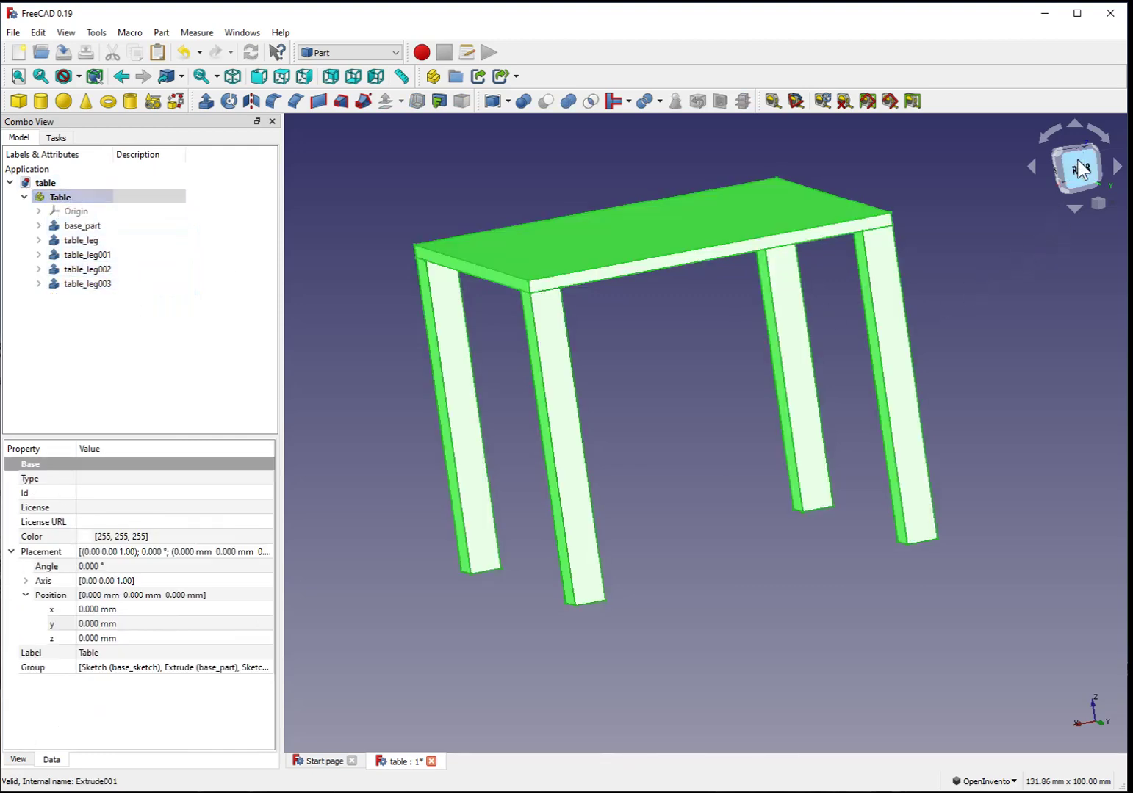
left_click_drag(922, 396, 691, 452)
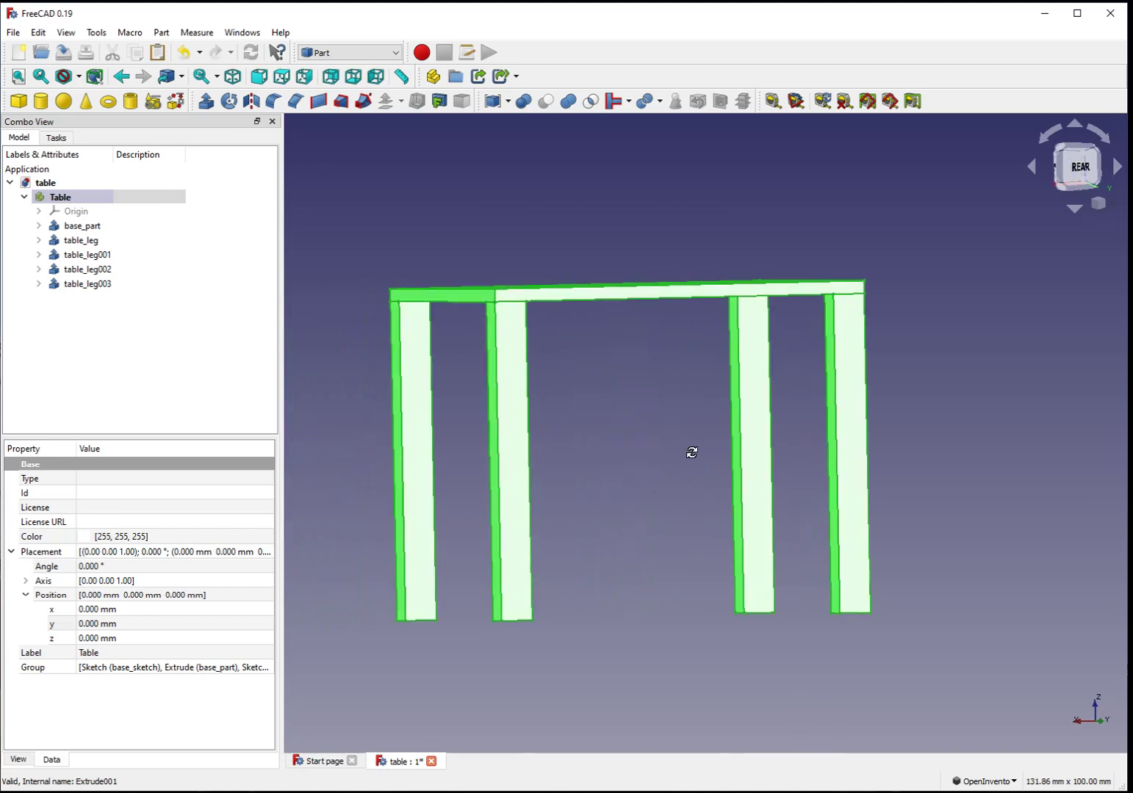
left_click(1074, 180)
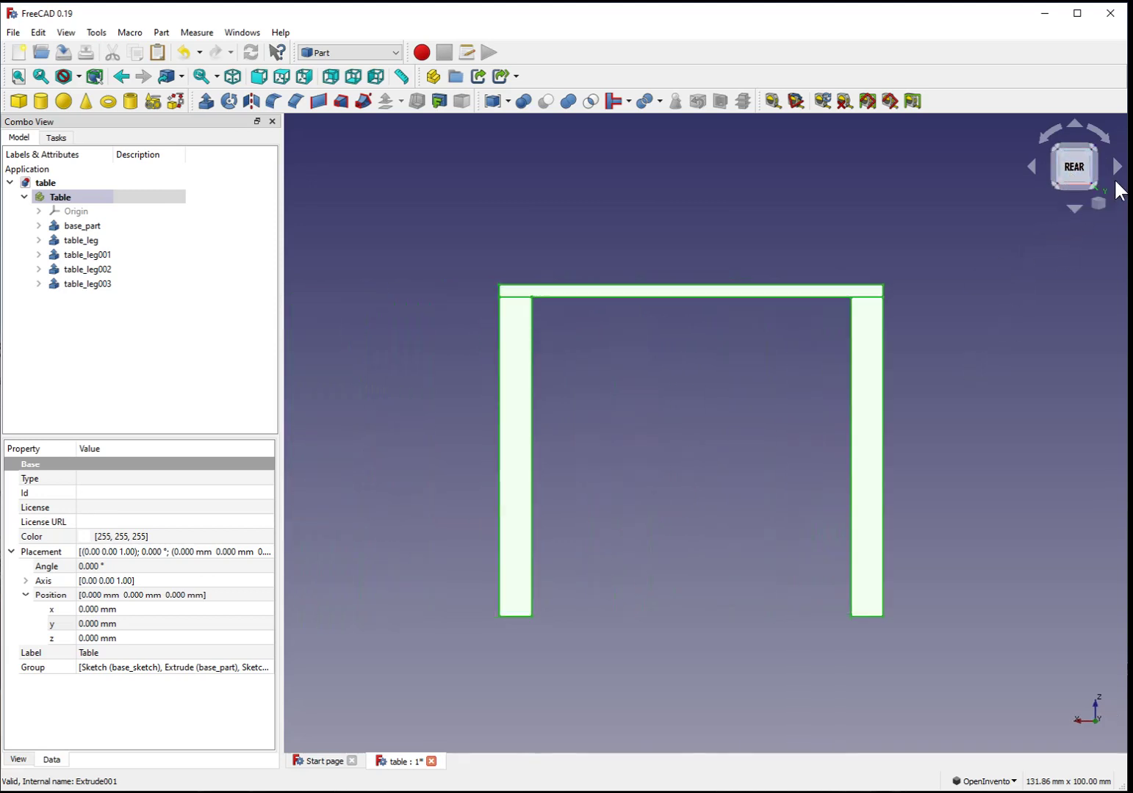
left_click(1116, 175)
left_click(1074, 210)
middle_click_drag(880, 423, 1009, 515)
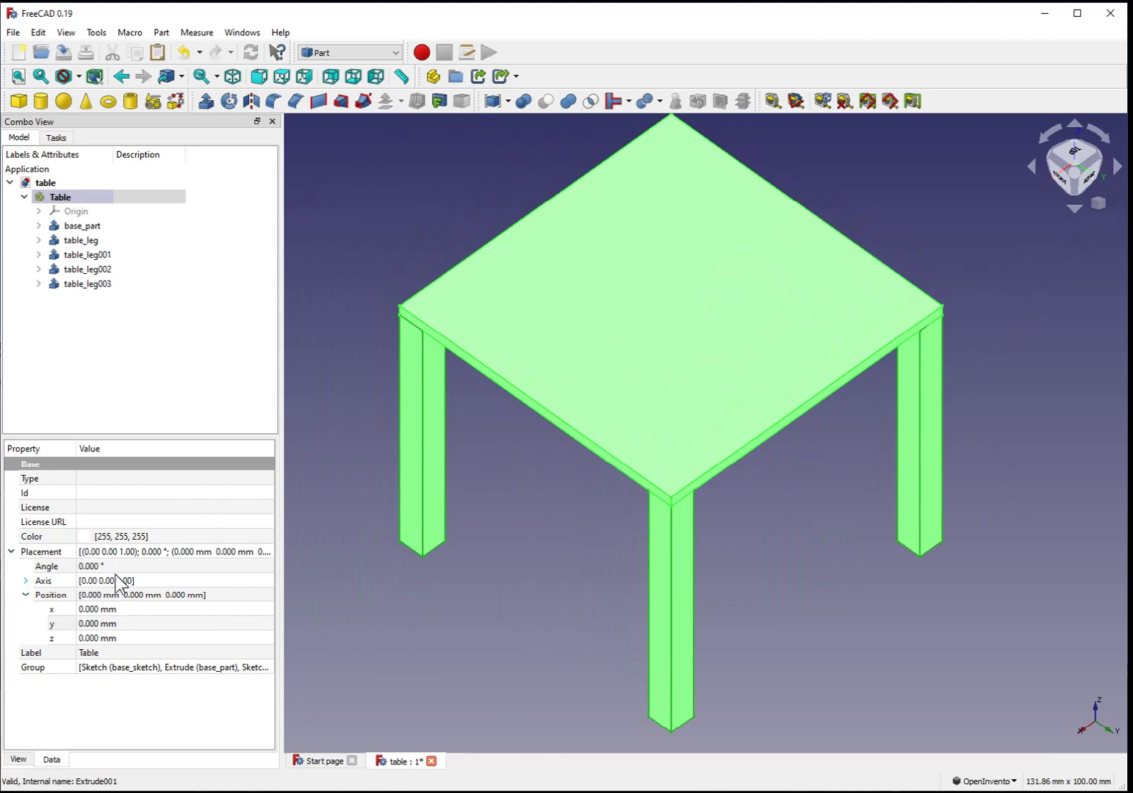
Step: Try a Table rotation angle of 5°, reset it to 0°, then deselect and recentre
left_click(124, 609)
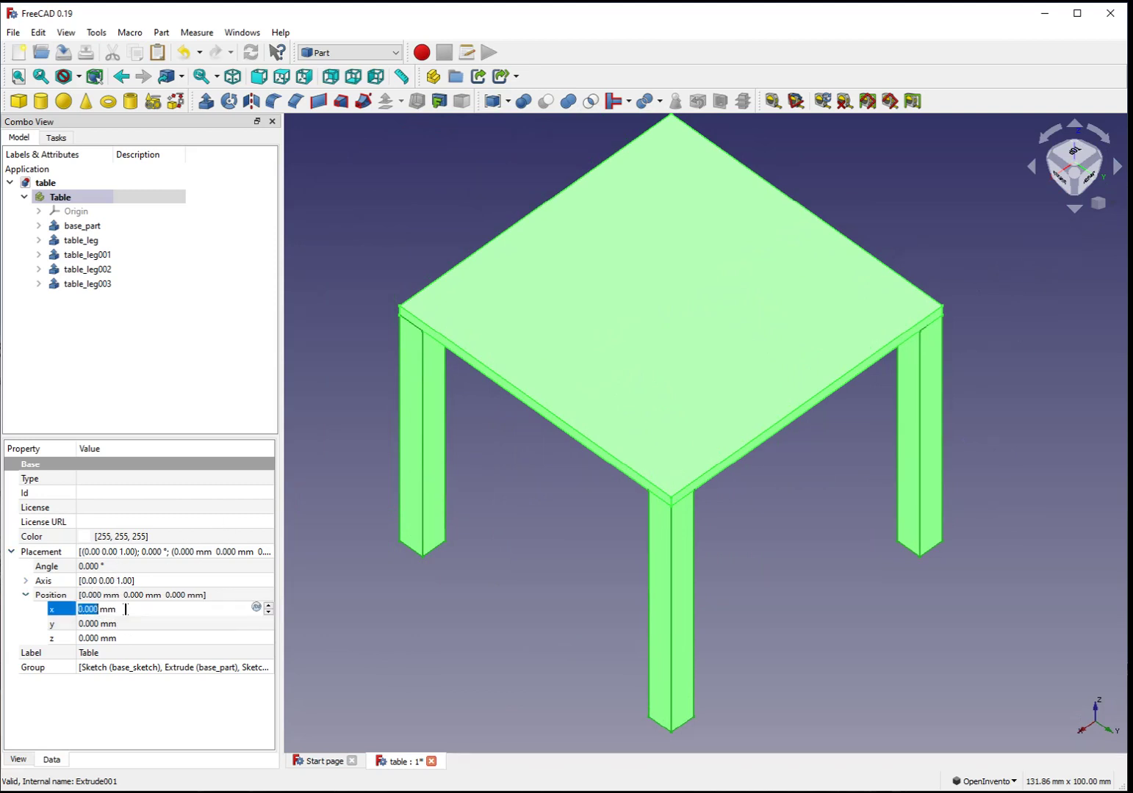
left_click(130, 565)
type("5")
key("Down")
key("Down")
key("Down")
key("Down")
key("Down")
key("Down")
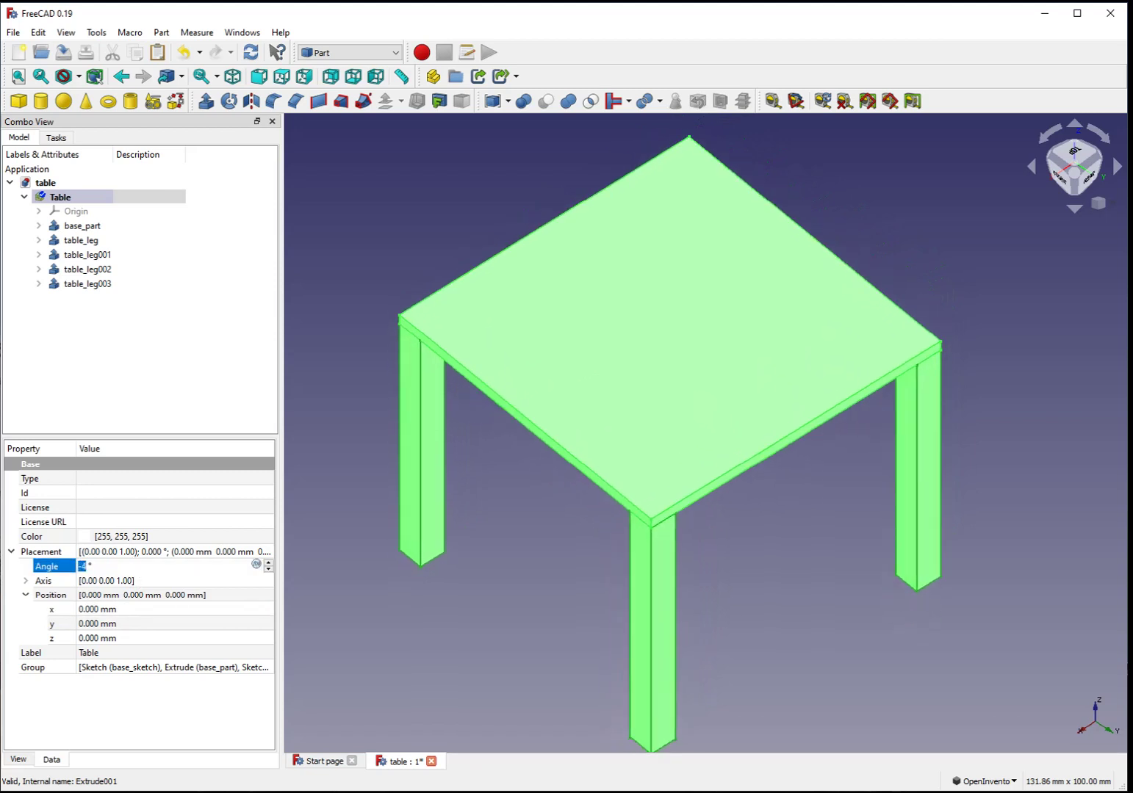
key("Up")
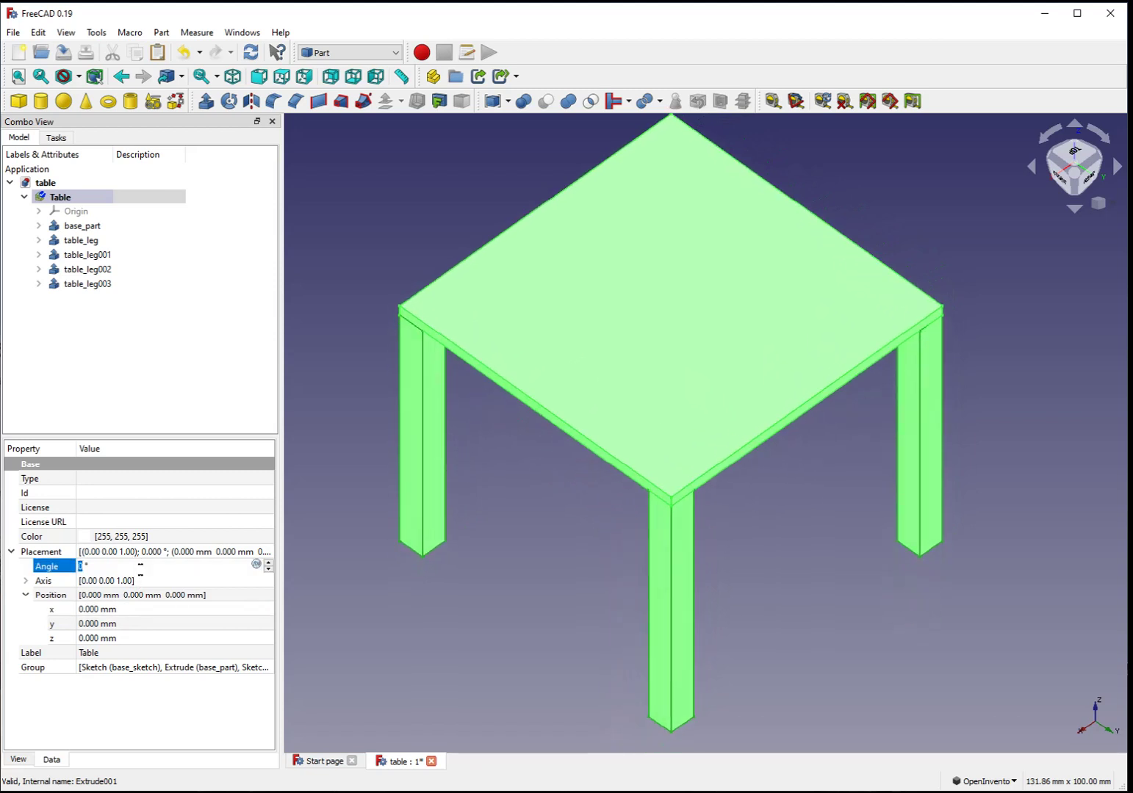
left_click(154, 383)
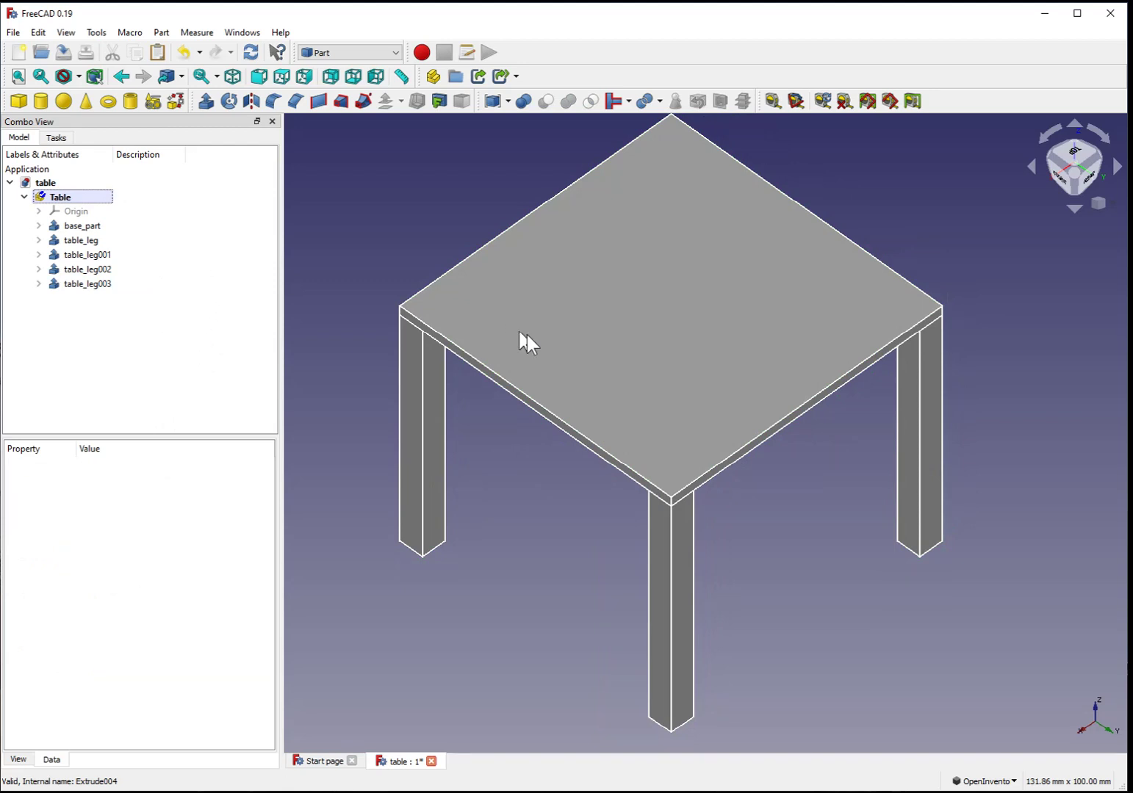
middle_click_drag(749, 381, 799, 400)
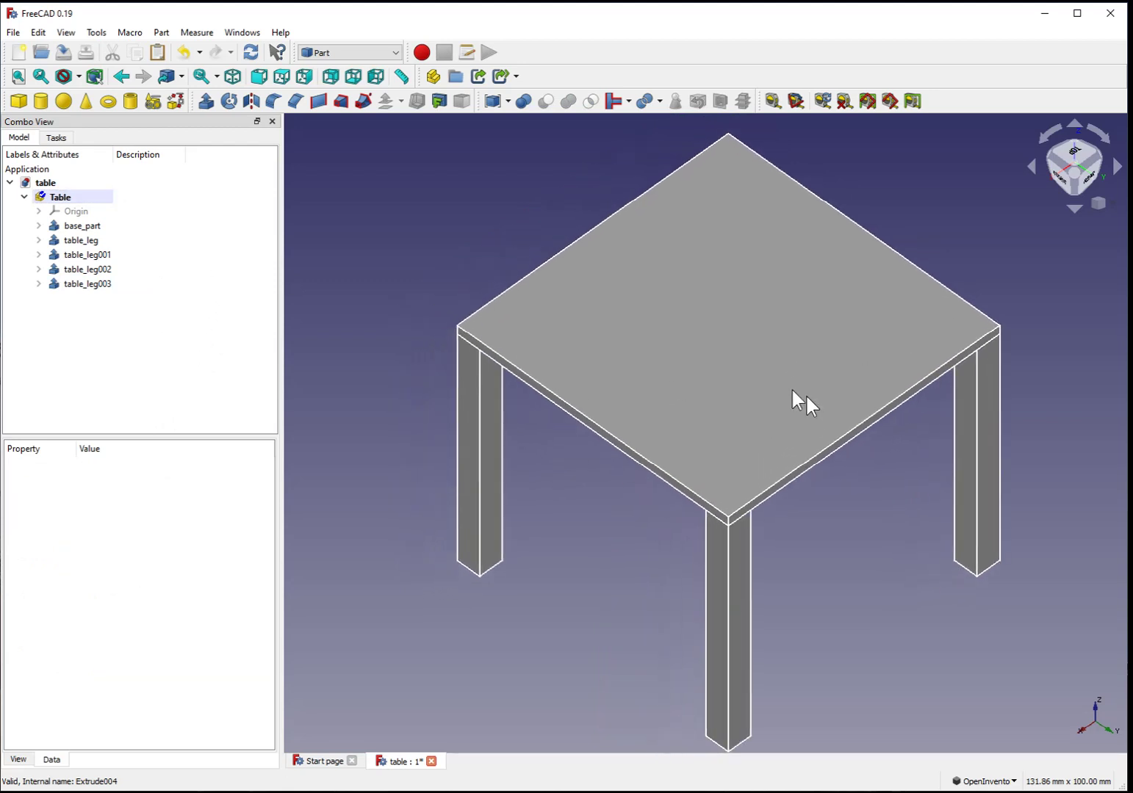
Step: Save the table document
left_click(16, 32)
left_click(40, 121)
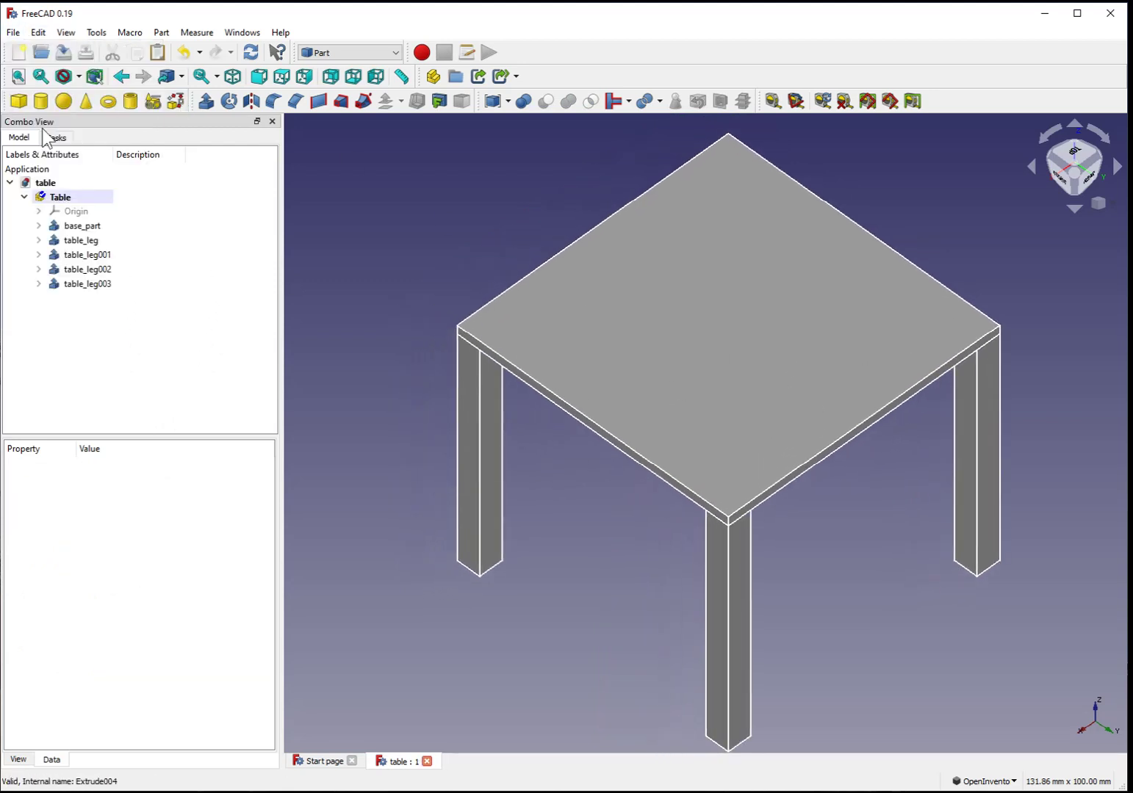
left_click(13, 32)
left_click(13, 32)
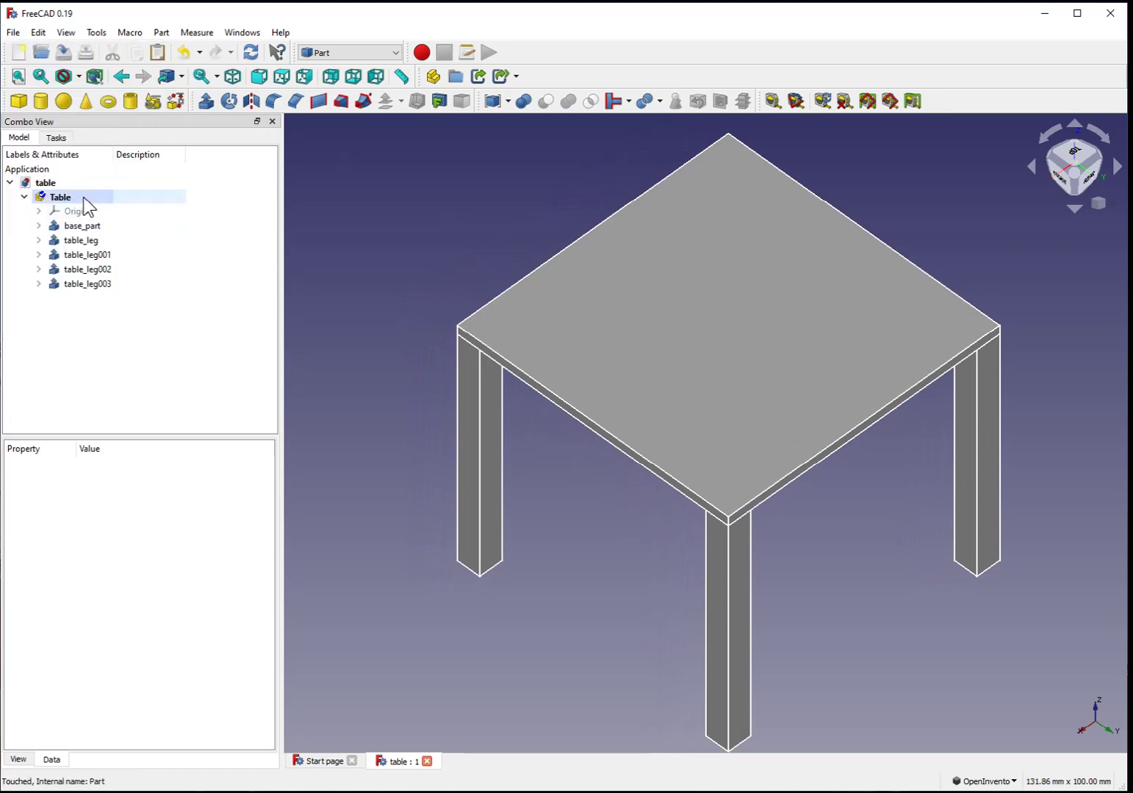
Step: Export the Table container to Downloads as the STL mesh table-Table.stl
left_click(137, 198)
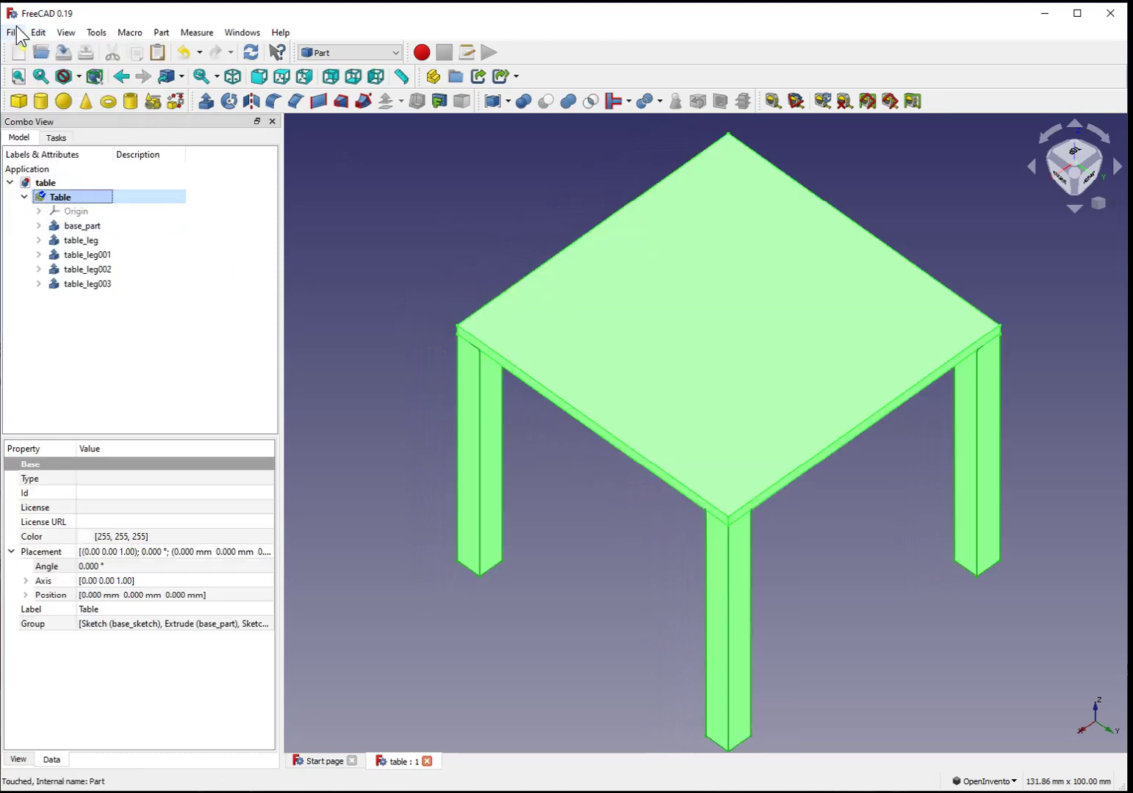
left_click(16, 33)
left_click(44, 225)
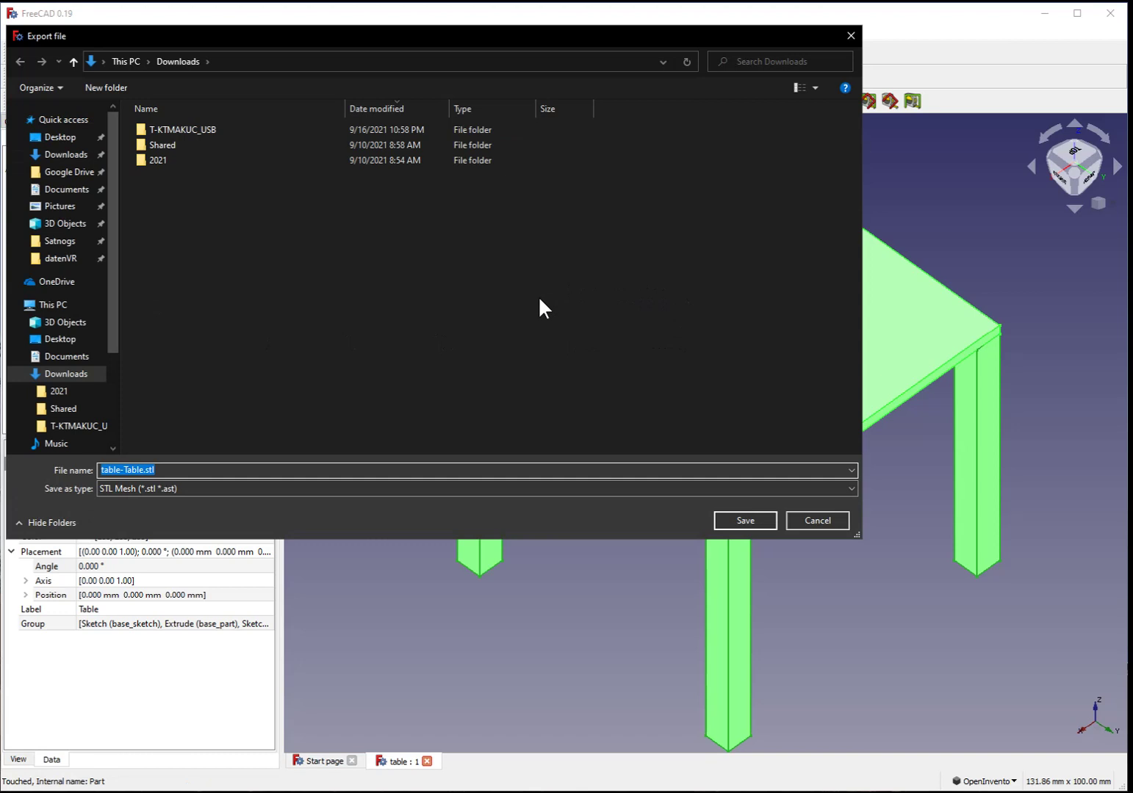
left_click(750, 519)
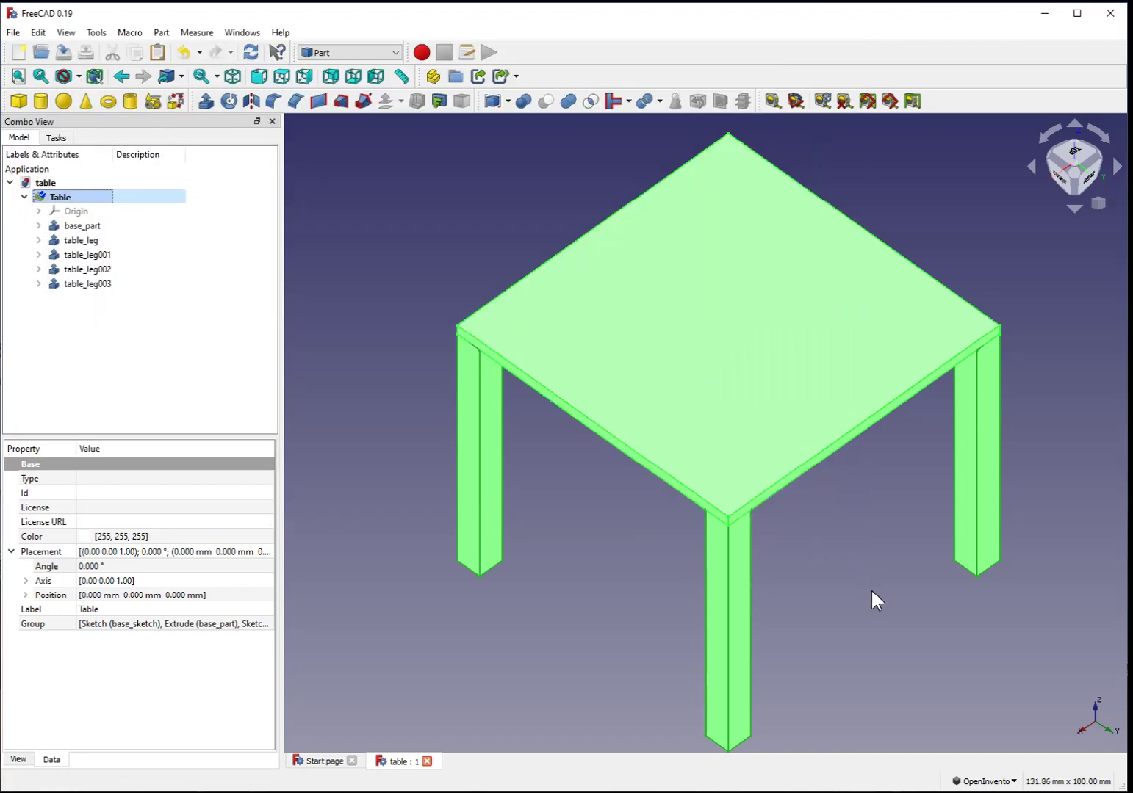
middle_click_drag(871, 593, 857, 583)
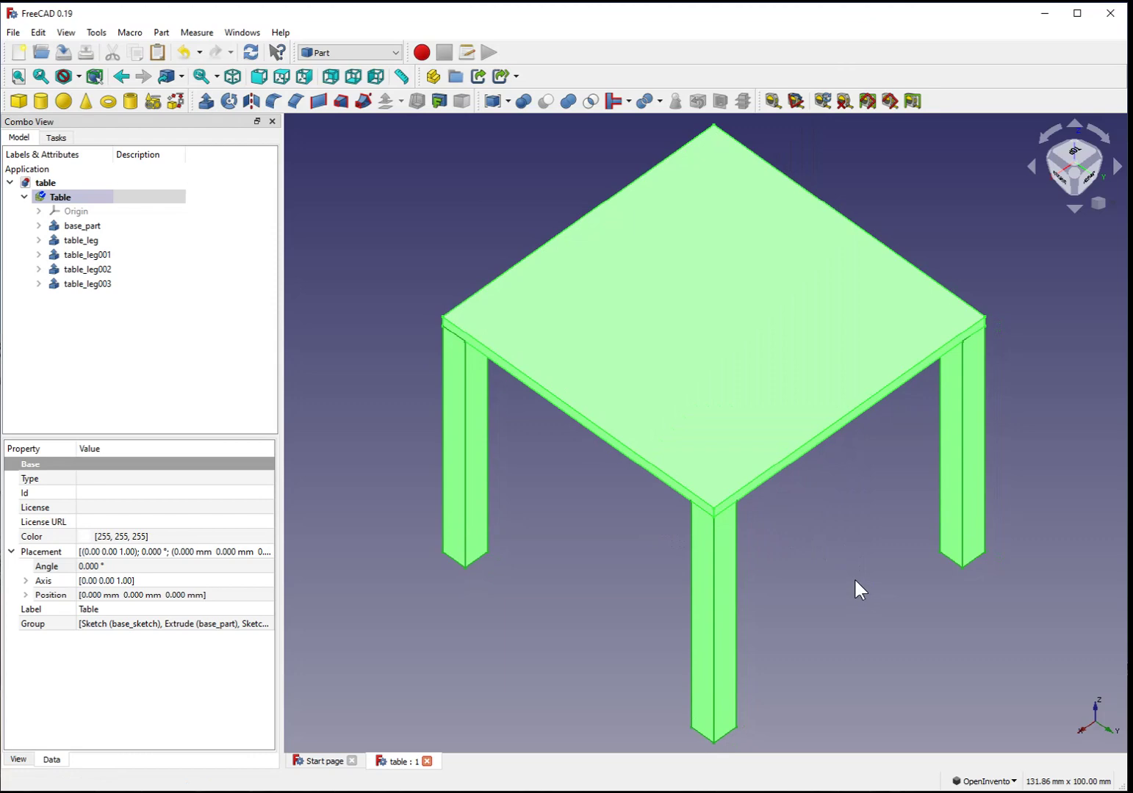